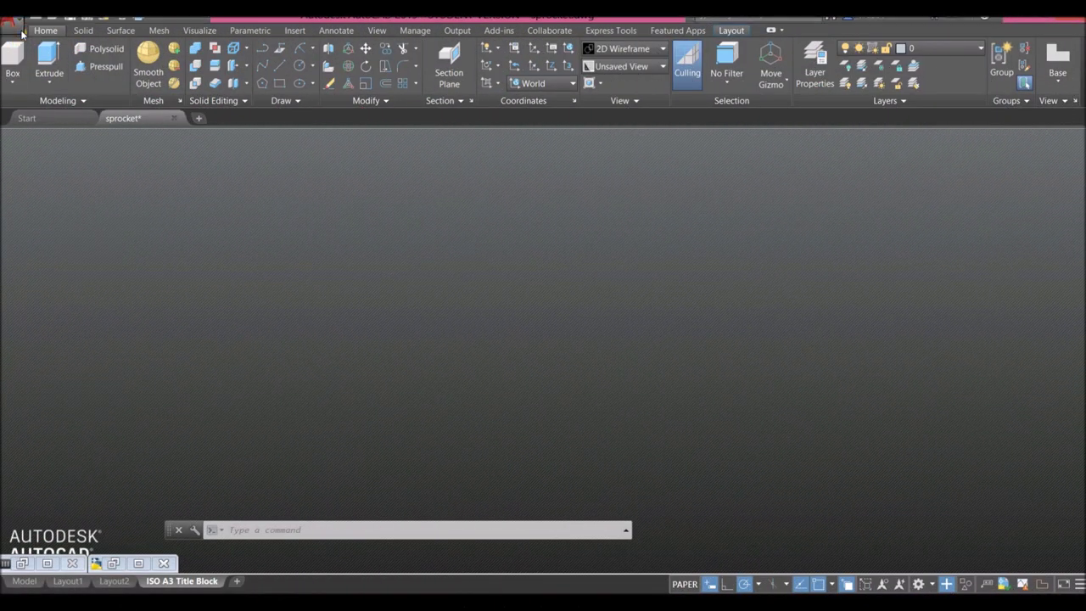
- Create a new drawing from the acadiso3D template
left_click(20, 31)
left_click(34, 92)
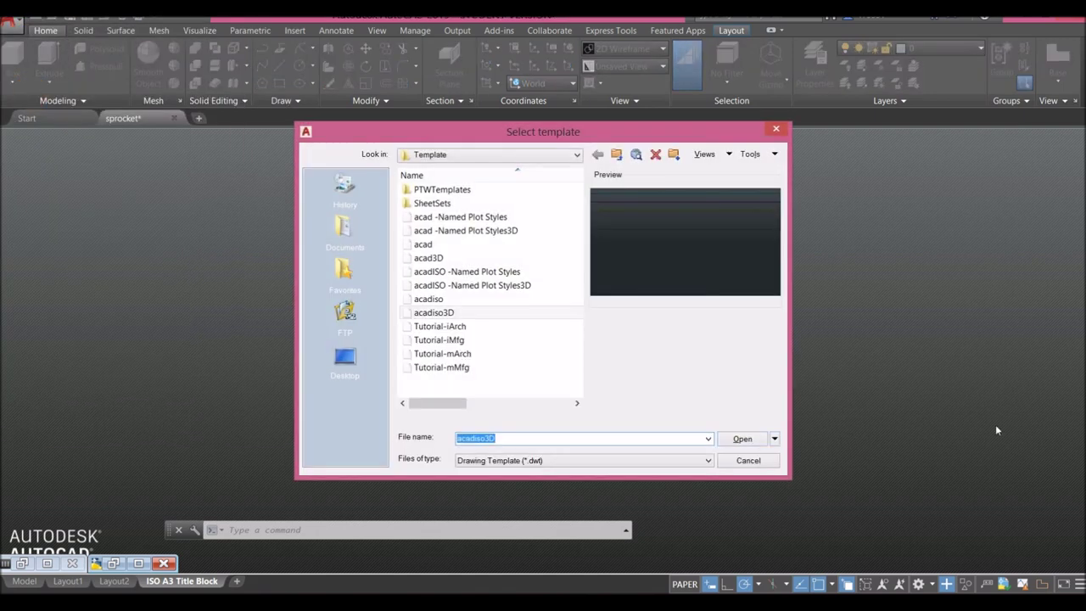
left_click(471, 313)
left_click(739, 437)
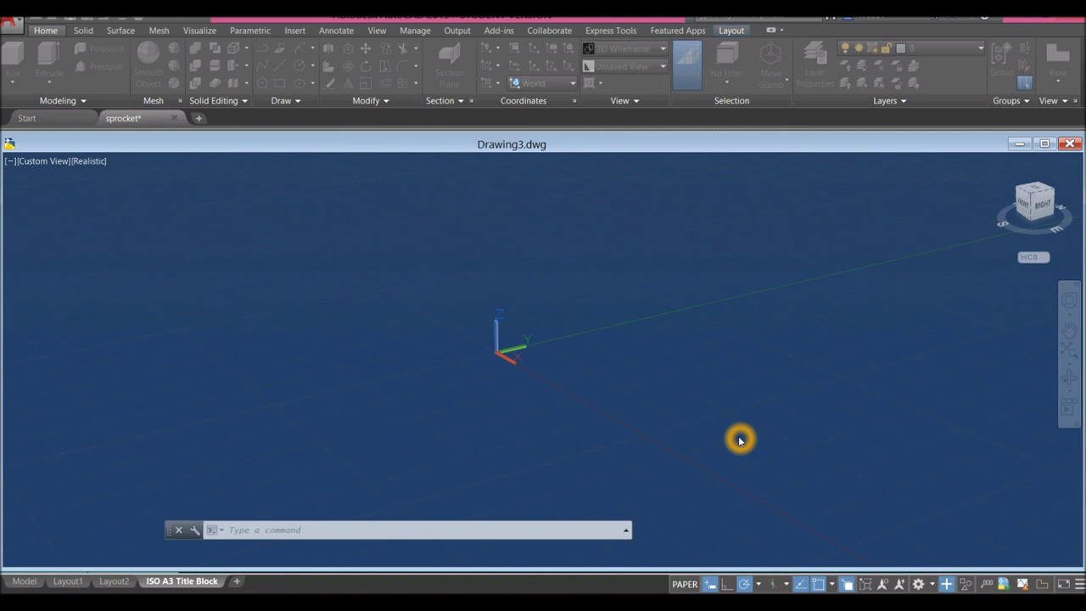
left_click(1074, 239)
left_click(962, 262)
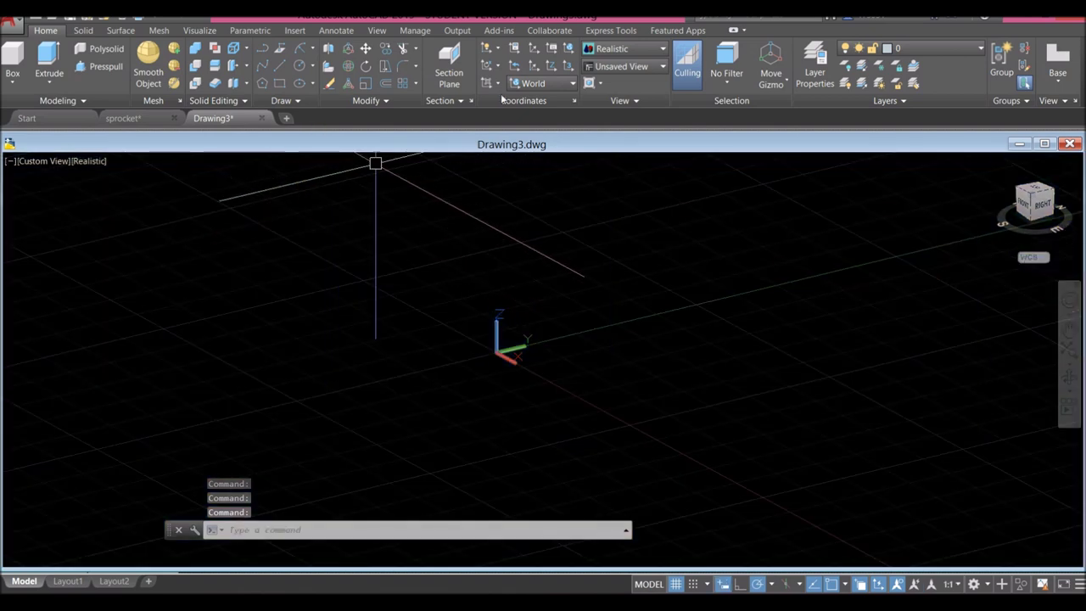
- Restore the sprocket.dwg window and tile it vertically beside the new drawing
left_click(378, 31)
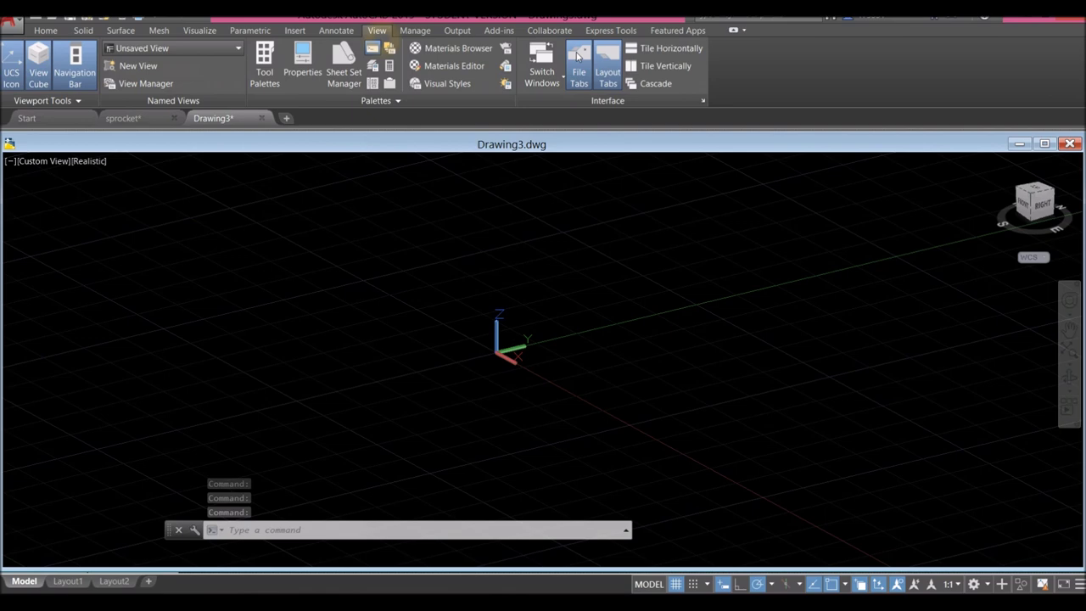
left_click(637, 68)
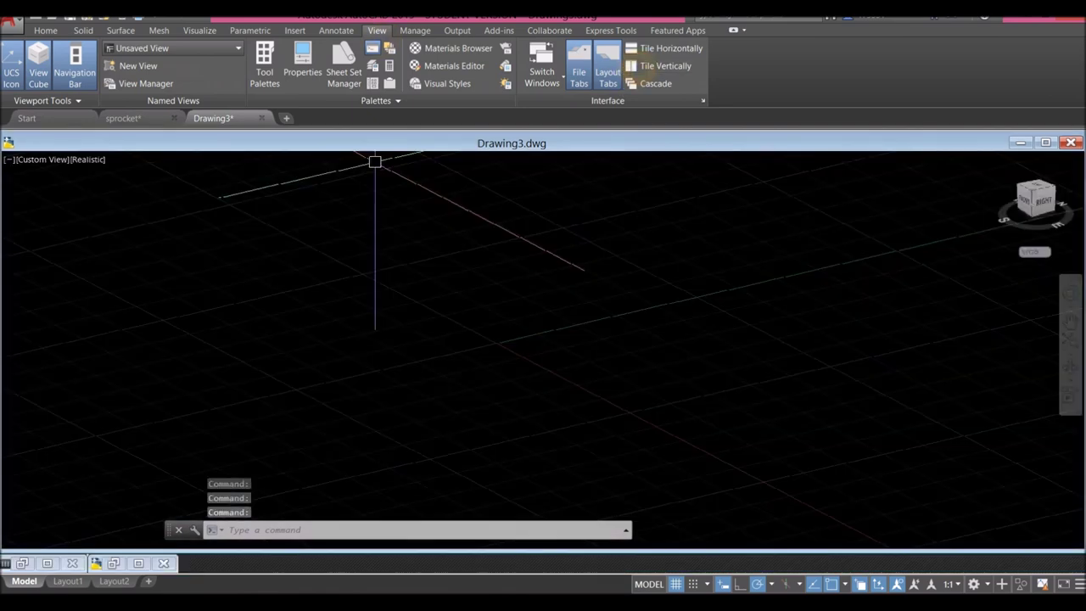
left_click(119, 563)
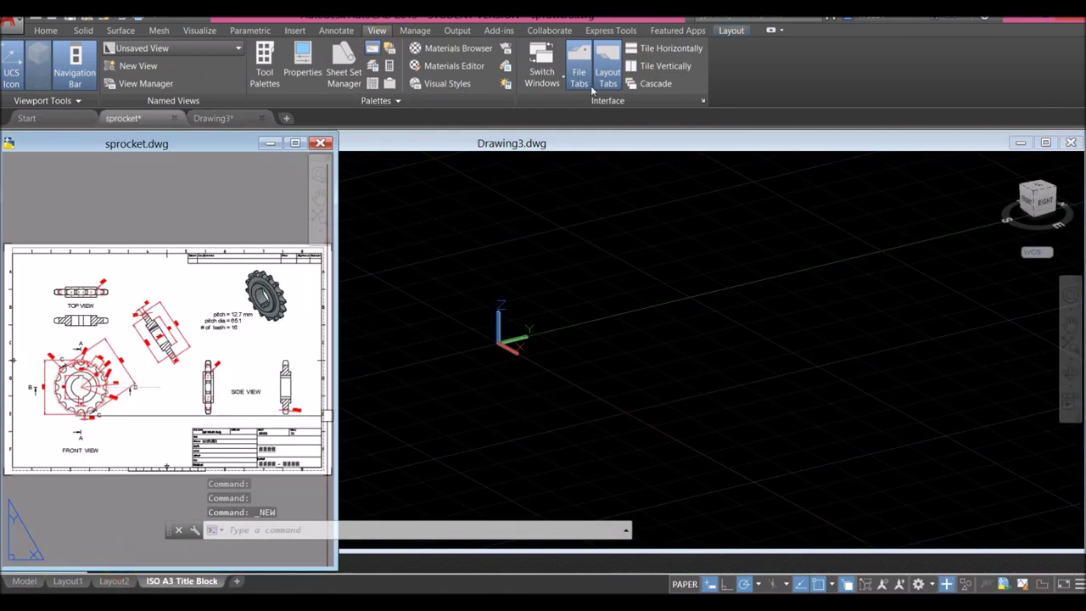
left_click(656, 72)
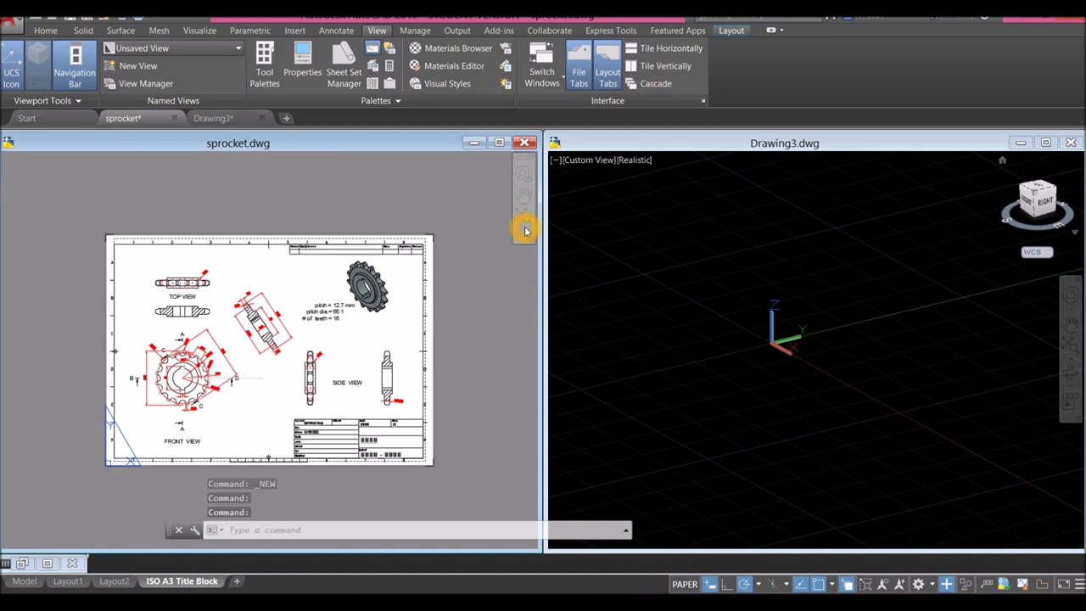
- Resize the two drawing windows so sprocket.dwg fills about a third of the width and the new drawing the rest, both at full height
left_click_drag(541, 224, 363, 228)
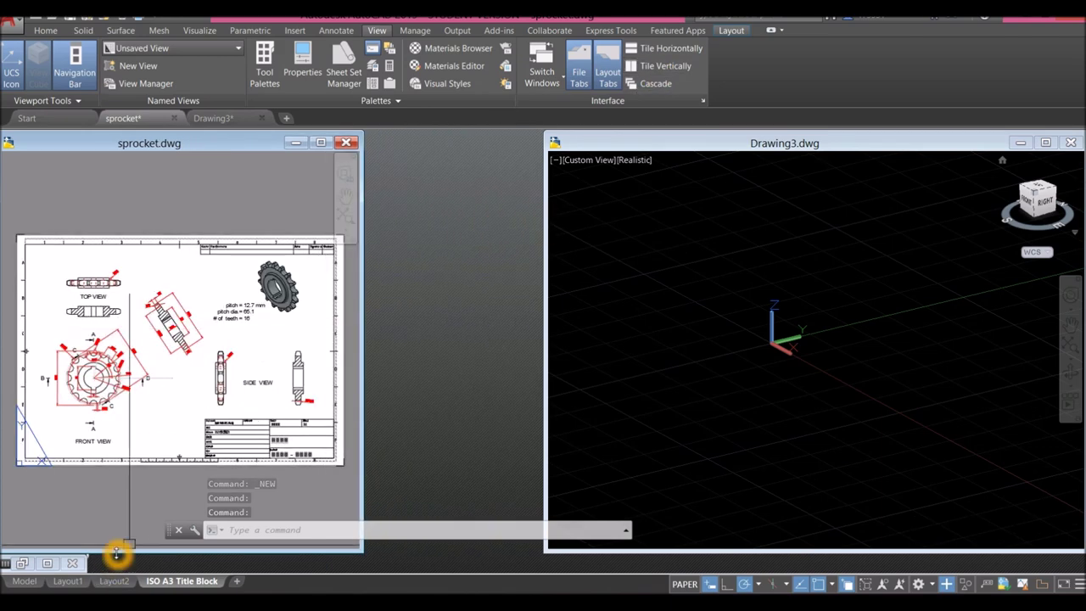
left_click_drag(116, 553, 117, 572)
left_click_drag(547, 359, 367, 367)
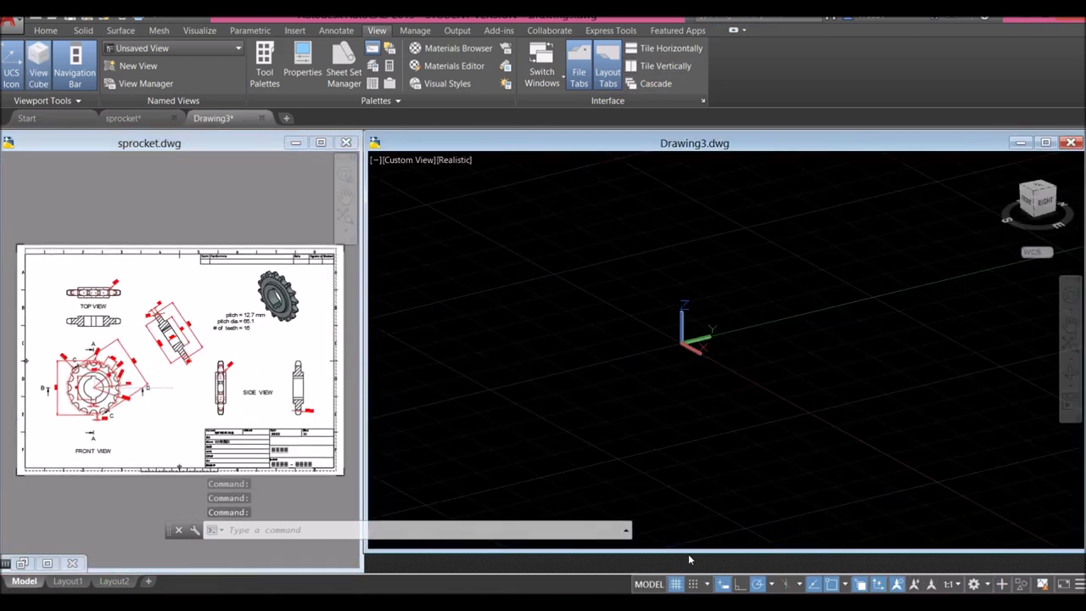
left_click_drag(690, 553, 691, 569)
left_click(46, 31)
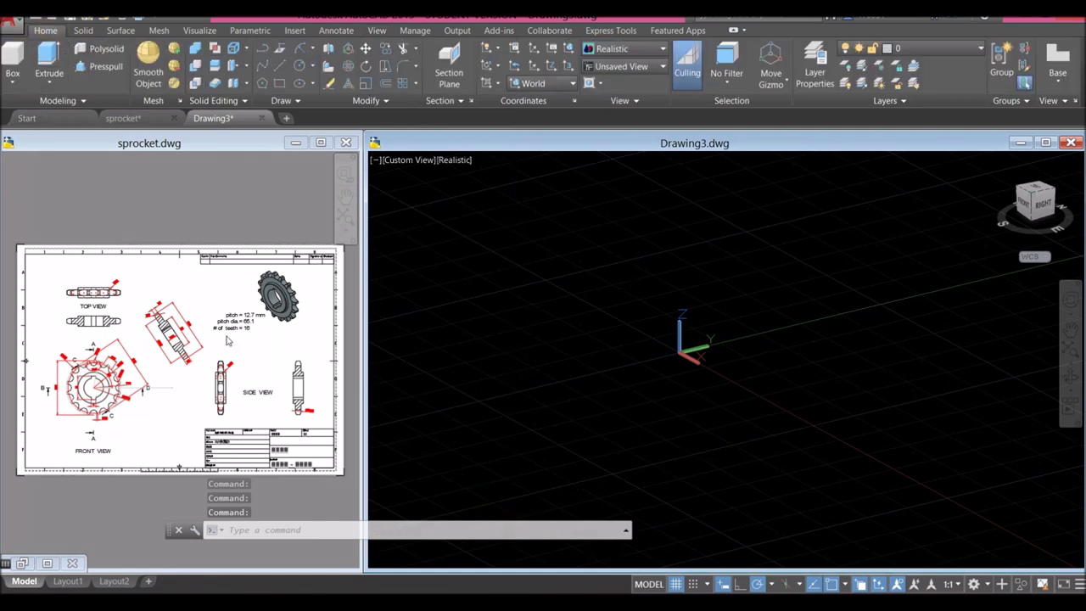
- Bring up the dimensioned front view in sprocket.dwg for reference and set the new drawing to the Front view
left_click(174, 360)
scroll(90, 401, "up", 3)
middle_click_drag(92, 399, 172, 359)
scroll(191, 346, "up", 2)
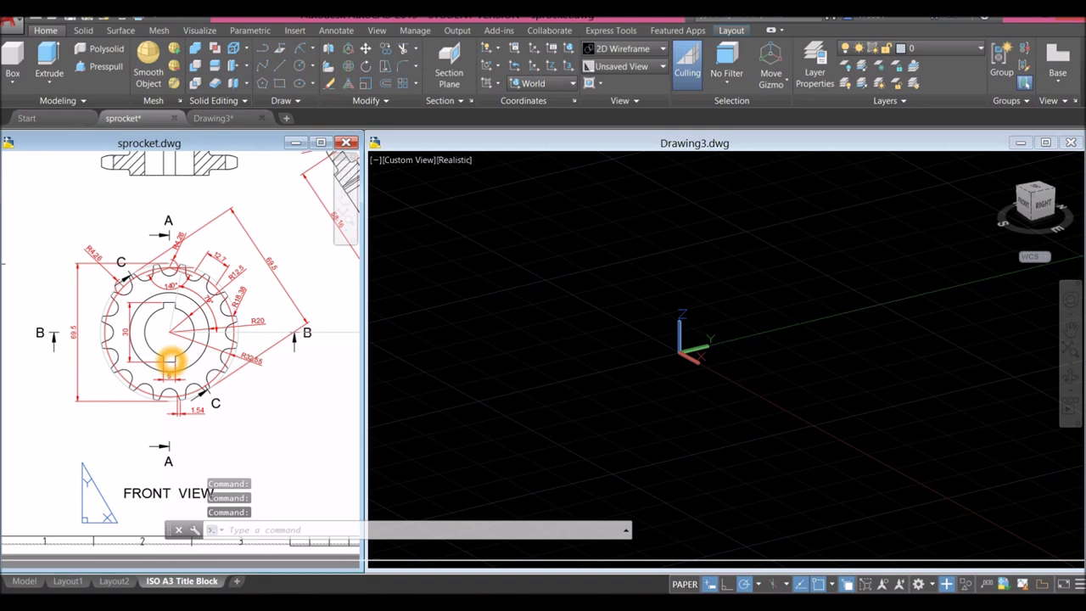
left_click(453, 250)
left_click(408, 161)
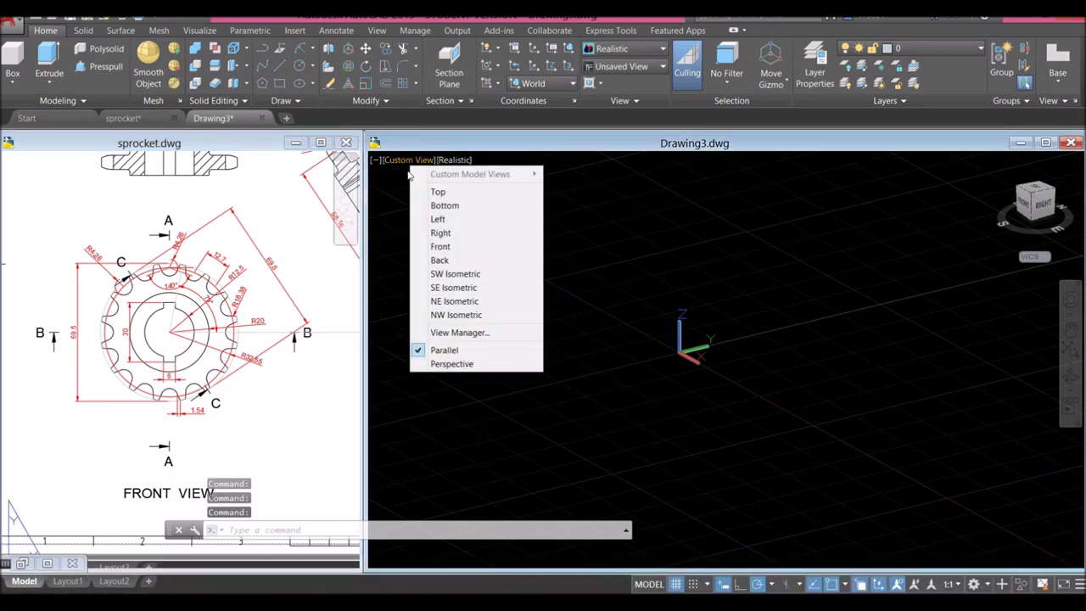
left_click(441, 246)
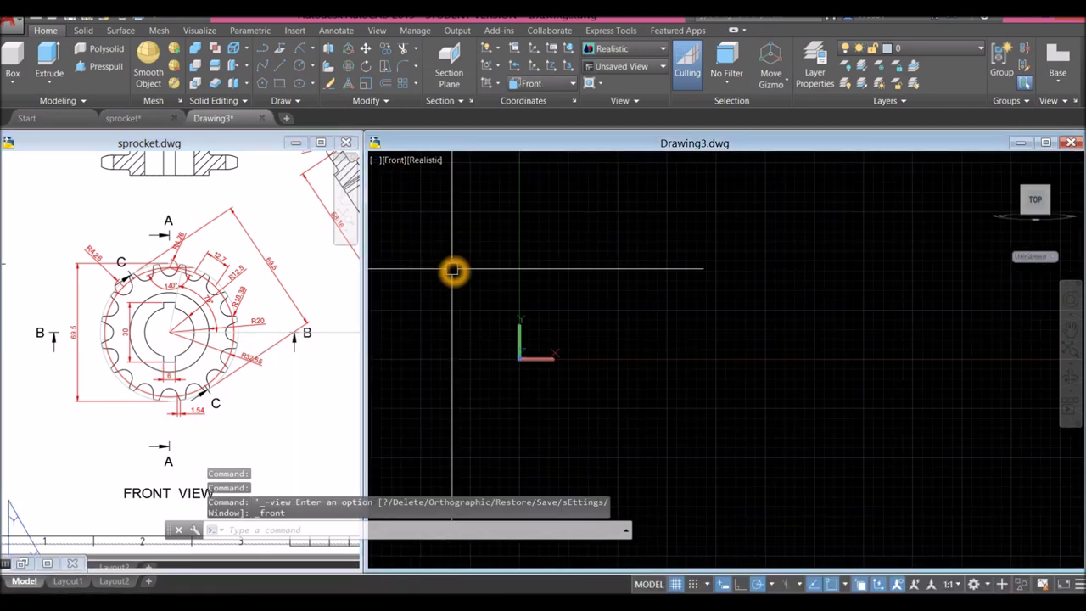
- Draw the sprocket's outer circle with a diameter of 69.5 in the new drawing
left_click(236, 417)
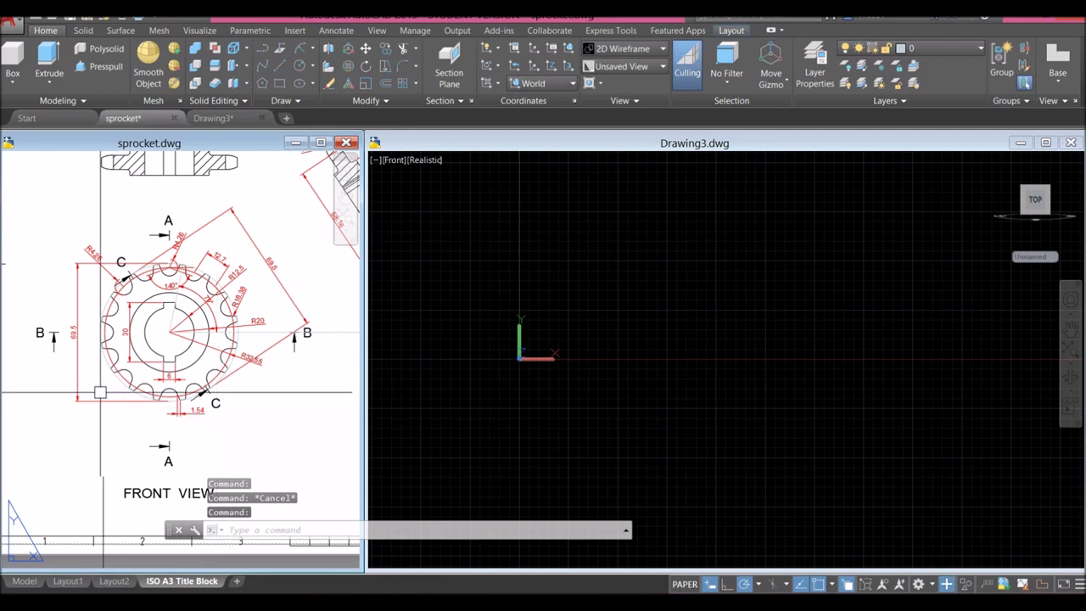
scroll(85, 375, "up", 3)
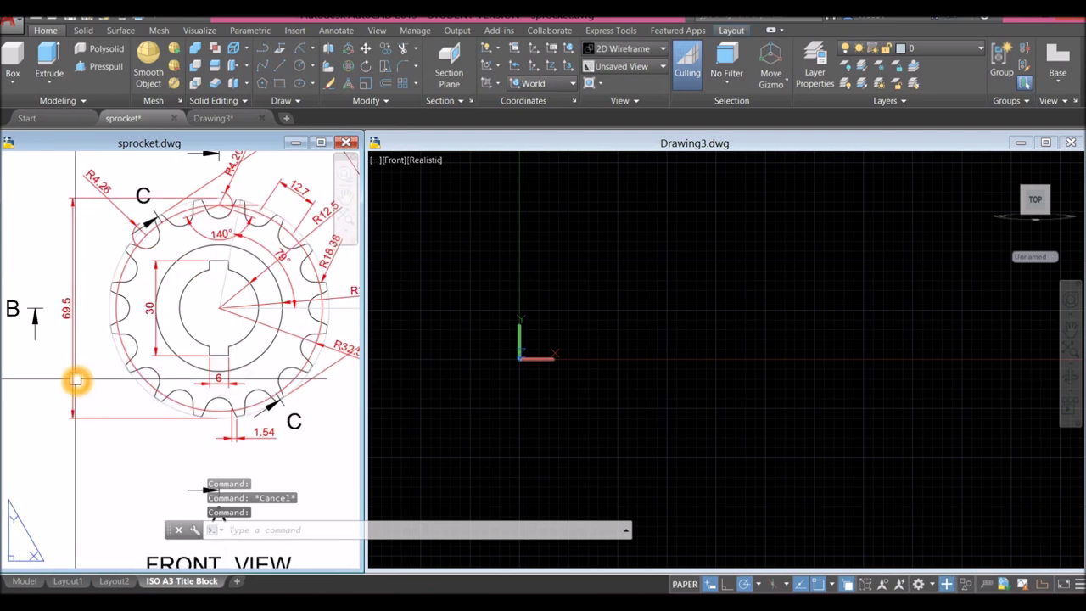
left_click(643, 267)
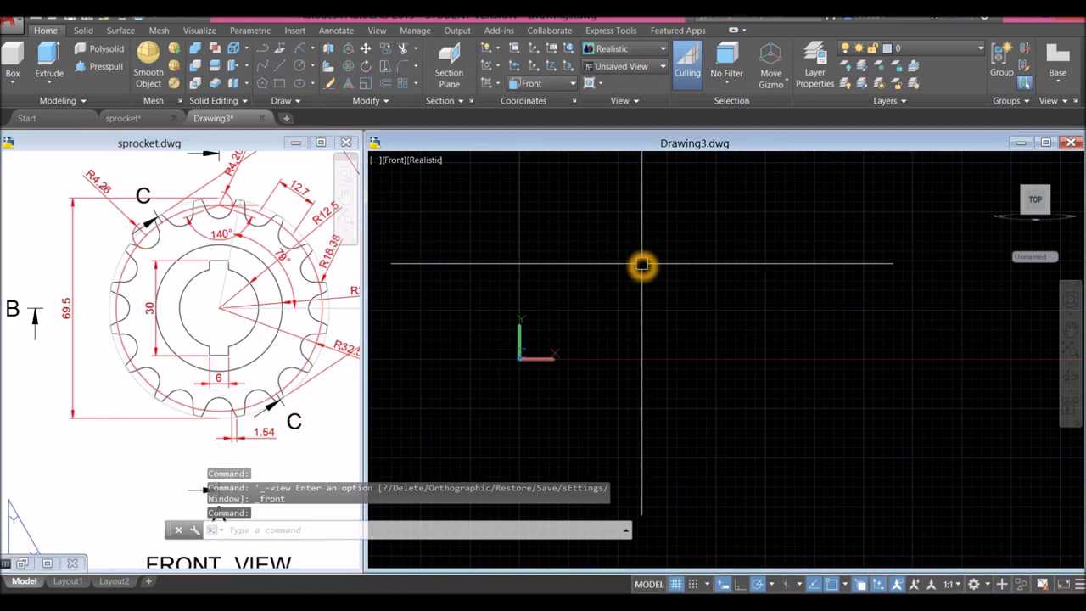
key("Return")
middle_click_drag(645, 266, 552, 396)
left_click(670, 282)
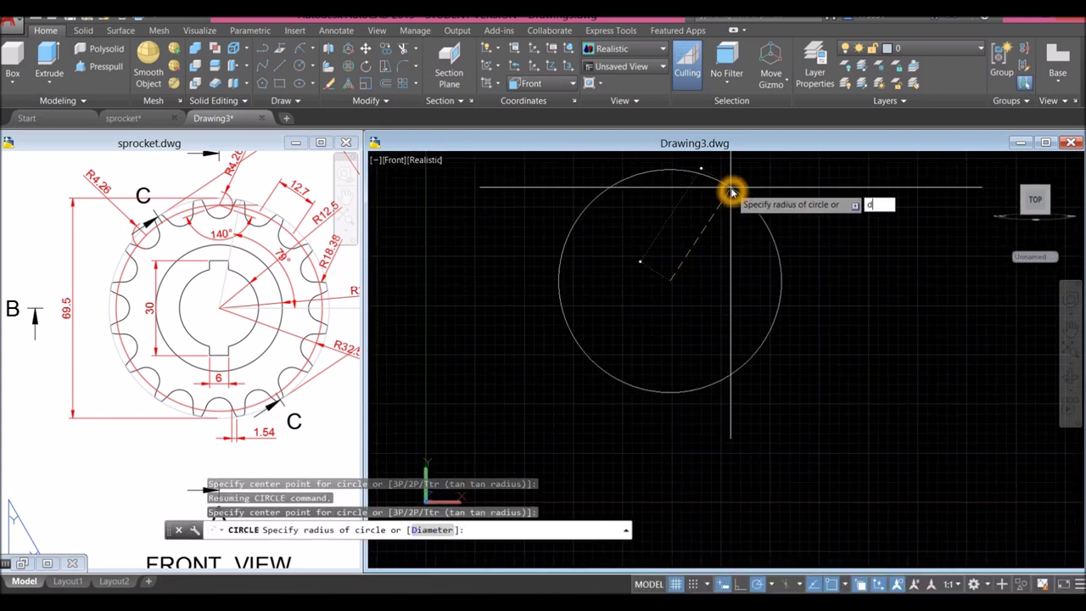
type("d")
key("Return")
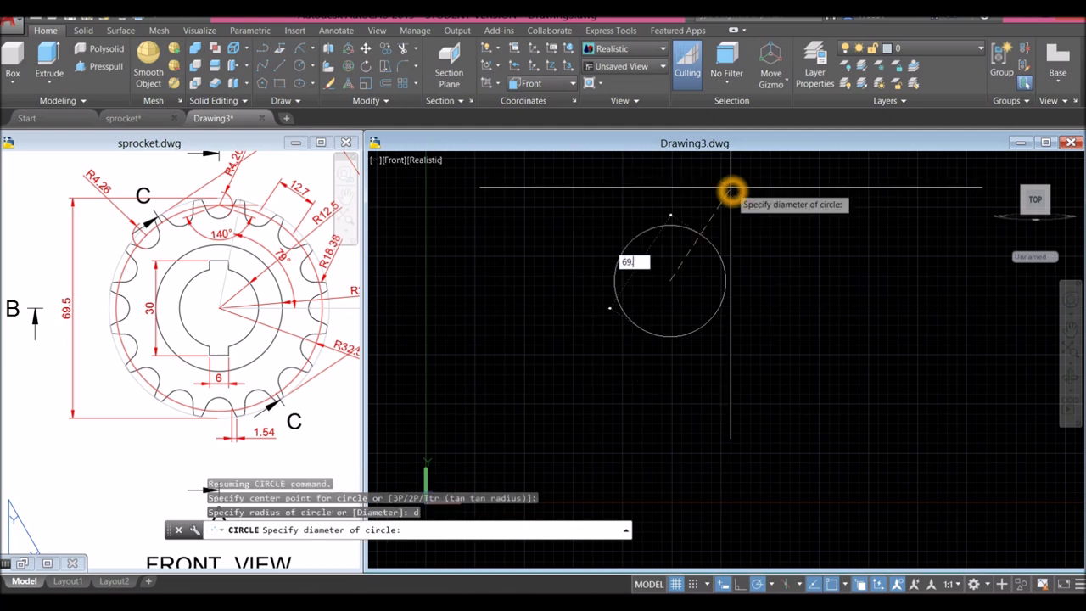
type("69.5")
key("Return")
scroll(713, 186, "up", 3)
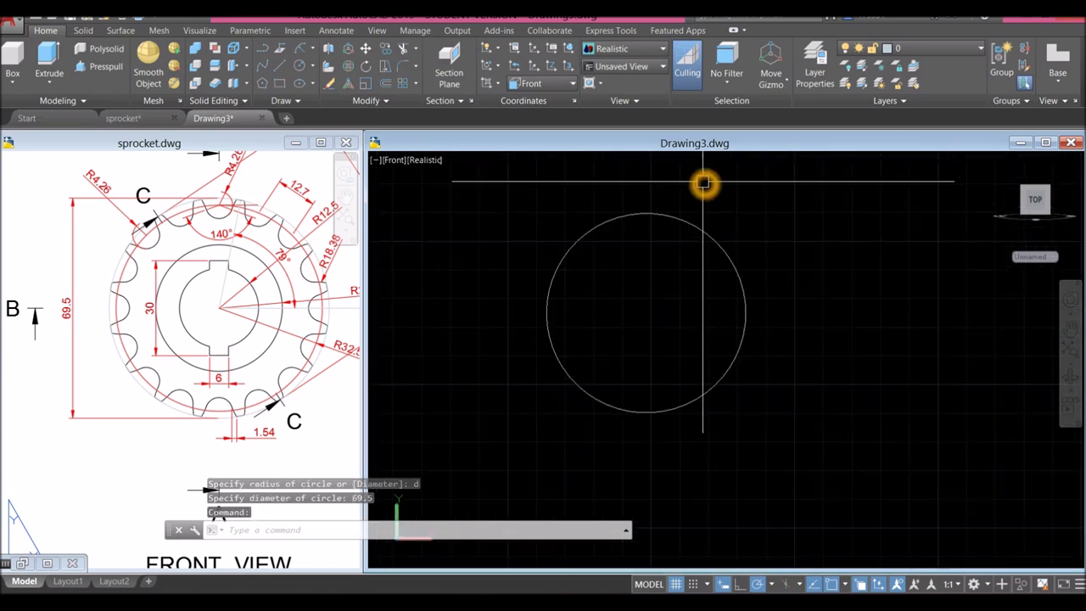
left_click(206, 315)
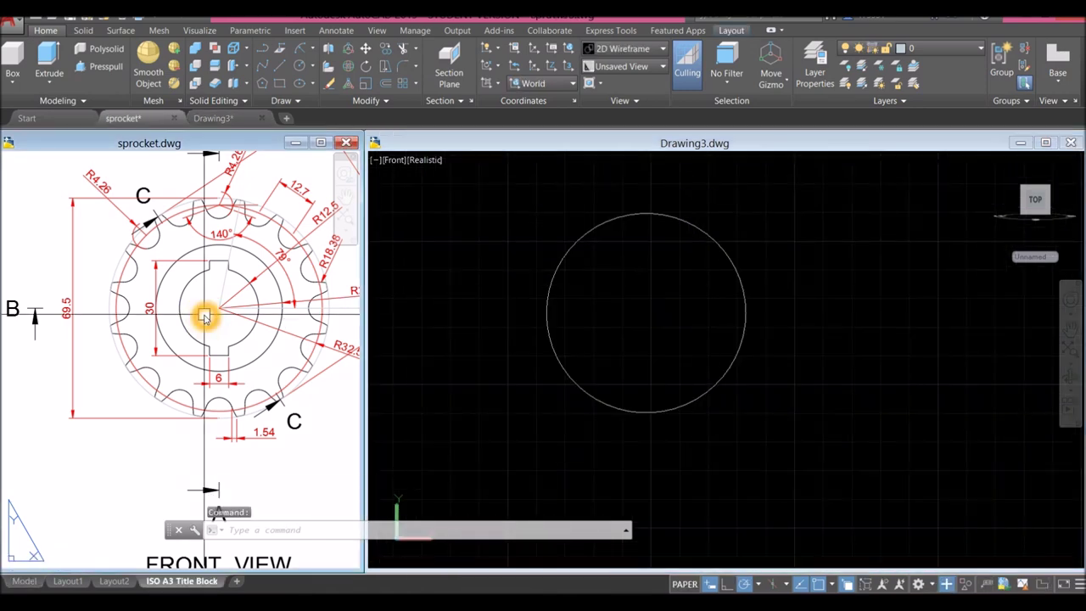
middle_click_drag(206, 315, 105, 373)
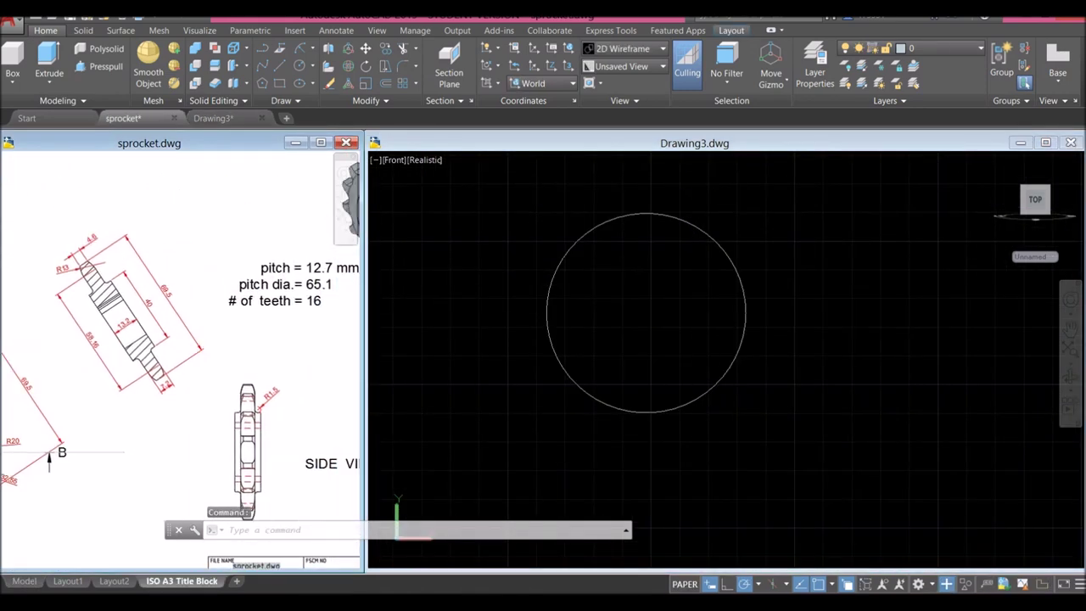
middle_click_drag(2, 460, 60, 436)
left_click(697, 325)
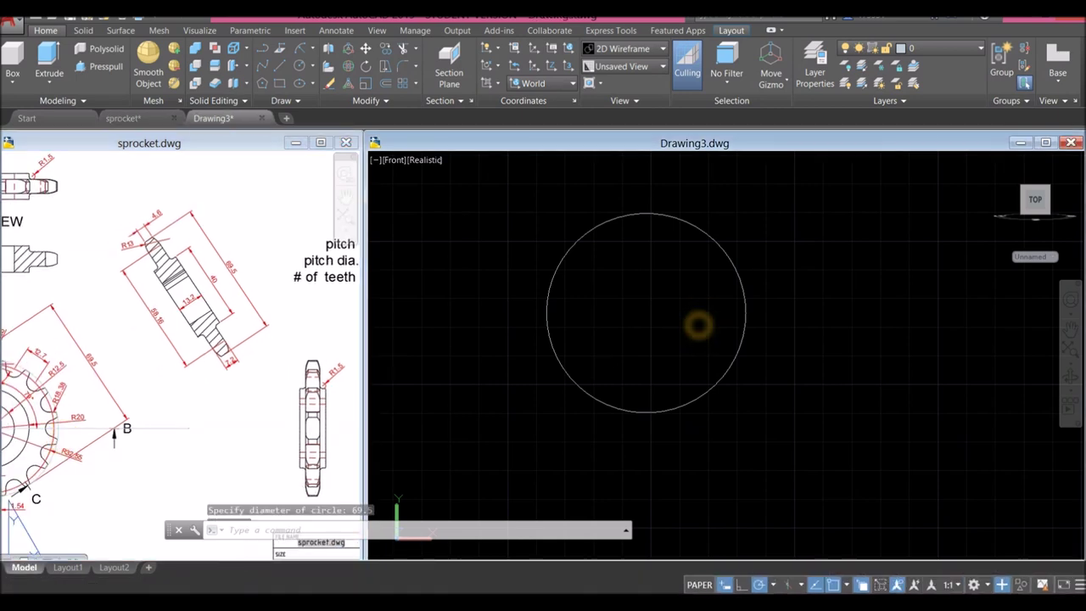
type("c")
key("Return")
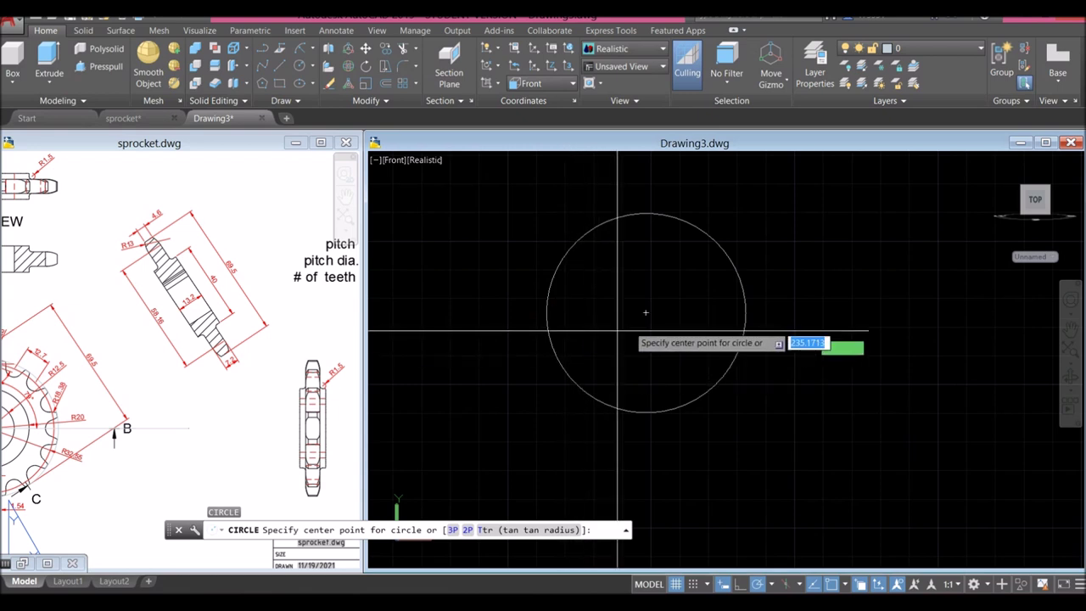
left_click(651, 314)
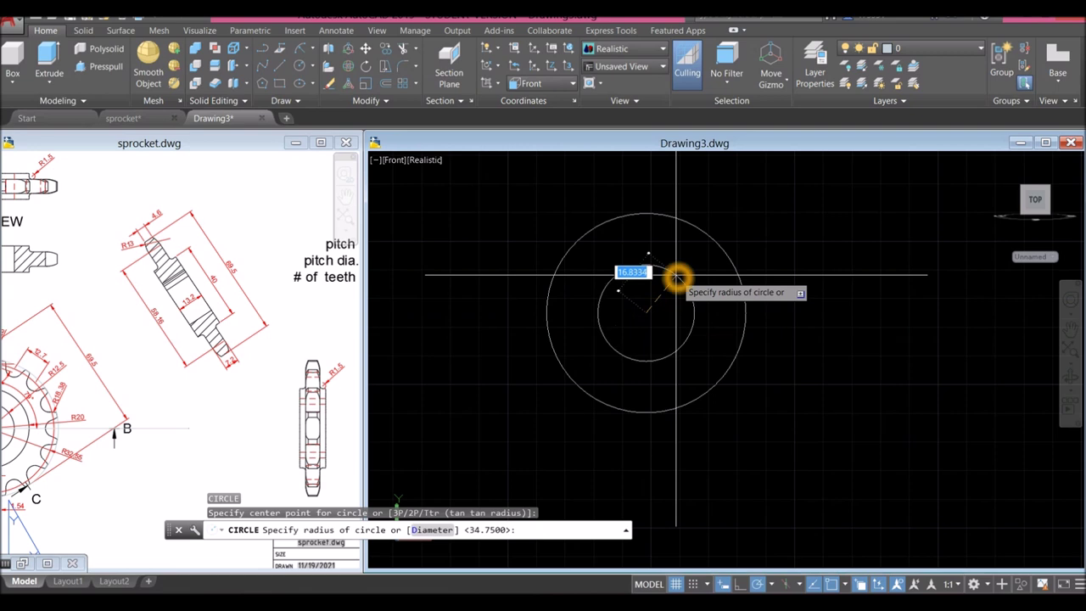
type("d")
key("Return")
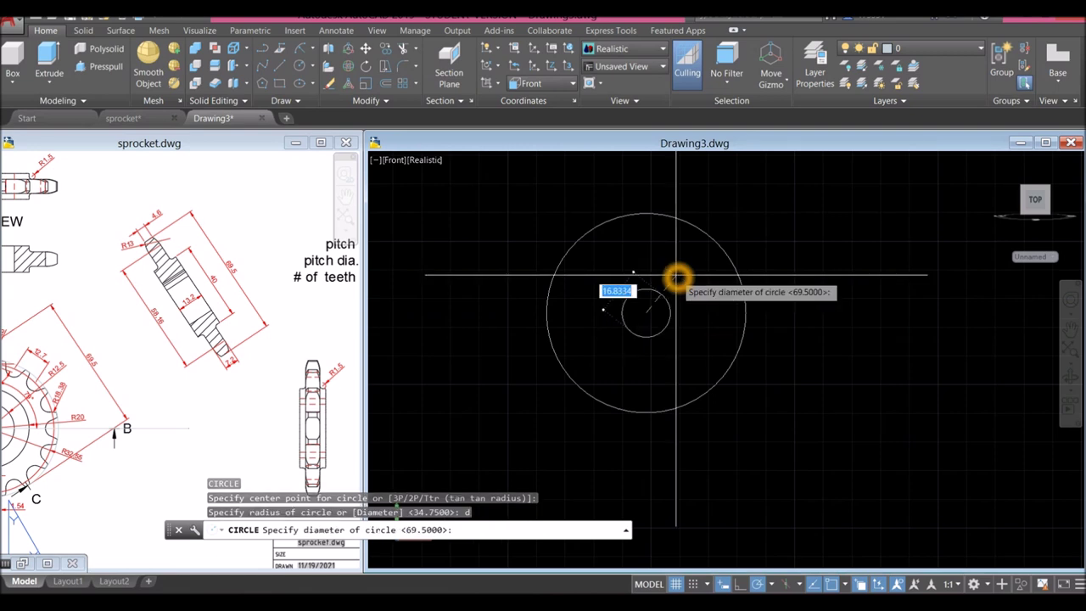
key("Escape")
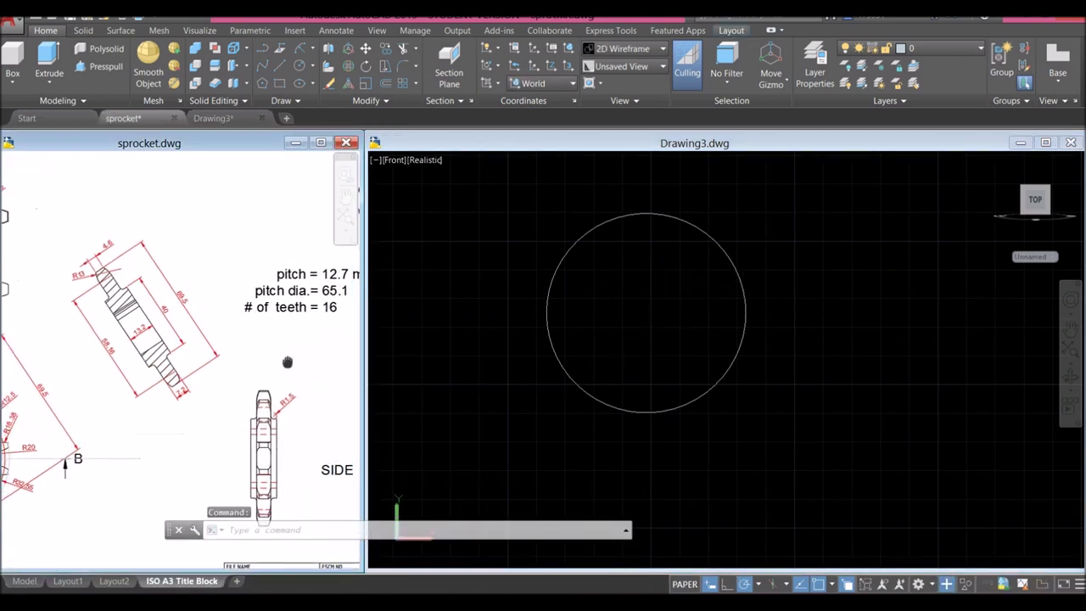
- Draw the pitch circle with a diameter of 65.1, concentric with the outer circle
left_click(664, 288)
type("c")
key("Return")
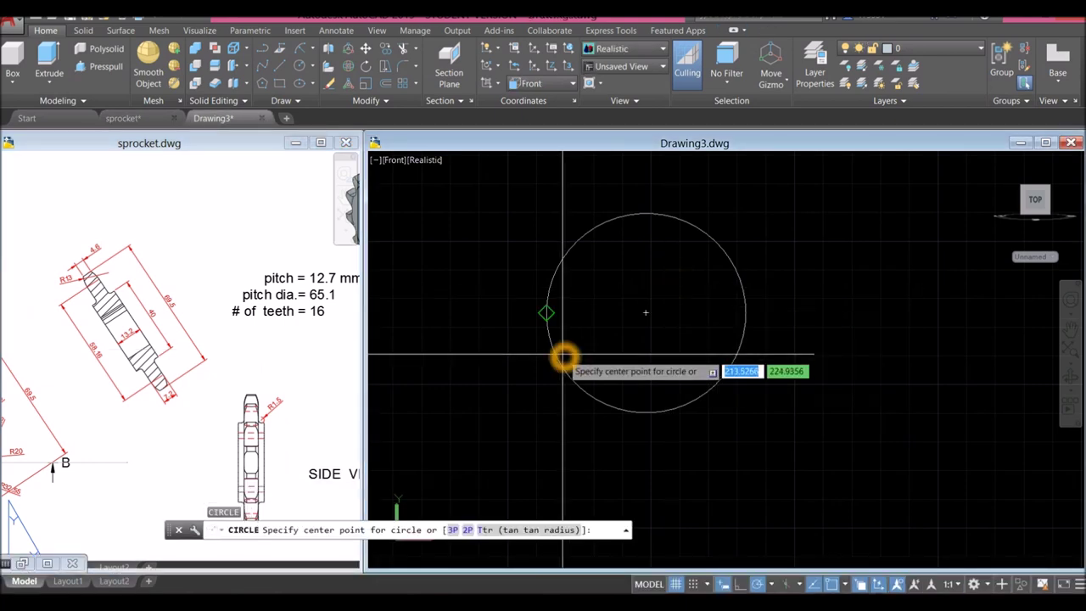
left_click(645, 312)
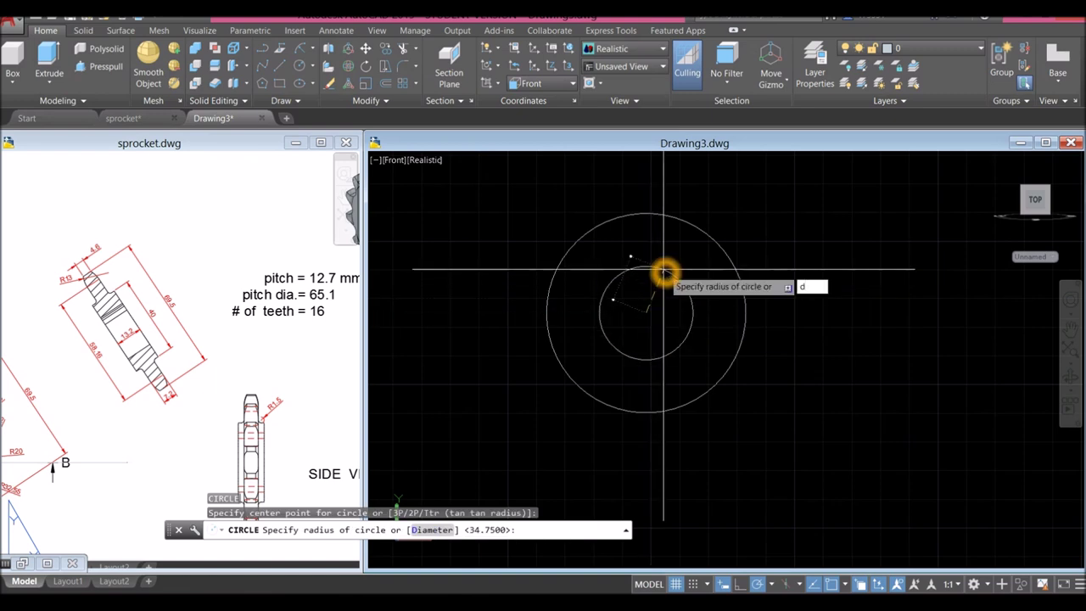
key("Return")
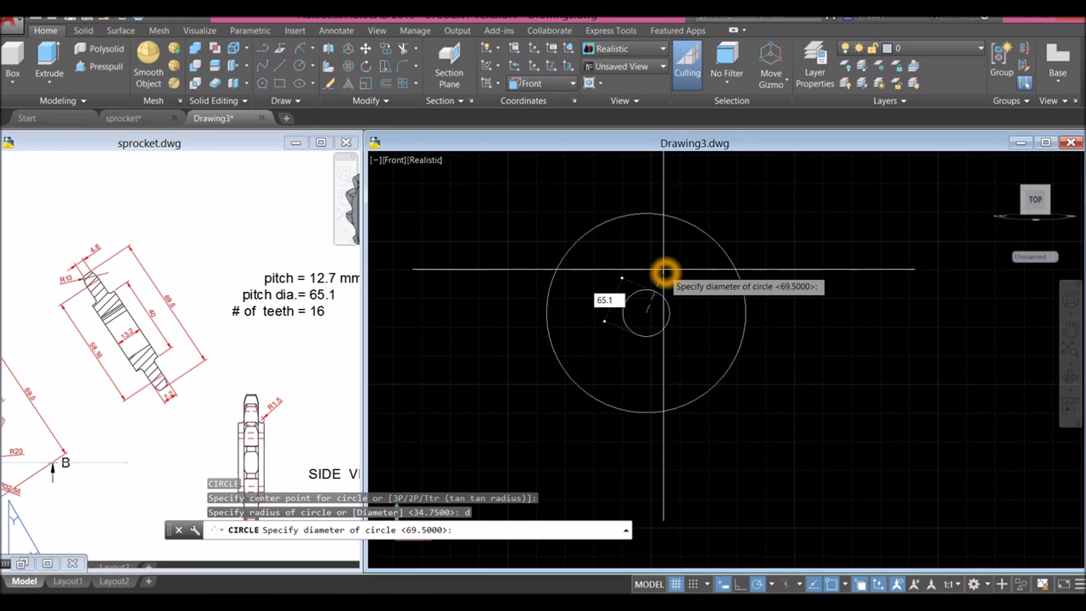
type("65.1")
key("Return")
- Examine the pitch circle, tooth dimensions and inner bore radius in the front view of sprocket.dwg
left_click(288, 371)
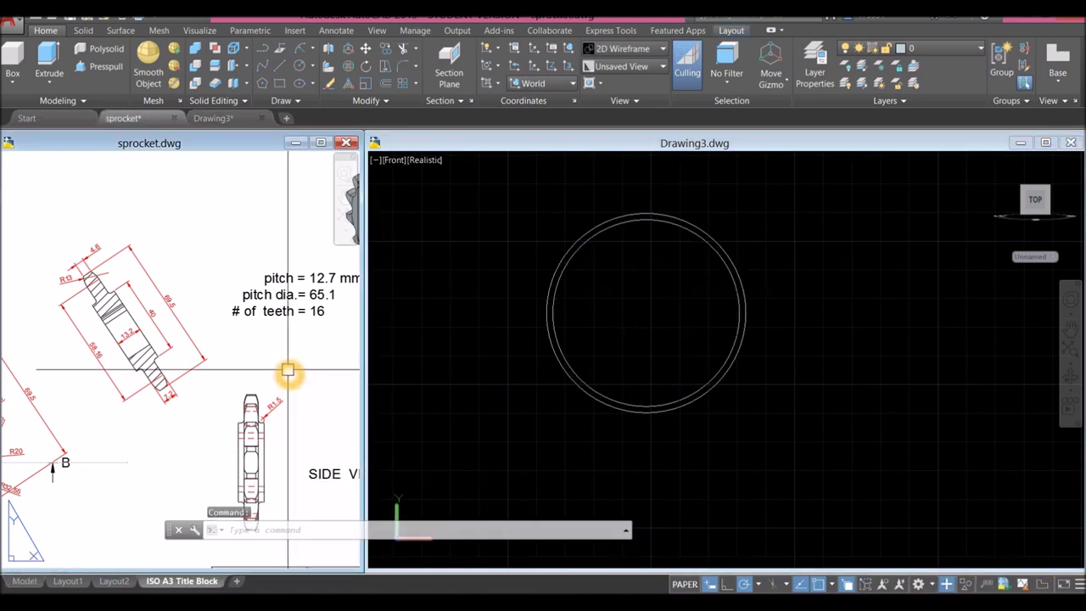
scroll(288, 371, "down", 3)
scroll(141, 369, "down", 3)
scroll(211, 337, "up", 5)
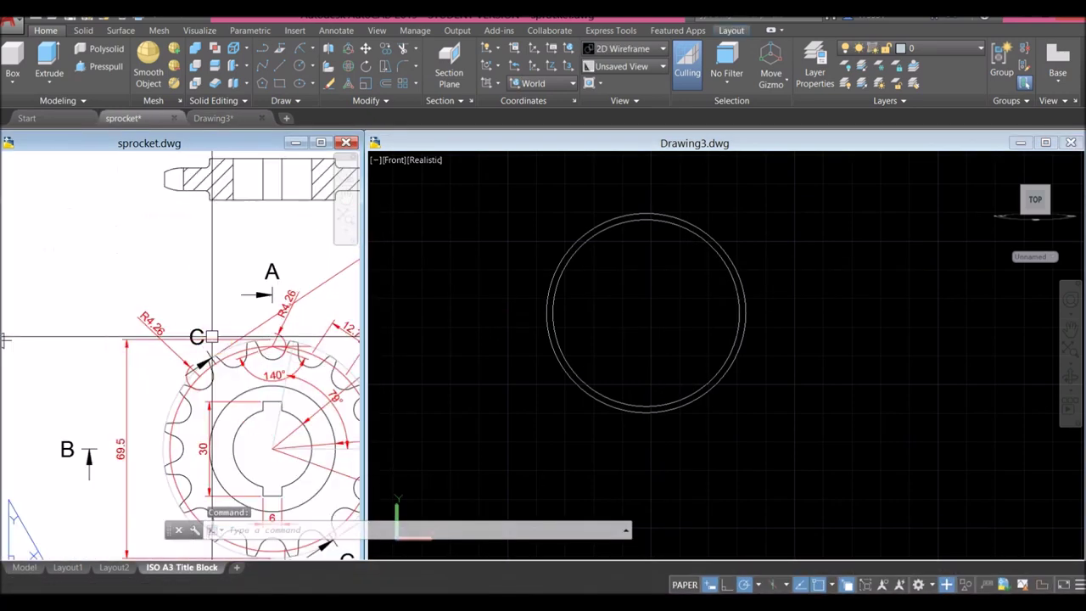
scroll(211, 337, "up", 2)
left_click(243, 363)
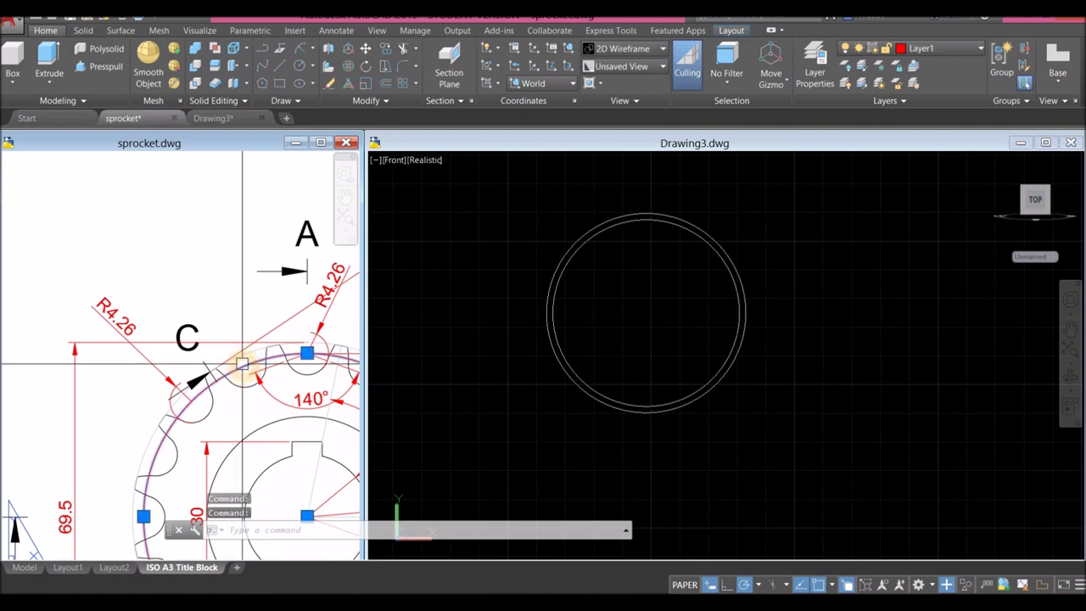
key("Escape")
scroll(192, 332, "down", 4)
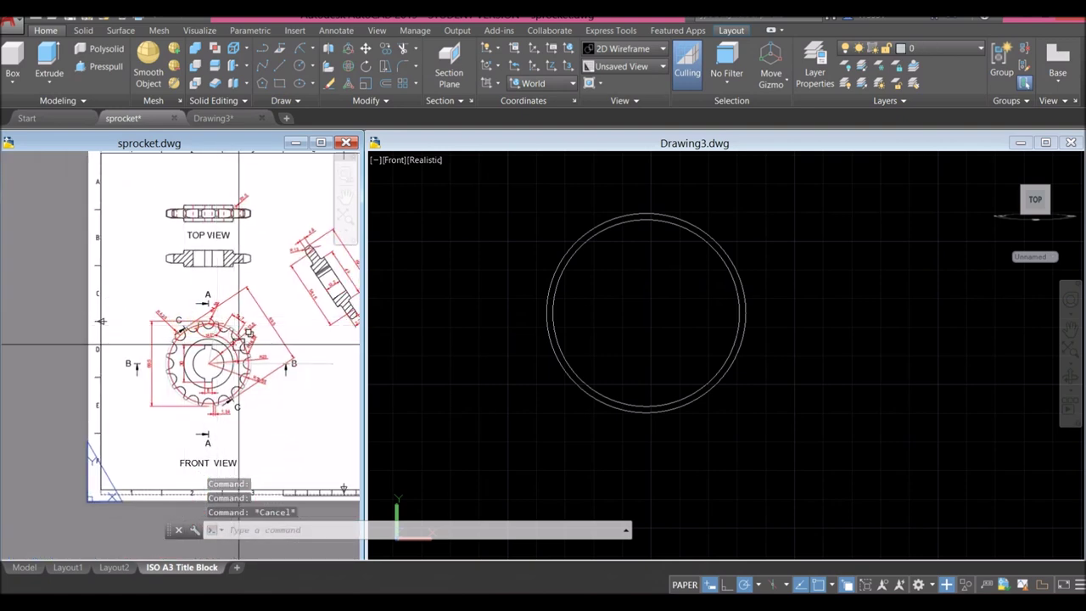
scroll(240, 343, "up", 4)
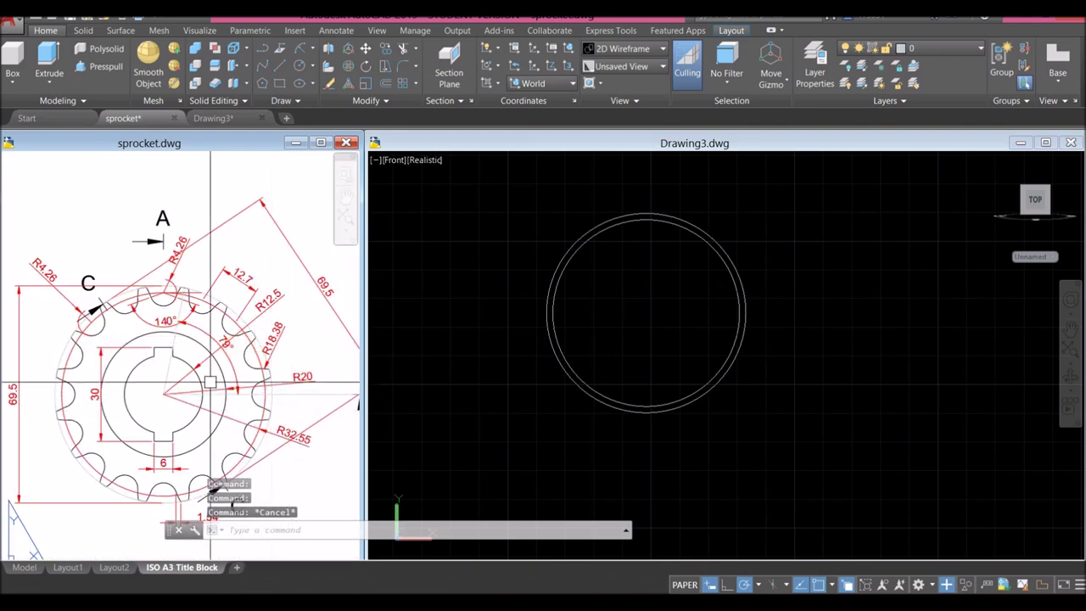
scroll(210, 383, "up", 2)
left_click(204, 349)
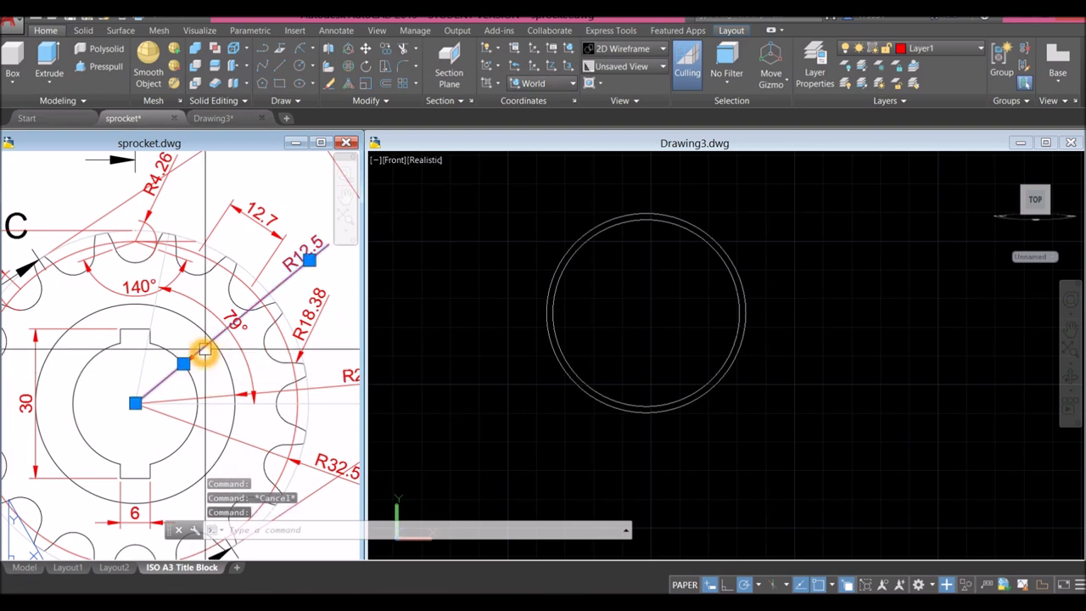
- Draw the bore circle with a radius of 12.5 in the new drawing, concentric with the existing circles
left_click(629, 289)
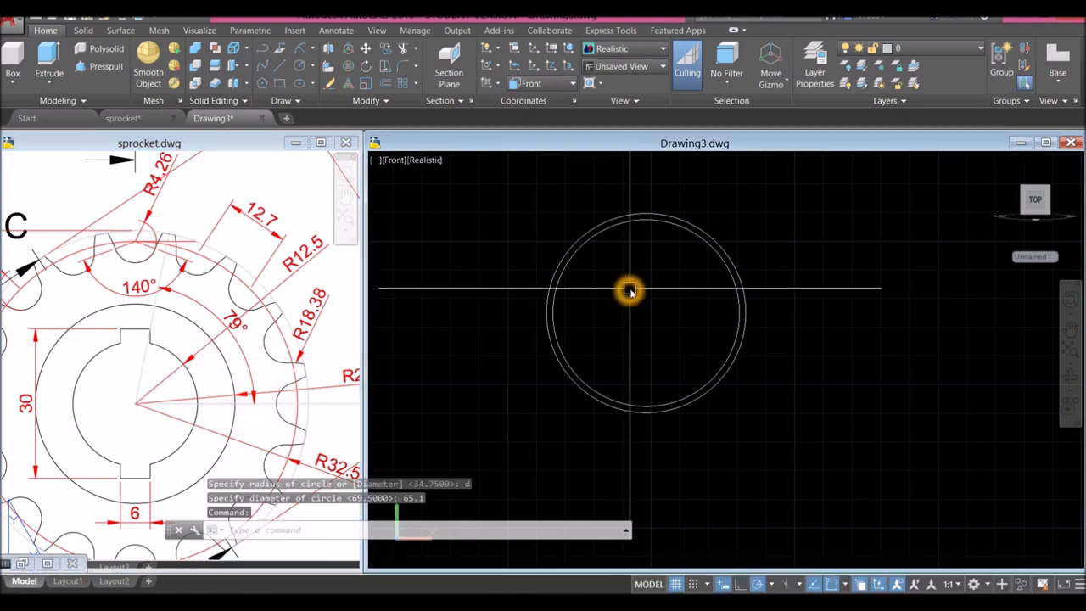
key("Return")
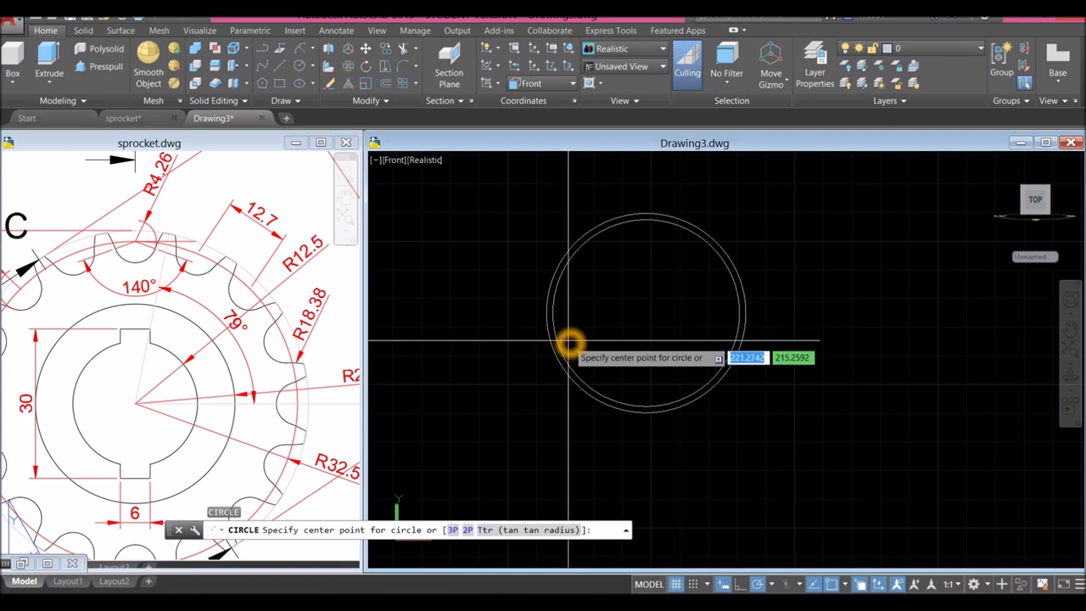
left_click(647, 313)
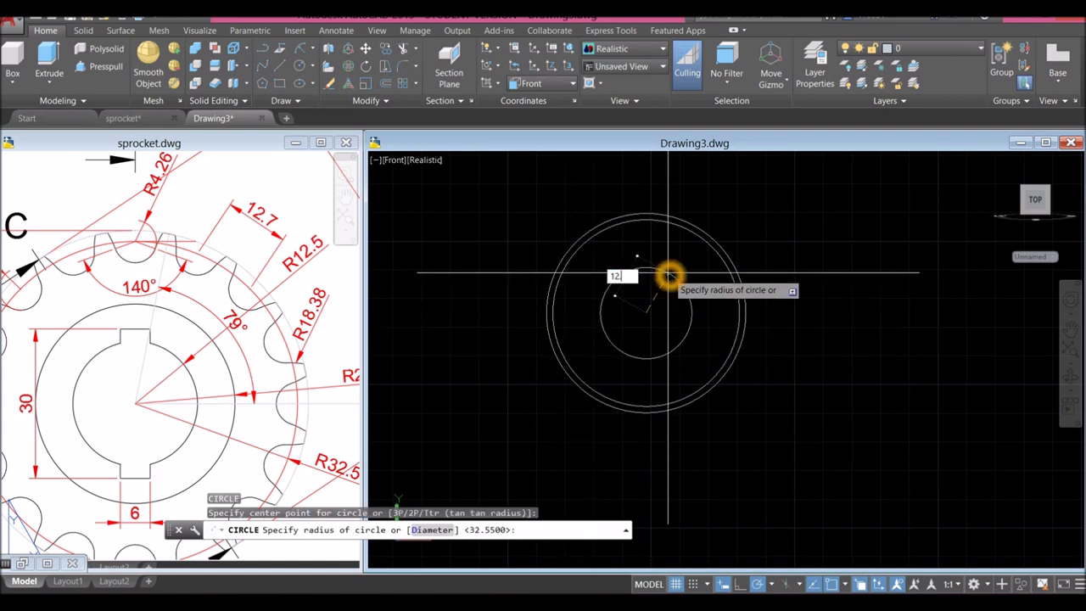
type("12.5")
key("Return")
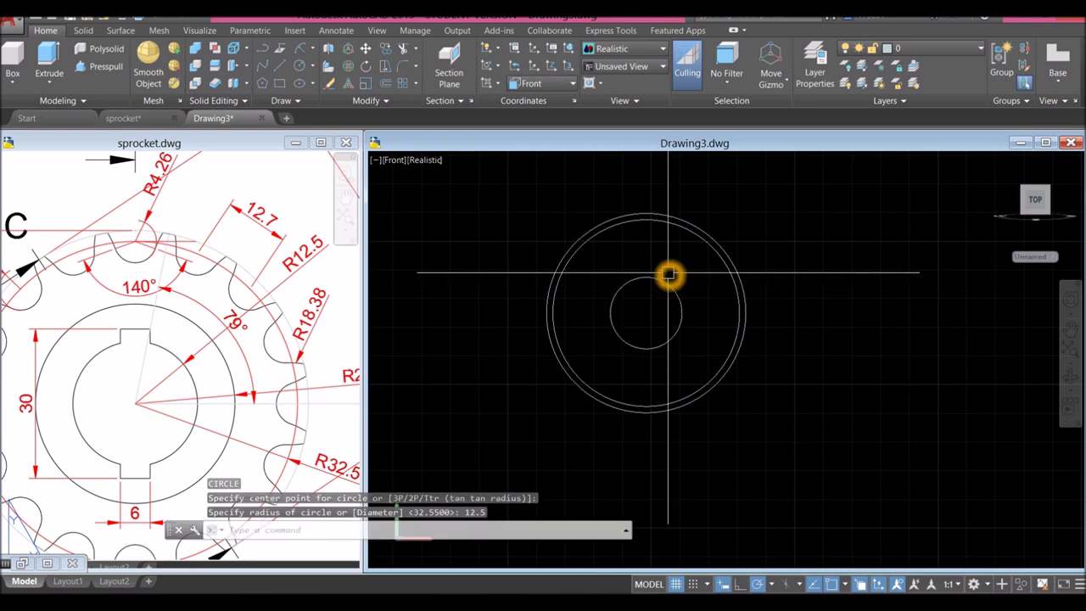
right_click(669, 274)
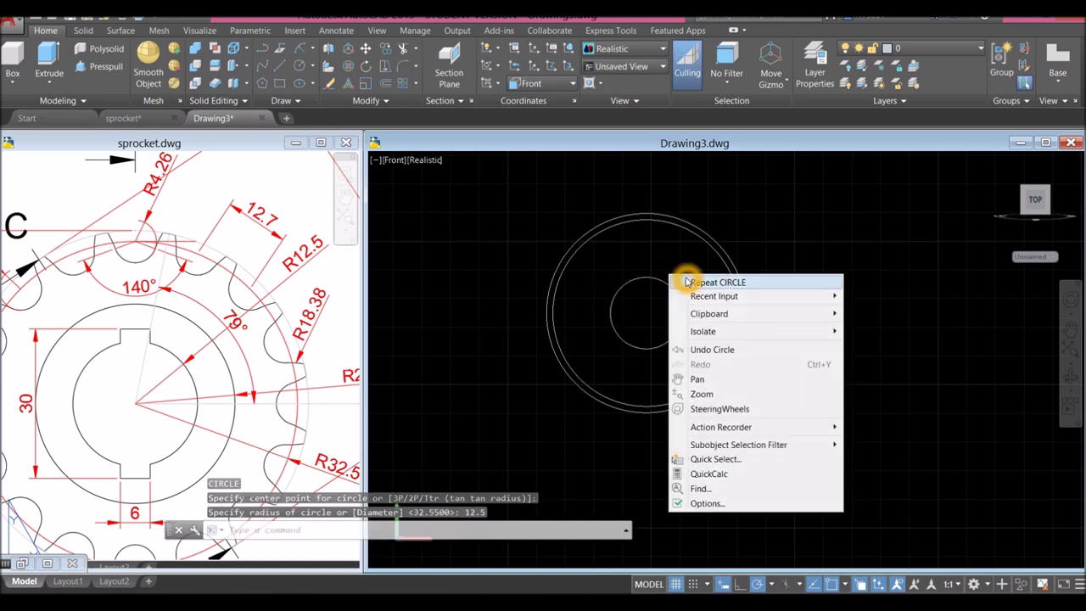
left_click(688, 282)
key("Escape")
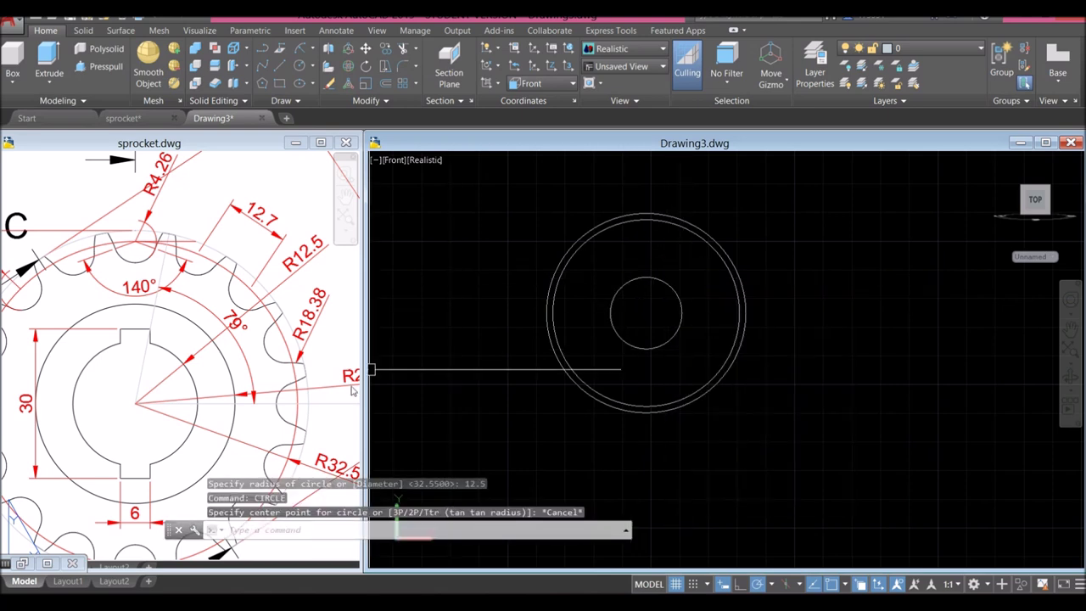
- Check the hub radius in sprocket.dwg and draw a concentric circle with a radius of 20 in the new drawing
left_click(350, 393)
scroll(291, 417, "up", 2)
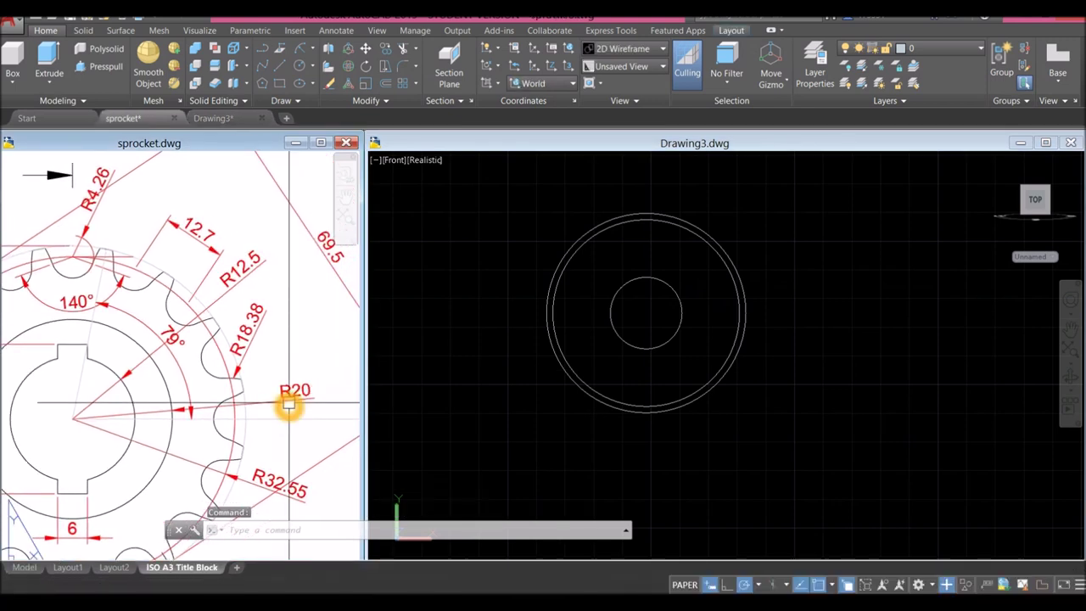
key("Escape")
left_click(517, 400)
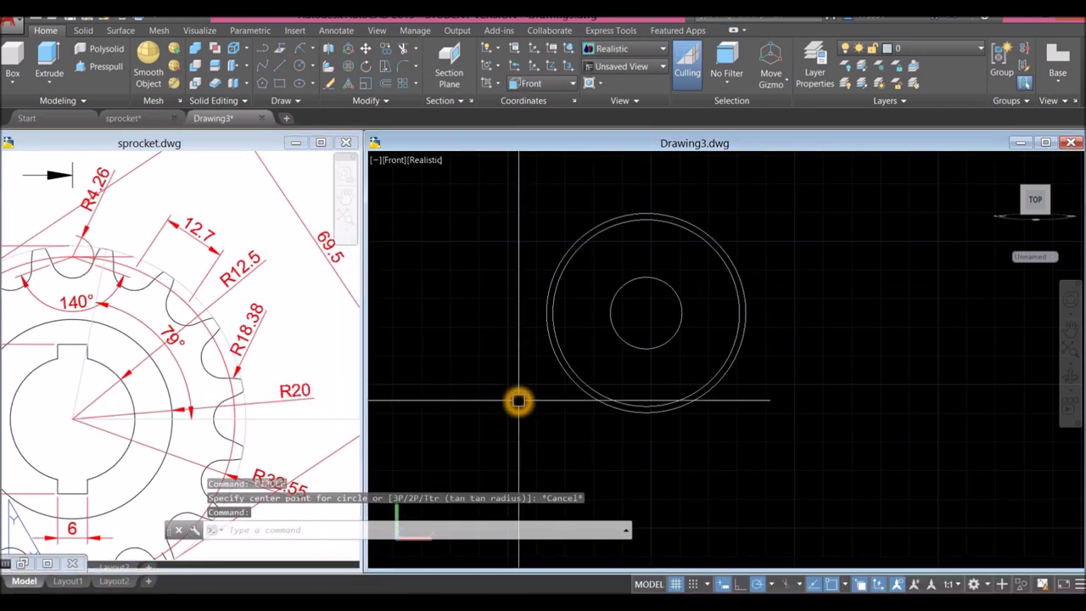
key("Return")
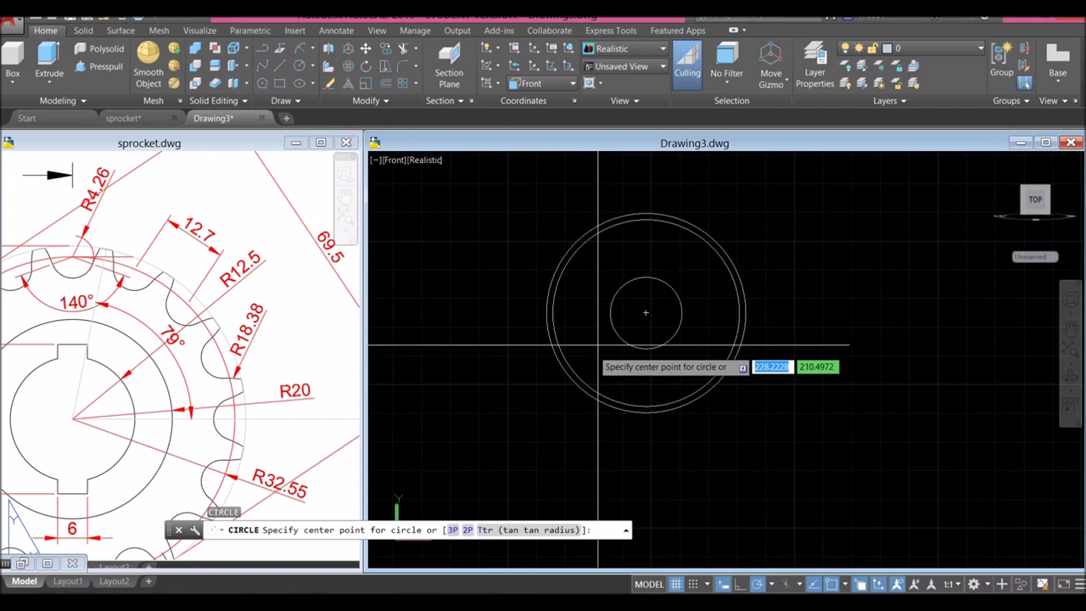
left_click(643, 315)
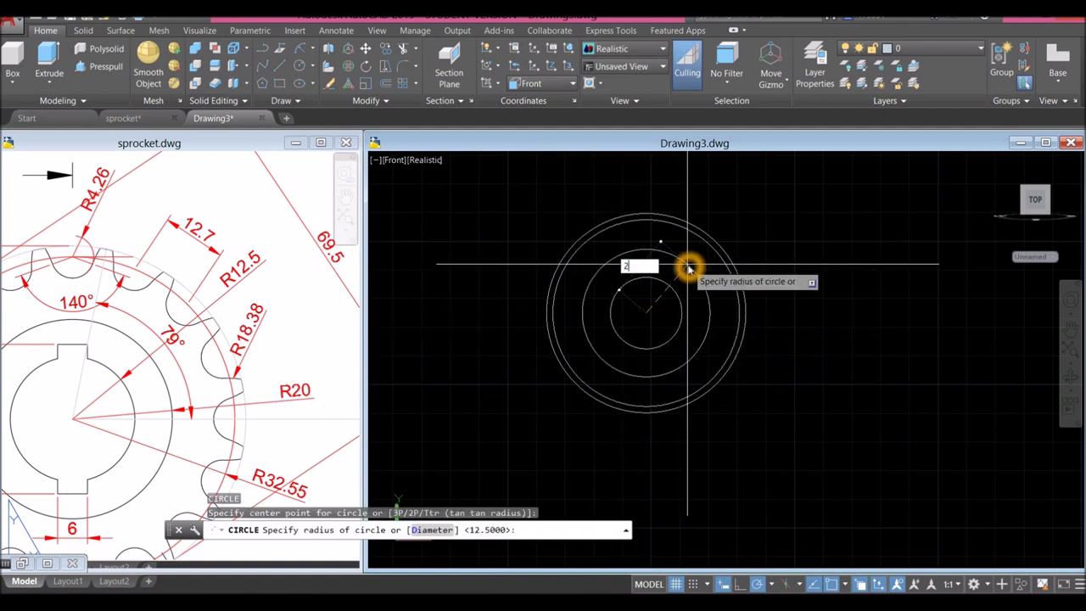
type("20")
key("Return")
- Using the keyway dimensions in sprocket.dwg, draw a vertical line 30 long downward from a point 15 above the circles' common center
left_click(57, 378)
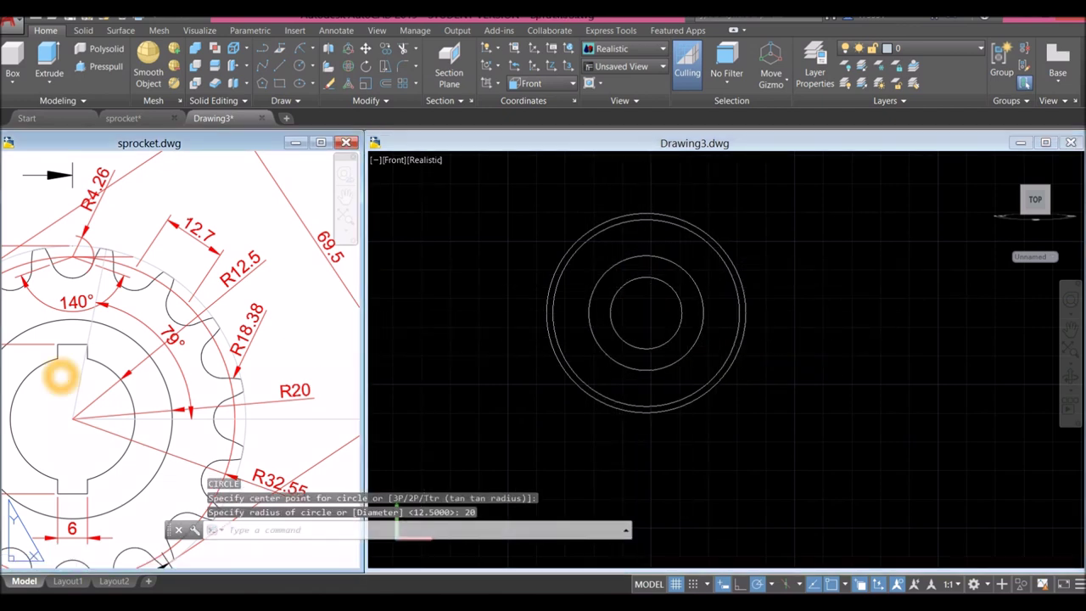
middle_click_drag(95, 367, 205, 312)
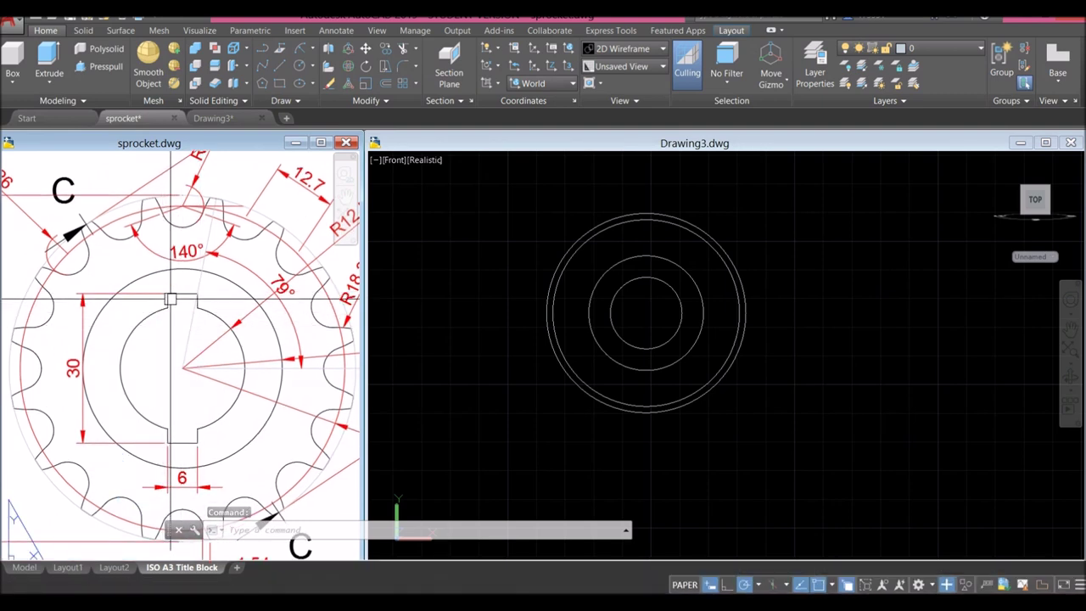
left_click(675, 344)
left_click(800, 314)
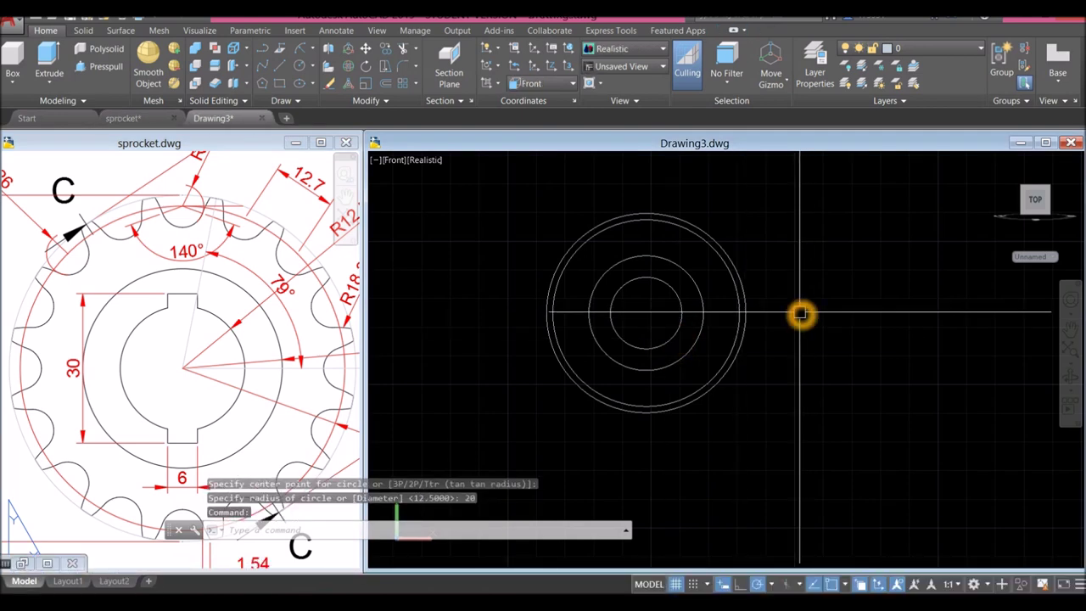
type("l")
key("Return")
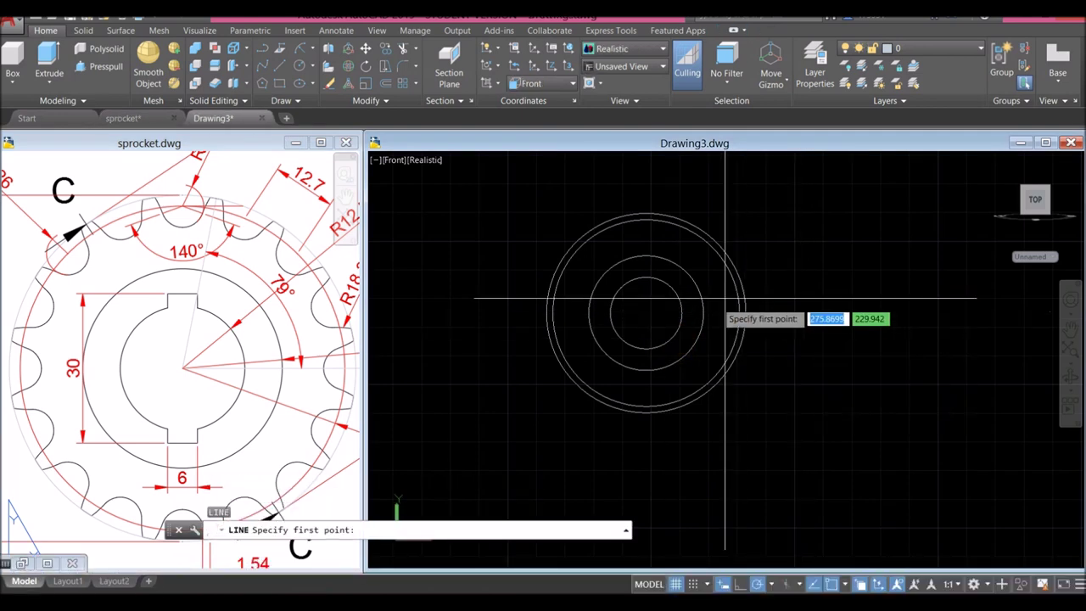
left_click(647, 314)
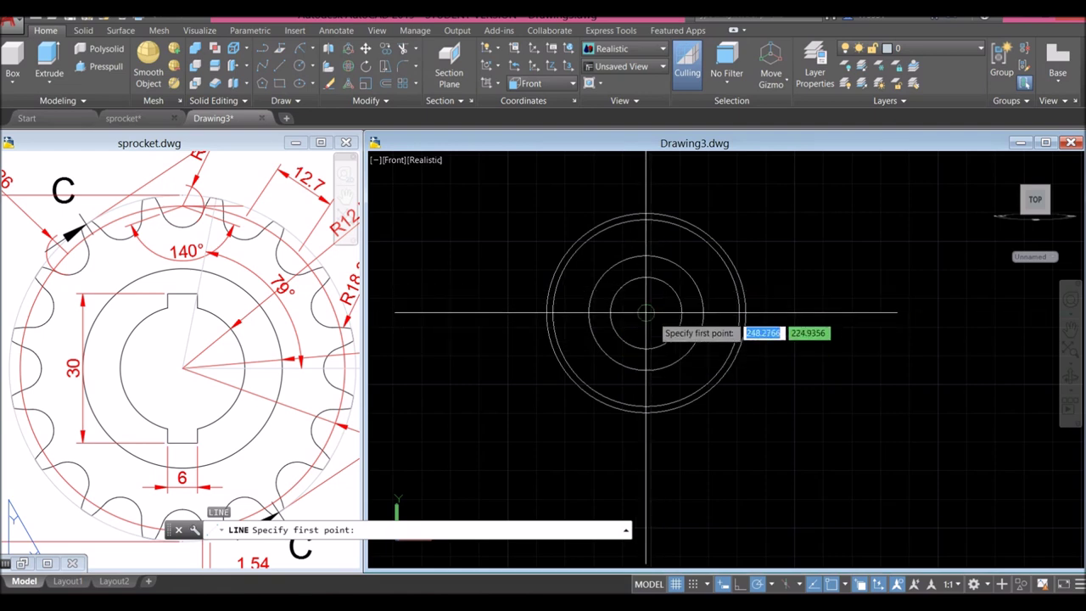
scroll(650, 311, "up", 3)
scroll(625, 327, "down", 1)
mouse_move(625, 327)
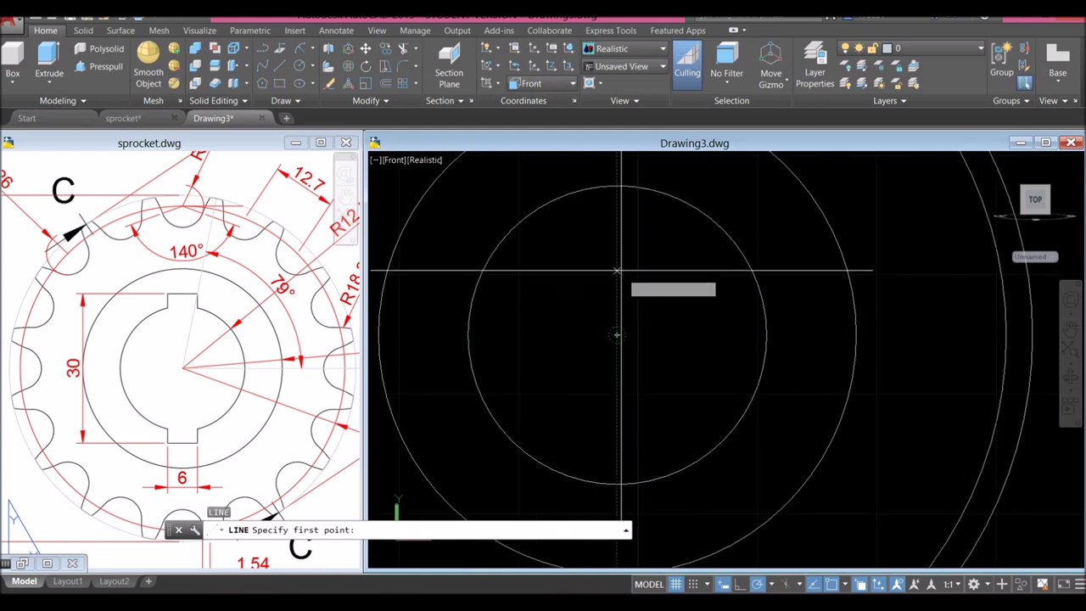
middle_click_drag(625, 270, 623, 272)
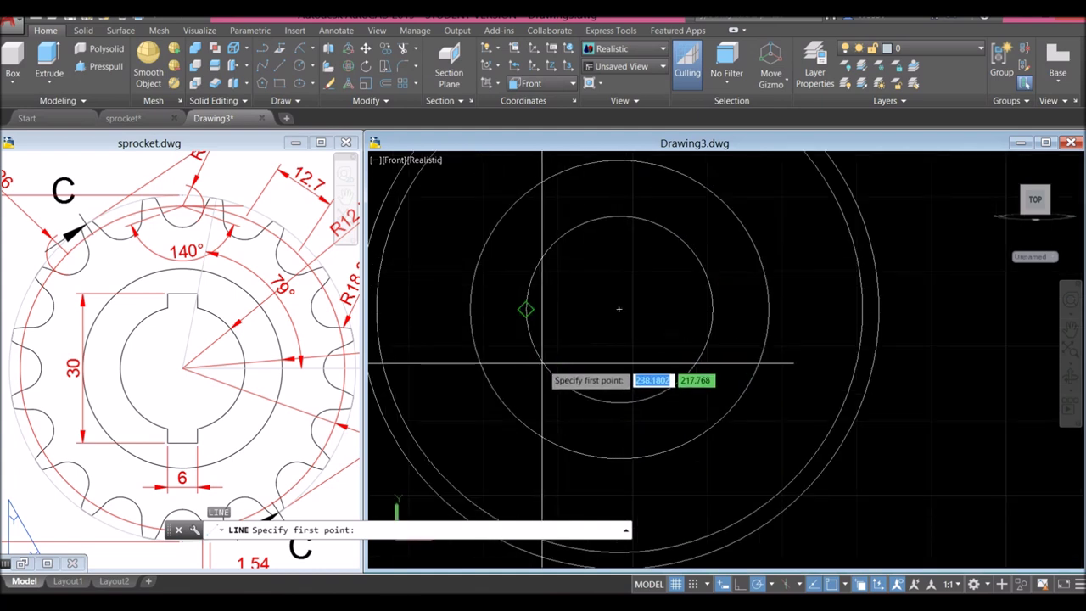
left_click(626, 201)
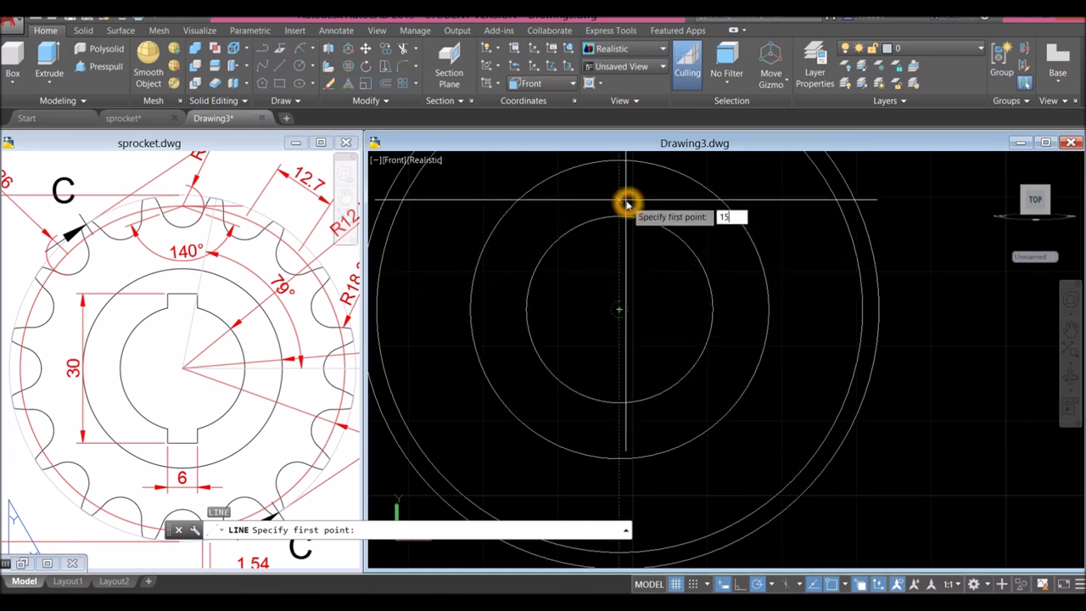
type("15")
key("Return")
scroll(707, 320, "down", 3)
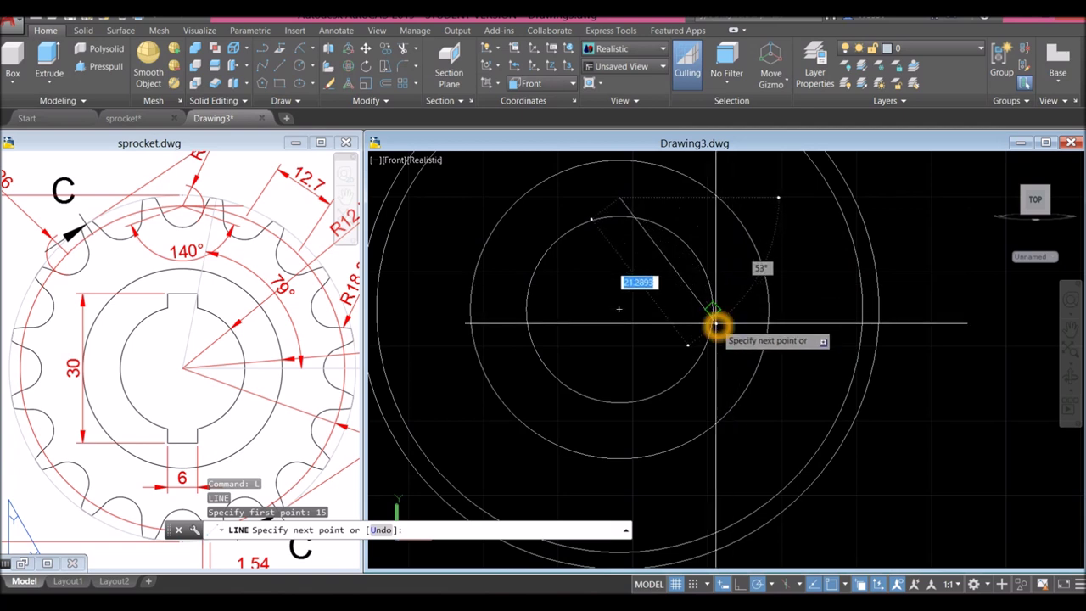
left_click(662, 399)
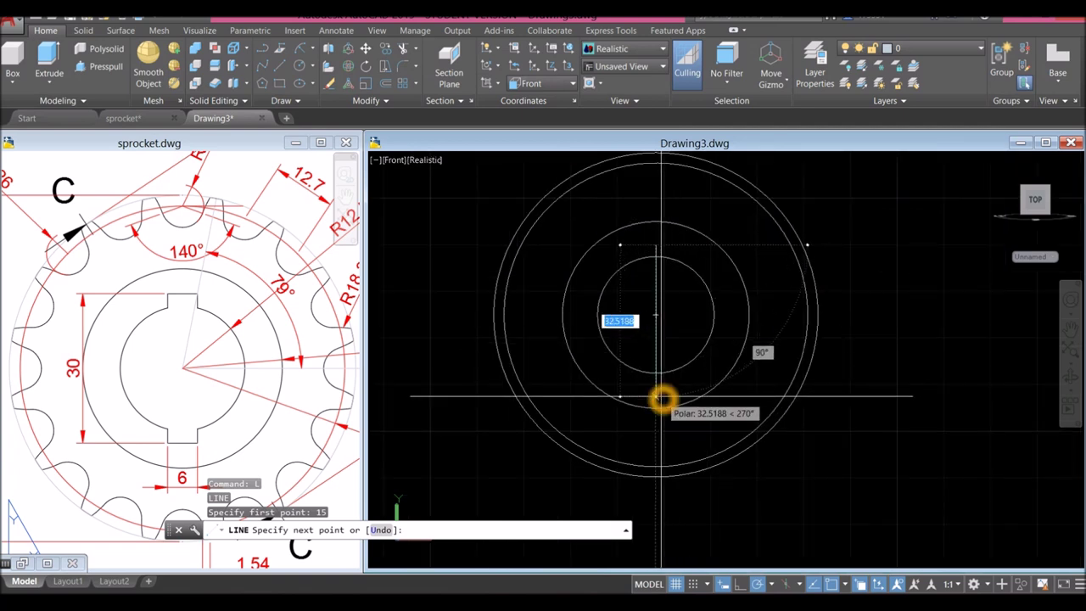
key("Return")
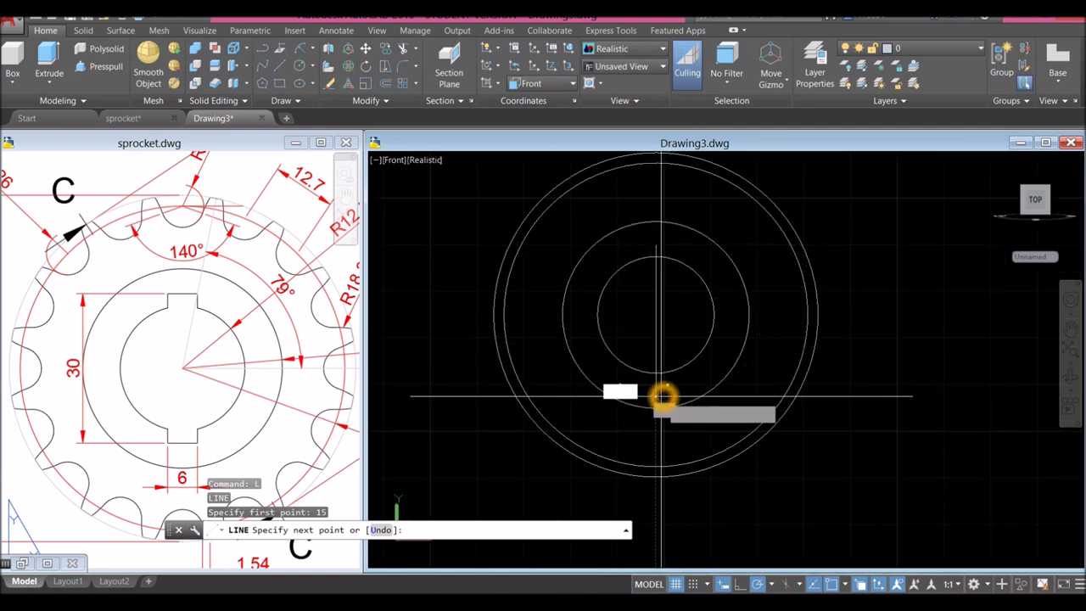
right_click(745, 301)
left_click(761, 307)
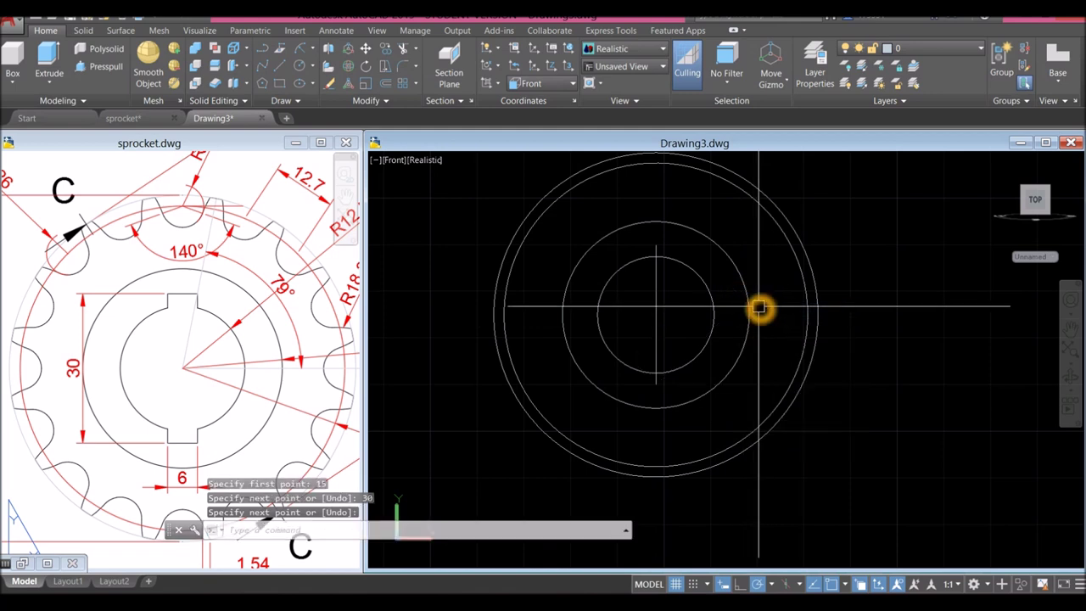
- Offset the vertical center line by 3 to both sides to form the keyway's side edges
left_click(741, 317)
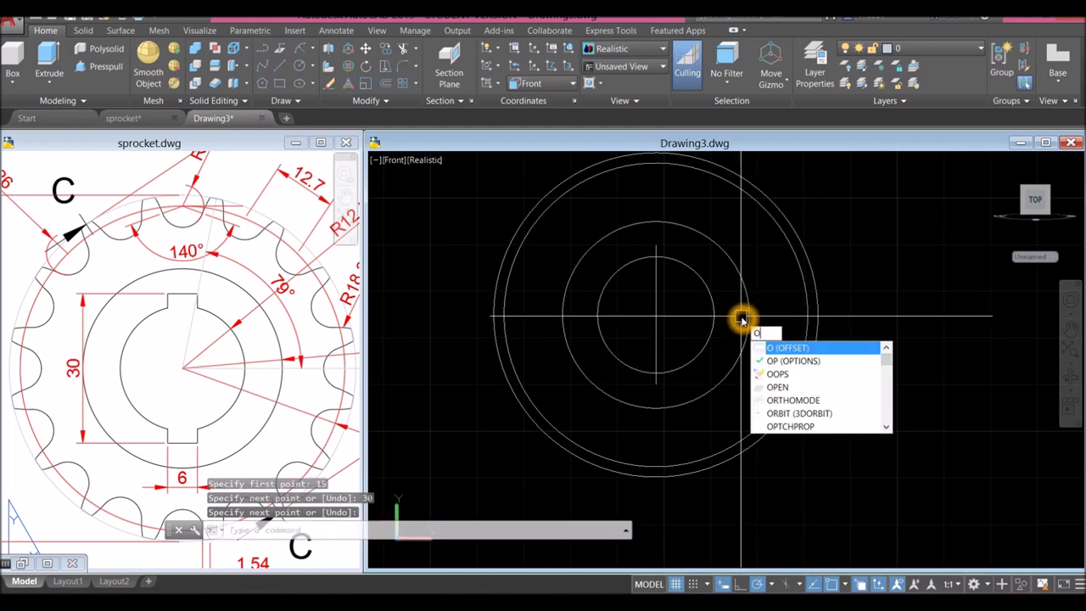
key("Return")
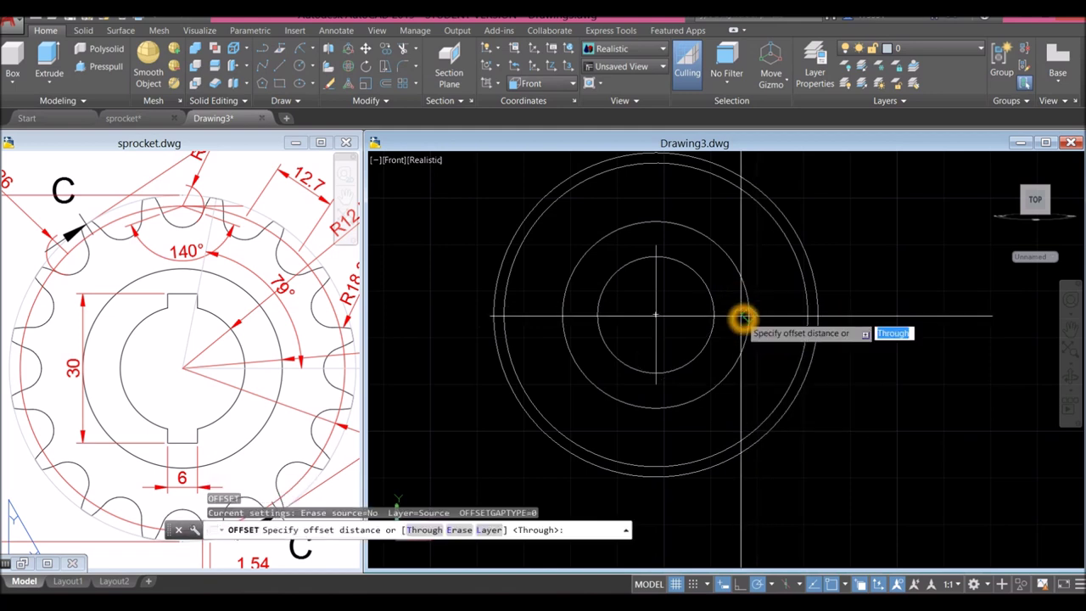
key("Return")
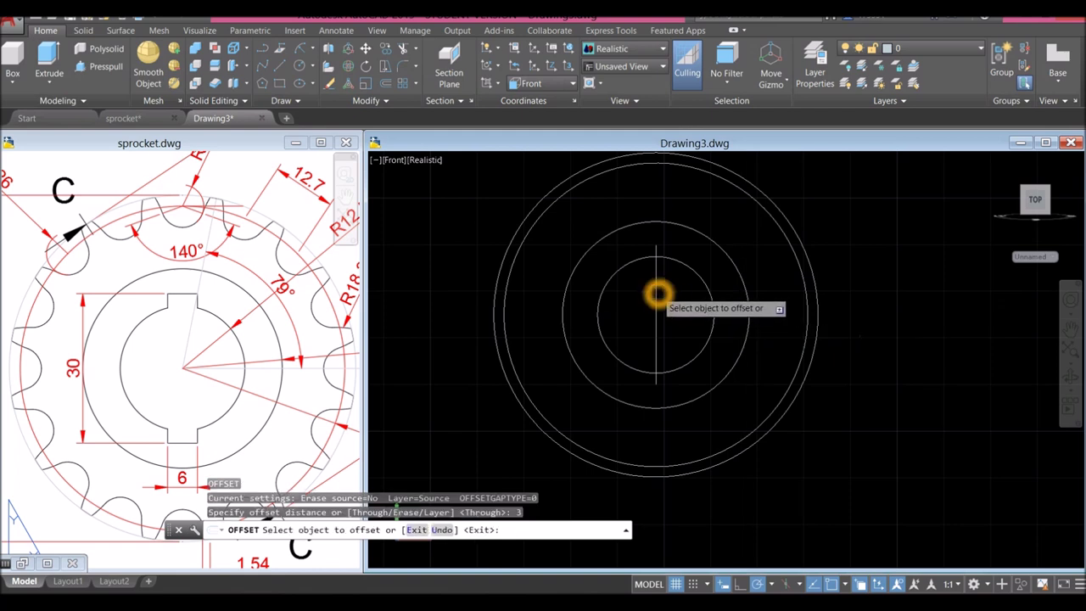
left_click(656, 292)
left_click(689, 296)
left_click(654, 304)
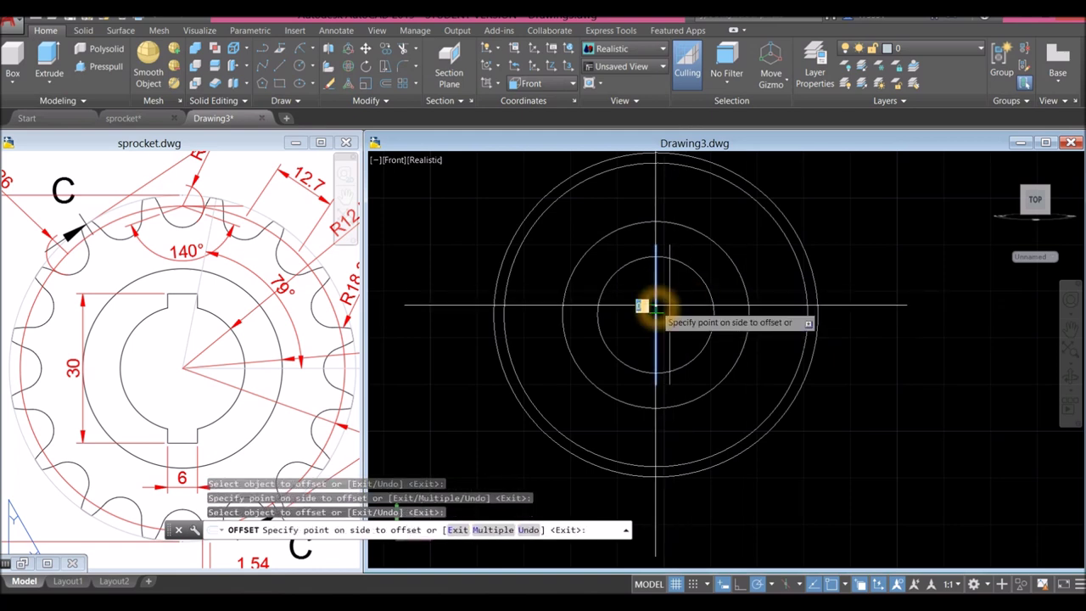
left_click(646, 314)
right_click(643, 310)
left_click(664, 311)
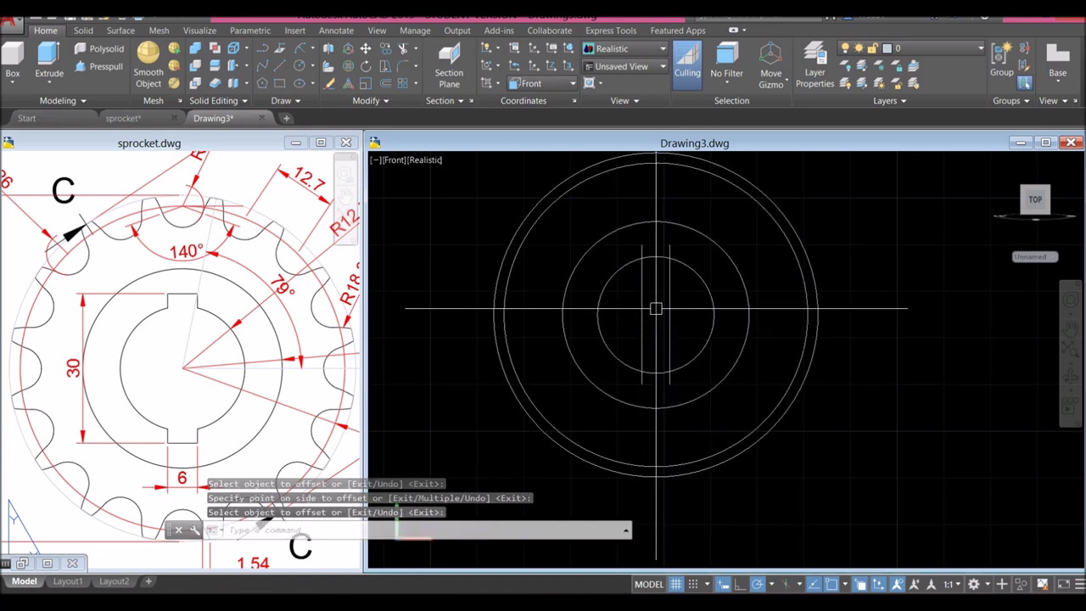
- Draw a horizontal line joining the upper ends of the two offset keyway lines
scroll(657, 310, "up", 2)
type("l")
key("Return")
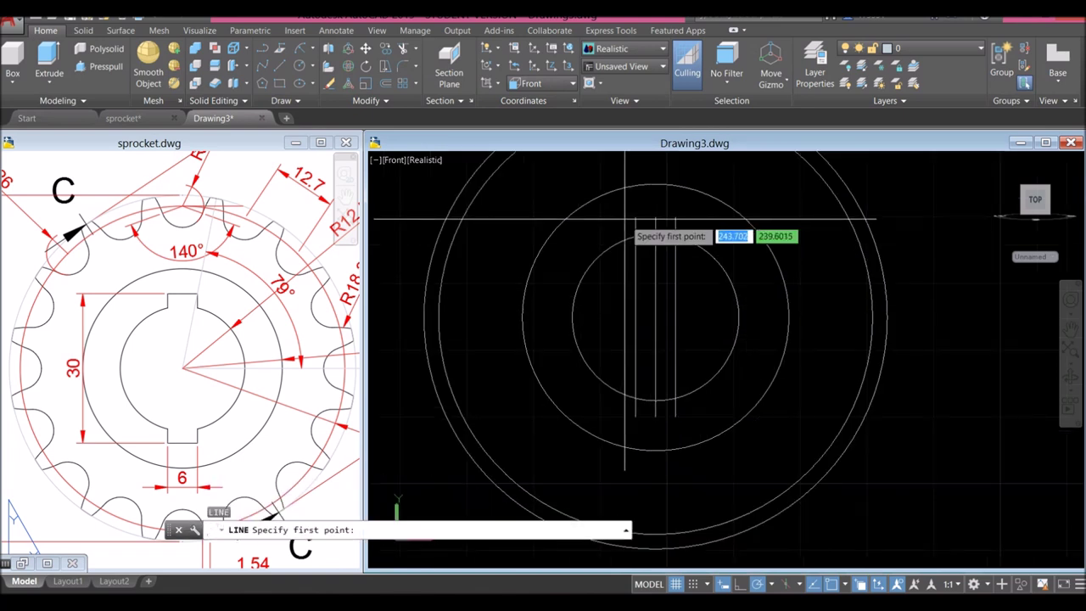
left_click(636, 217)
left_click(675, 217)
right_click(689, 215)
left_click(711, 226)
- Join the lower ends of the two offset keyway lines with a horizontal line and delete the vertical center line
right_click(712, 219)
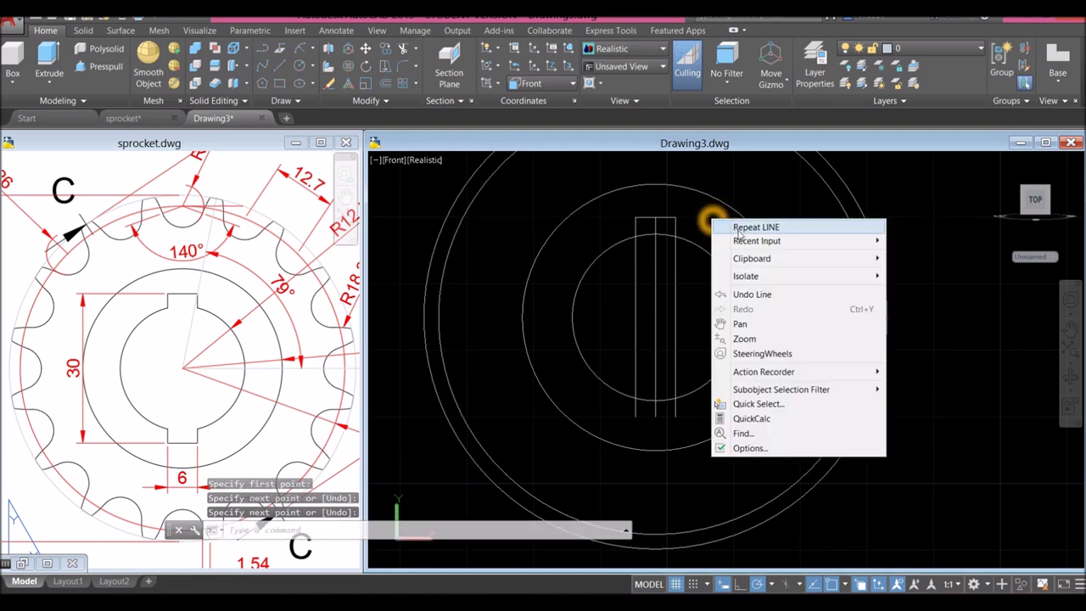
left_click(738, 230)
left_click(636, 418)
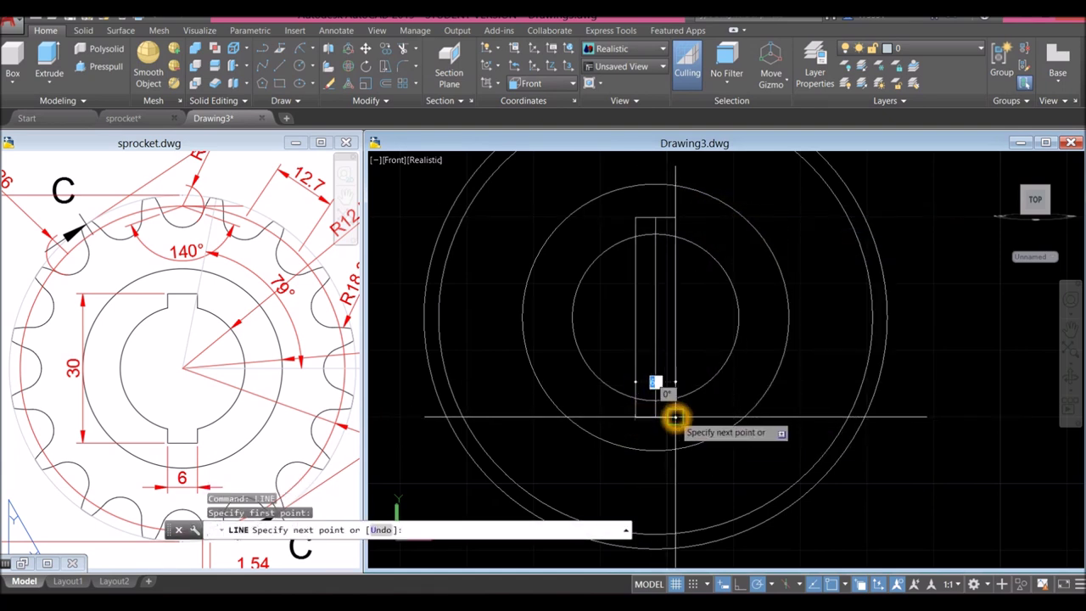
left_click(676, 416)
right_click(705, 405)
left_click(740, 408)
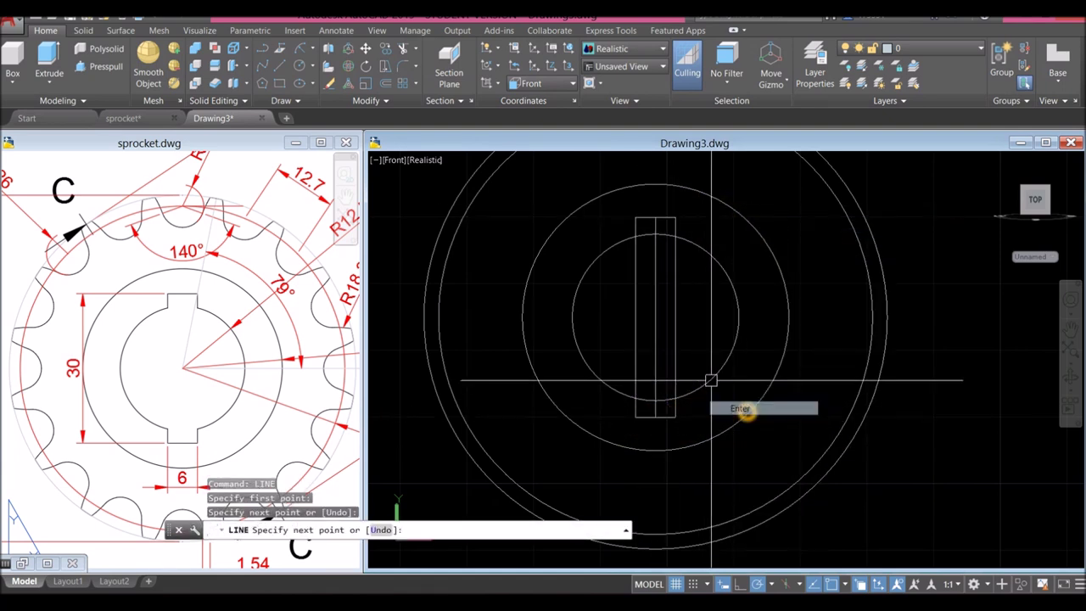
left_click(655, 310)
key("Delete")
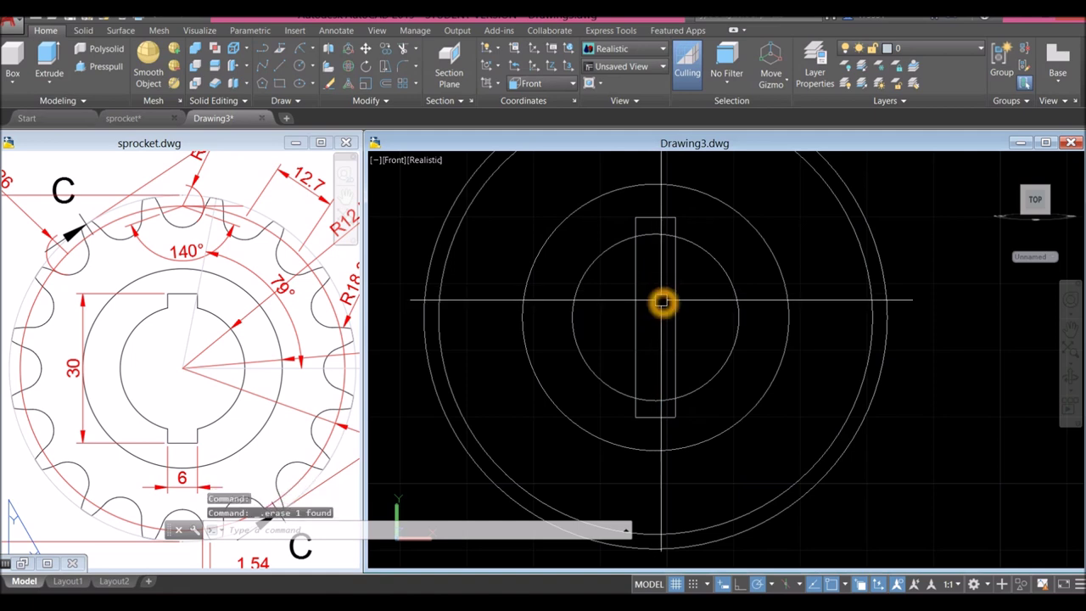
- Trim the bore circle arcs between the keyway sides and the keyway side lines inside the bore
type("TR")
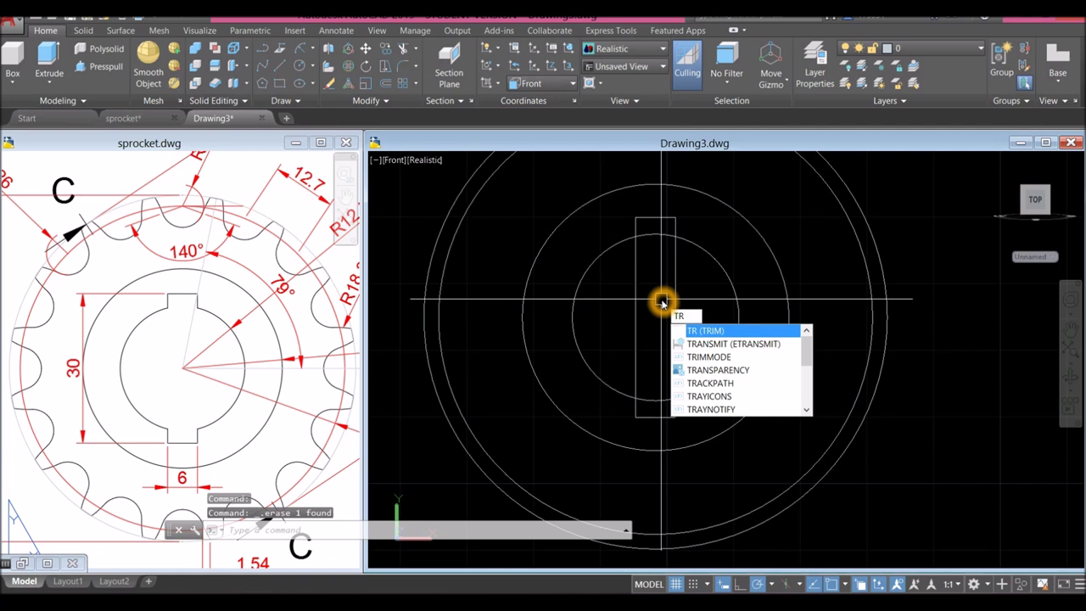
key("Return")
key("Return")
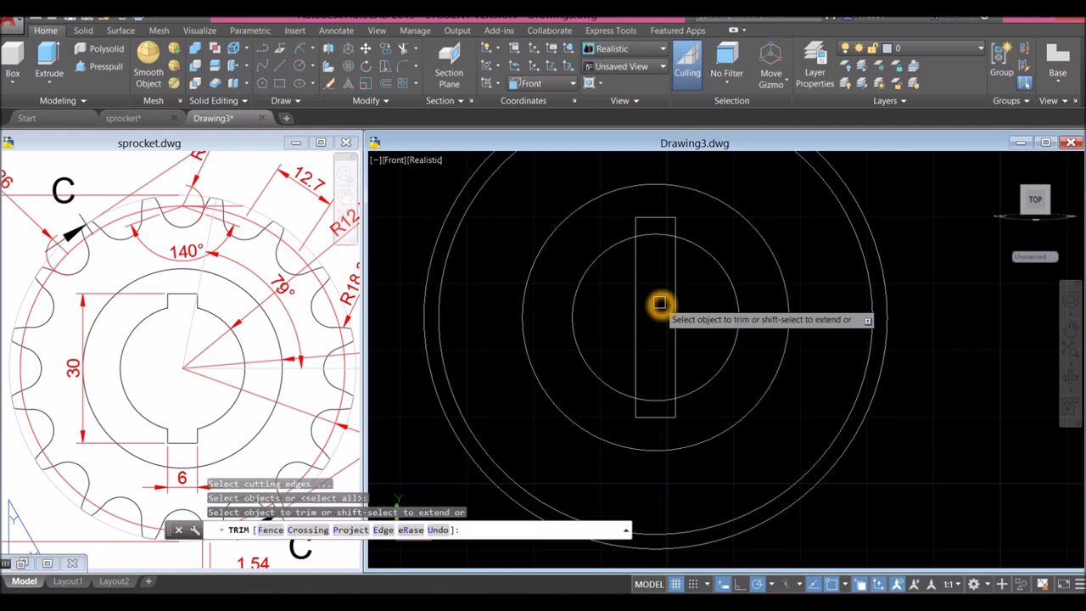
left_click(658, 235)
left_click(676, 271)
right_click(677, 311)
left_click(701, 318)
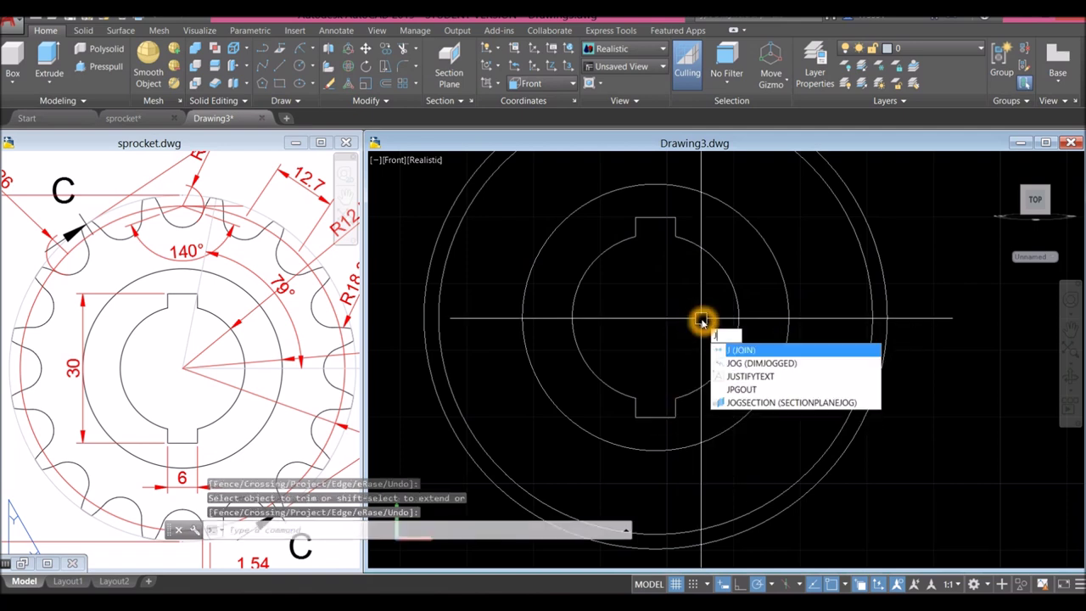
- Join the bore arcs and the keyway lines into a single closed polyline
key("Return")
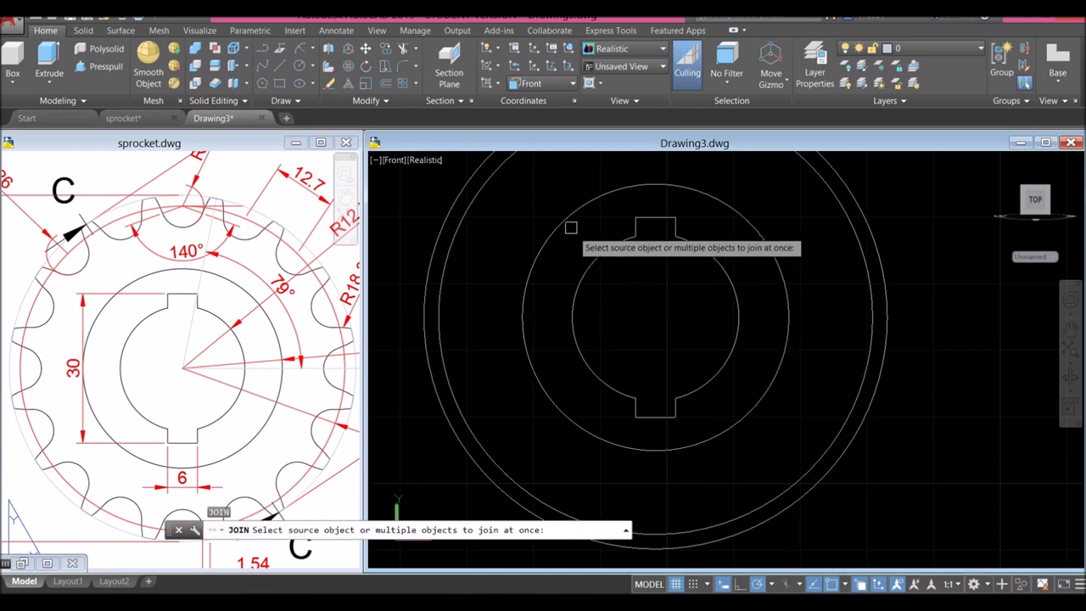
left_click(559, 194)
left_click(734, 414)
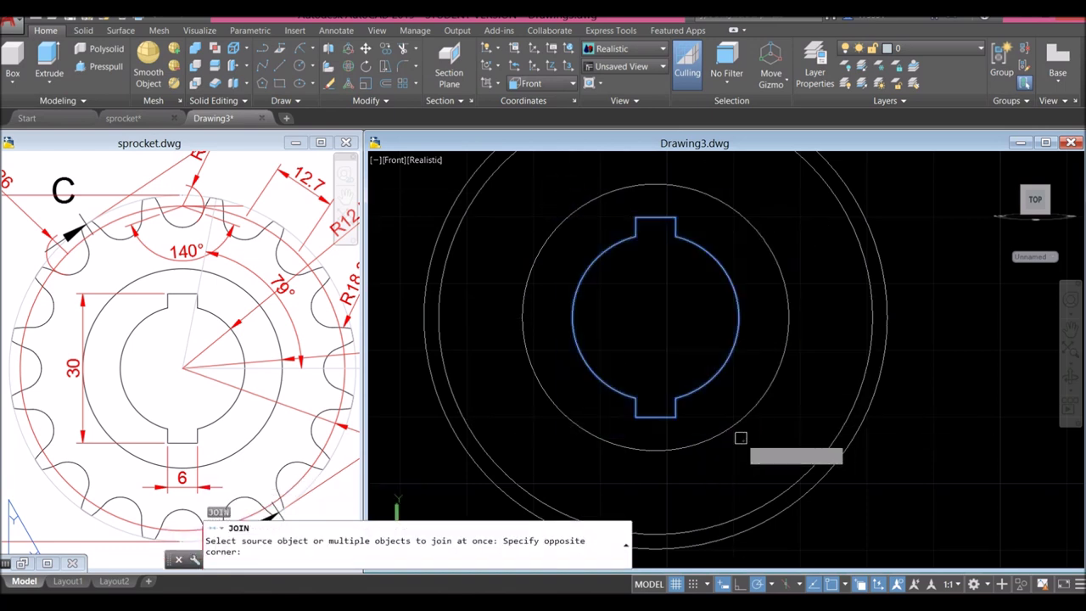
right_click(730, 355)
left_click(730, 354)
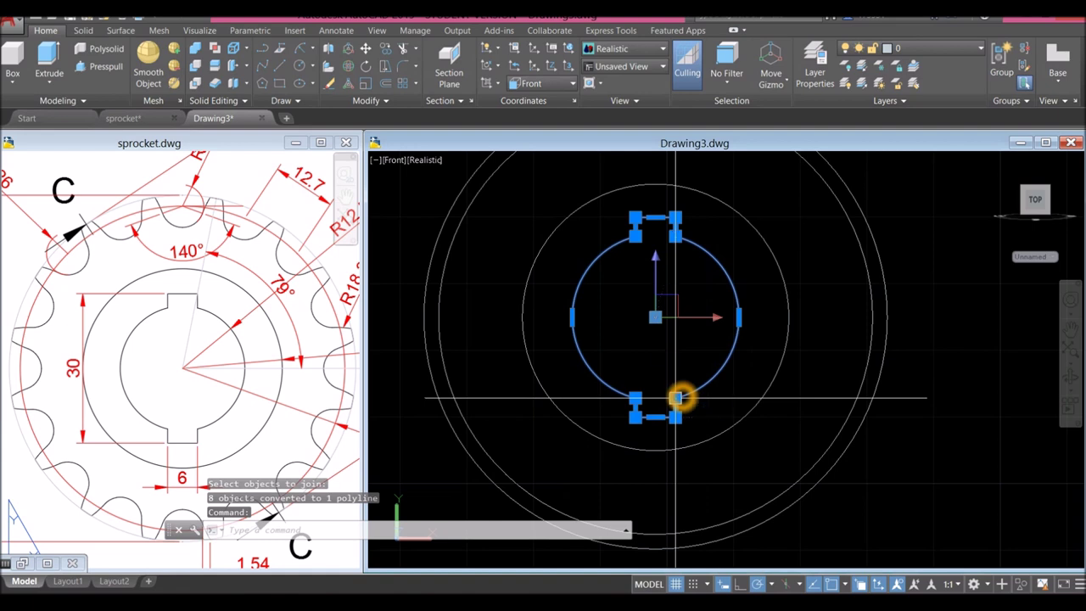
key("Escape")
scroll(716, 301, "down", 3)
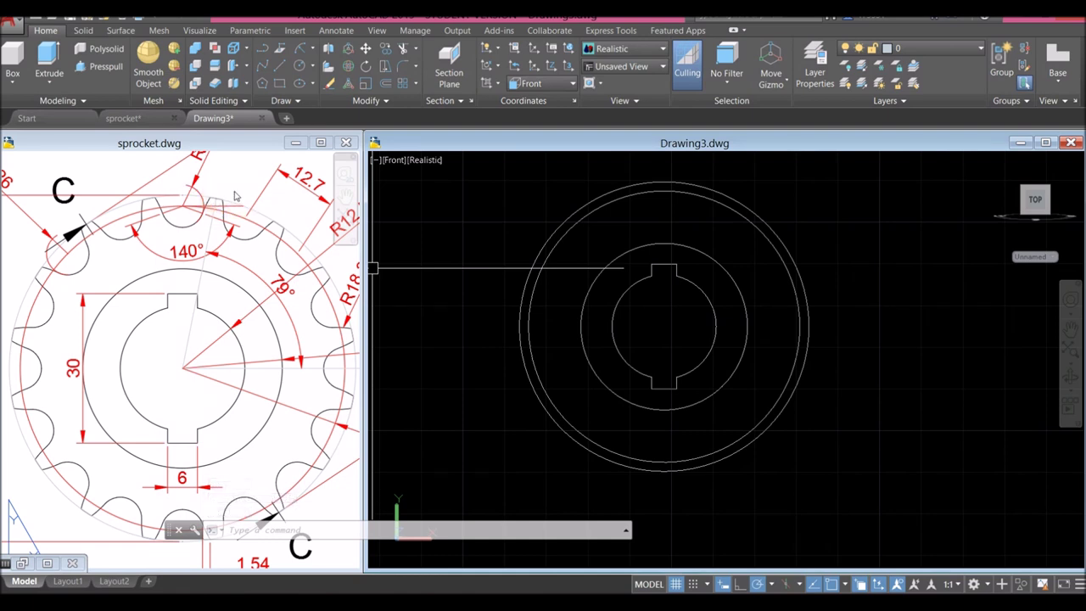
- Examine the top tooth gap in sprocket.dwg for its arc radius, arc center and the angle between its construction lines
left_click(229, 200)
scroll(206, 202, "up", 5)
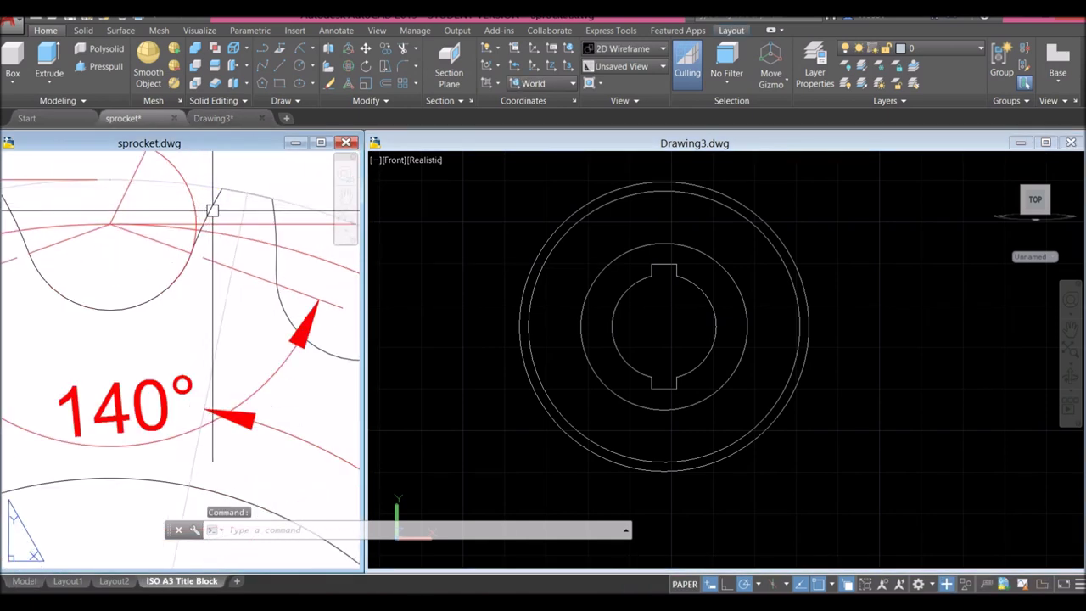
scroll(213, 211, "up", 2)
middle_click_drag(221, 267, 189, 323)
scroll(189, 318, "up", 2)
left_click(189, 318)
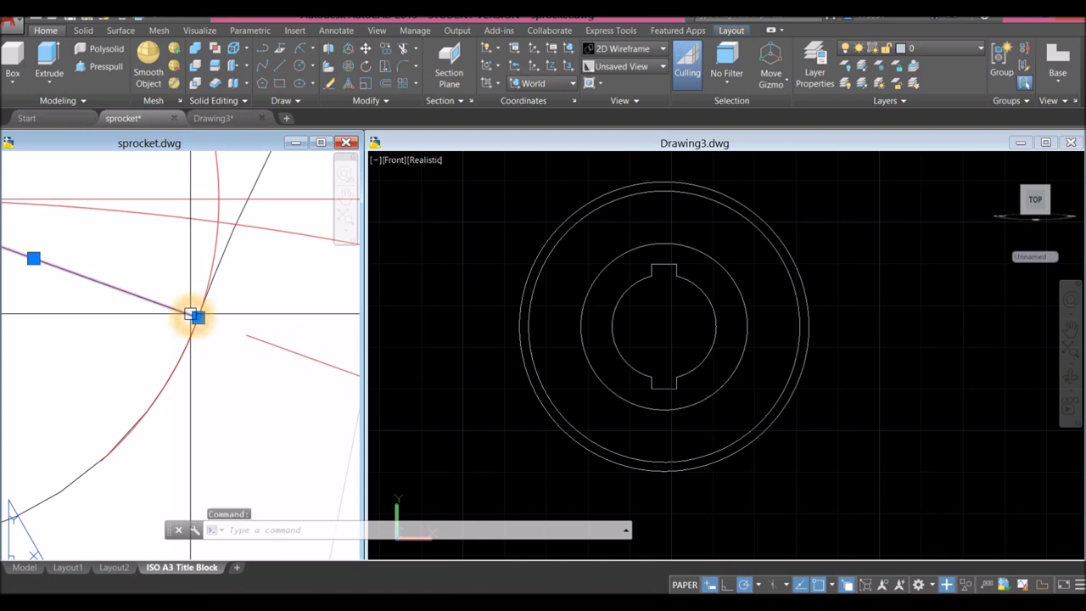
scroll(254, 319, "down", 5)
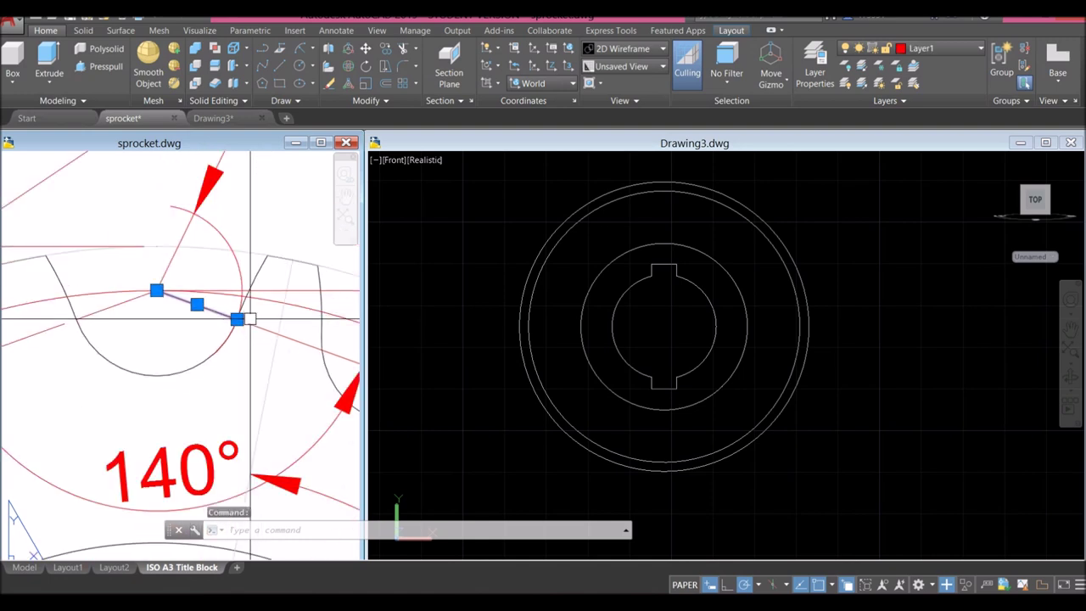
left_click(718, 224)
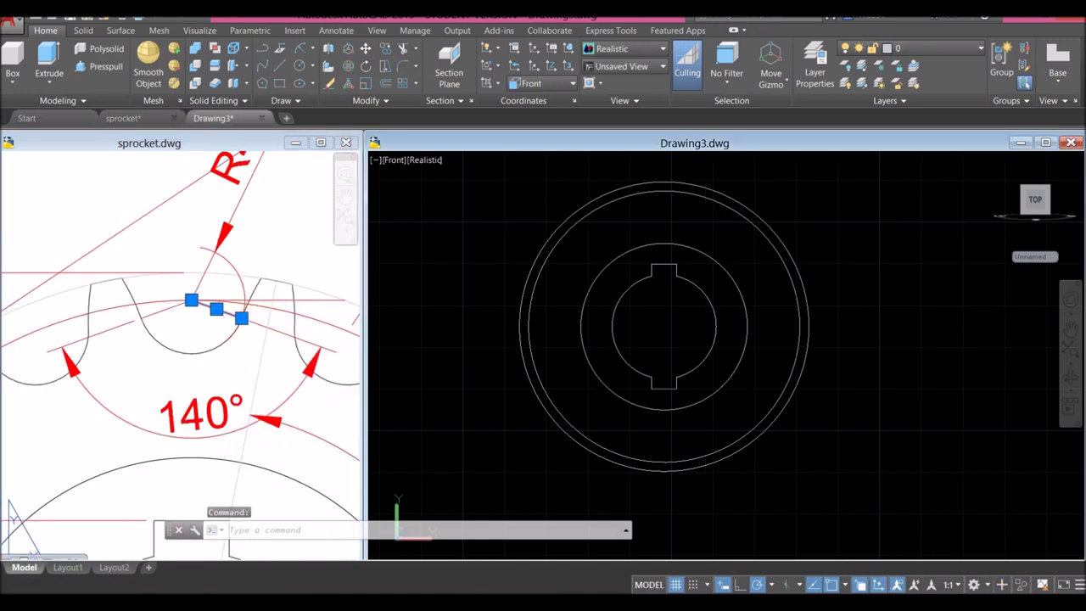
middle_click_drag(718, 224, 652, 262)
left_click(175, 236)
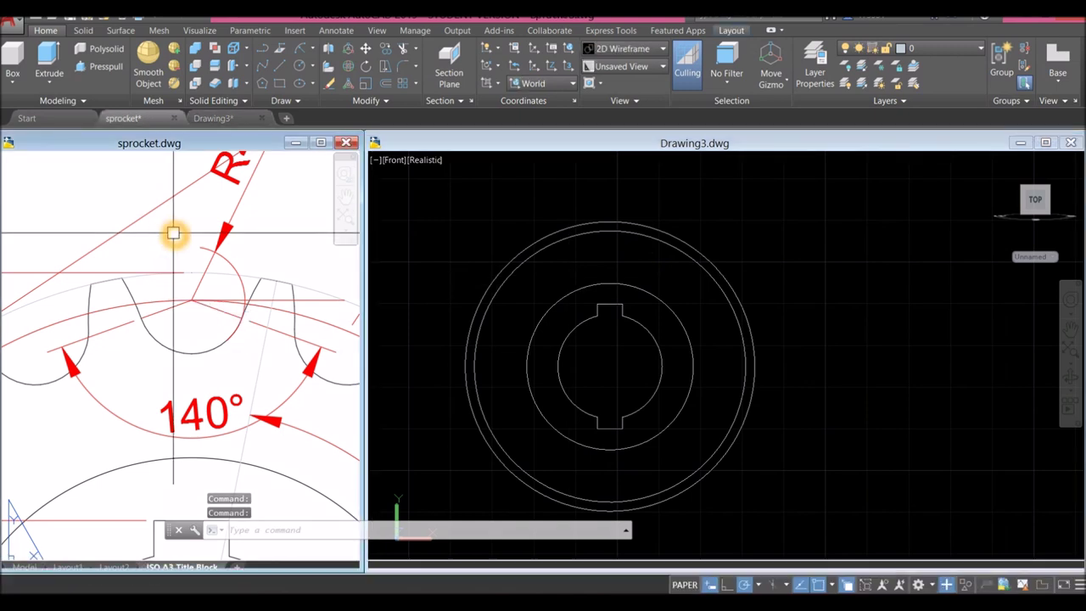
scroll(146, 289, "down", 2)
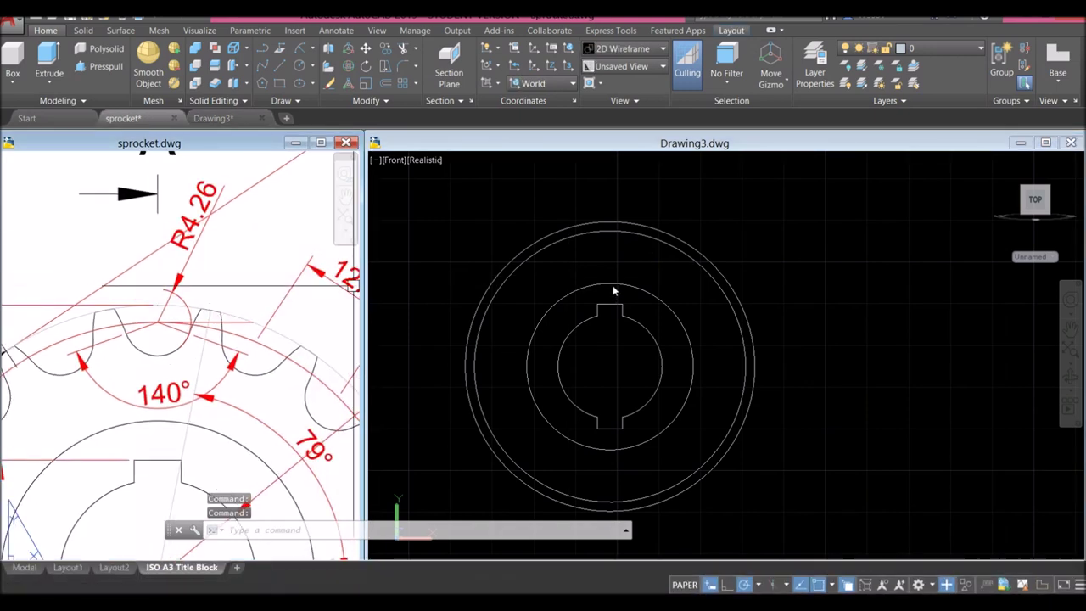
- In Drawing3, draw a circle of radius 4.26 centered on the top quadrant of the inner of the two large outer circles
left_click(619, 253)
type("c")
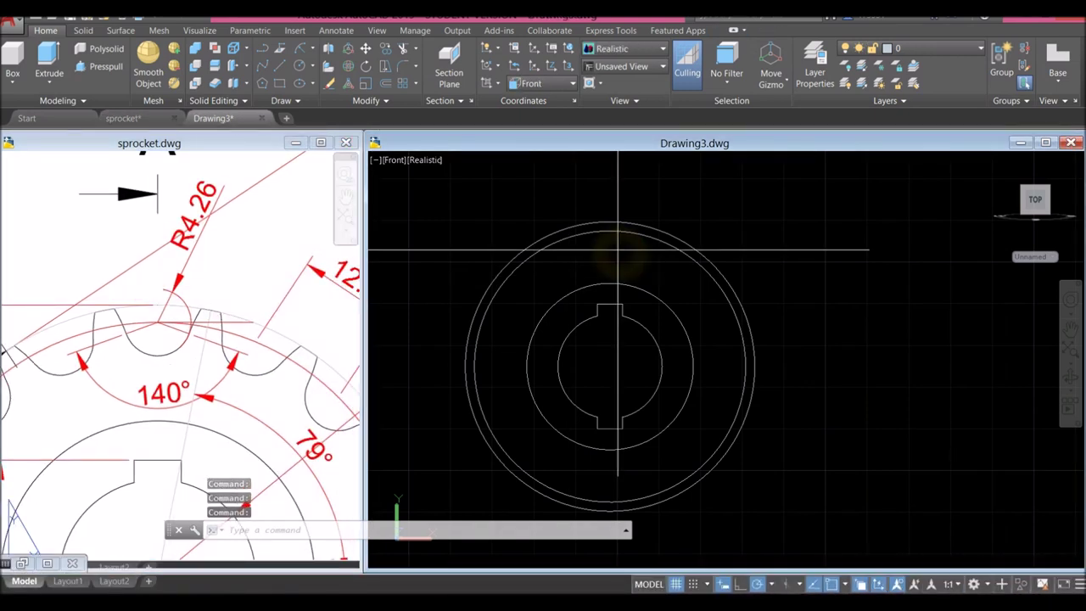
key("Return")
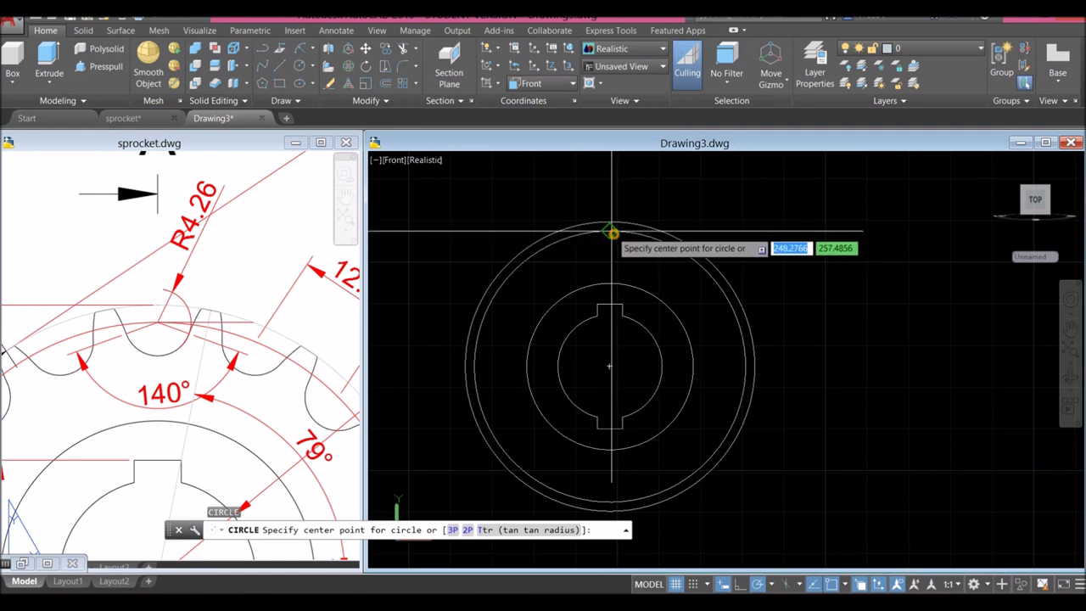
left_click(611, 231)
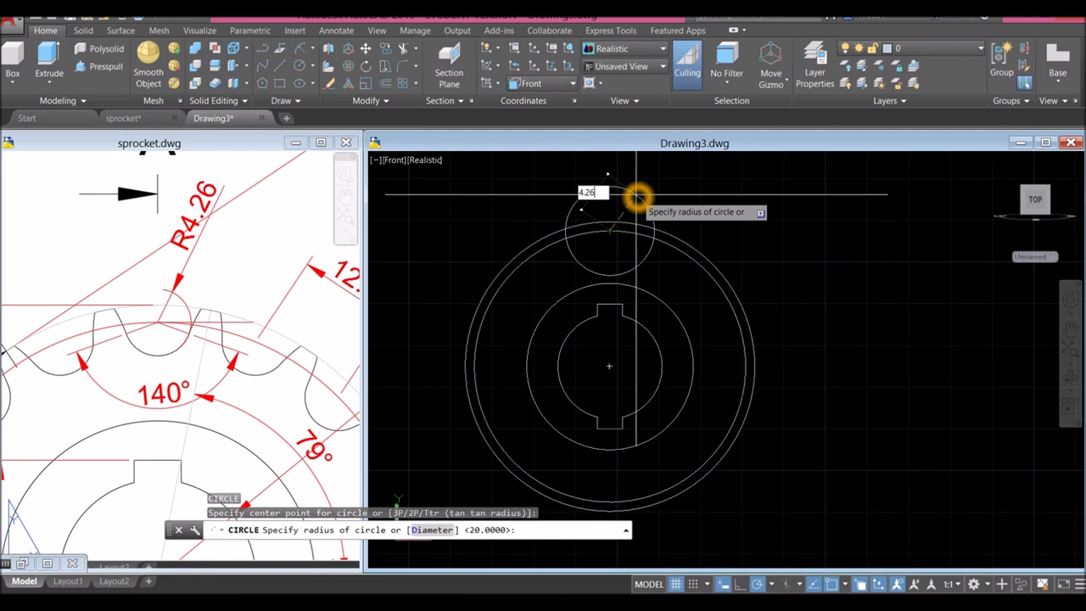
key("Return")
- Examine in sprocket.dwg where the 140° construction lines meet the tooth gap's arc and flanks
left_click(180, 312)
scroll(178, 314, "up", 3)
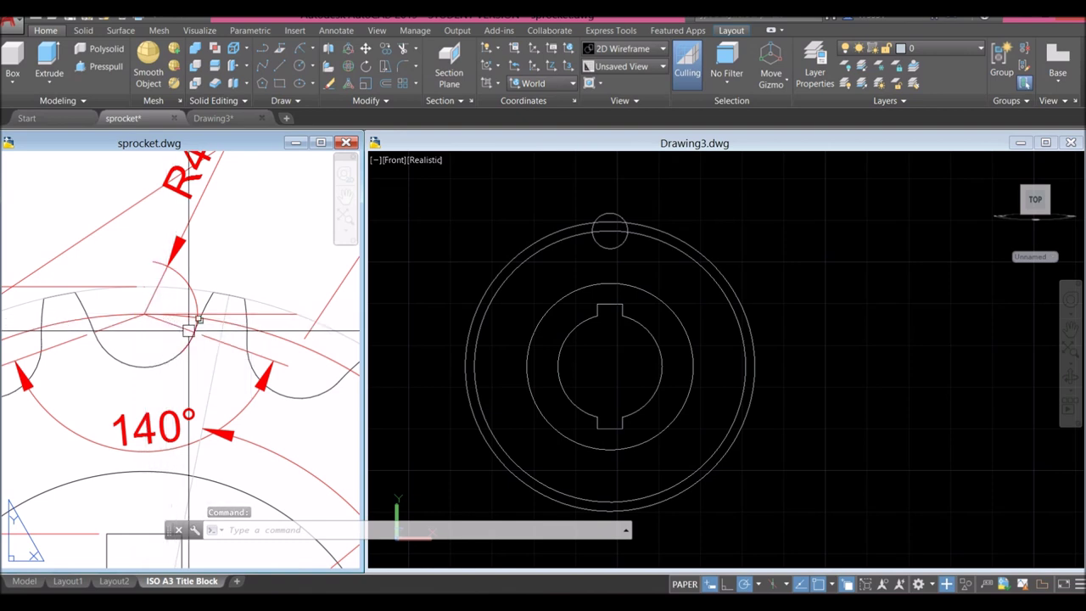
scroll(198, 331, "up", 3)
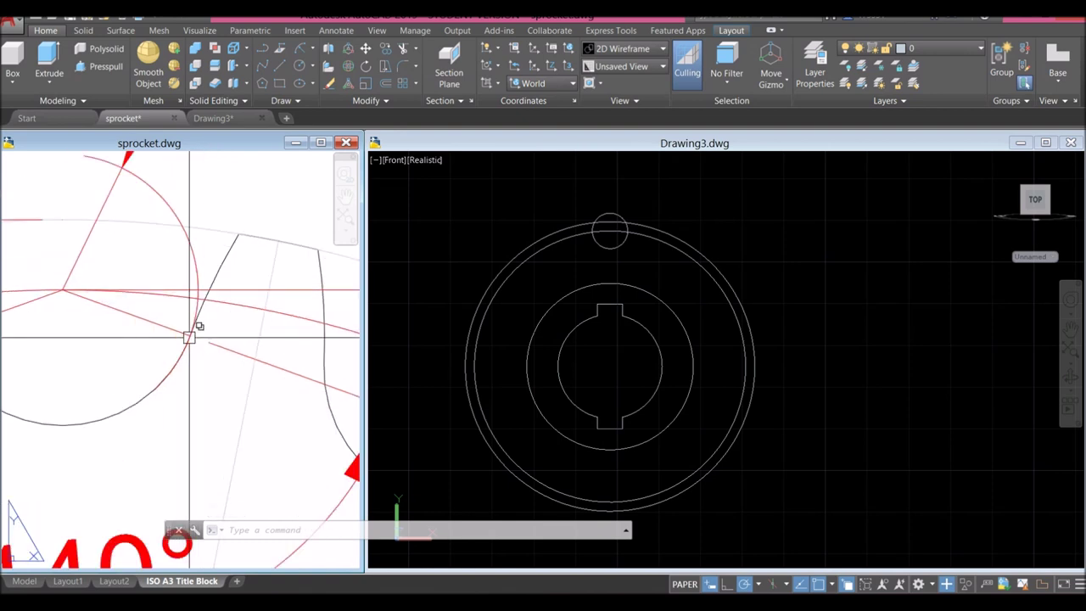
left_click(189, 338)
key("Escape")
scroll(197, 336, "down", 3)
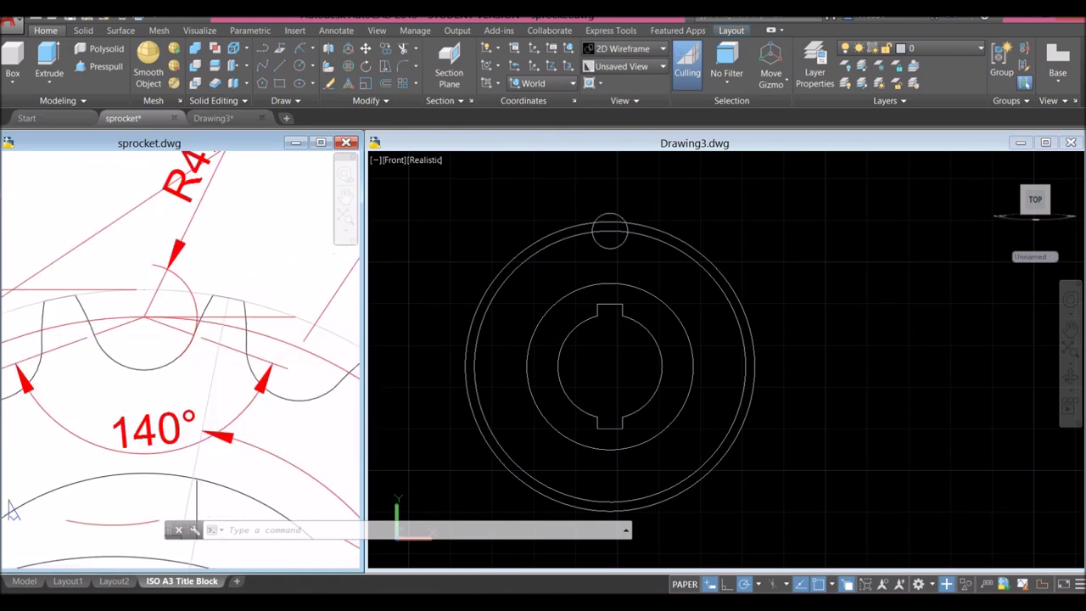
left_click(551, 267)
mouse_move(550, 267)
middle_mouse_down()
mouse_move(483, 339)
mouse_move(497, 336)
middle_mouse_up()
left_click(170, 376)
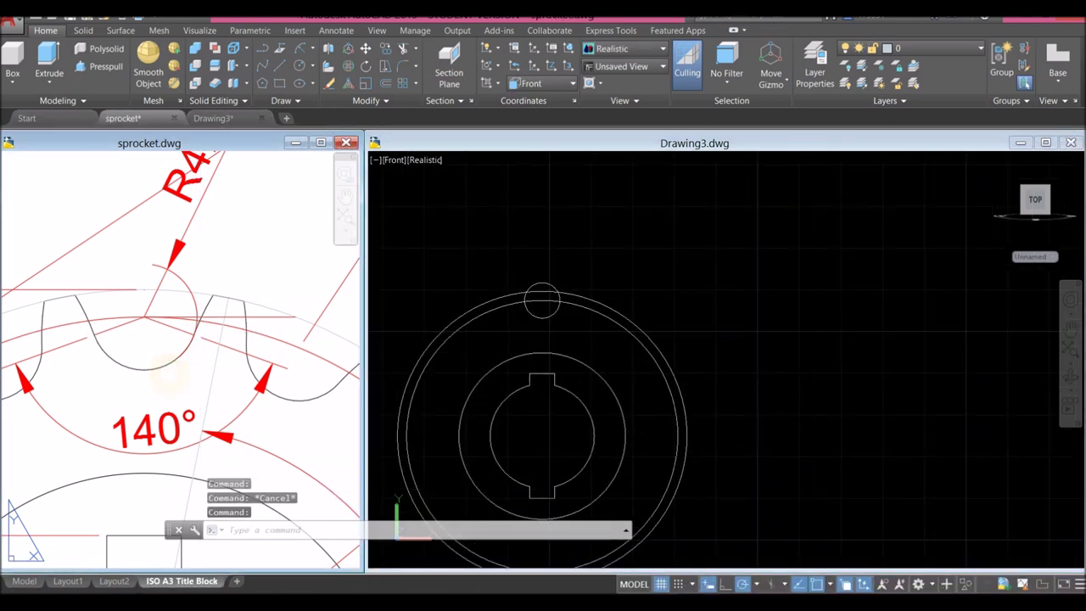
left_click(71, 347)
left_click(194, 367)
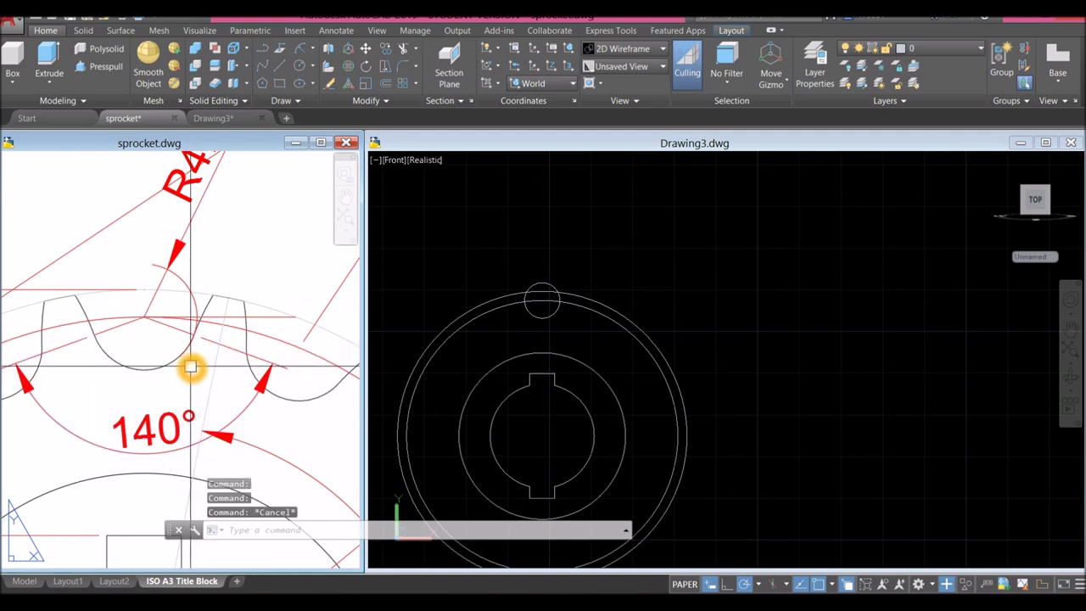
- In Drawing3, draw a line about 15 long from the small circle's center at an angle of -20°
left_click(548, 246)
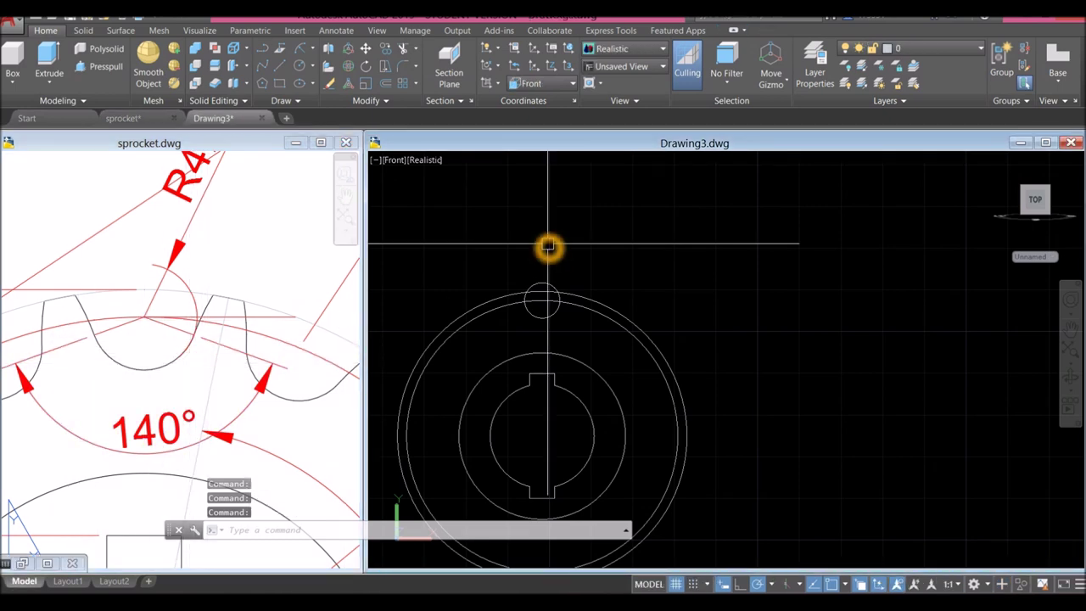
scroll(554, 243, "up", 2)
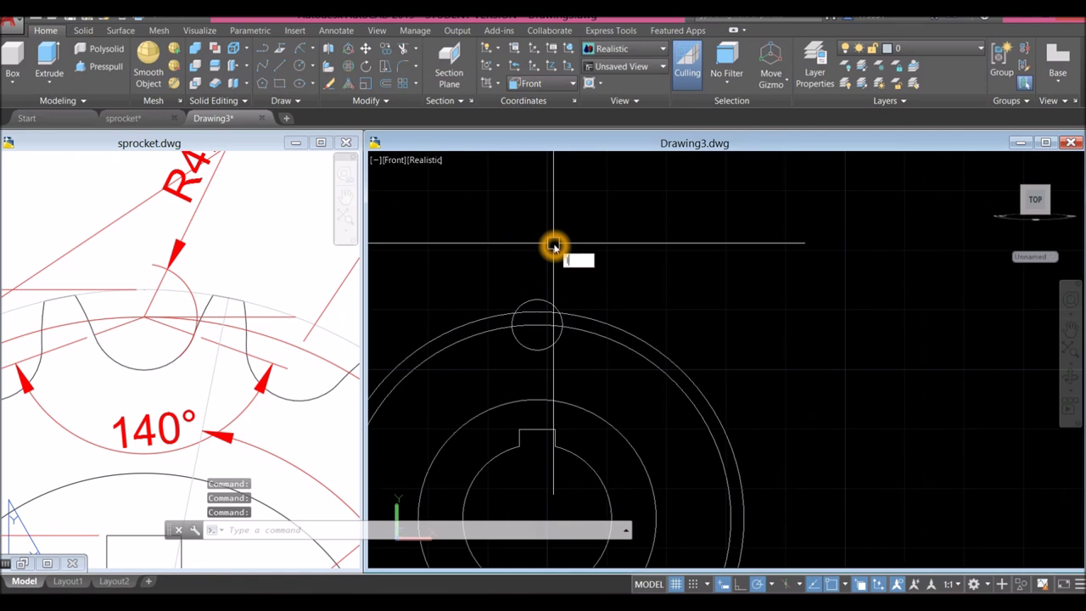
type("l")
key("Return")
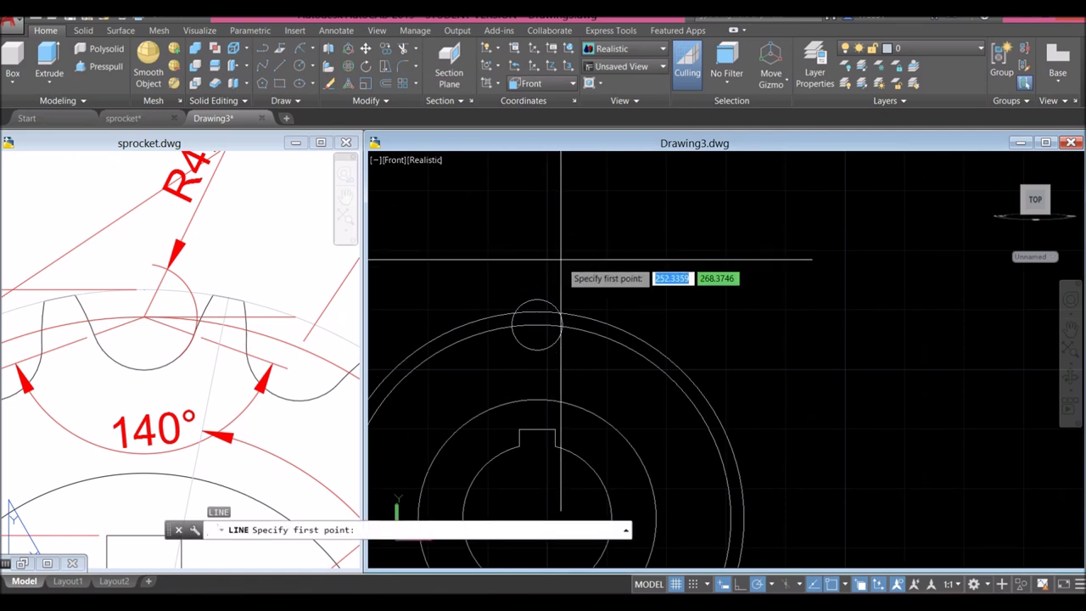
right_click(543, 325, "shift")
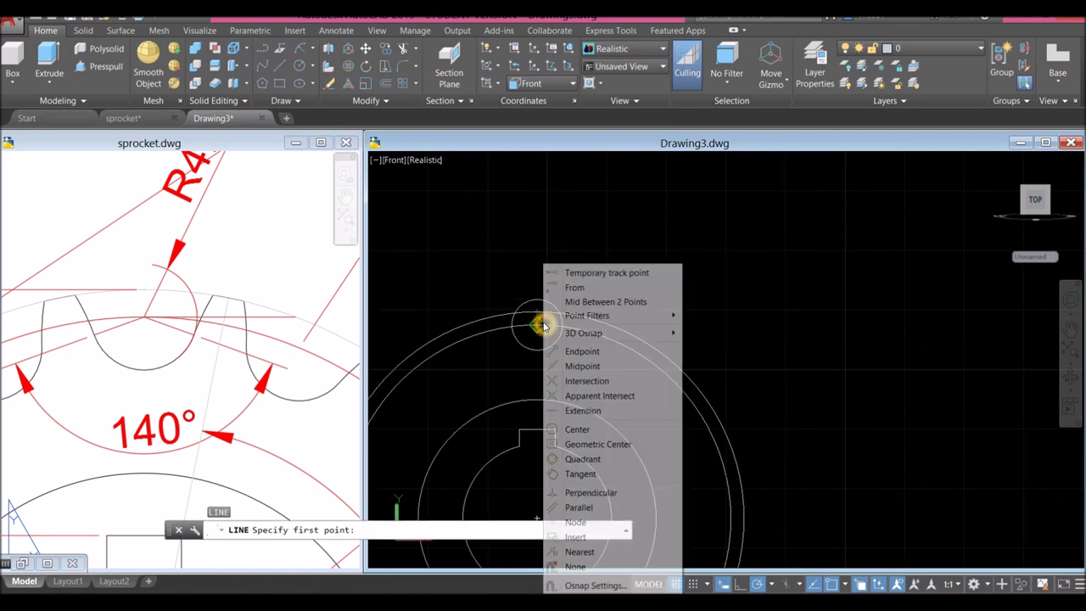
left_click(574, 433)
left_click(531, 359)
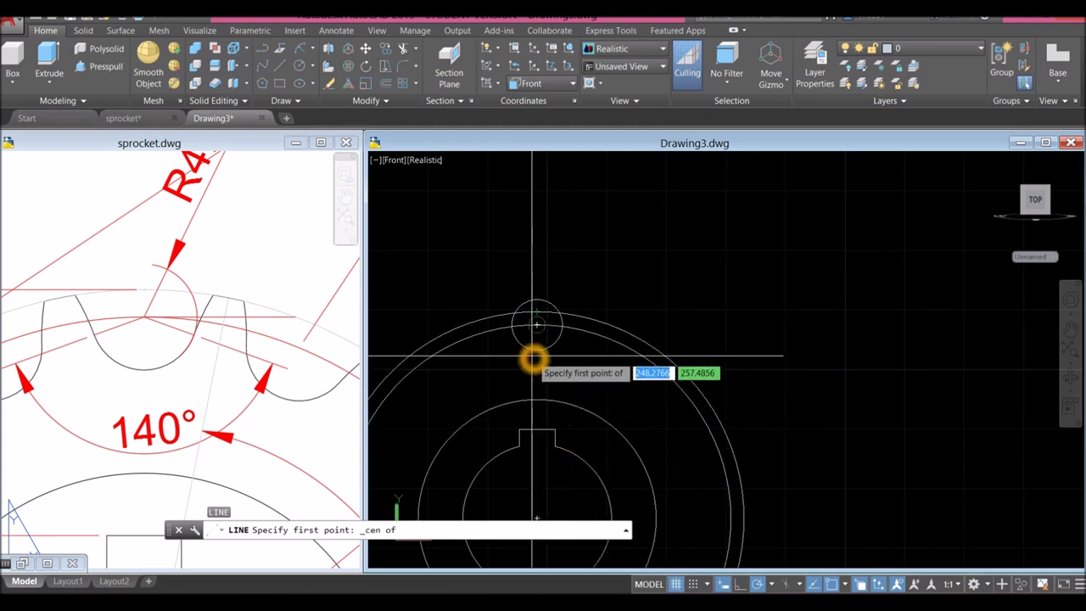
scroll(598, 382, "down", 3)
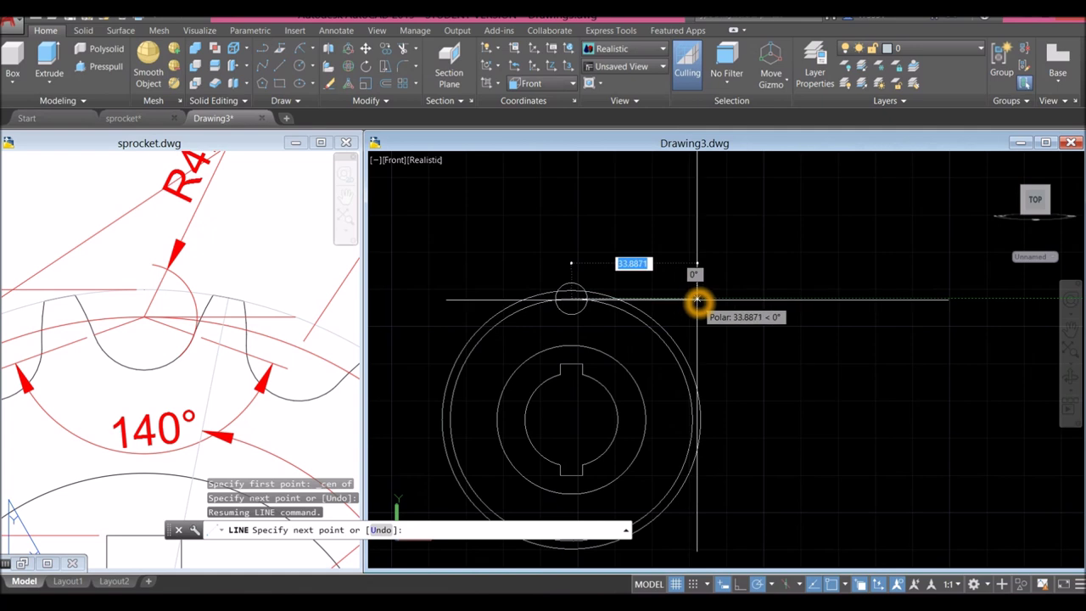
scroll(679, 327, "up", 3)
scroll(604, 323, "down", 2)
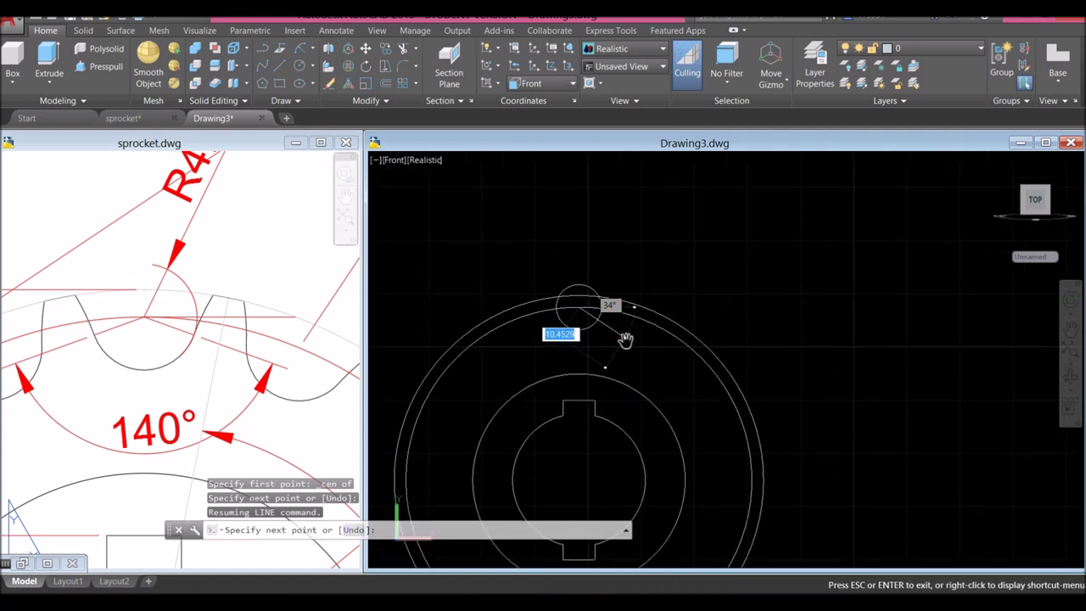
scroll(628, 344, "up", 2)
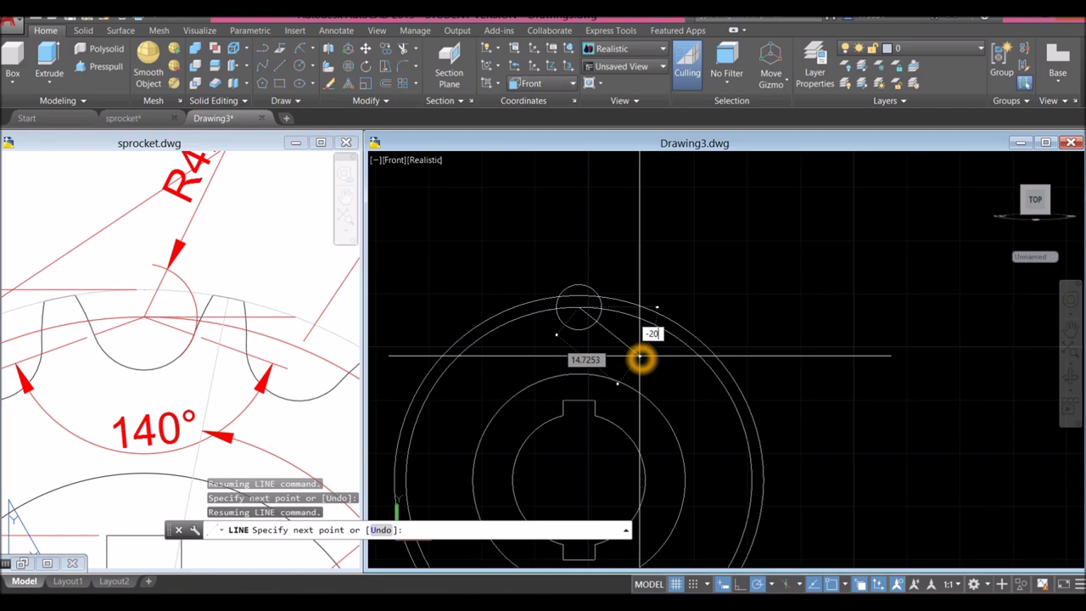
left_click(641, 358)
right_click(681, 266)
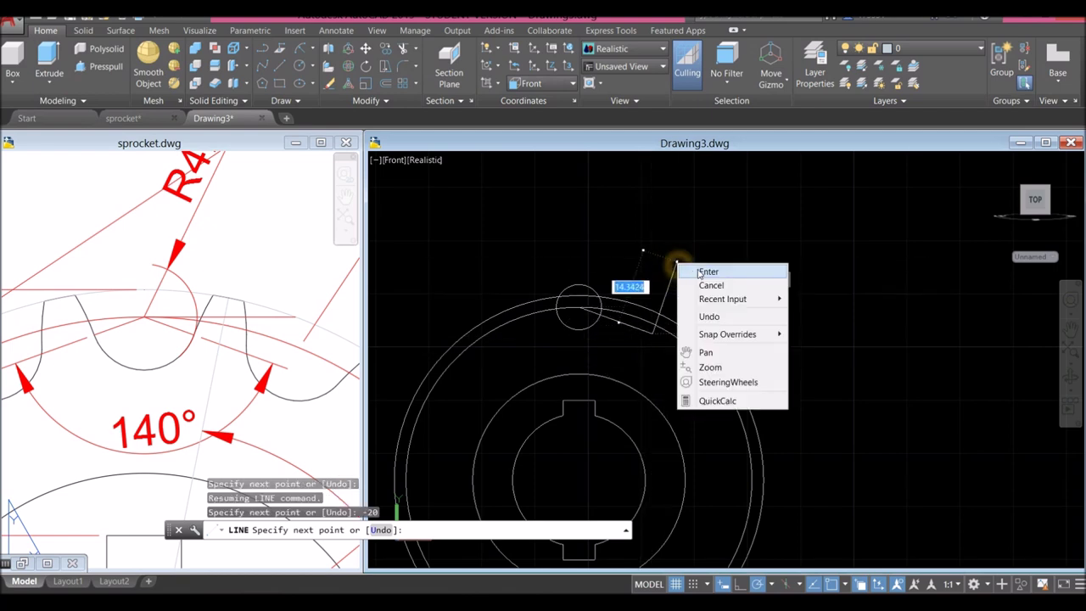
left_click(701, 272)
- Mirror the angled line about the vertical axis through the small circle's center, keeping the source line
scroll(586, 315, "up", 3)
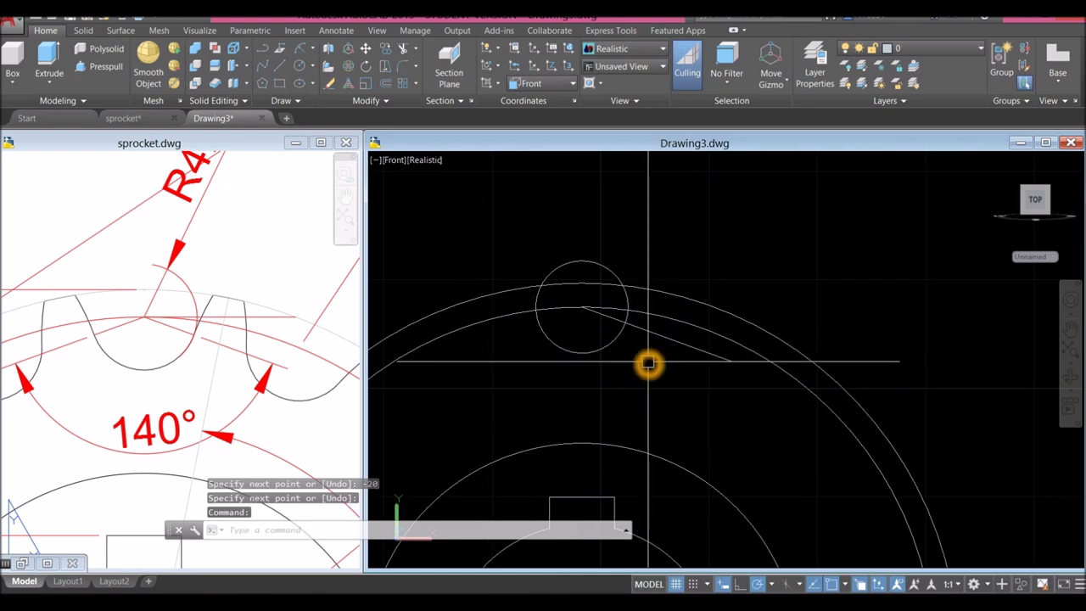
type("mi")
key("Return")
left_click(662, 341)
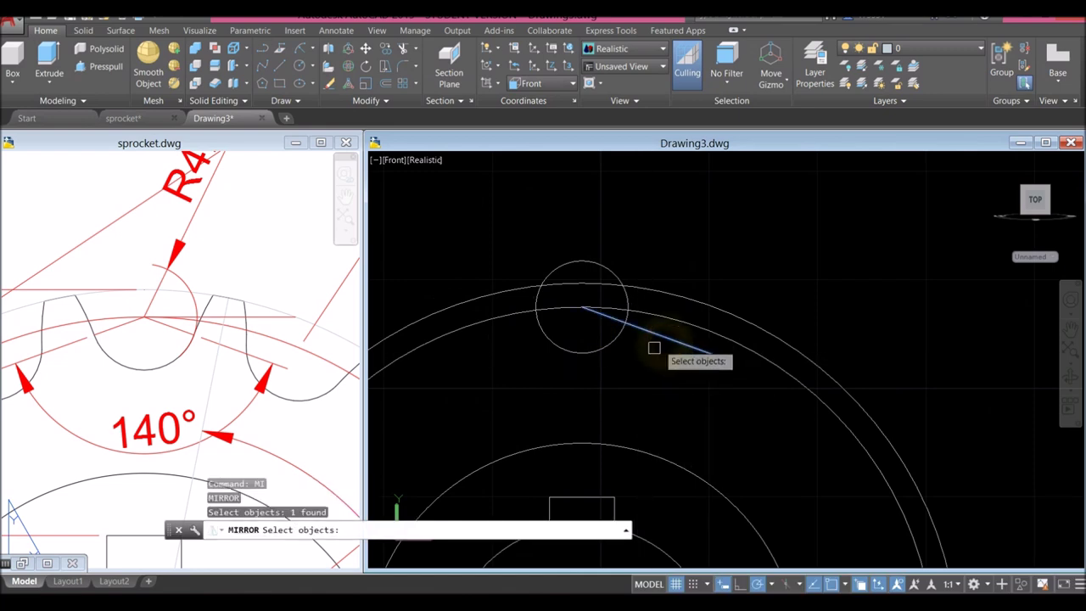
key("Return")
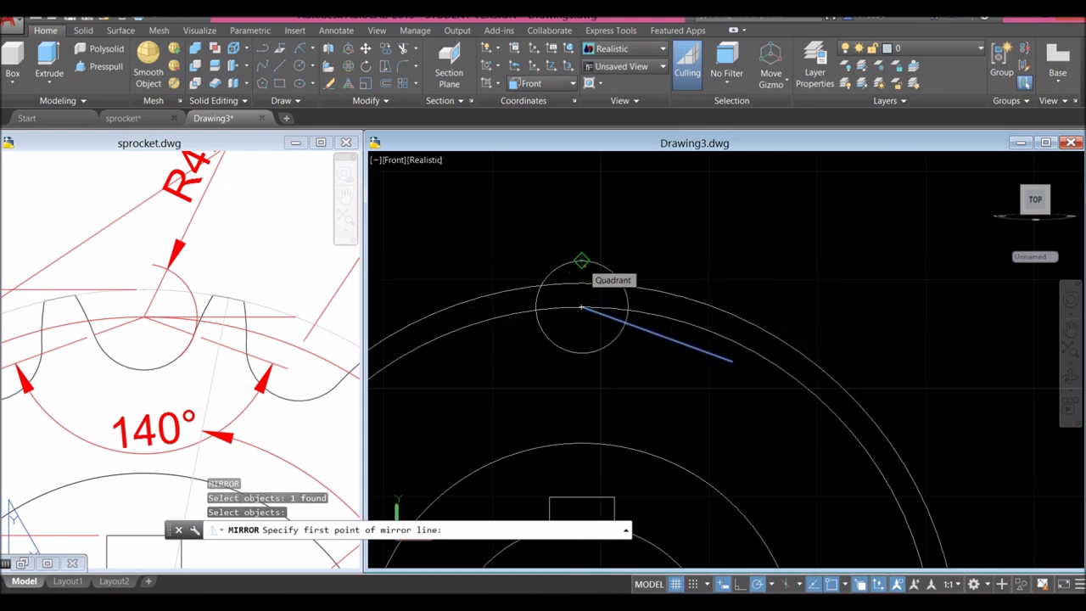
left_click(581, 263)
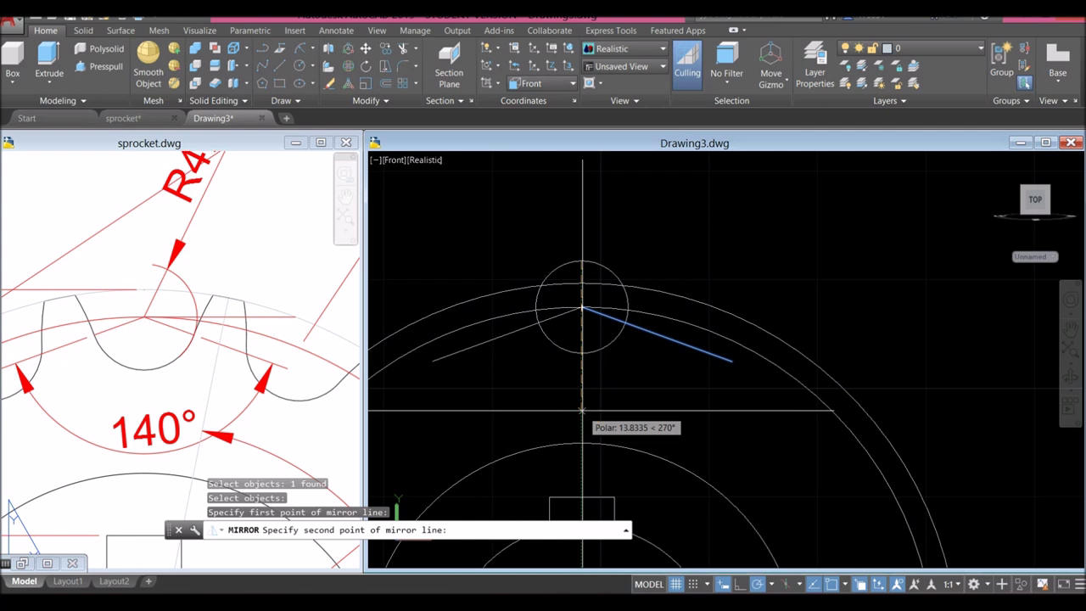
left_click(582, 410)
left_click(618, 461)
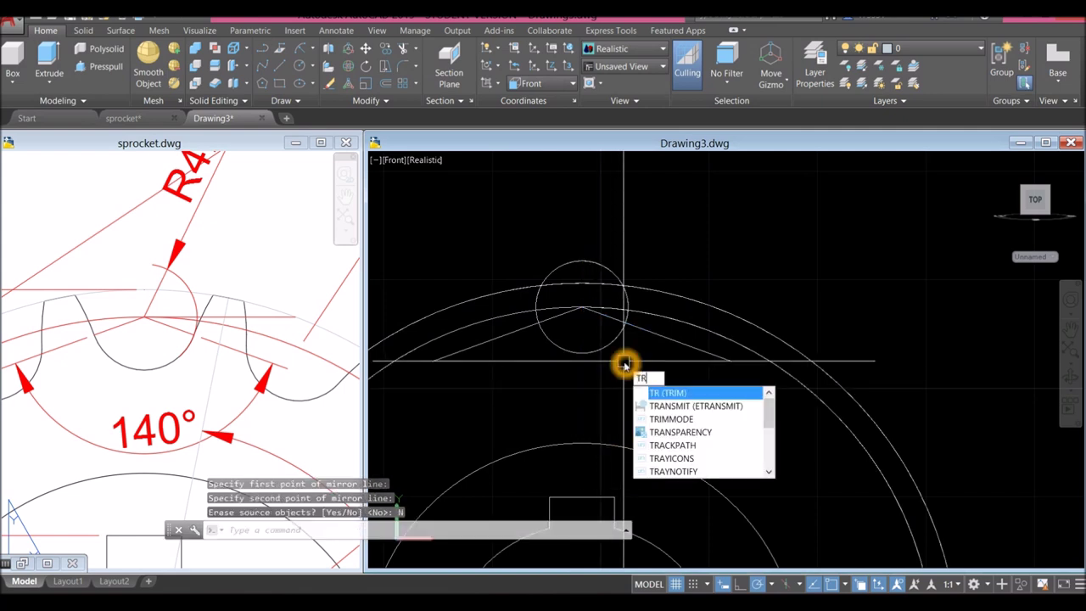
- Trim the parts of both angled lines that extend outside the small circle
key("Return")
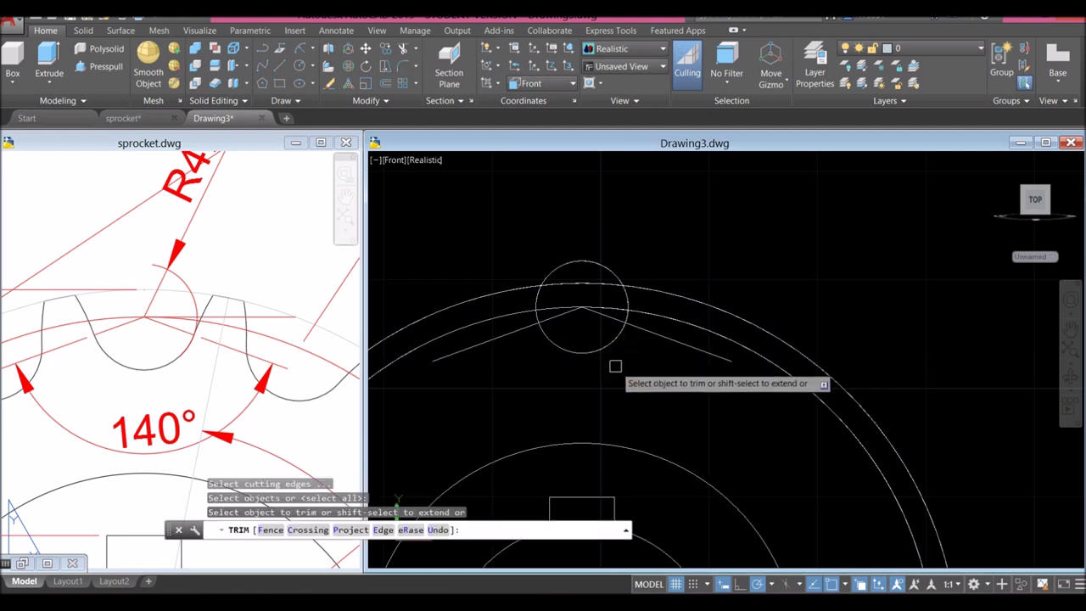
left_click(498, 338)
right_click(638, 353)
left_click(653, 360)
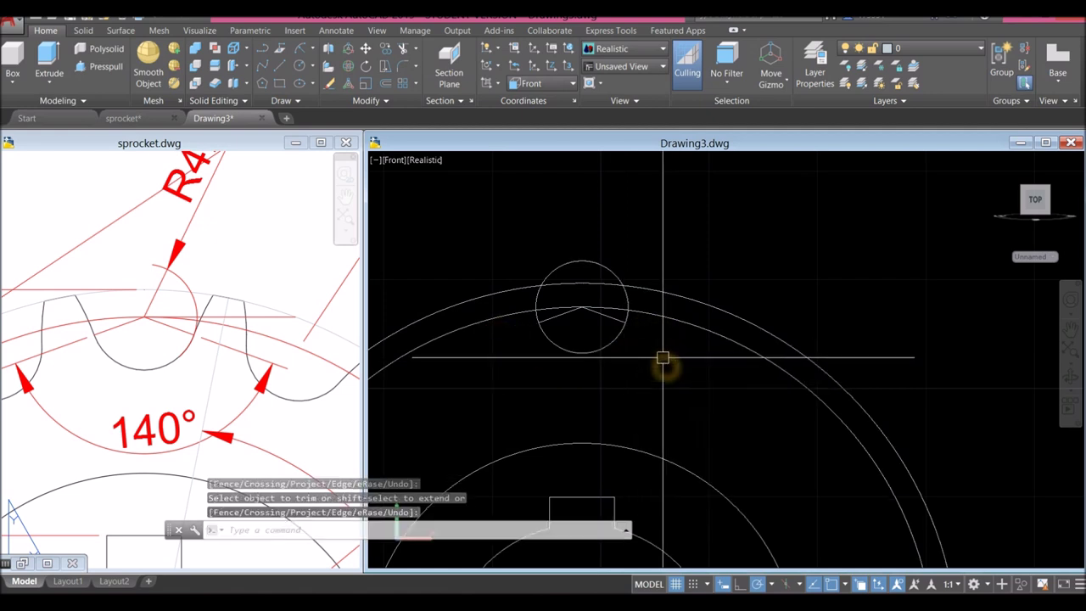
- Check the angle between the two short angled lines with an angular dimension, without placing it
left_click(338, 30)
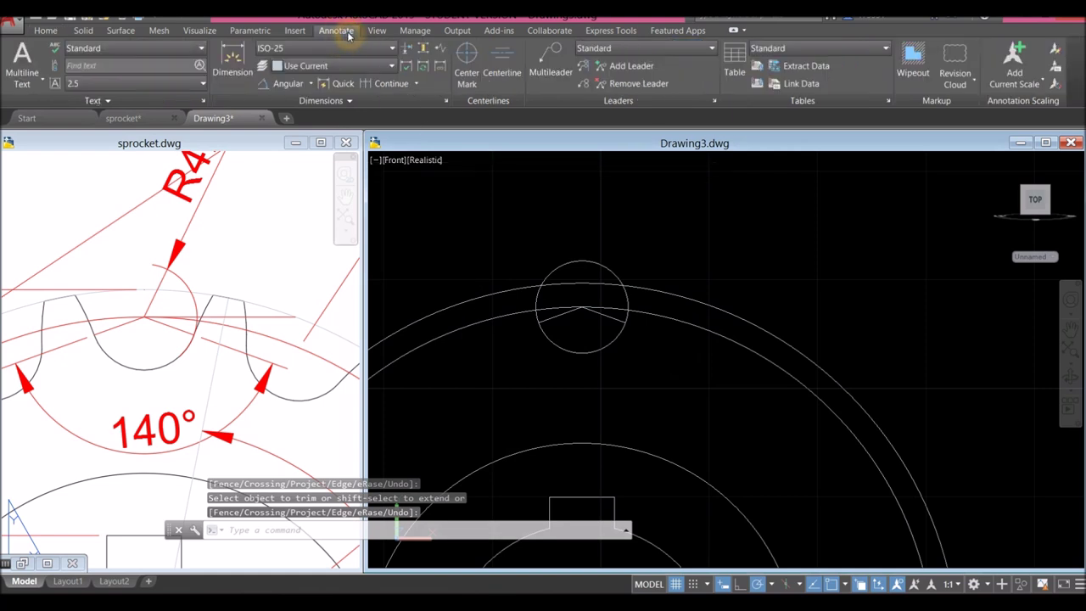
left_click(288, 84)
left_click(564, 318)
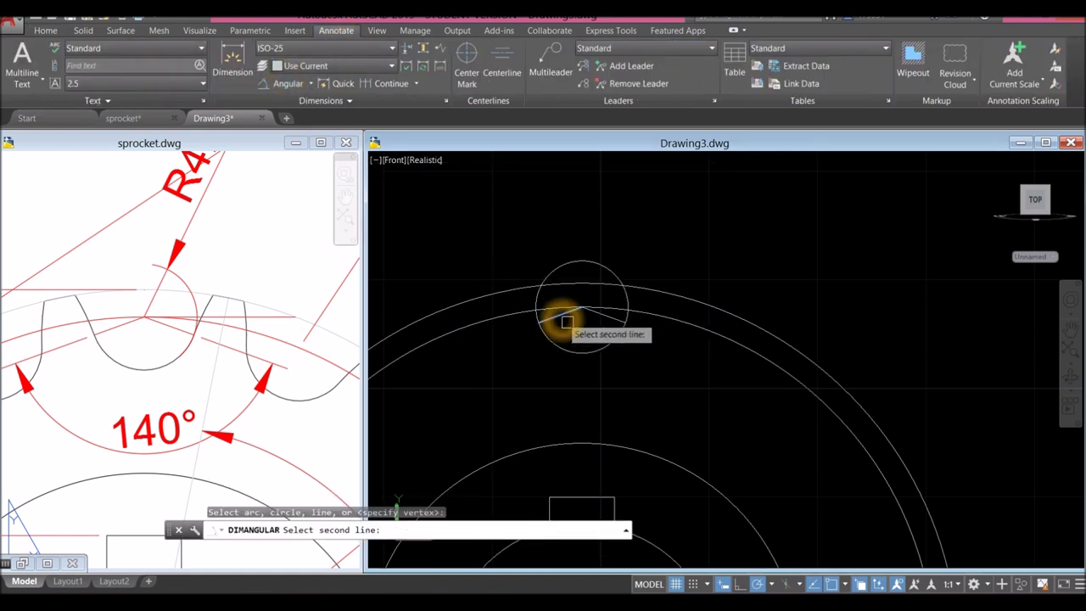
left_click(605, 320)
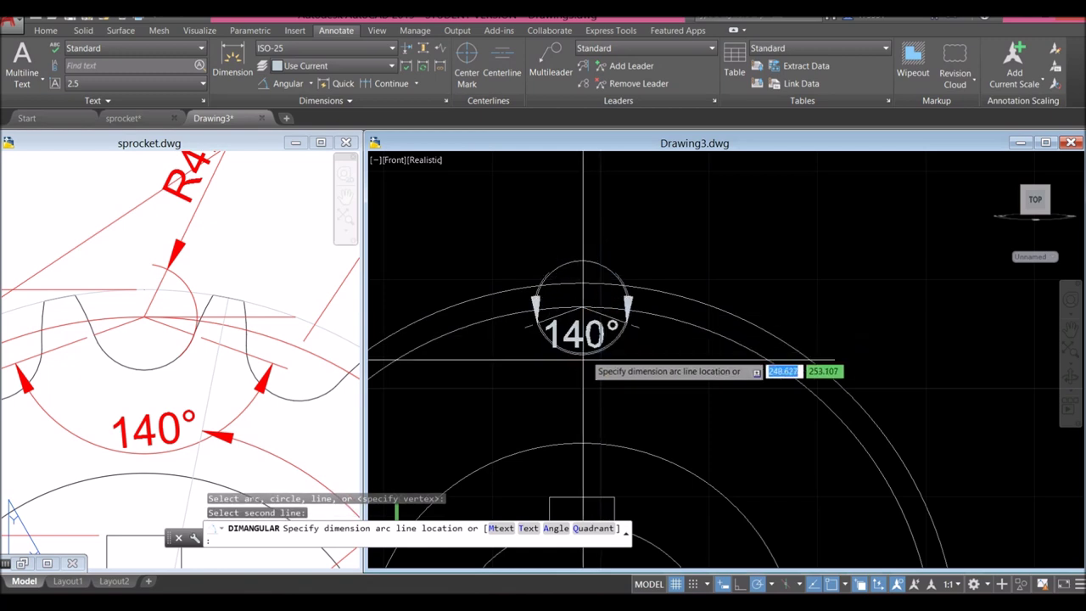
key("Escape")
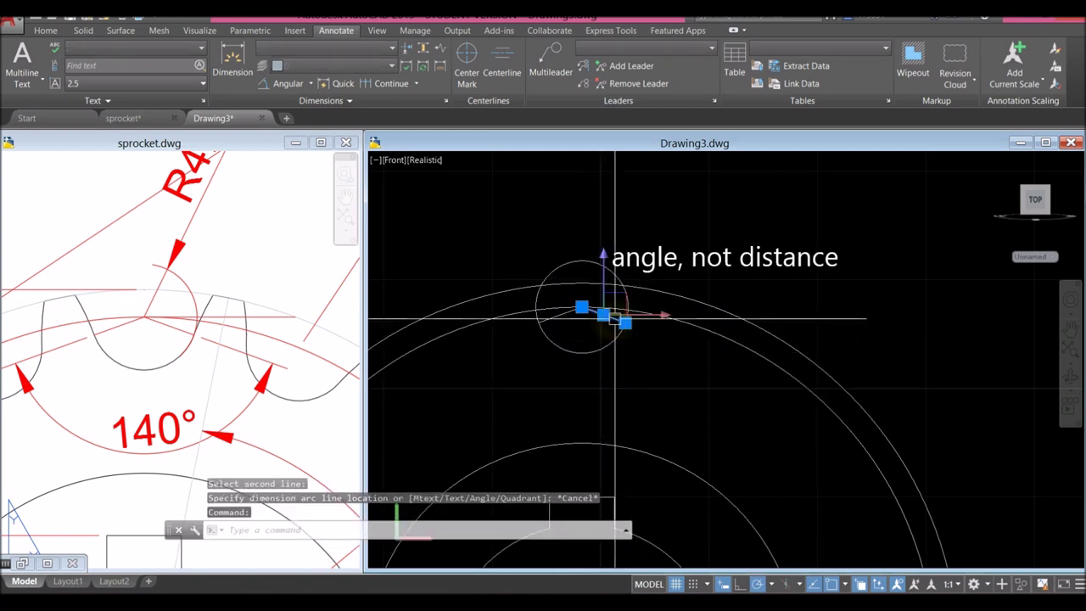
- Examine the R18.38 tooth flank radius in sprocket.dwg
left_click(295, 403)
scroll(261, 366, "down", 6)
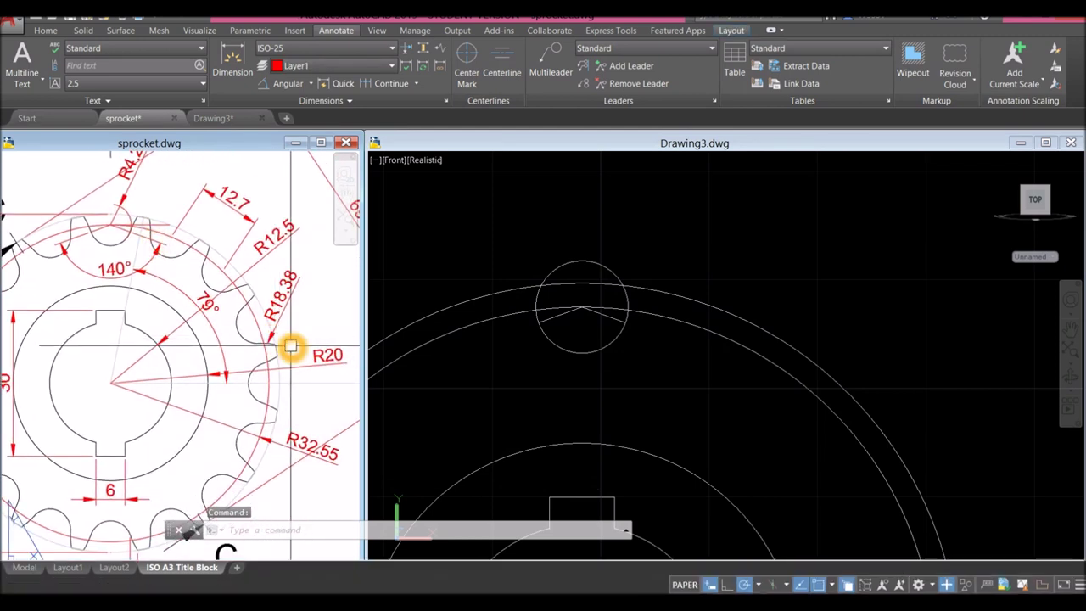
scroll(289, 323, "up", 2)
left_click(289, 314)
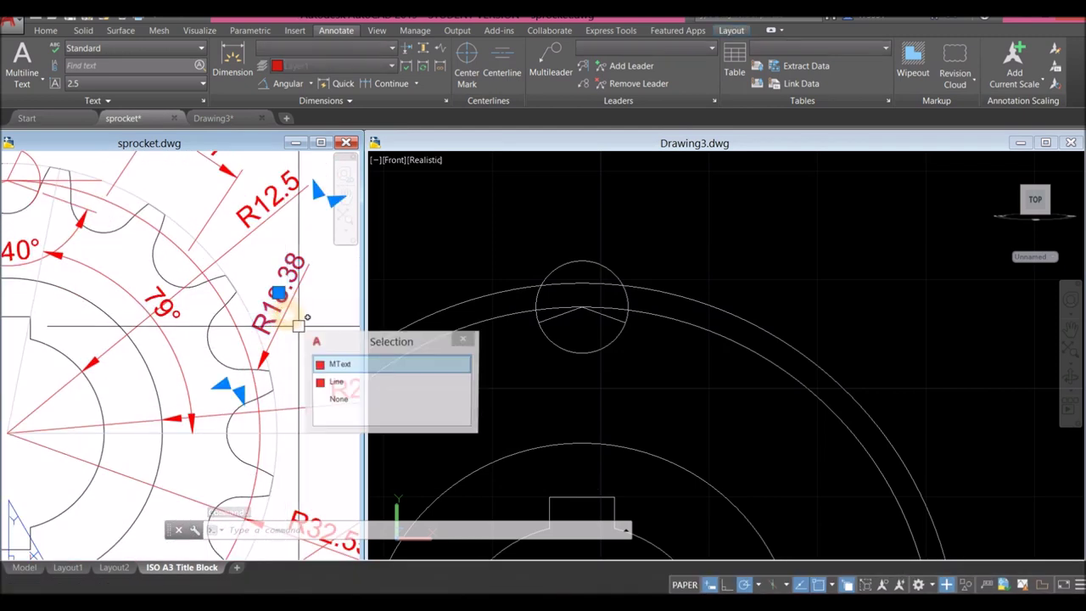
key("Escape")
scroll(286, 393, "down", 2)
scroll(285, 393, "up", 1)
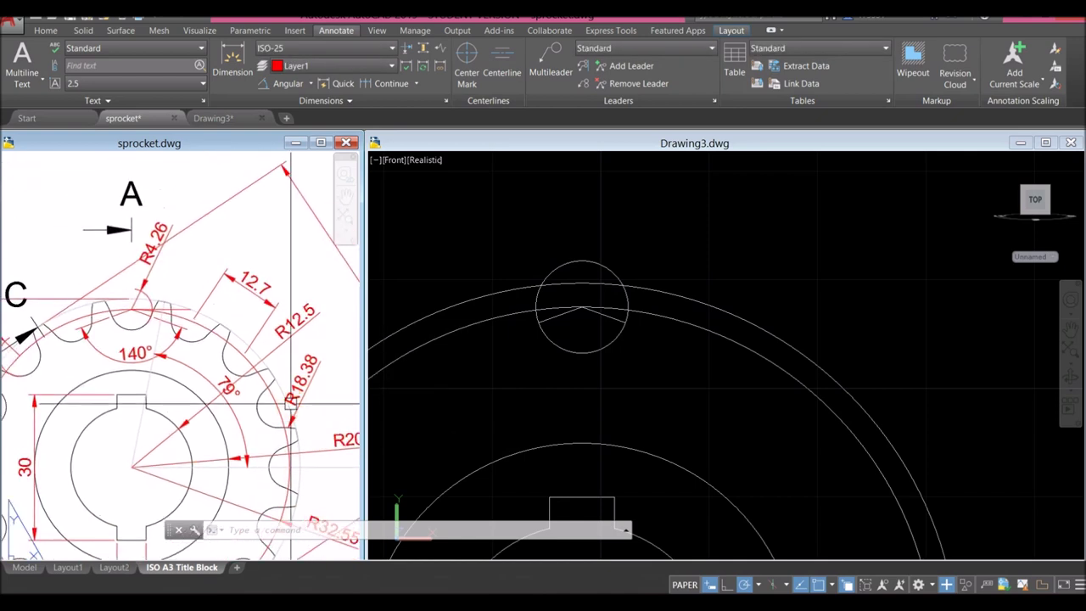
- In Drawing3, draw a line 18.38 long at -20° from the right angled line's endpoint on the small circle
left_click(626, 383)
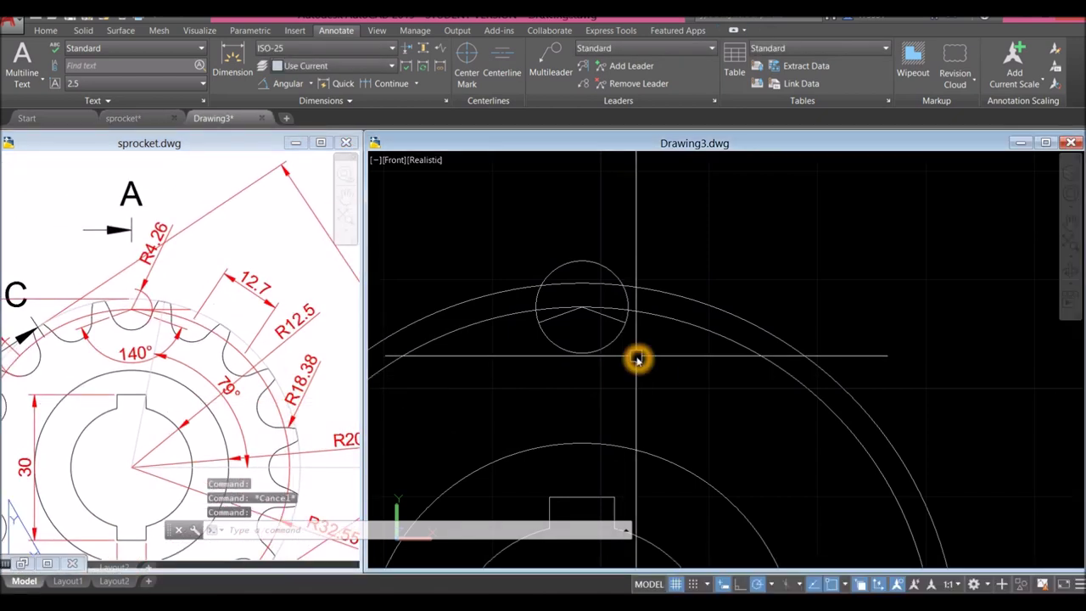
scroll(639, 359, "up", 3)
type("l")
key("Return")
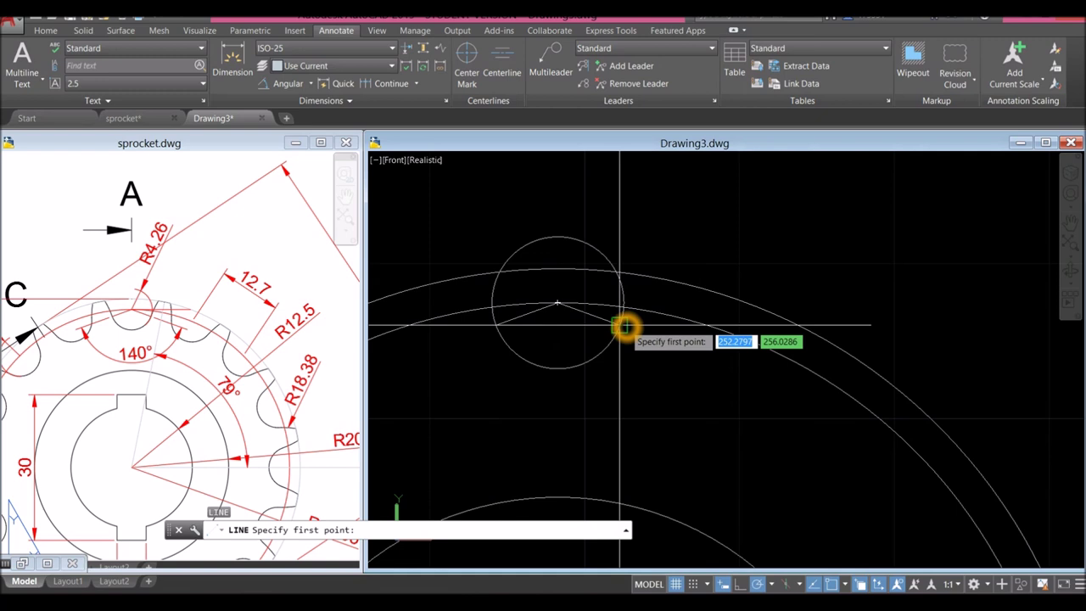
left_click(625, 326)
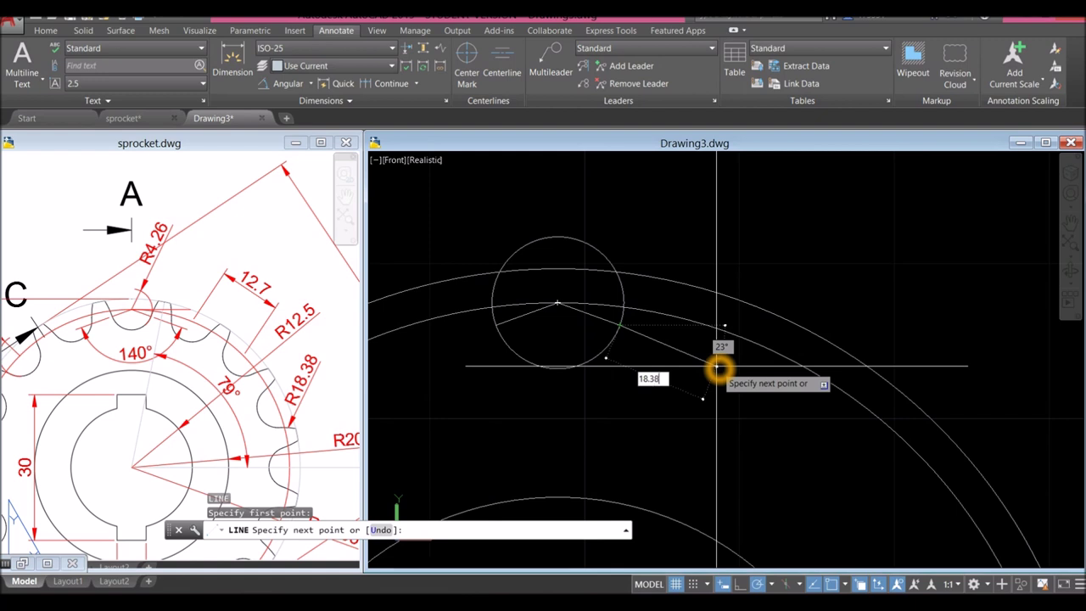
key("Tab")
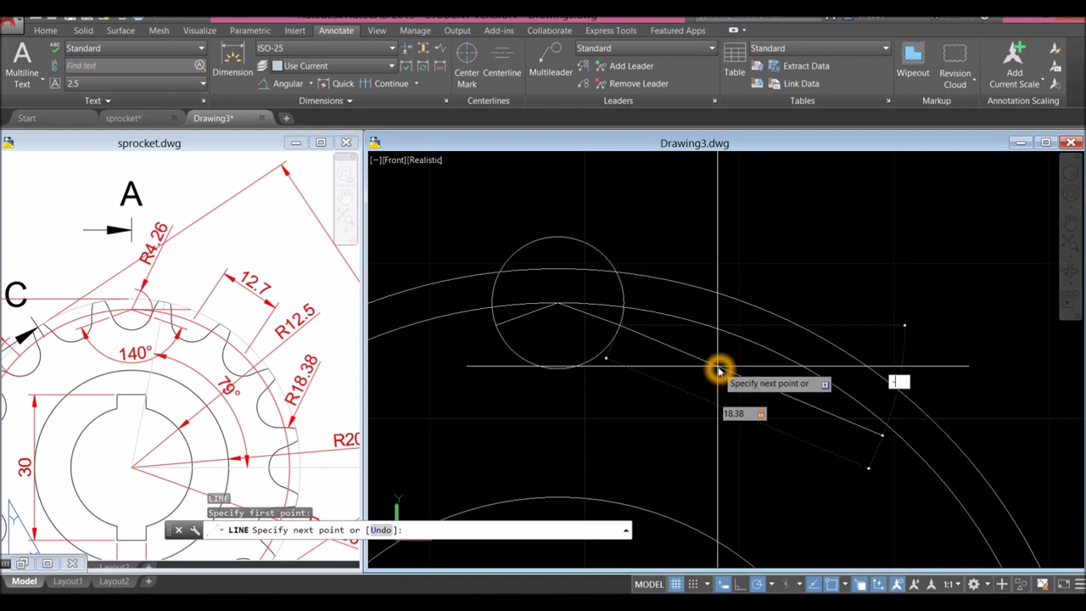
key("Return")
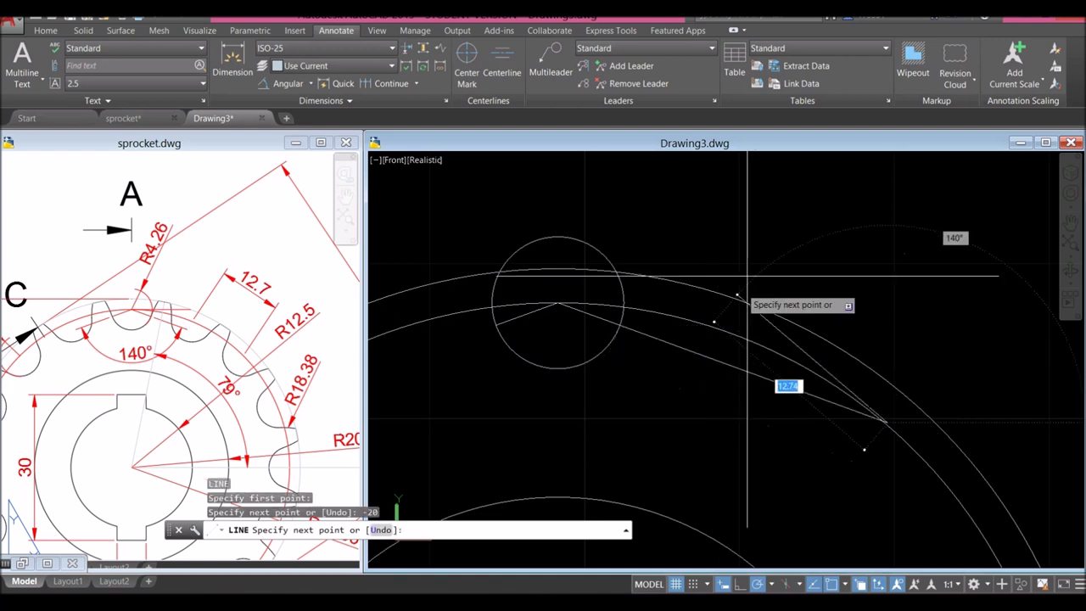
right_click(769, 217)
left_click(798, 226)
left_click(647, 326)
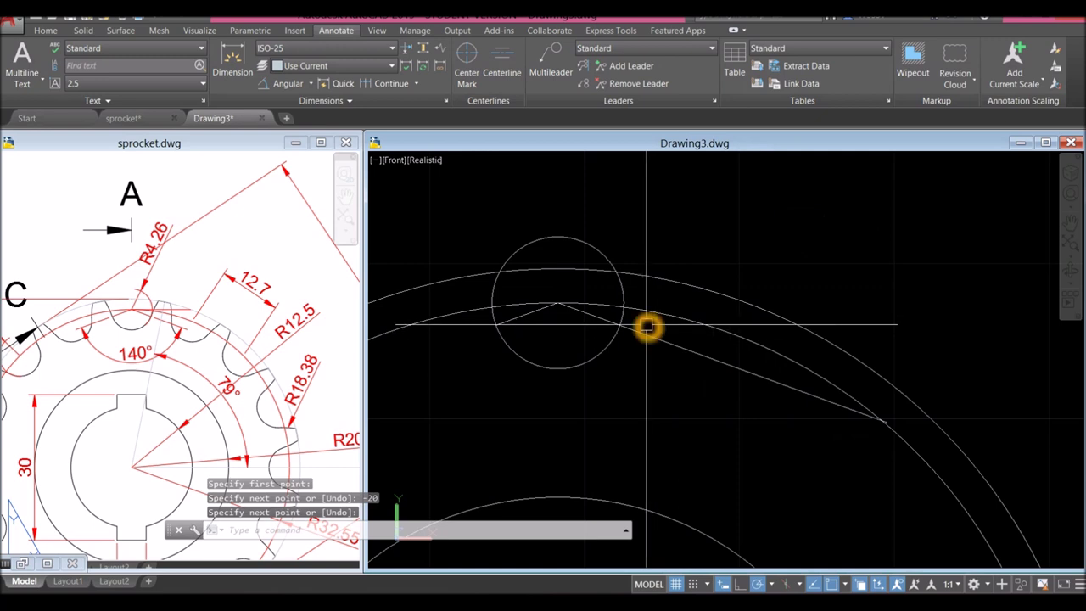
middle_click_drag(647, 326, 599, 298)
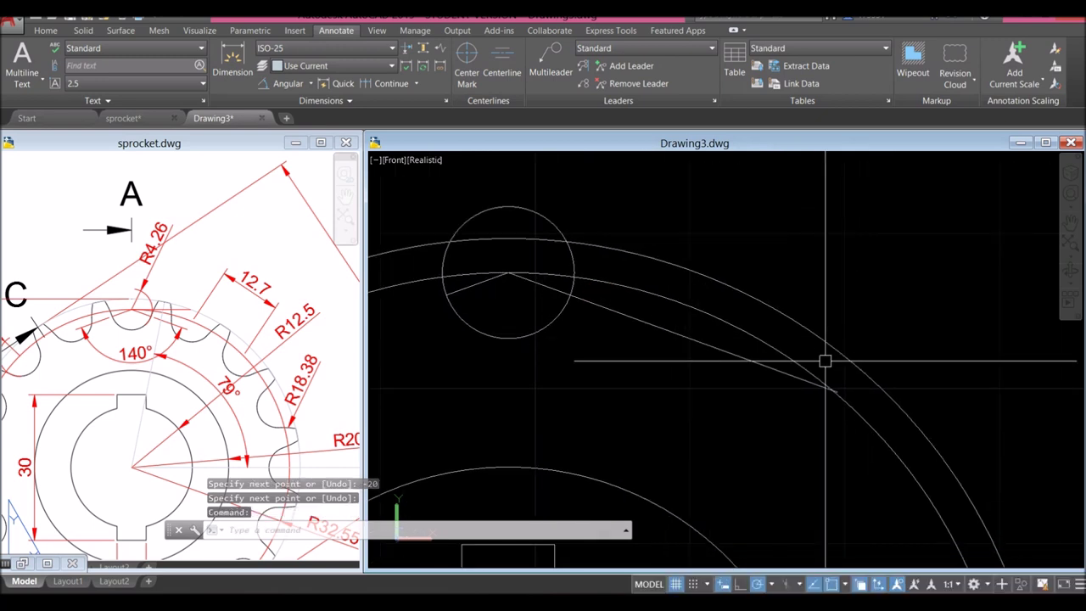
- Draw a circle centered on the 18.38 line's far end, with its radius reaching the line's start on the small circle
left_click(787, 384)
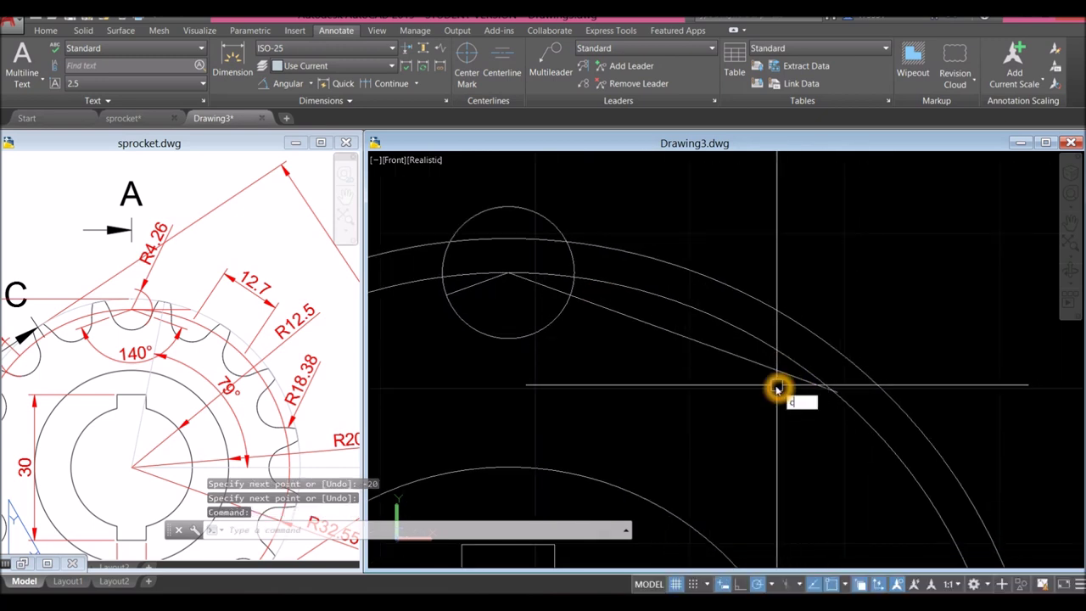
key("Return")
scroll(836, 405, "up", 5)
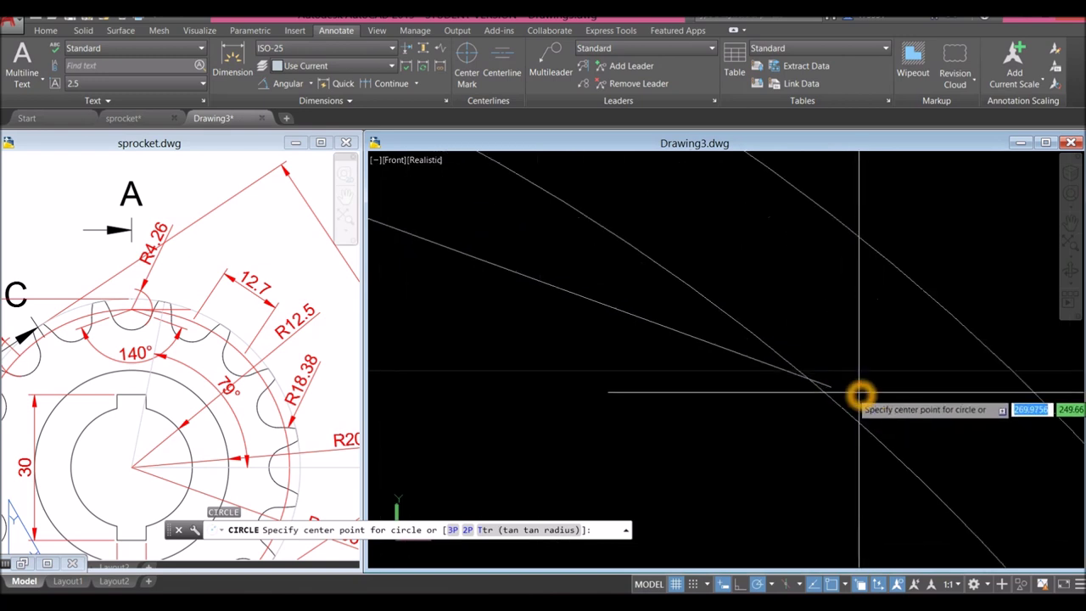
left_click(831, 387)
scroll(724, 406, "down", 5)
middle_click_drag(509, 280, 527, 312)
scroll(573, 339, "up", 3)
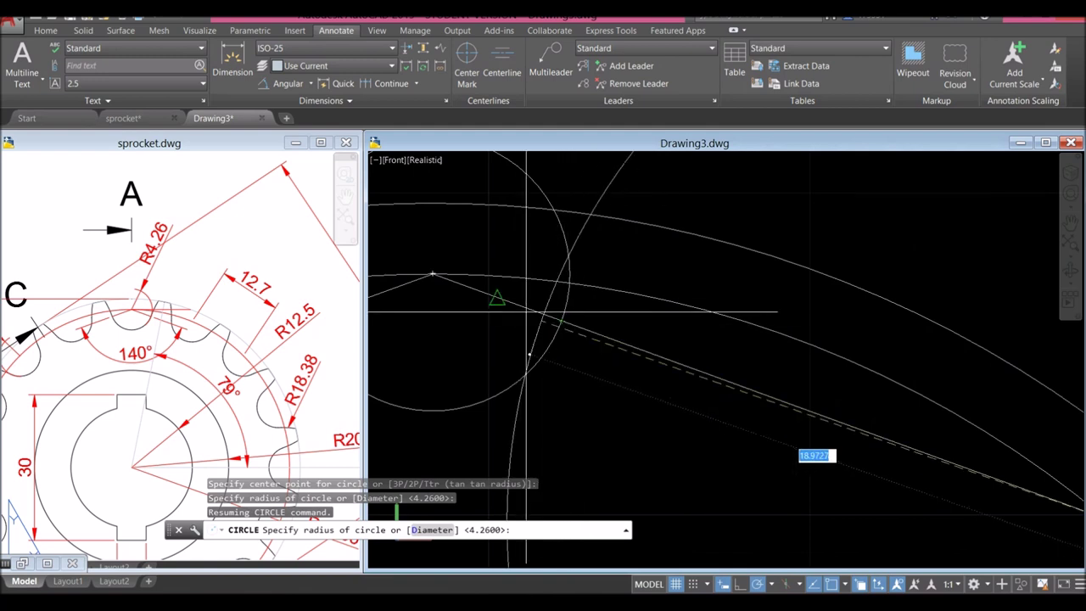
left_click(563, 321)
scroll(628, 336, "down", 4)
middle_click_drag(611, 356, 608, 348)
left_click(613, 357)
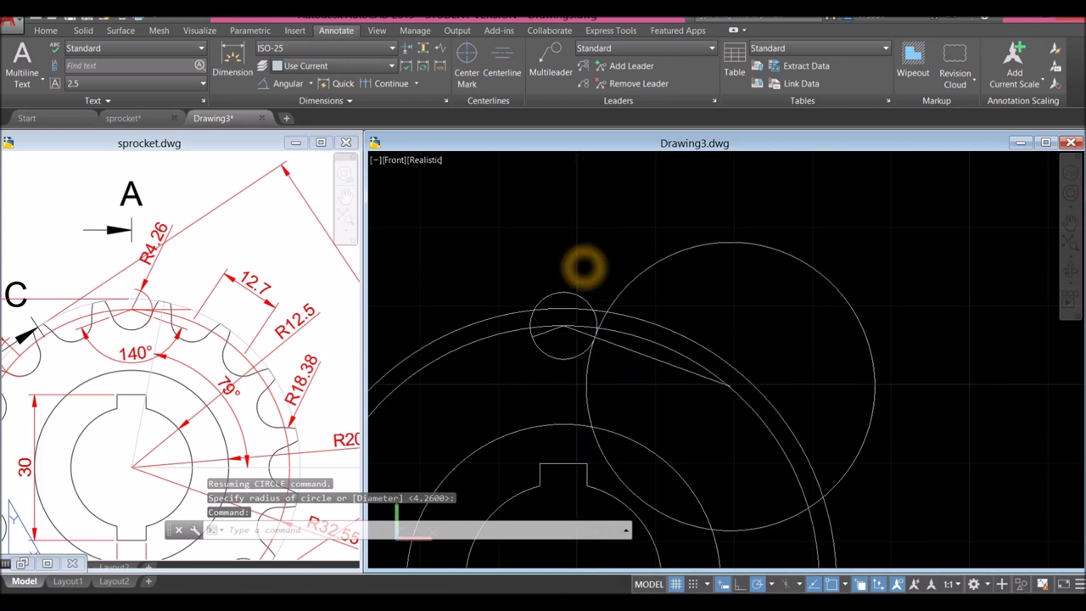
- Draw a horizontal line from the small circle's top quadrant to the large flank circle
scroll(583, 267, "up", 2)
type("l")
key("Return")
left_click(554, 302)
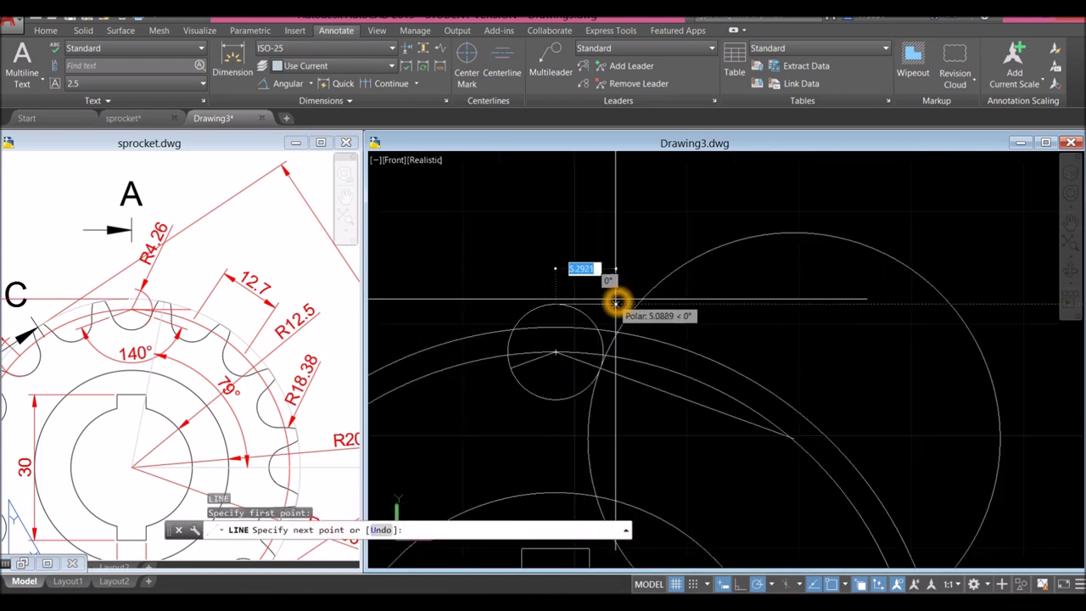
right_click(696, 291)
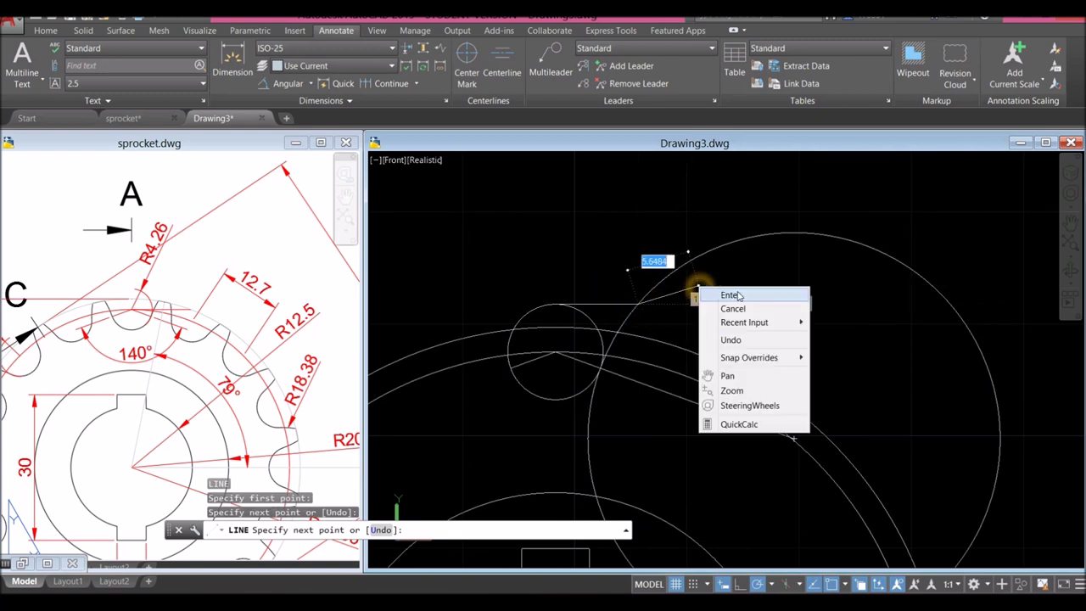
left_click(730, 295)
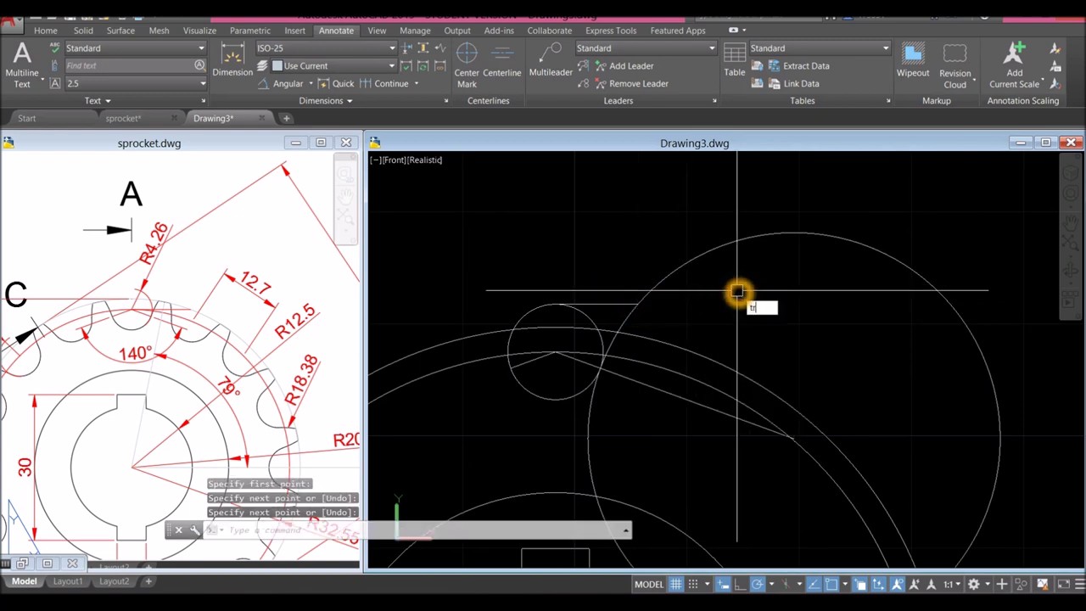
- Trim the flank circle to the arc between the horizontal line and the small circle, and erase its leftover lower arc
key("Return")
key("Return")
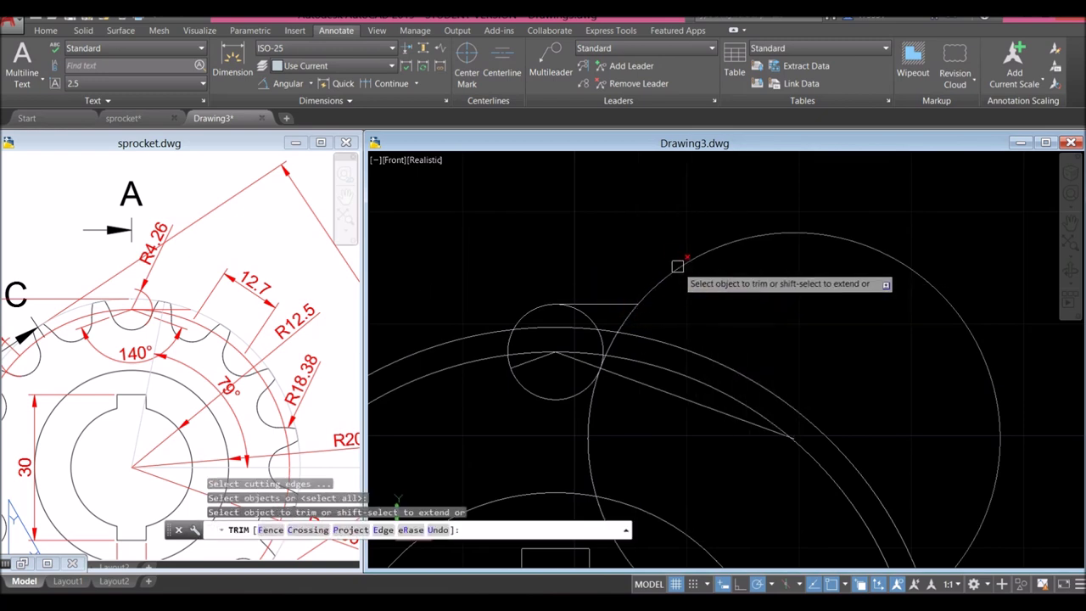
left_click(594, 434)
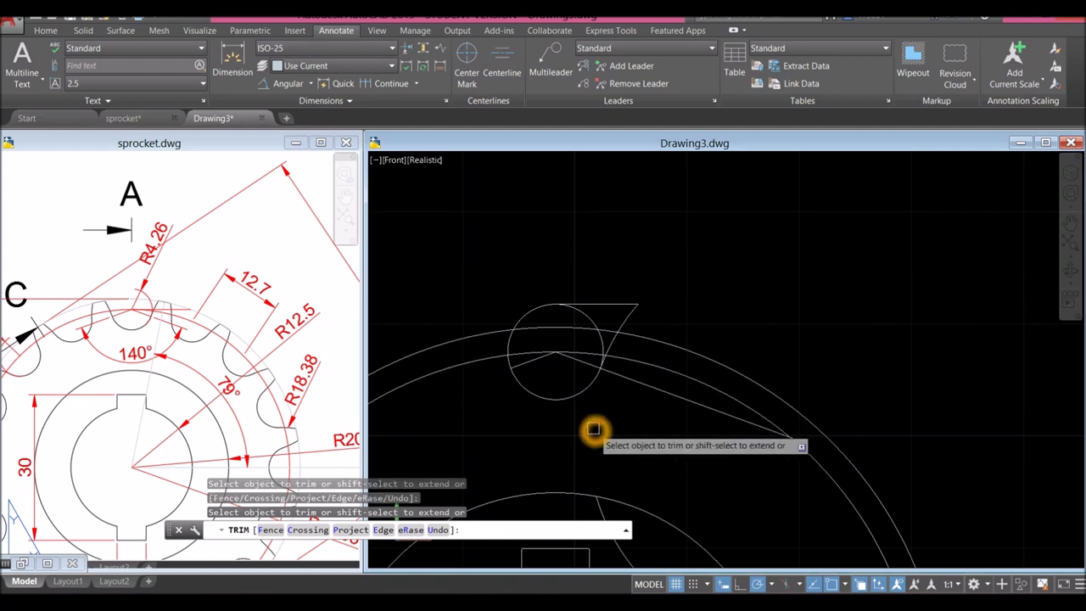
right_click(719, 276)
left_click(733, 286)
scroll(736, 286, "down", 3)
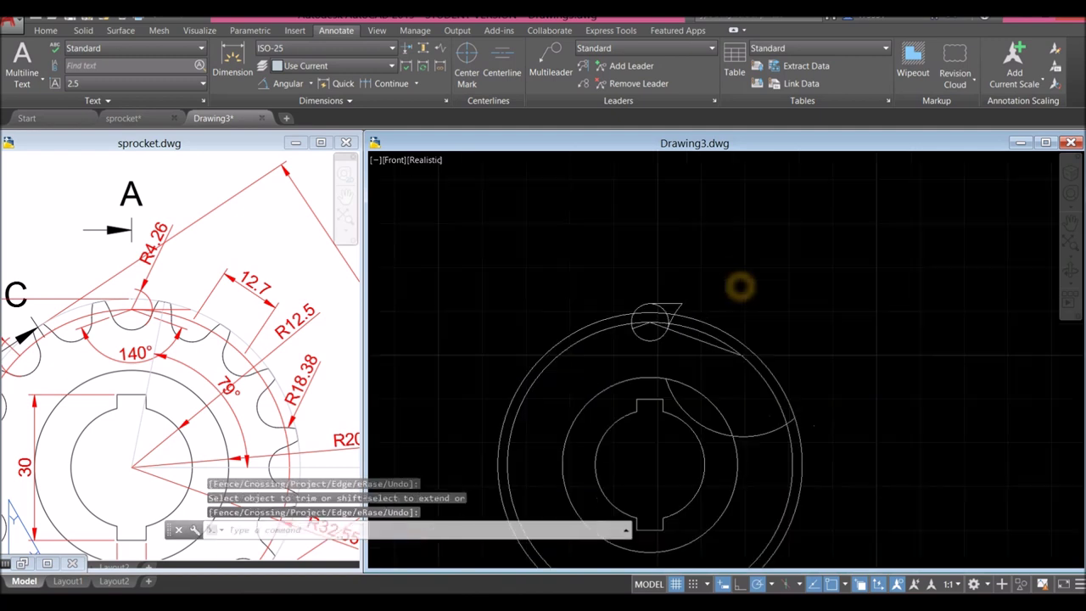
left_click(694, 417)
key("Delete")
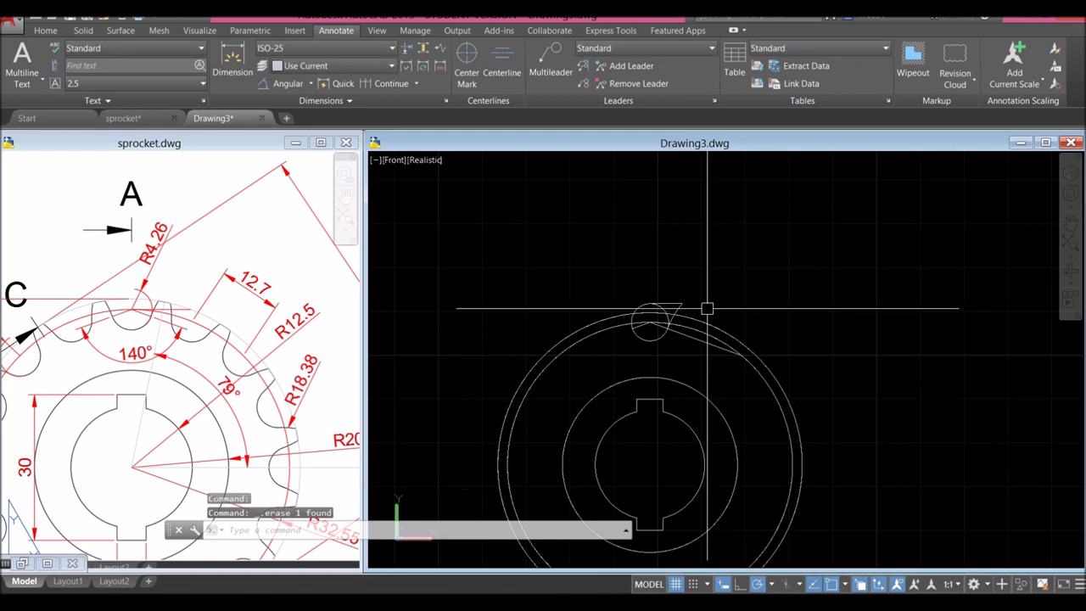
- Trim away the small circle's upper right arc between the horizontal line and the flank arc's lower end
scroll(583, 351, "up", 5)
mouse_move(521, 381)
middle_mouse_down()
mouse_move(530, 368)
mouse_move(572, 368)
middle_mouse_up()
scroll(583, 371, "up", 2)
type("TR")
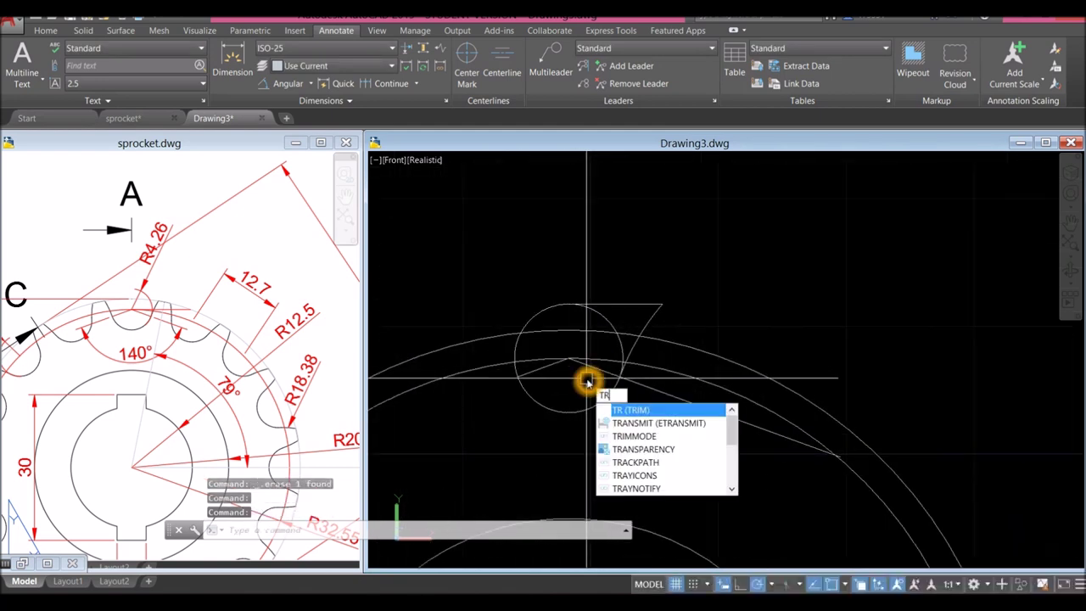
key("Return")
key("Return")
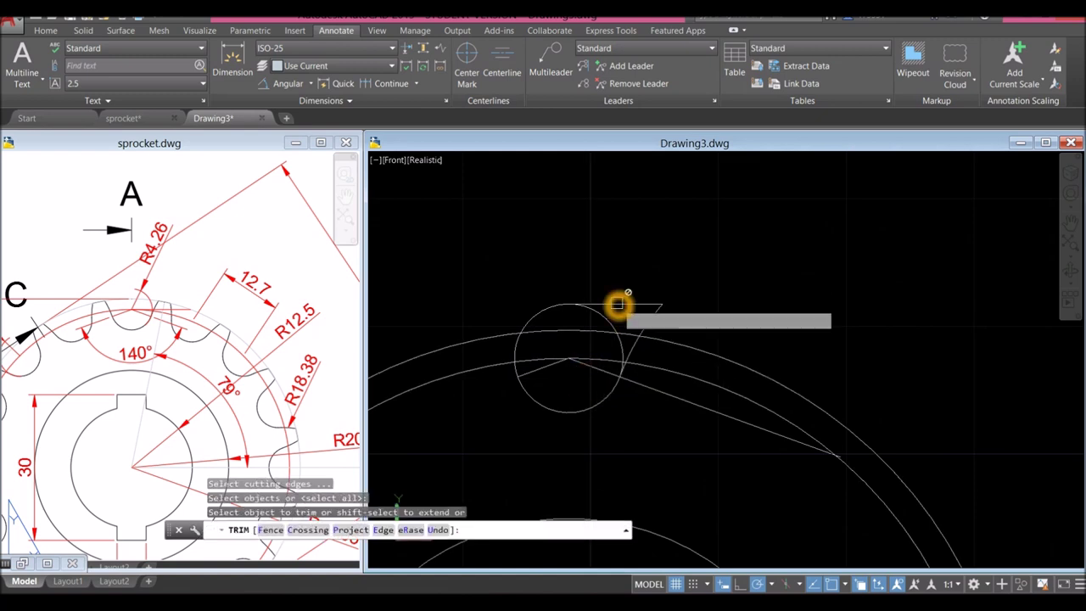
scroll(619, 308, "up", 2)
left_click(591, 324)
left_click(636, 382)
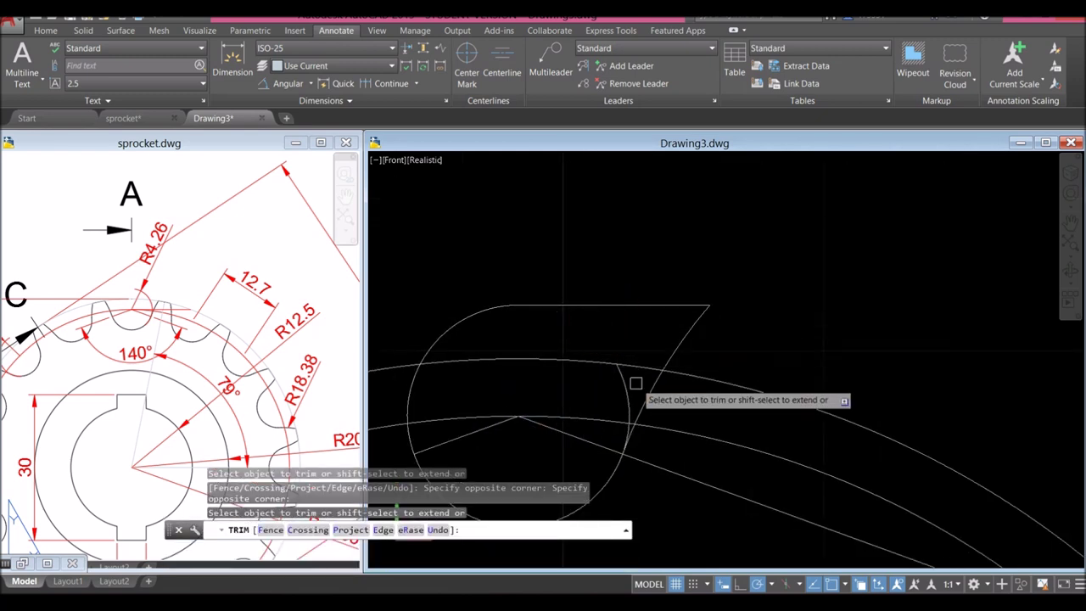
scroll(638, 444, "up", 2)
left_click(608, 402)
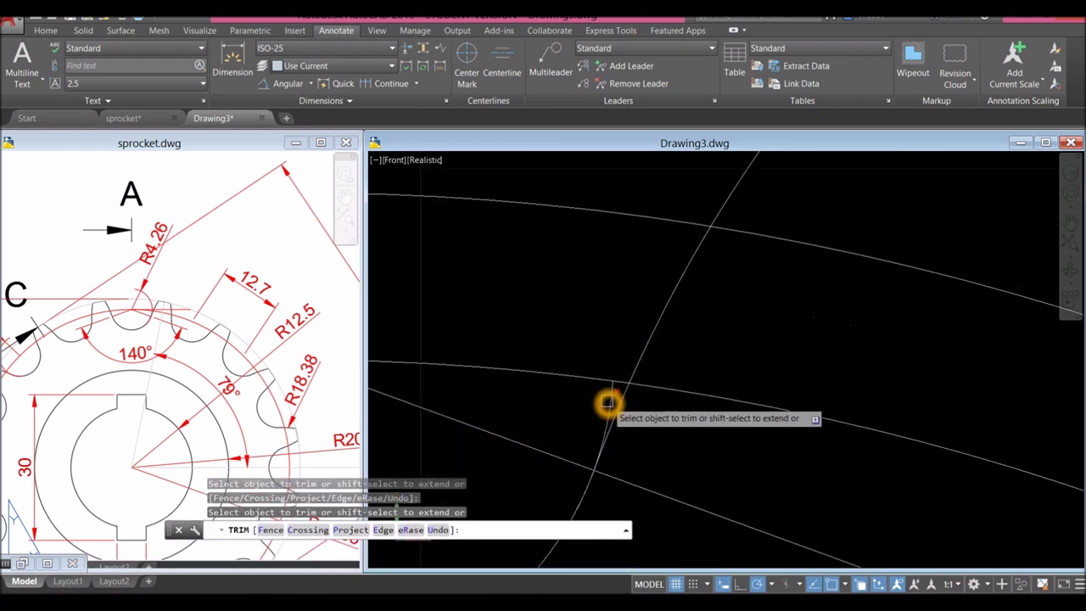
- Trim away the 18.38 line between the small circle and the pitch circle, and erase both short angled lines
scroll(608, 403, "down", 3)
left_click(641, 419)
right_click(637, 430)
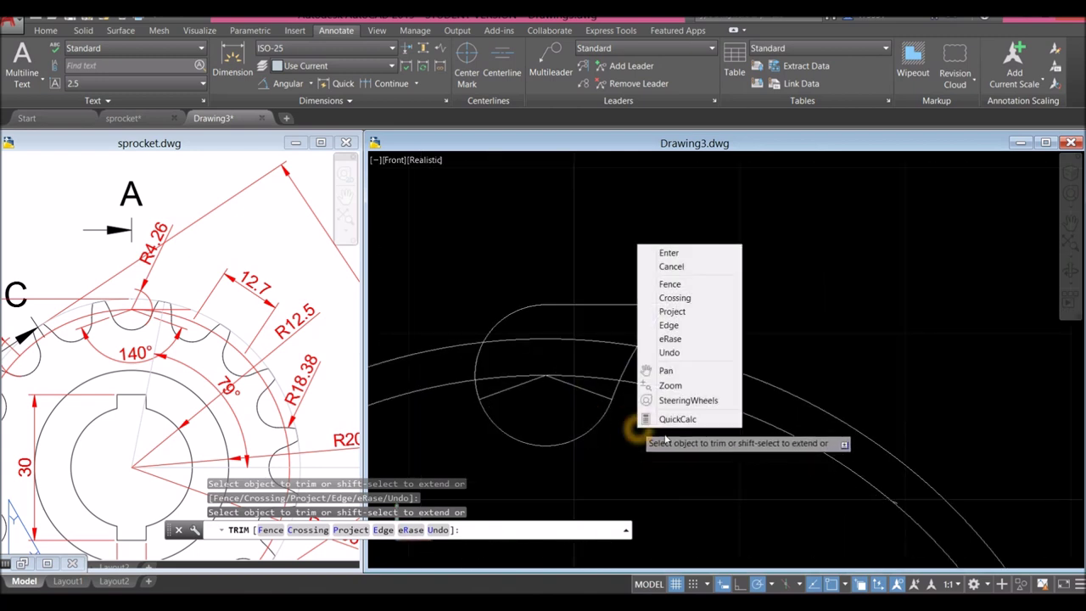
left_click(669, 253)
left_click(586, 395)
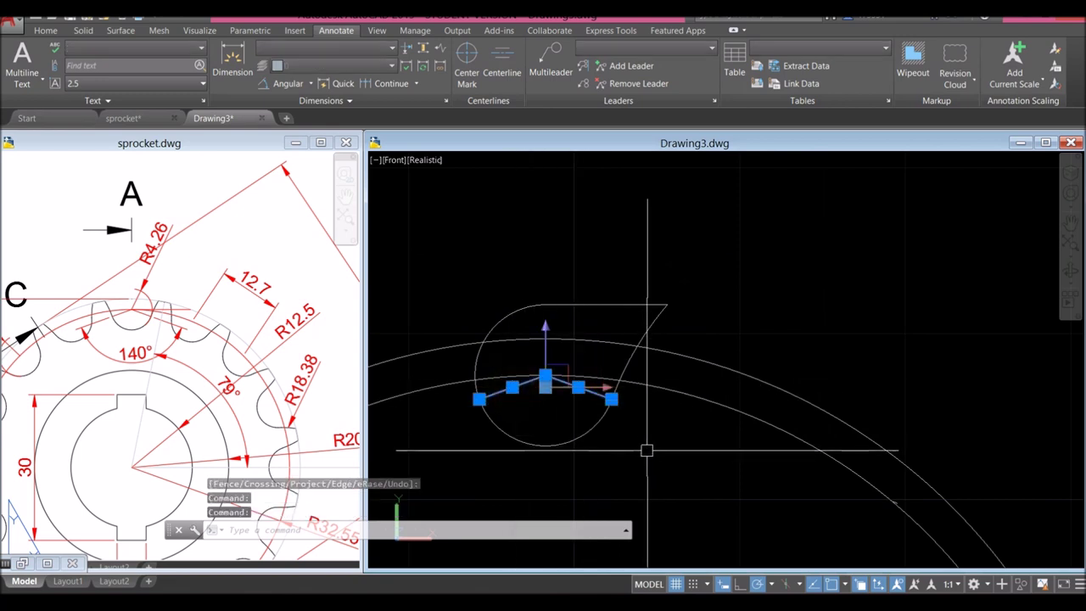
key("Delete")
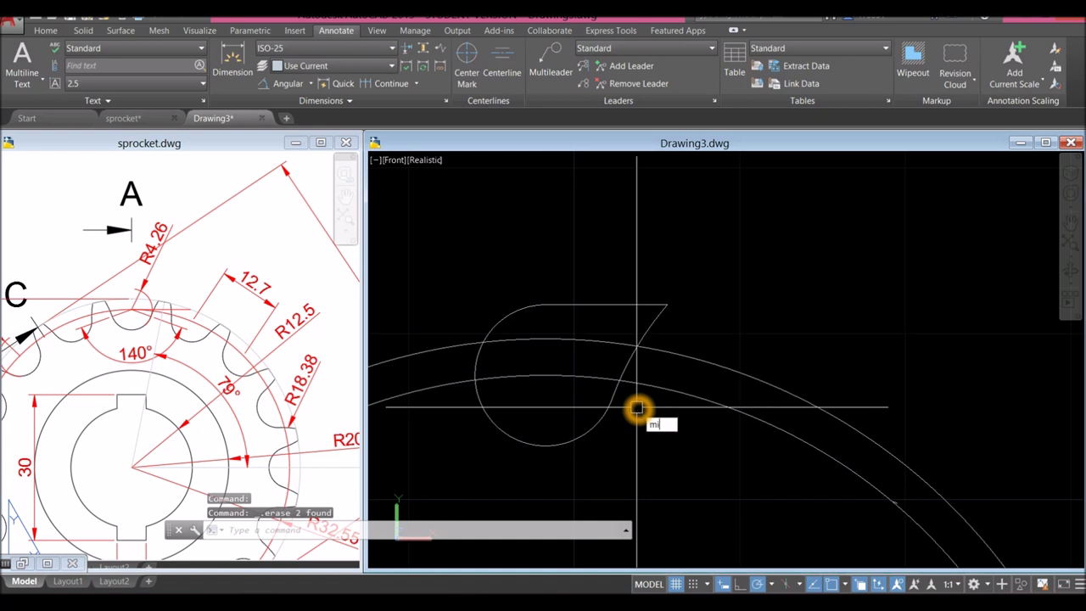
- Mirror the horizontal top line and the flank arc about the vertical axis through the small circle's bottom quadrant, keeping the source objects
key("Return")
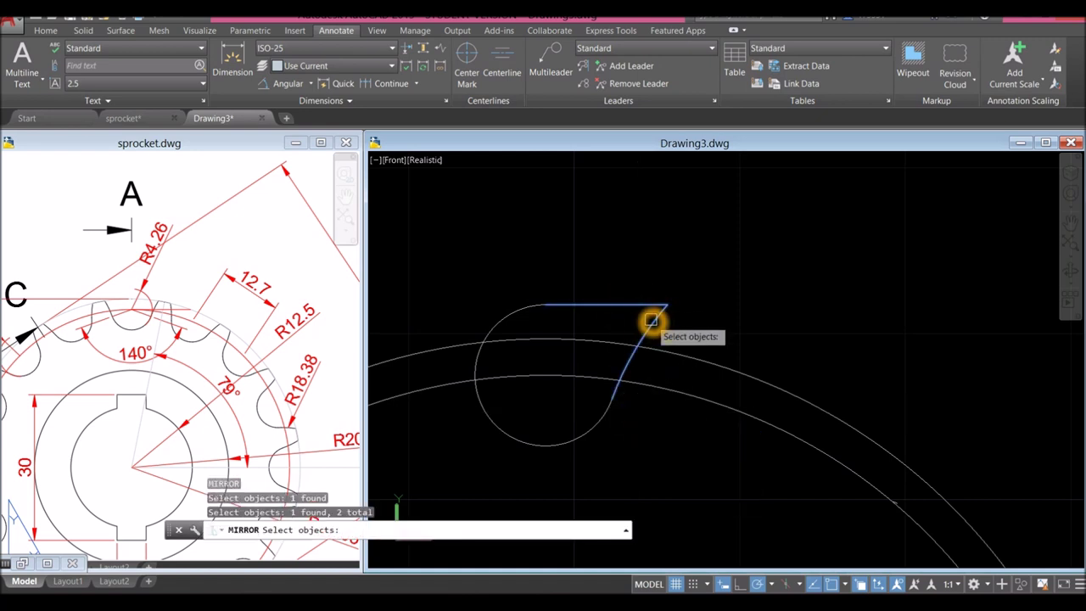
middle_click_drag(603, 418, 718, 412)
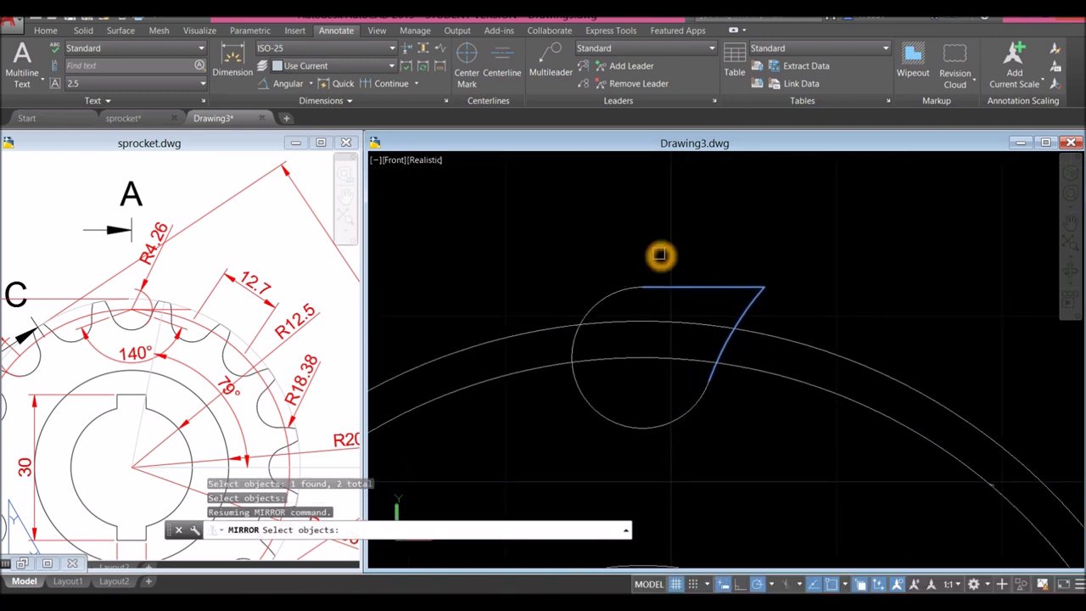
key("Return")
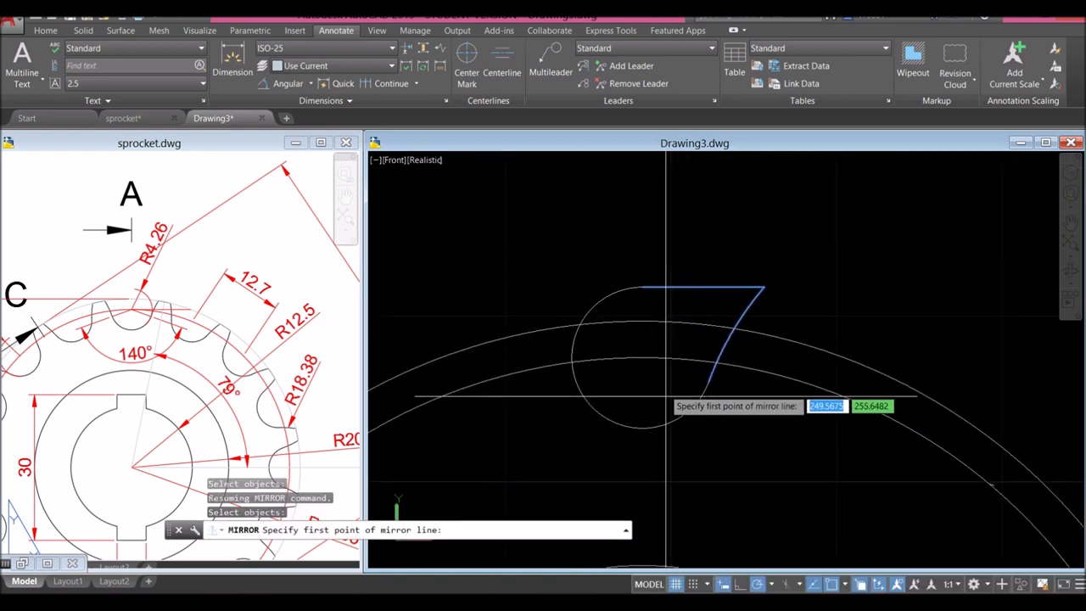
left_click(645, 433)
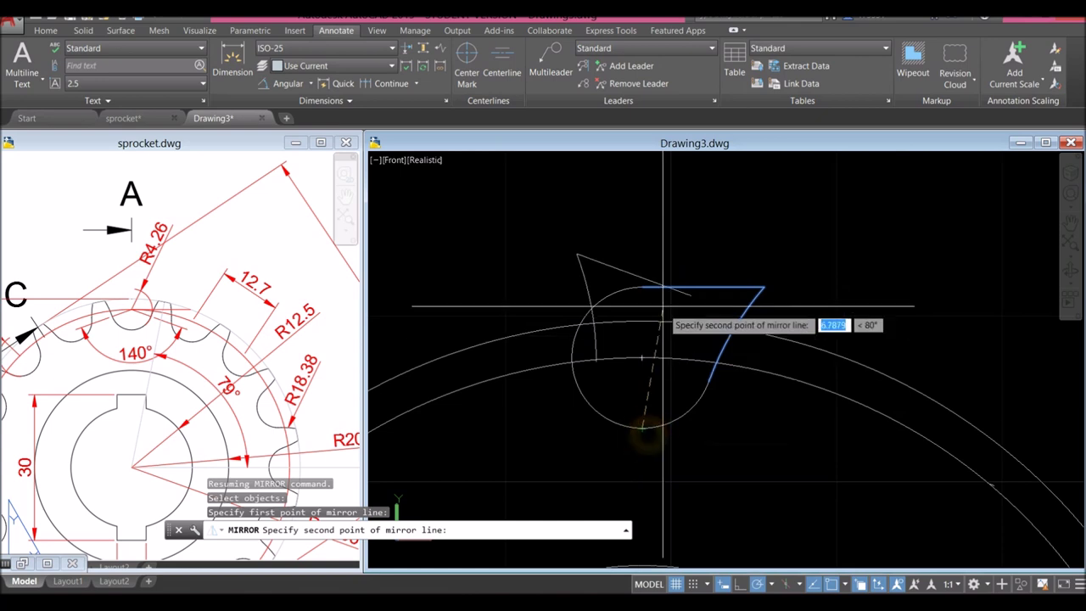
left_click(647, 198)
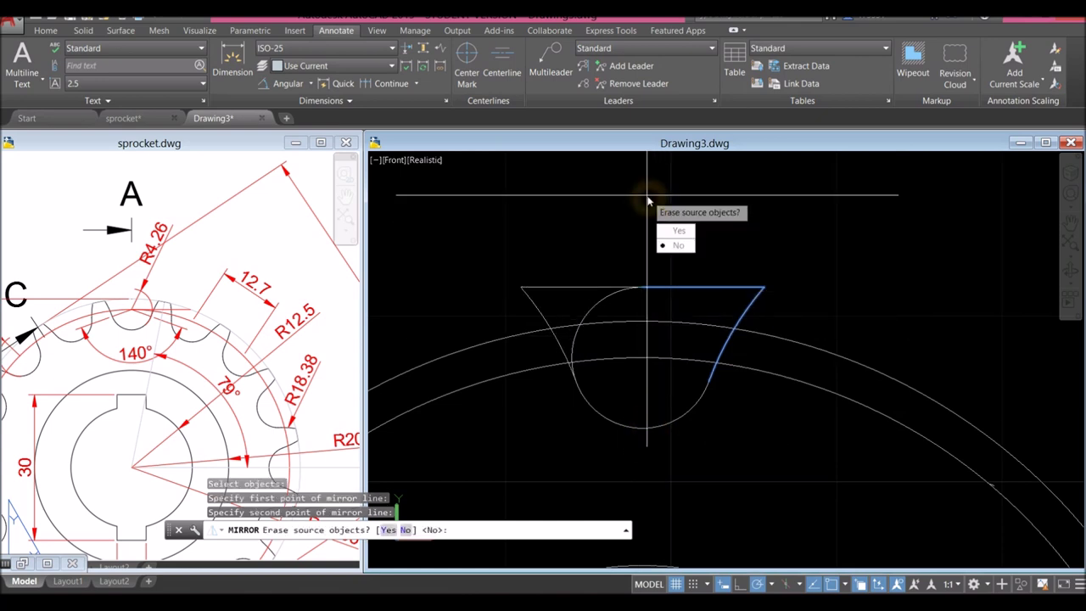
left_click(682, 246)
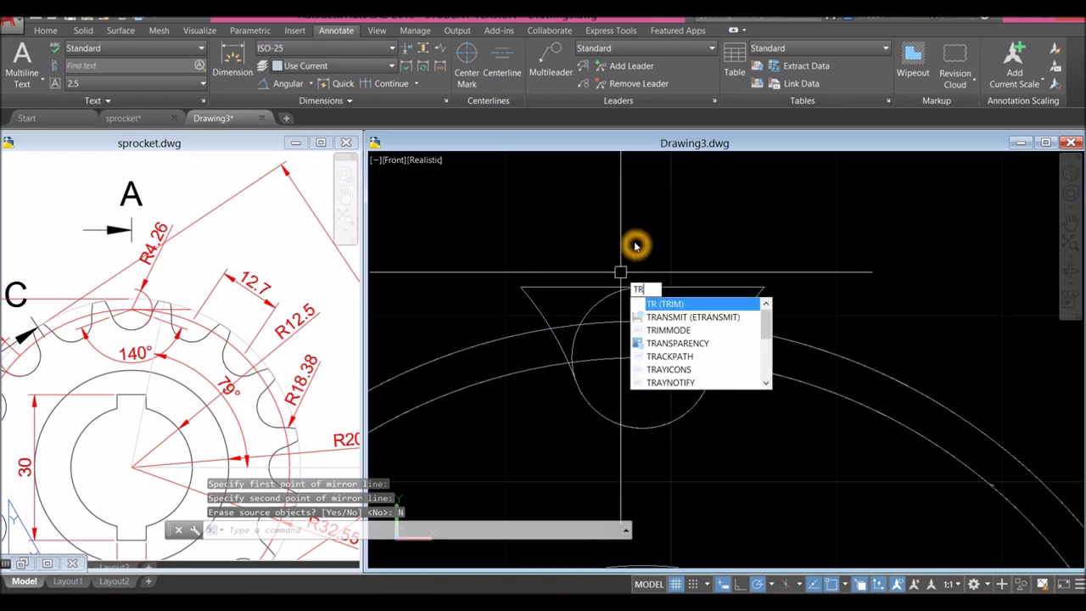
- Trim away the small circle's leftover upper left arc, leaving a closed symmetric tooth gap outline
key("Return")
key("Return")
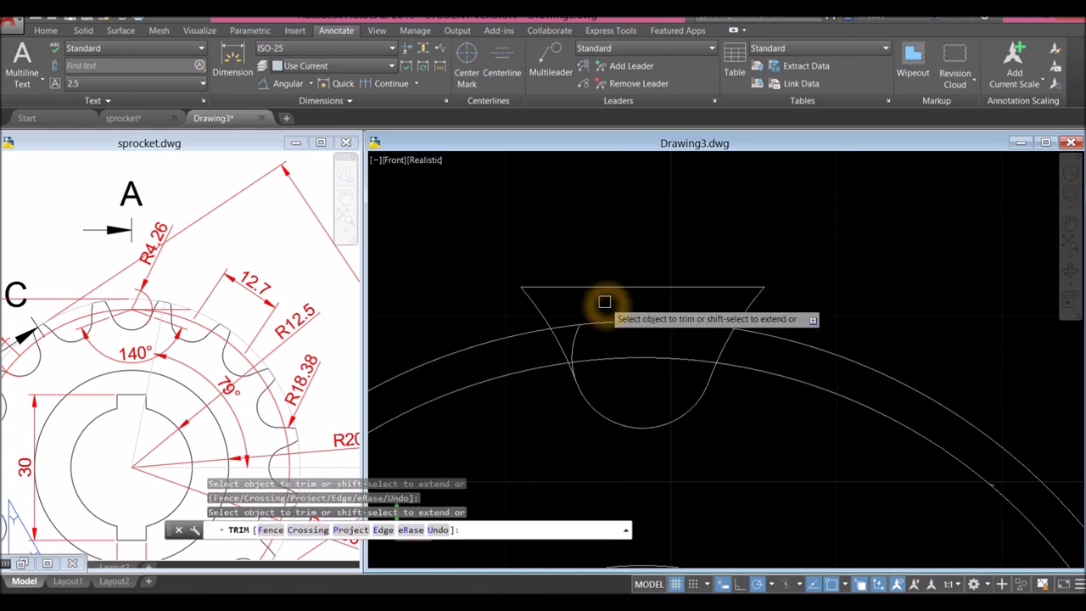
scroll(582, 343, "up", 3)
scroll(571, 365, "up", 3)
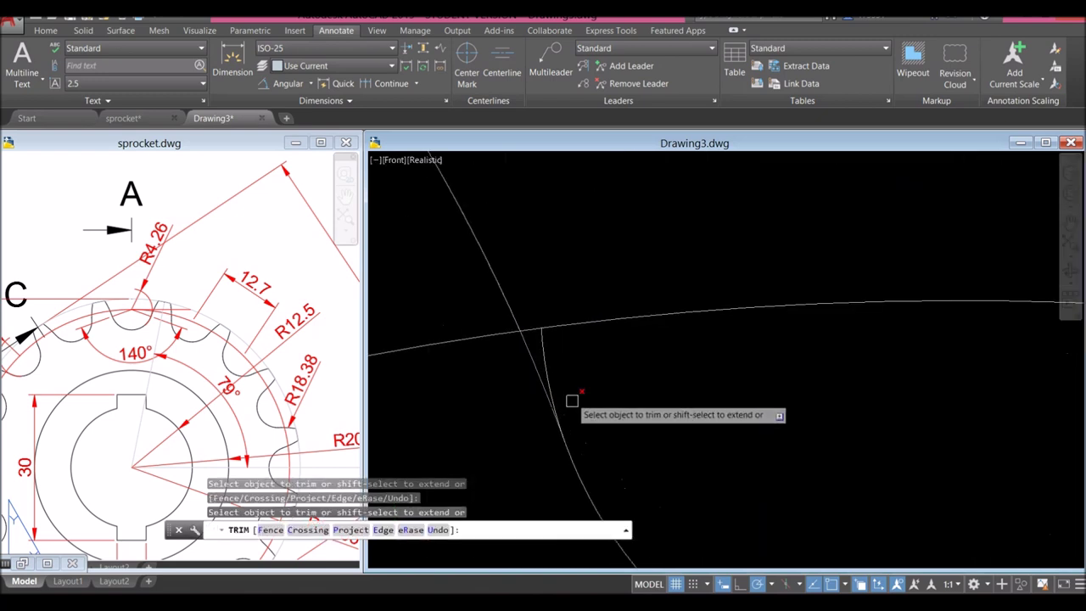
right_click(594, 346)
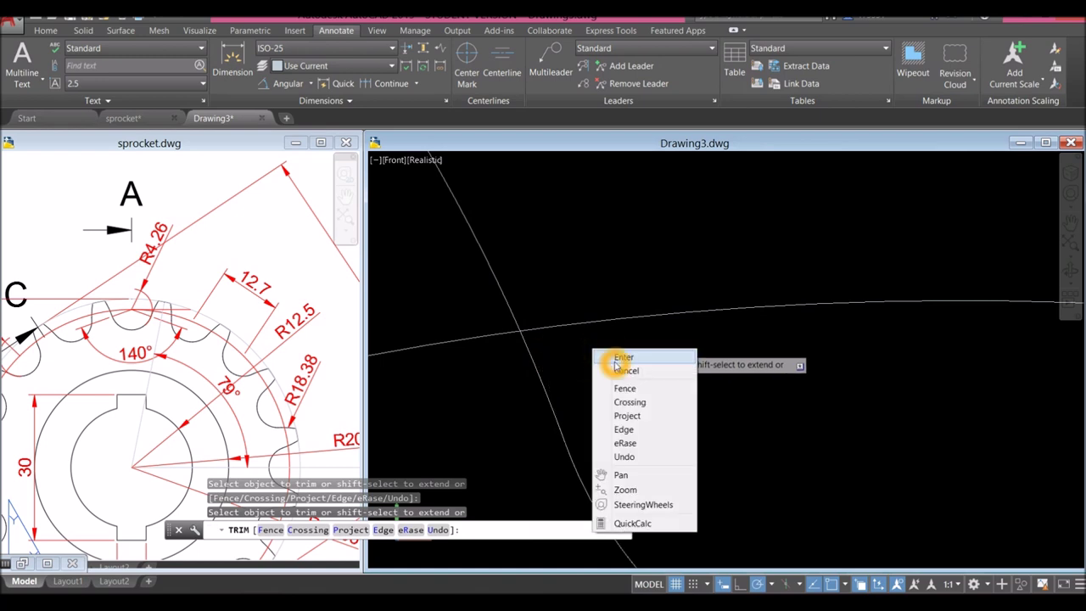
left_click(604, 350)
scroll(614, 362, "down", 3)
middle_click_drag(614, 360, 576, 362)
key("Escape")
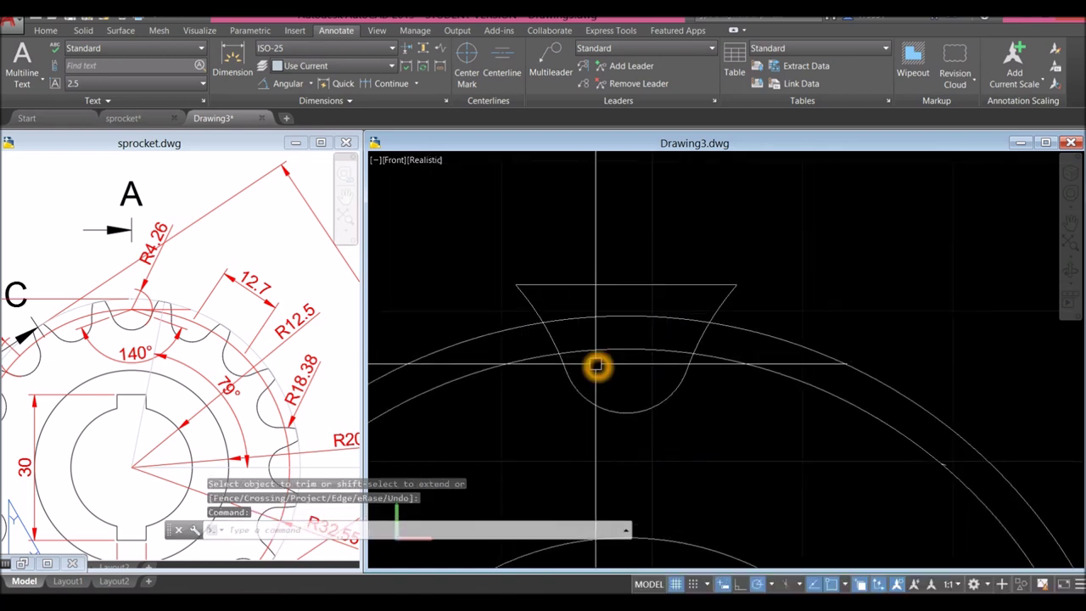
- Join all the lines and arcs of the tooth gap outline into one polyline
type("J")
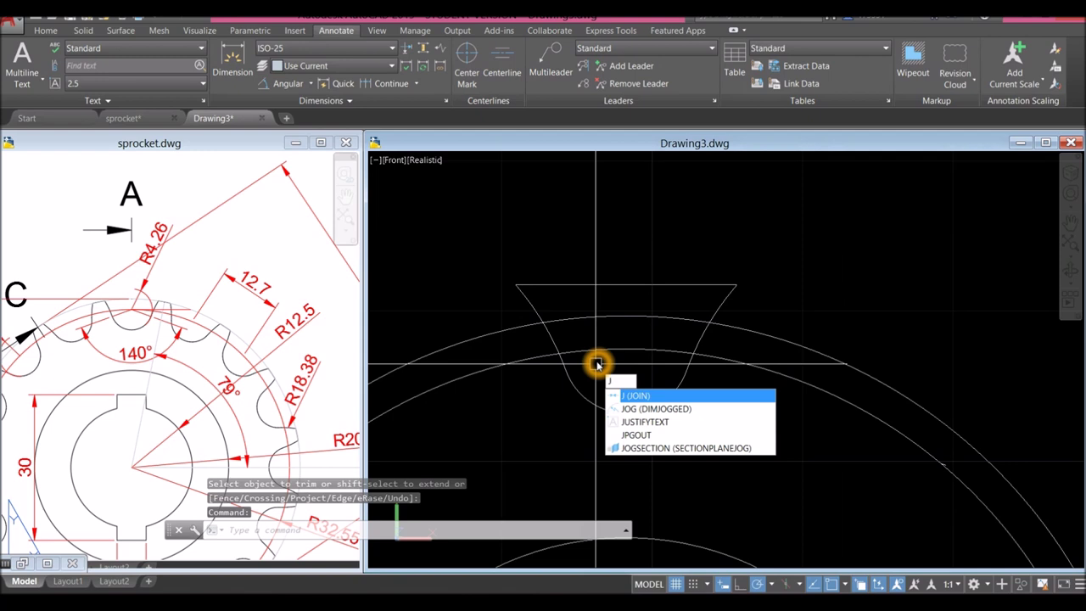
key("Return")
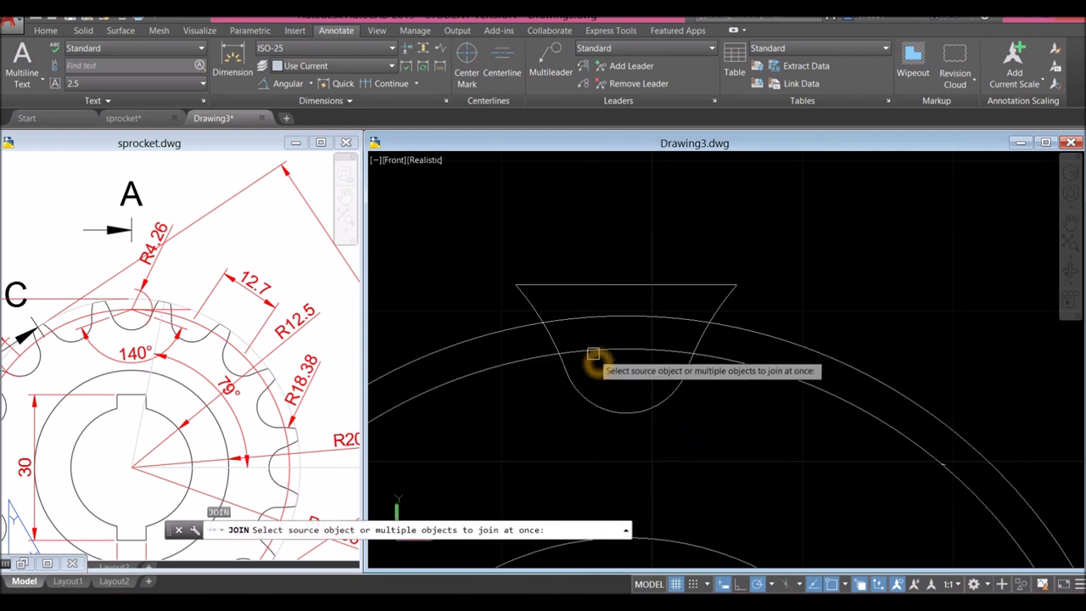
left_click(499, 230)
left_click(782, 439)
key("Return")
left_click(686, 376)
key("Escape")
- Hide the joined tooth gap polyline so only the sprocket circles and keyed bore are displayed
scroll(687, 431, "down", 3)
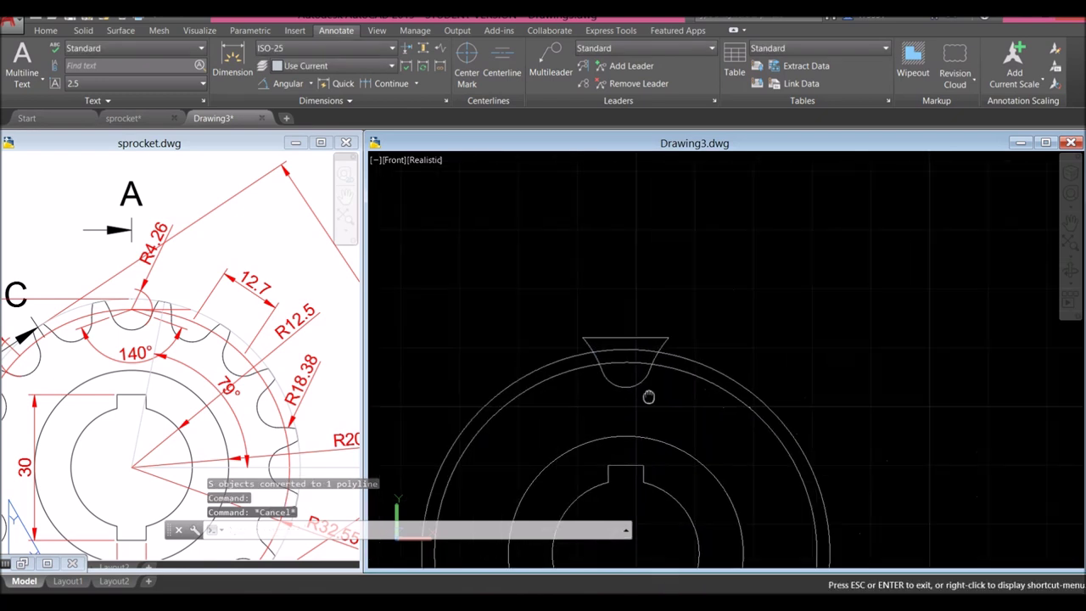
middle_click_drag(647, 400, 595, 311)
left_click(590, 293)
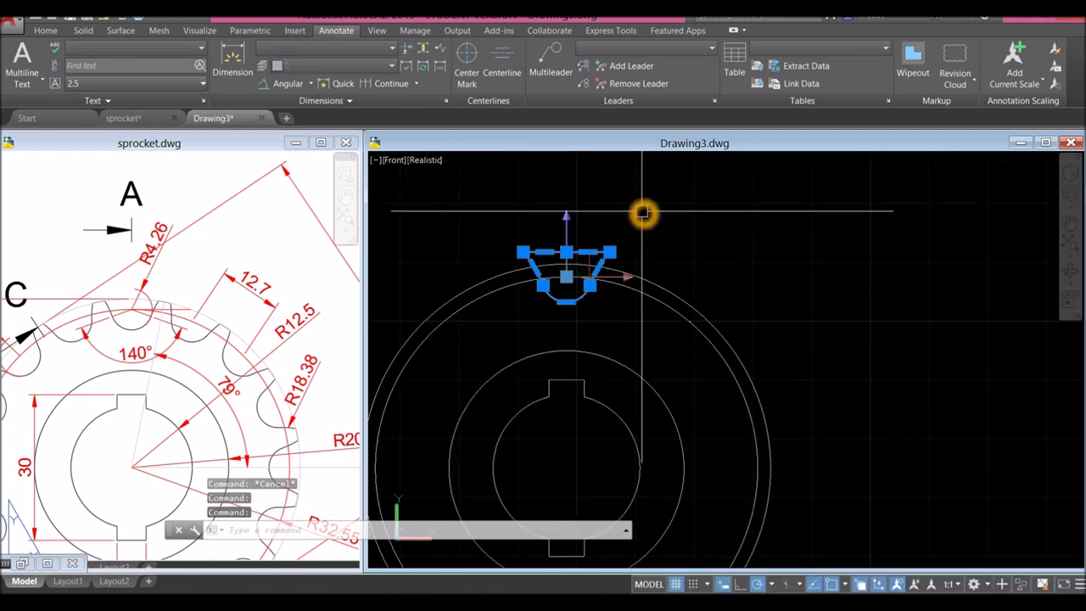
key("Escape")
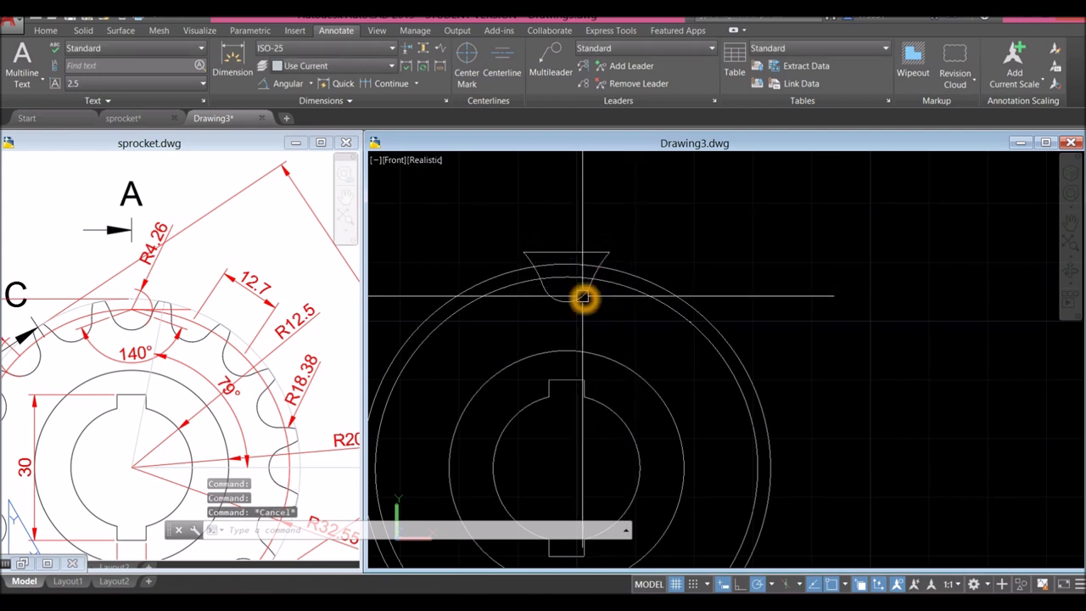
left_click(577, 296)
right_click(673, 197)
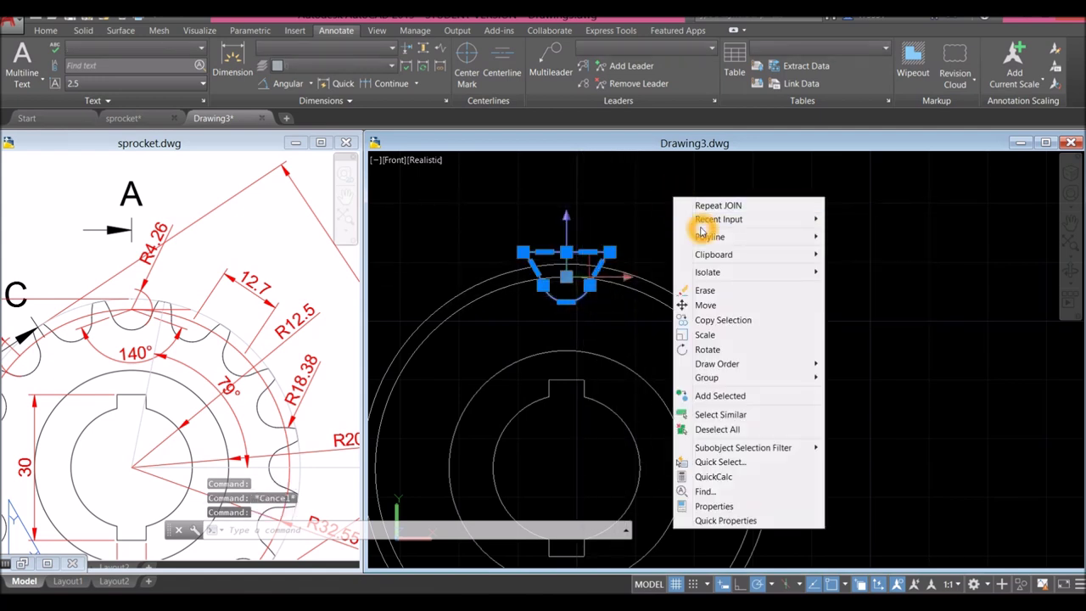
mouse_move(718, 272)
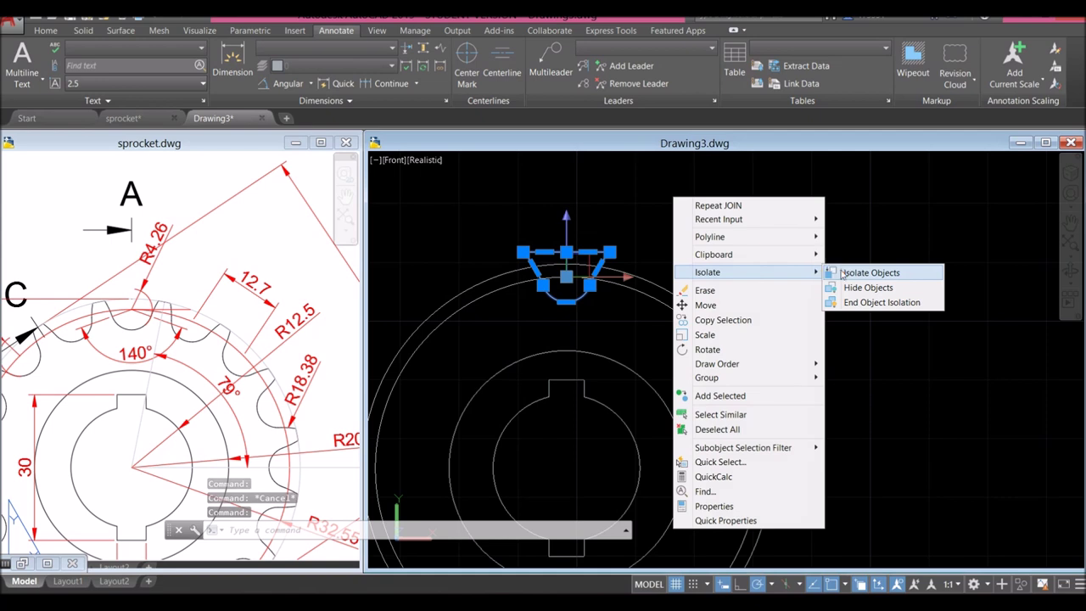
left_click(869, 289)
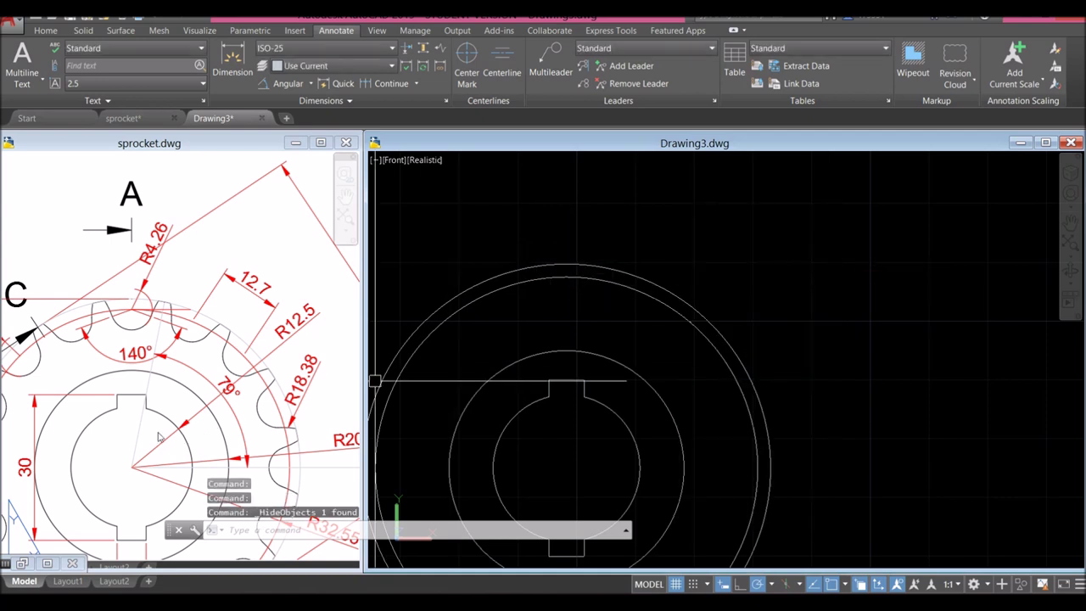
- Examine the dimensioned inclined section view and the outer tooth circle of the front view in sprocket.dwg
left_click(187, 386)
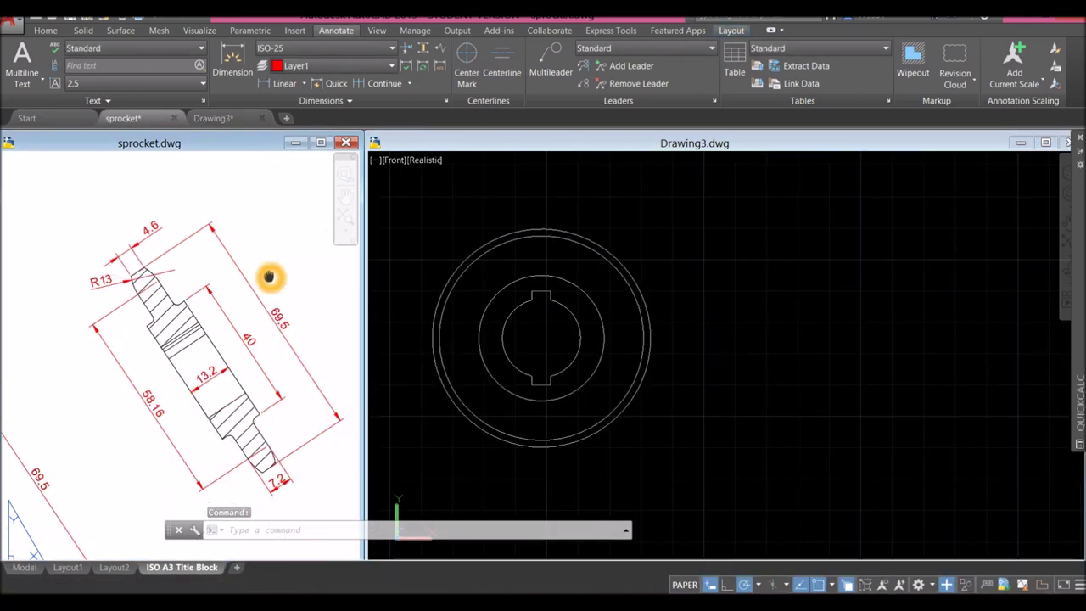
middle_click_drag(269, 277, 255, 249)
scroll(246, 250, "down", 2)
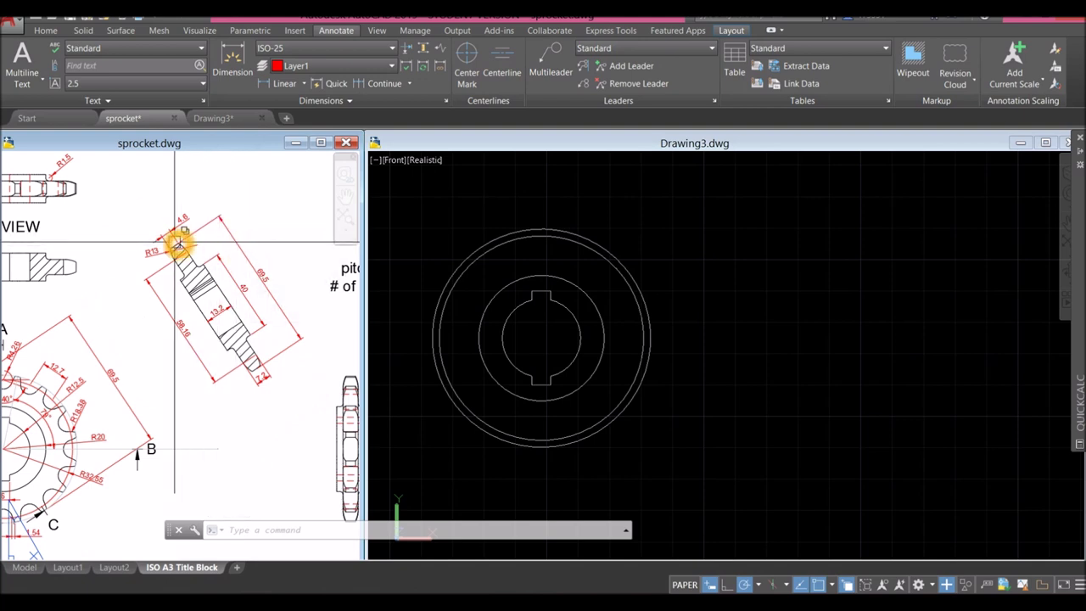
middle_click_drag(184, 359, 279, 310)
scroll(275, 331, "down", 2)
scroll(111, 361, "up", 3)
scroll(155, 344, "up", 3)
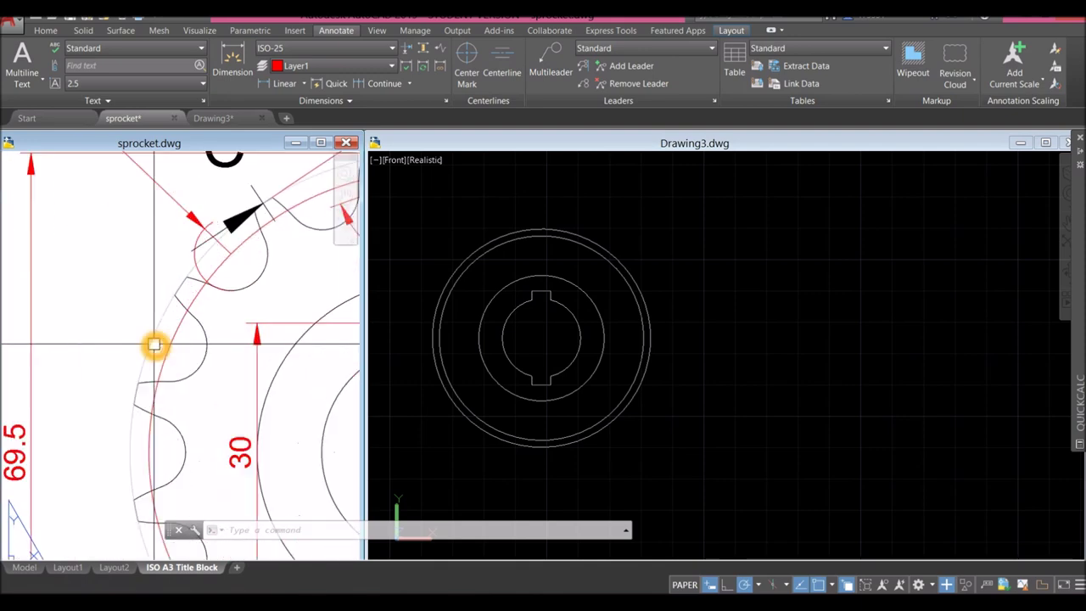
left_click(126, 449)
scroll(104, 348, "down", 5)
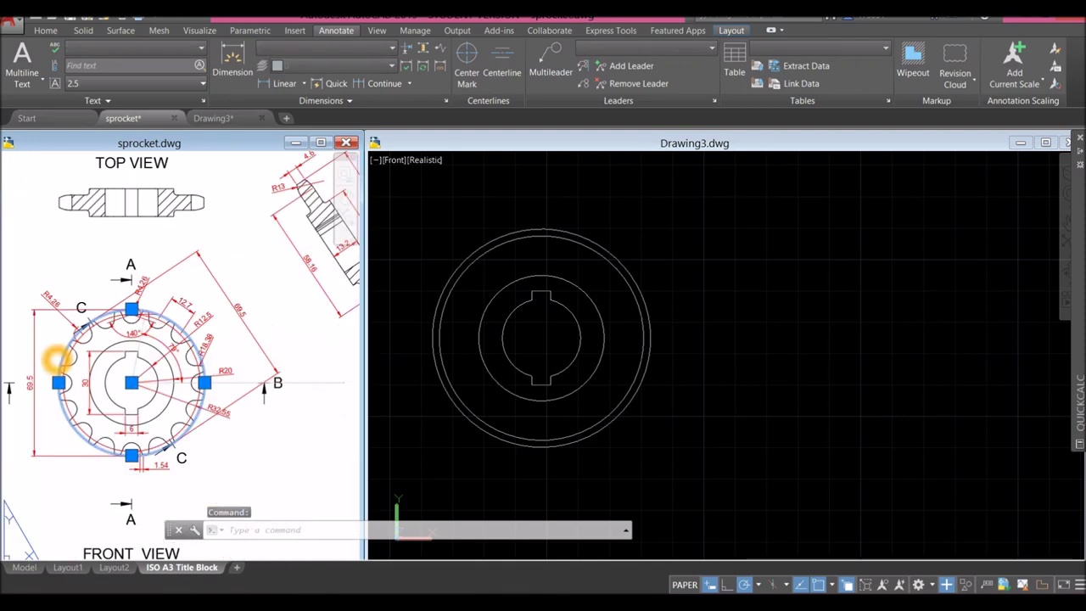
key("Escape")
middle_click_drag(105, 348, 51, 395)
- In Drawing3, draw a 69.5 vertical line beside the sprocket circles, starting level with the outer circle's bottom quadrant
left_click(673, 282)
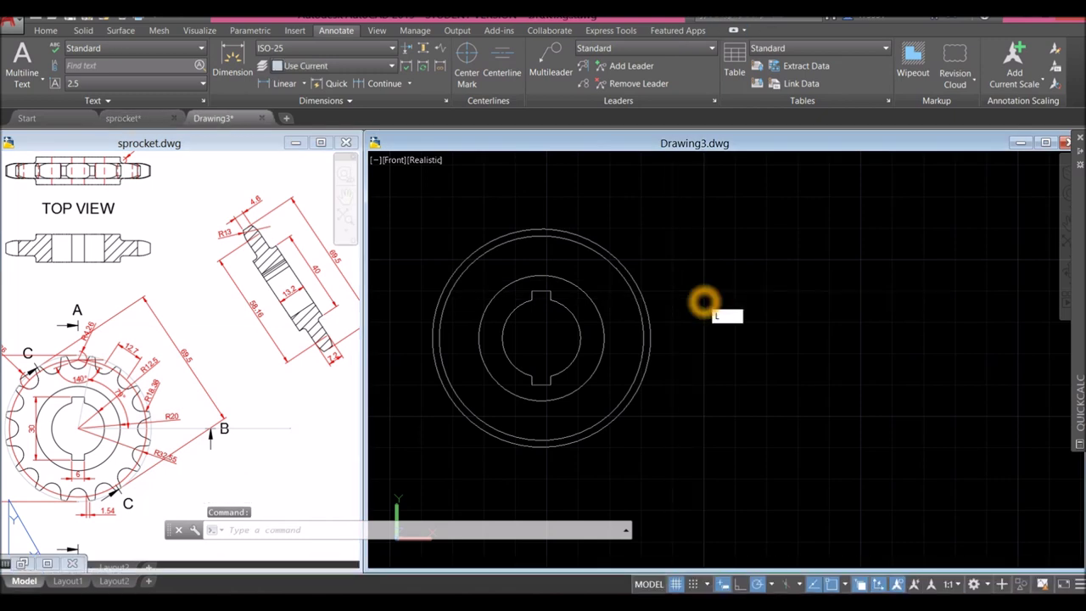
type("l")
key("Return")
left_click(542, 447)
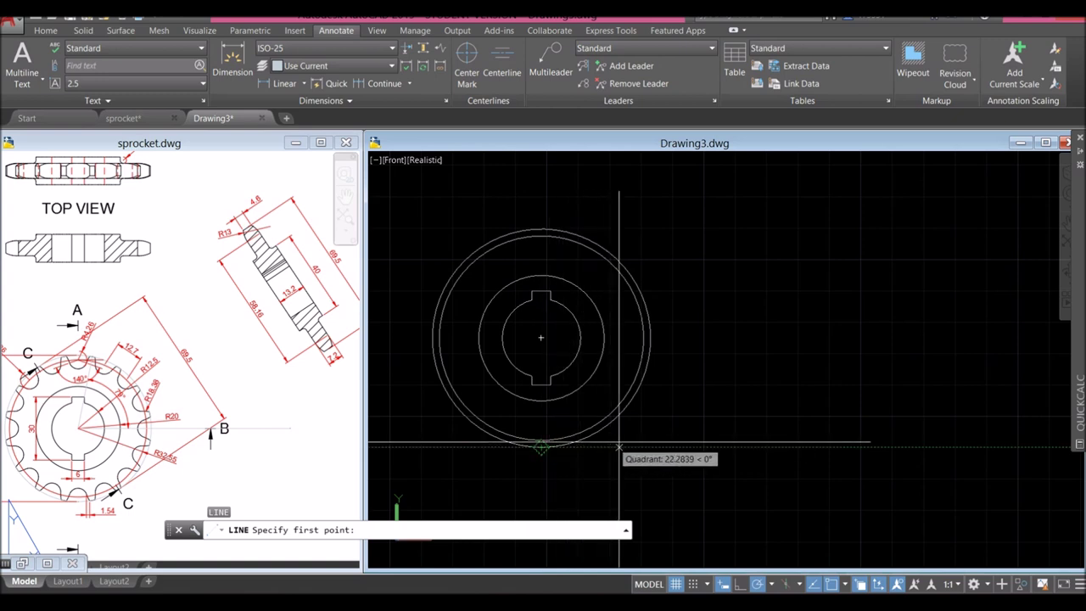
left_click(765, 446)
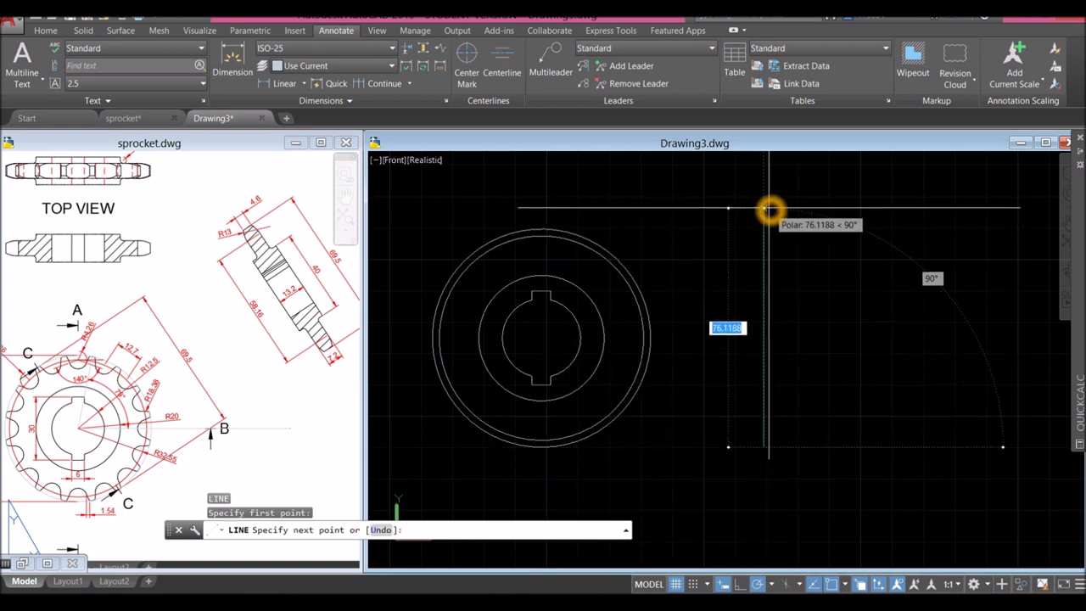
left_click(763, 200)
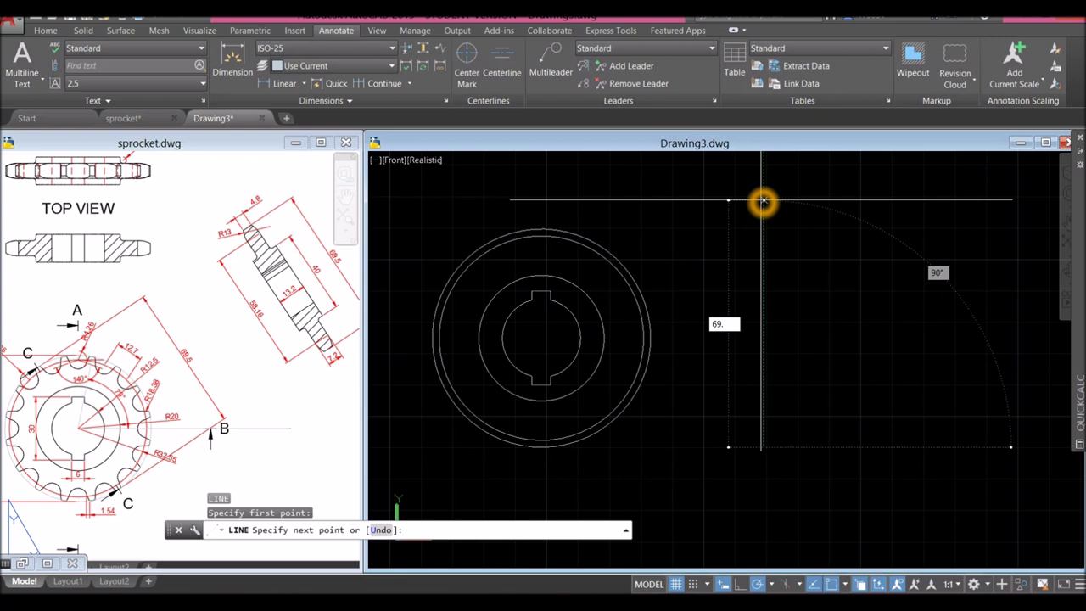
type("69.5")
key("Return")
right_click(806, 196)
left_click(825, 202)
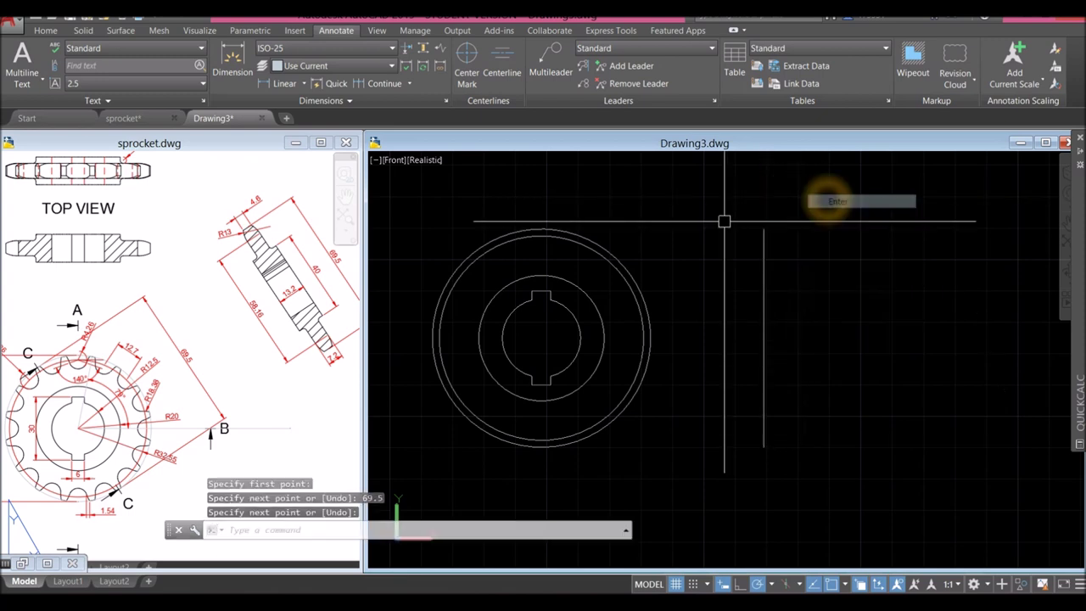
- Examine the tooth tip's width and flank radius dimensions in the inclined section view of sprocket.dwg
scroll(794, 246, "up", 2)
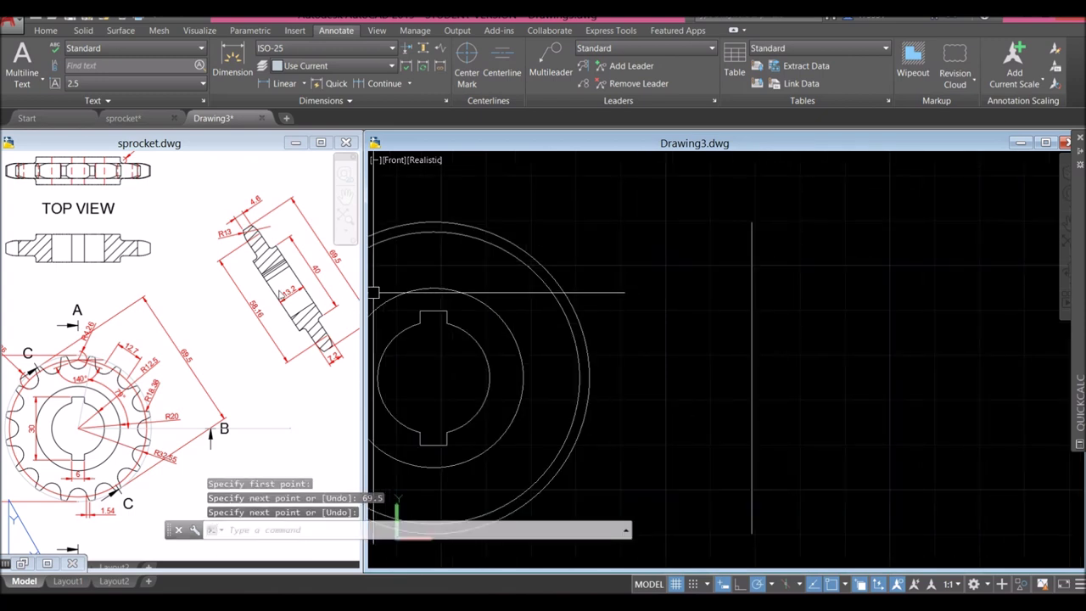
left_click(262, 262)
scroll(272, 238, "up", 3)
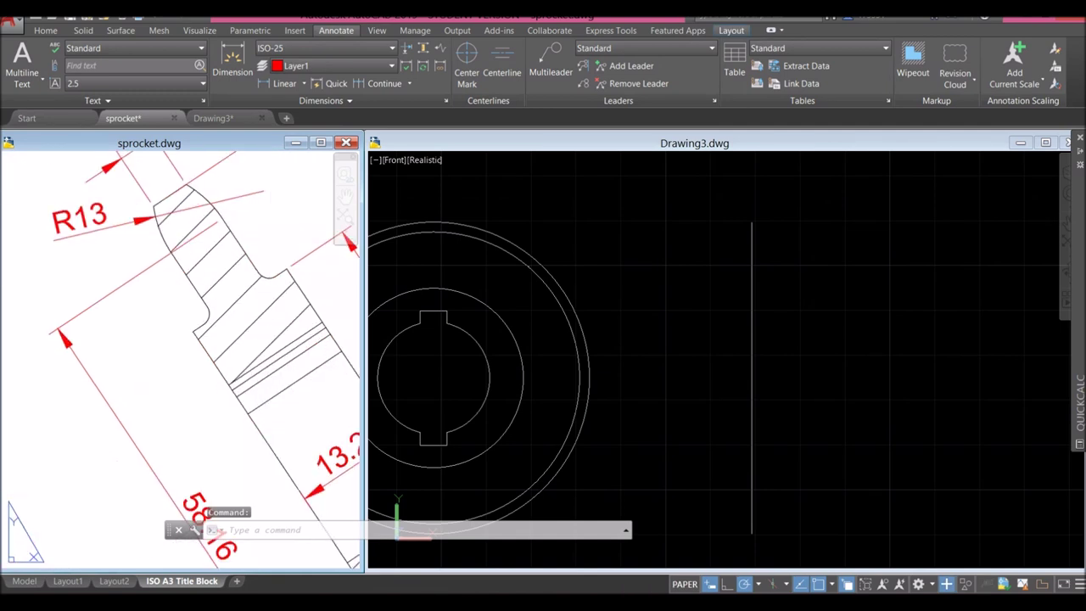
scroll(246, 348, "down", 2)
scroll(244, 351, "up", 3)
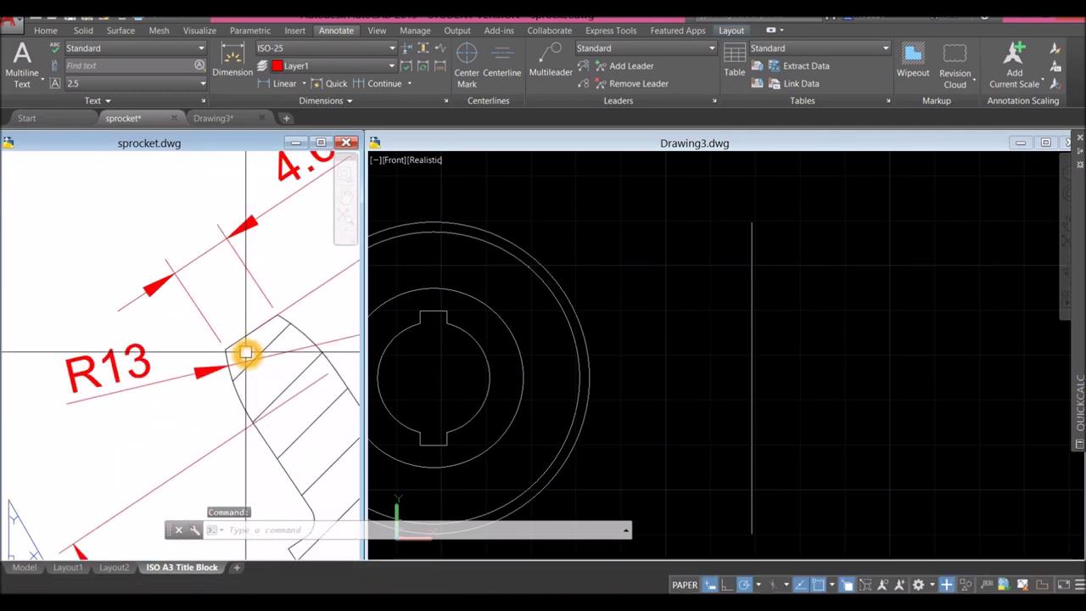
scroll(212, 314, "down", 2)
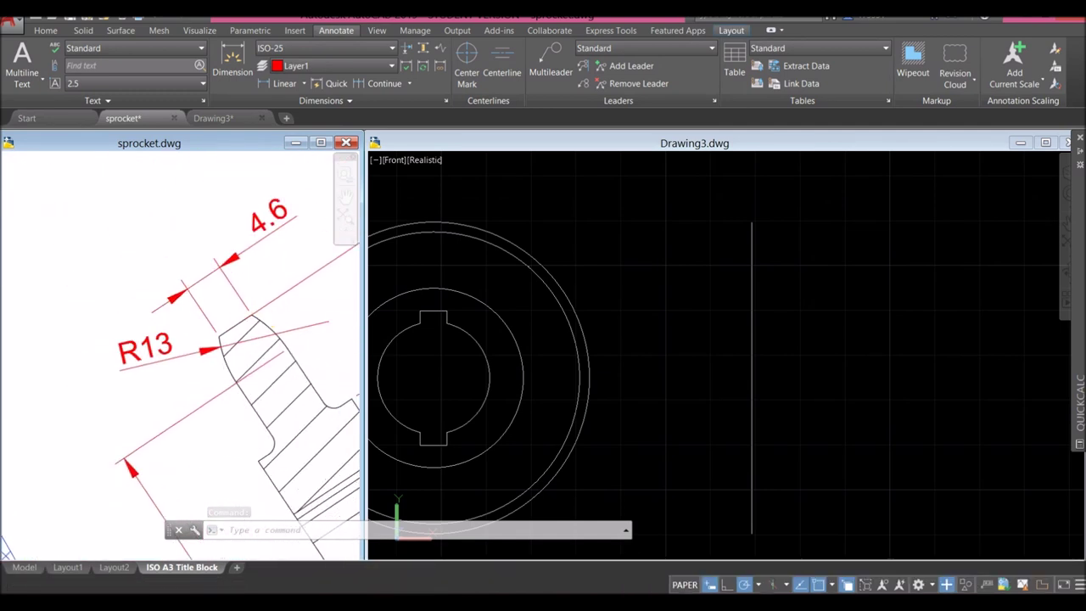
scroll(253, 317, "down", 1)
- In Drawing3, draw a 4.6 horizontal line centred on the vertical line's upper end, starting 2.3 to its right
left_click(735, 215)
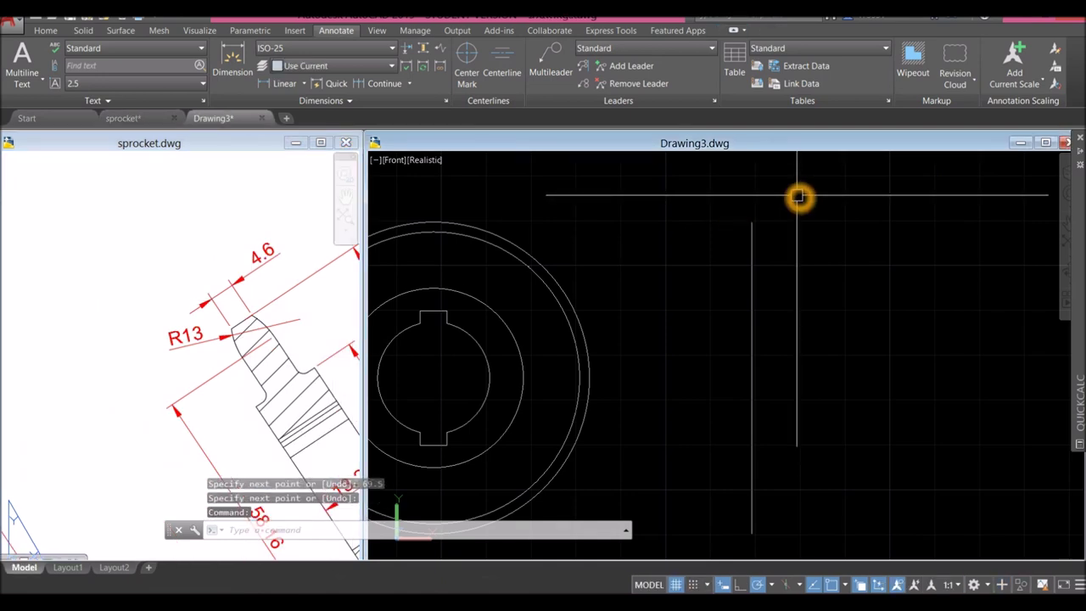
type("l")
key("Return")
scroll(742, 211, "up", 3)
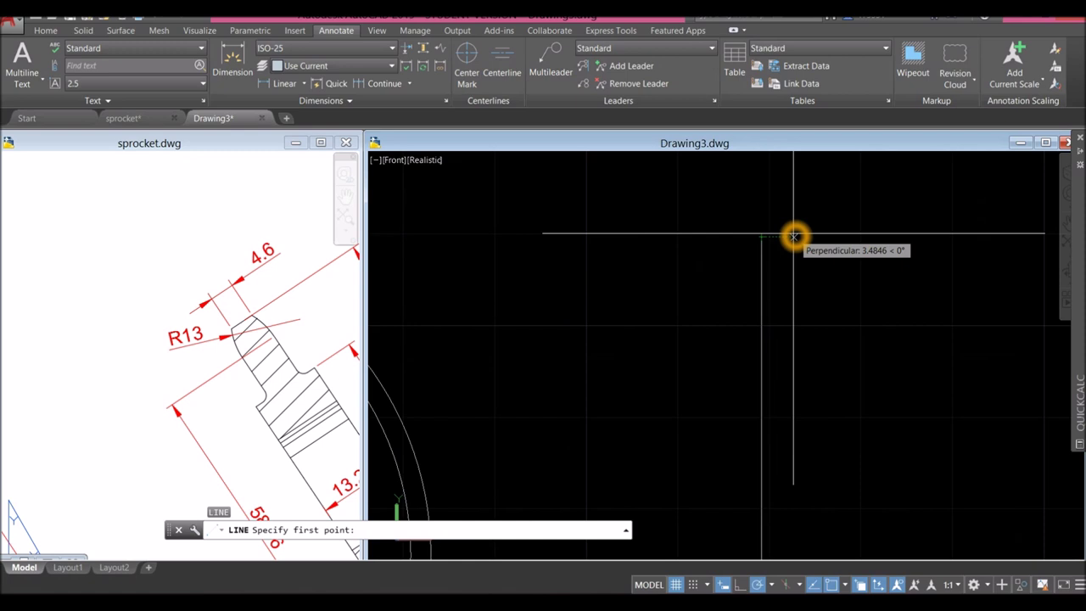
type("2.3")
key("Return")
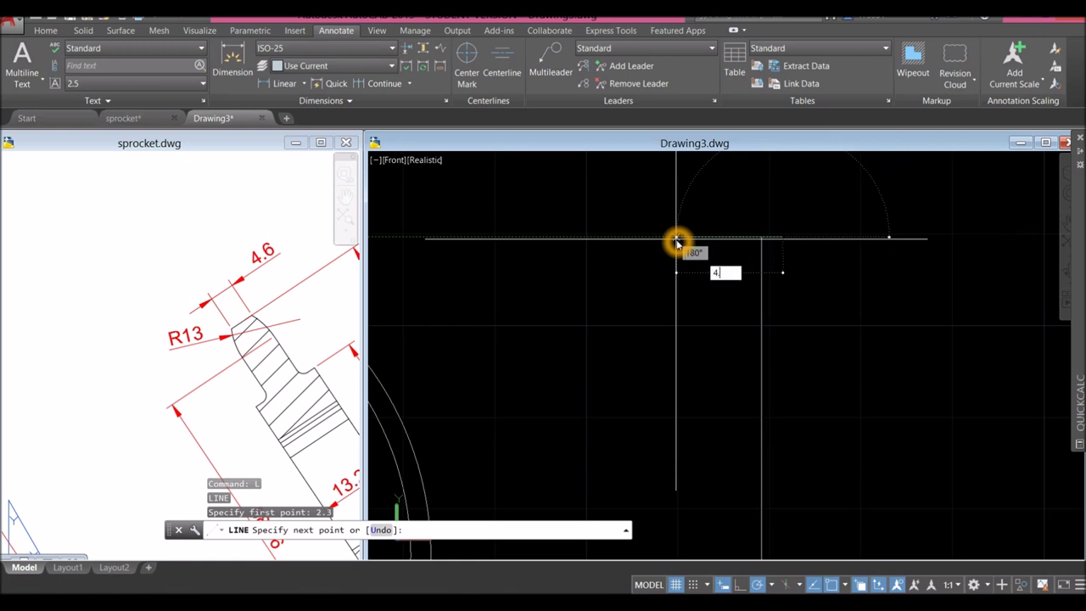
type("4.6")
key("Return")
right_click(768, 192)
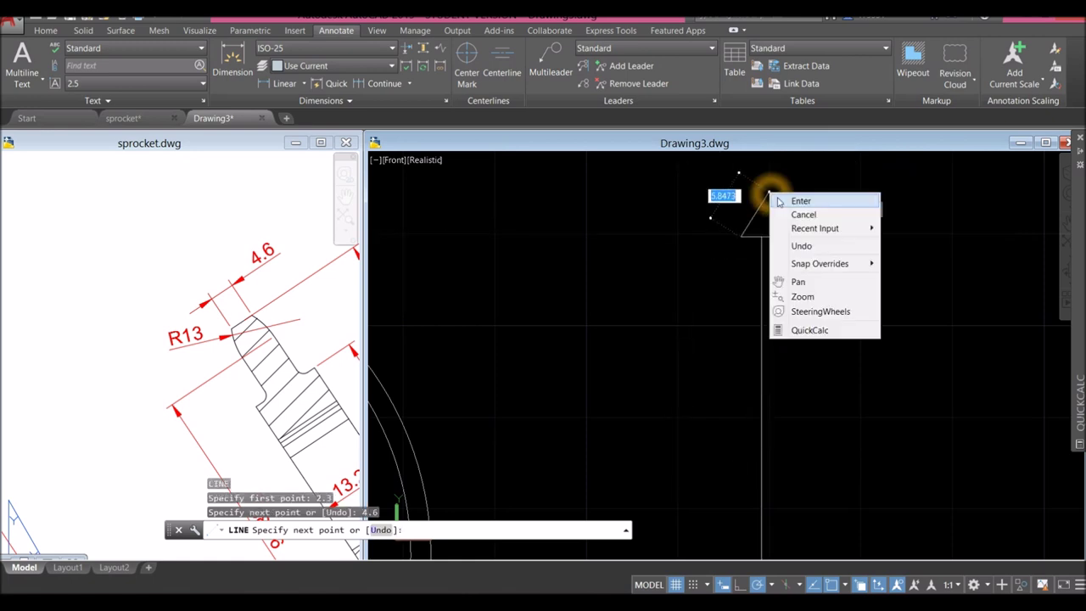
left_click(787, 201)
- Copy the 4.6 horizontal tip line from its midpoint to the lower end of the 69.5 vertical line
left_click(779, 236)
right_click(876, 166)
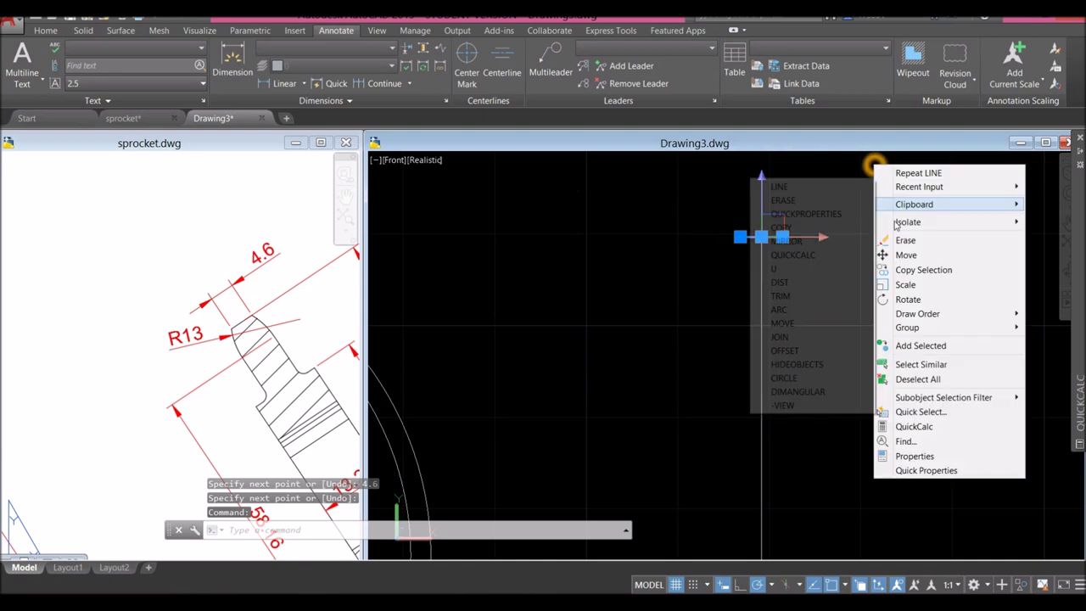
left_click(910, 270)
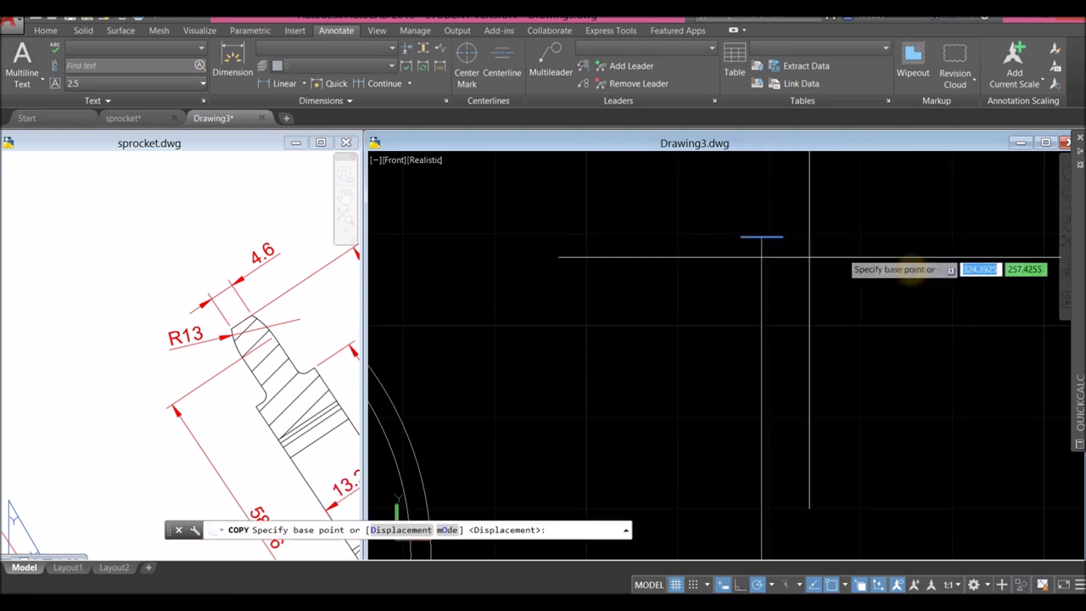
left_click(763, 242)
scroll(798, 208, "down", 3)
scroll(781, 425, "up", 2)
left_click(778, 425)
right_click(837, 349)
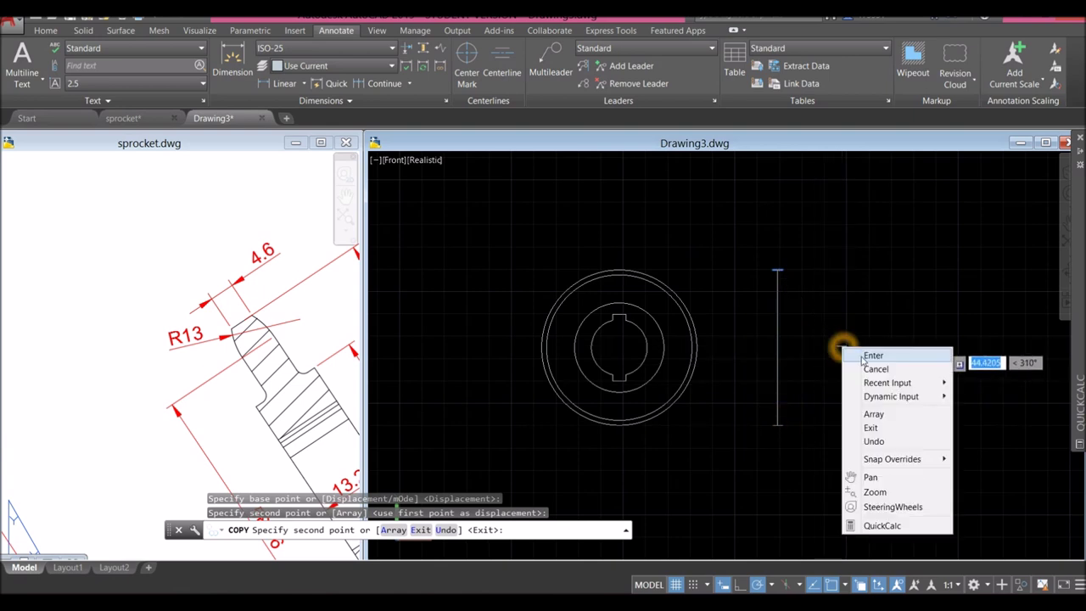
left_click(857, 352)
- Examine the hub's diameter and width dimensions in the inclined section view of sprocket.dwg
left_click(226, 334)
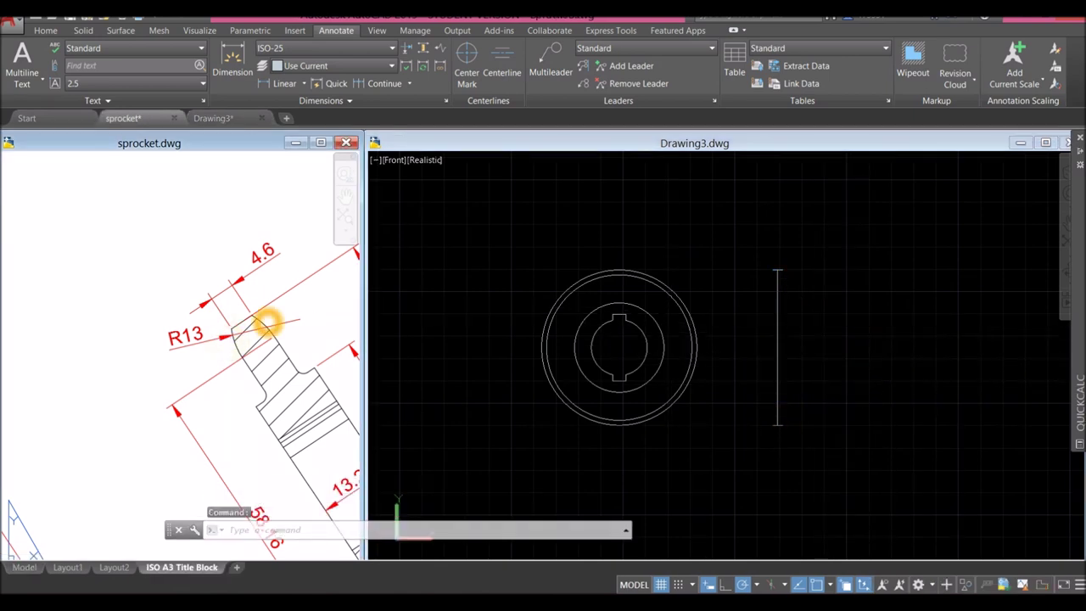
scroll(259, 316, "down", 2)
scroll(259, 315, "down", 4)
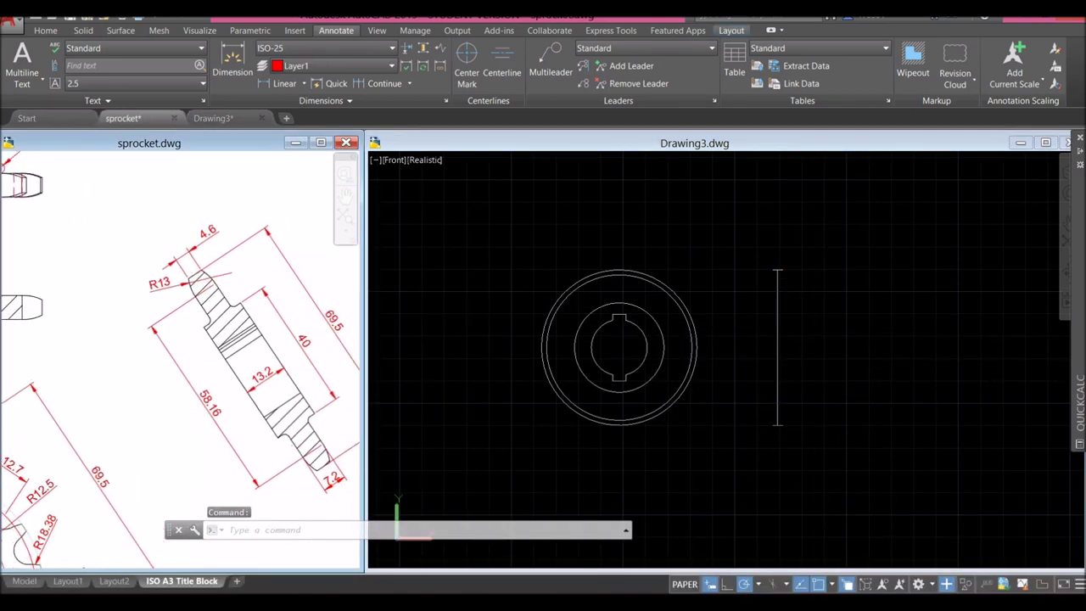
scroll(200, 280, "up", 3)
scroll(212, 301, "down", 3)
middle_click_drag(213, 301, 145, 235)
scroll(239, 328, "down", 2)
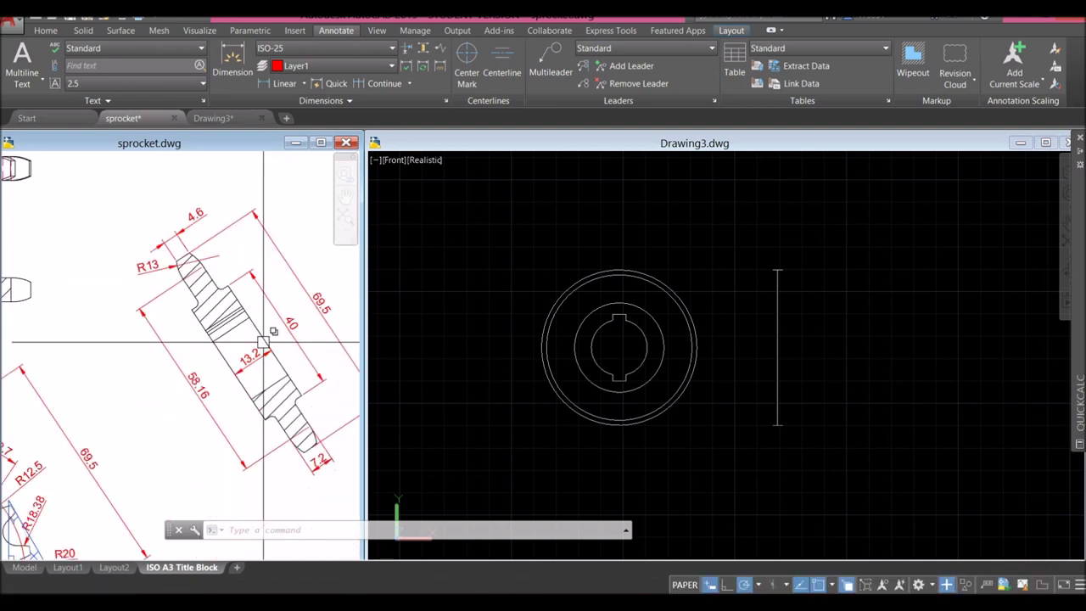
left_click(282, 343)
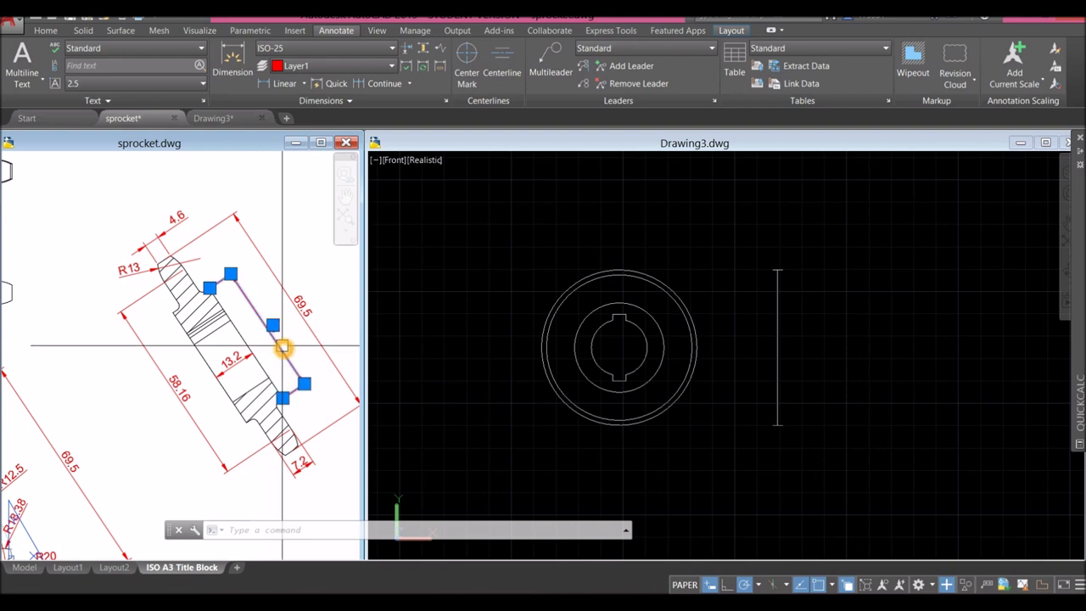
key("Escape")
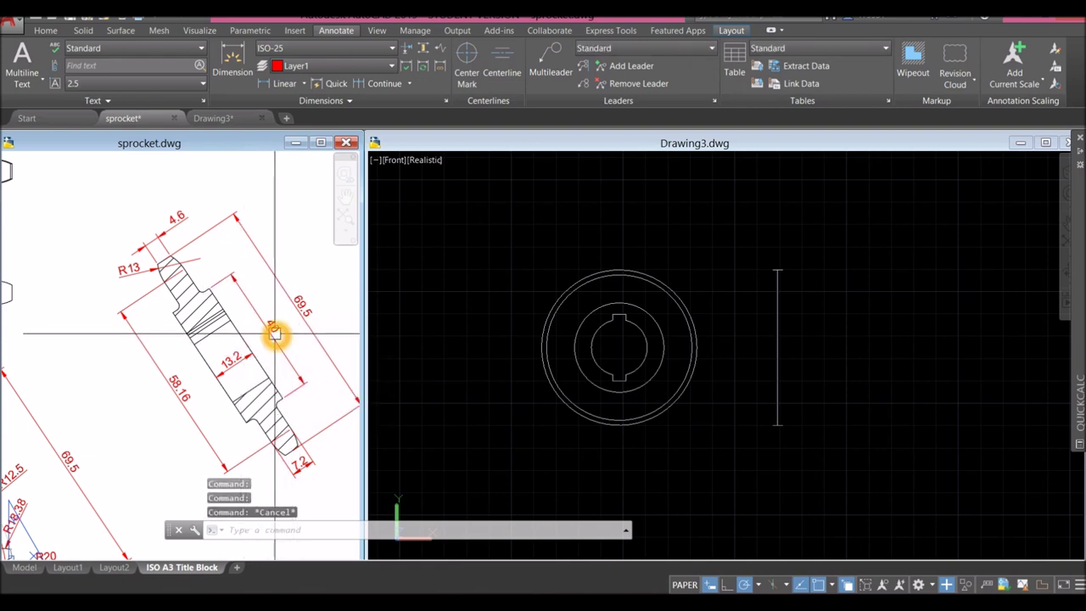
left_click(782, 333)
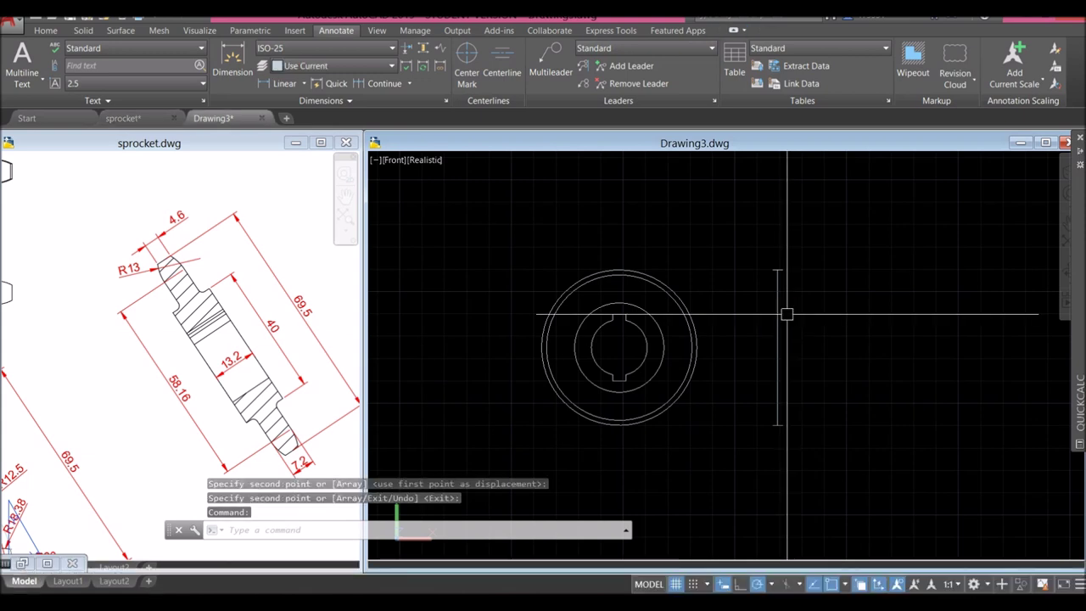
left_click(757, 319)
type("l")
key("Return")
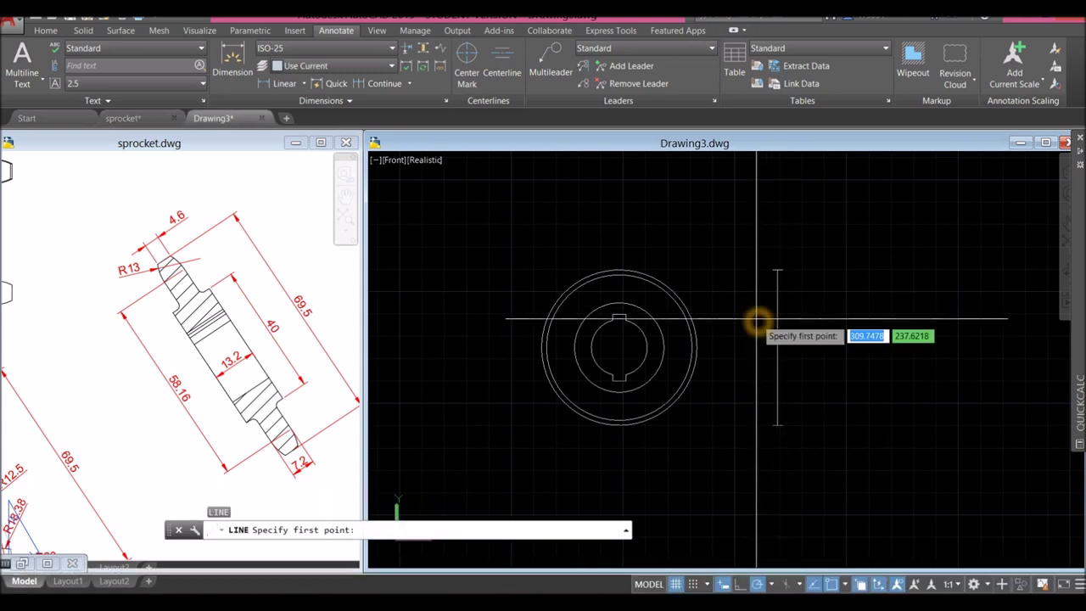
scroll(764, 328, "up", 2)
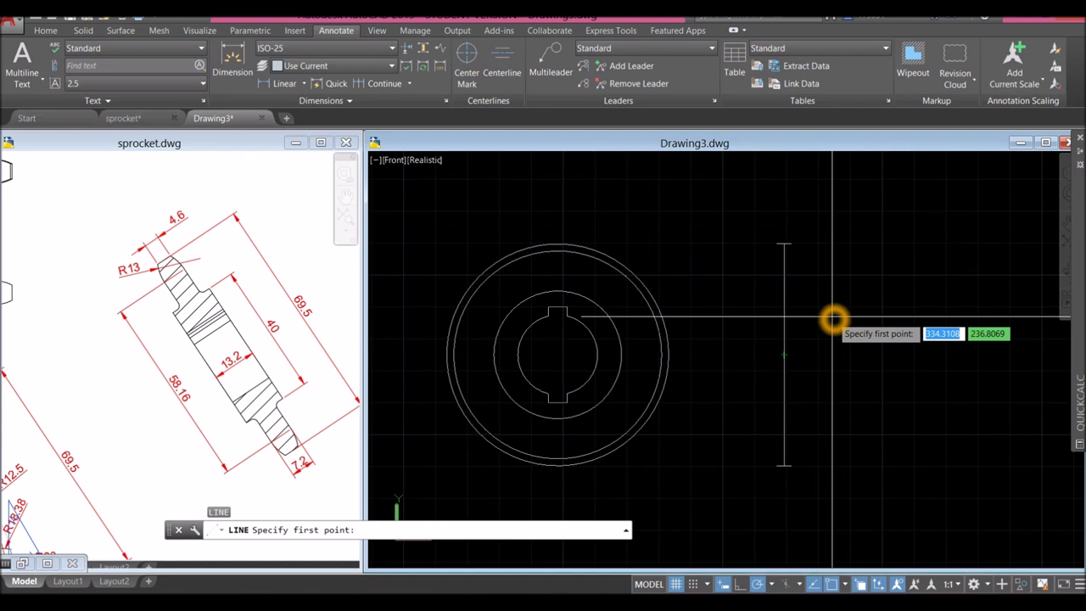
key("Escape")
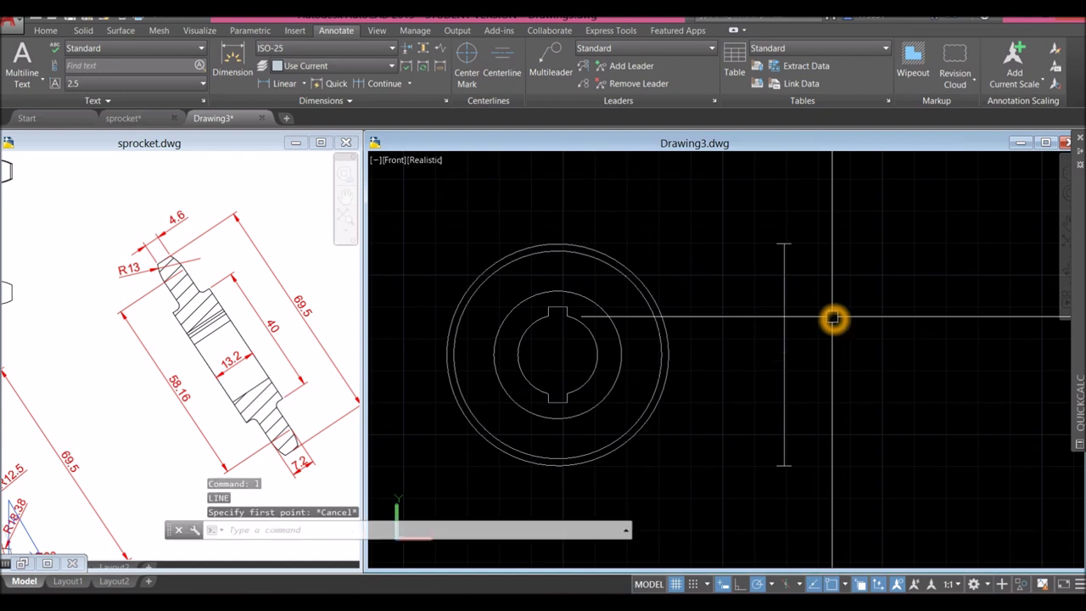
mouse_move(1079, 399)
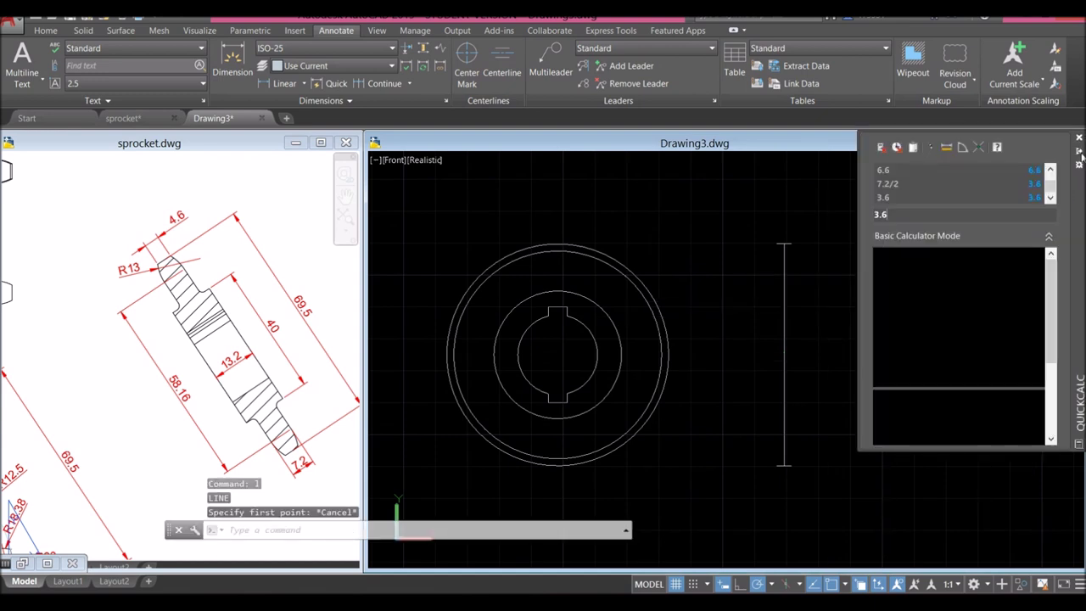
key("Escape")
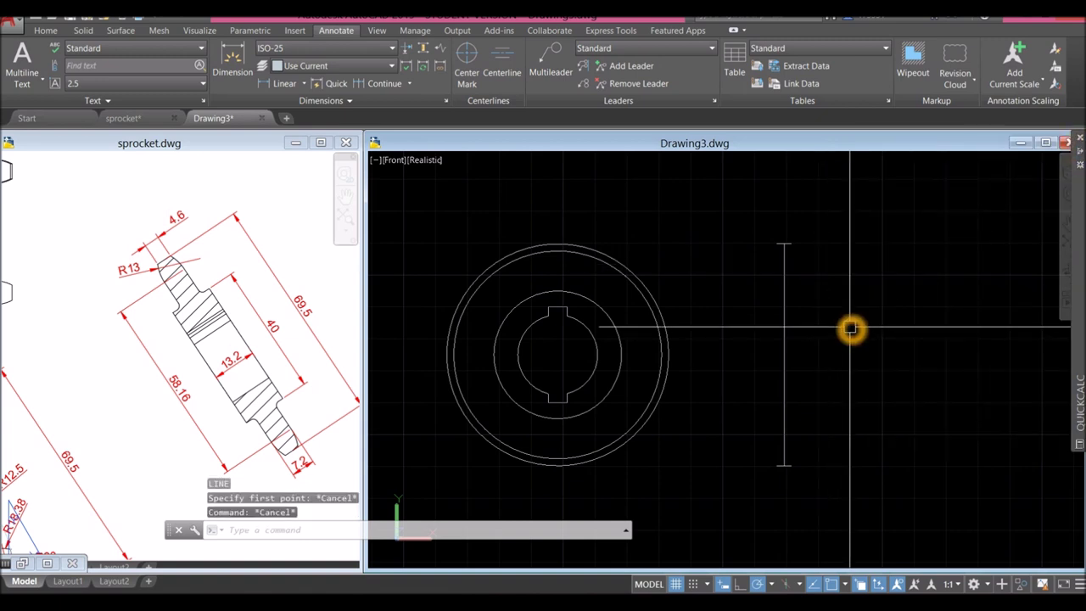
- In Drawing3, draw a 13.2 horizontal line centred on the vertical line's midpoint, starting 6.6 to its right
key("Return")
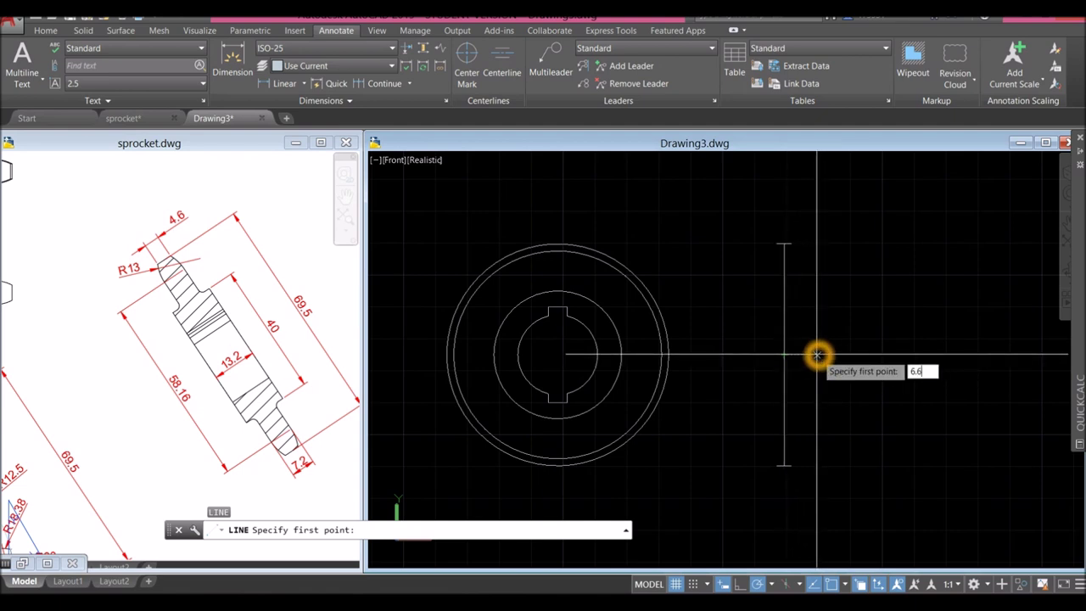
type("6.6")
key("Return")
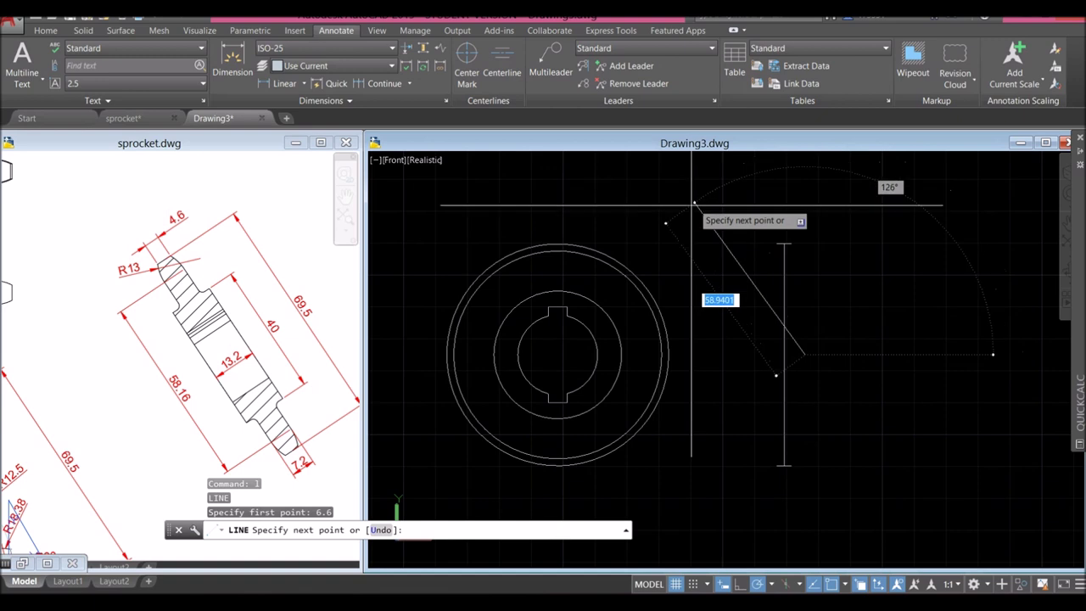
left_click(737, 356)
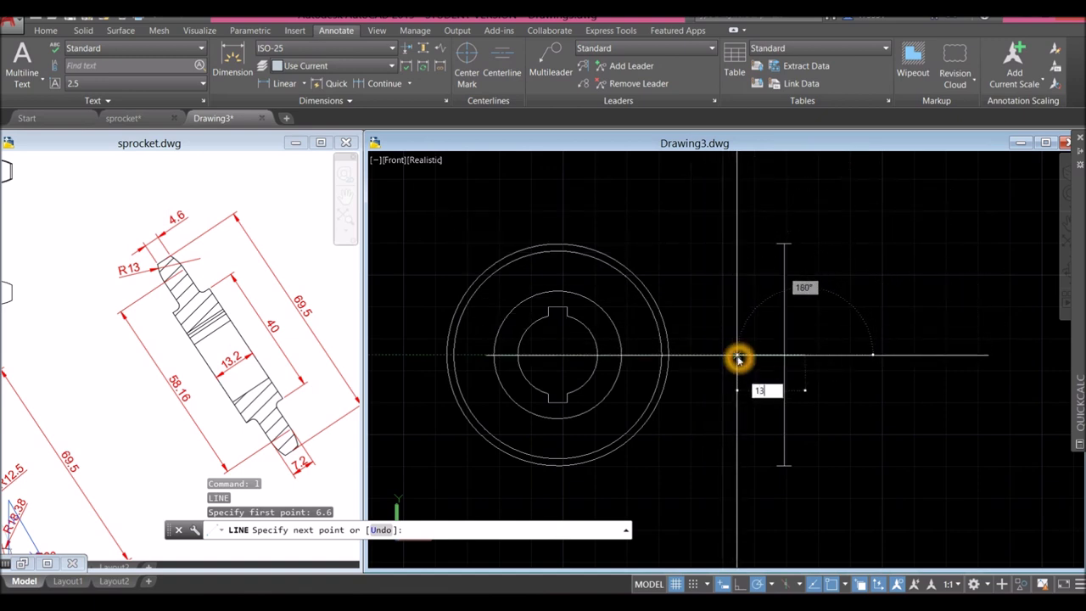
key("Return")
right_click(808, 271)
left_click(854, 274)
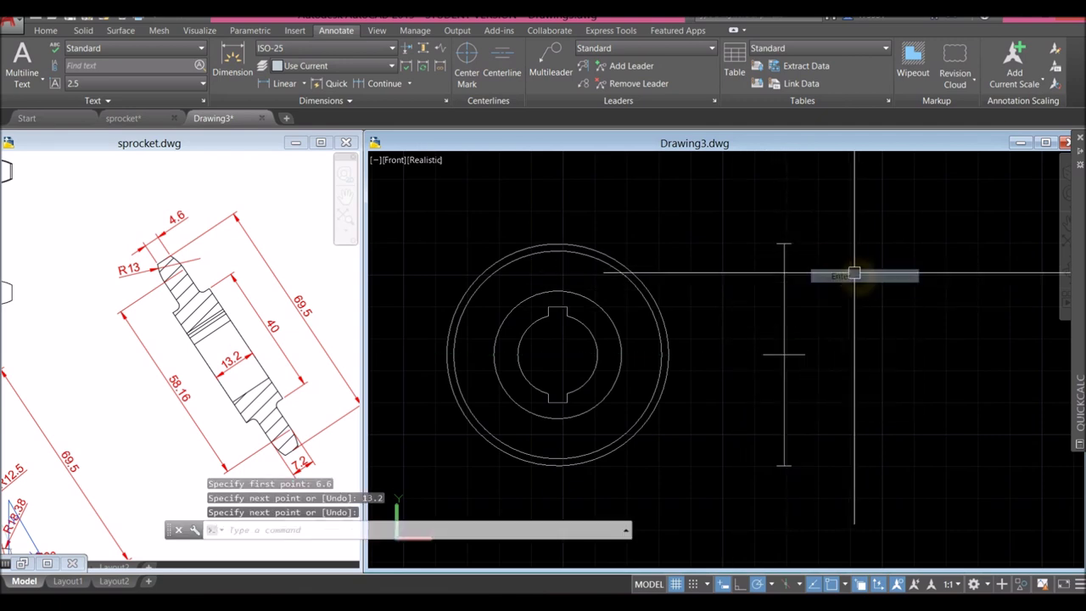
- From the 13.2 line's right end, draw a line 20 upward and a horizontal line back to above its left end
left_click(281, 335)
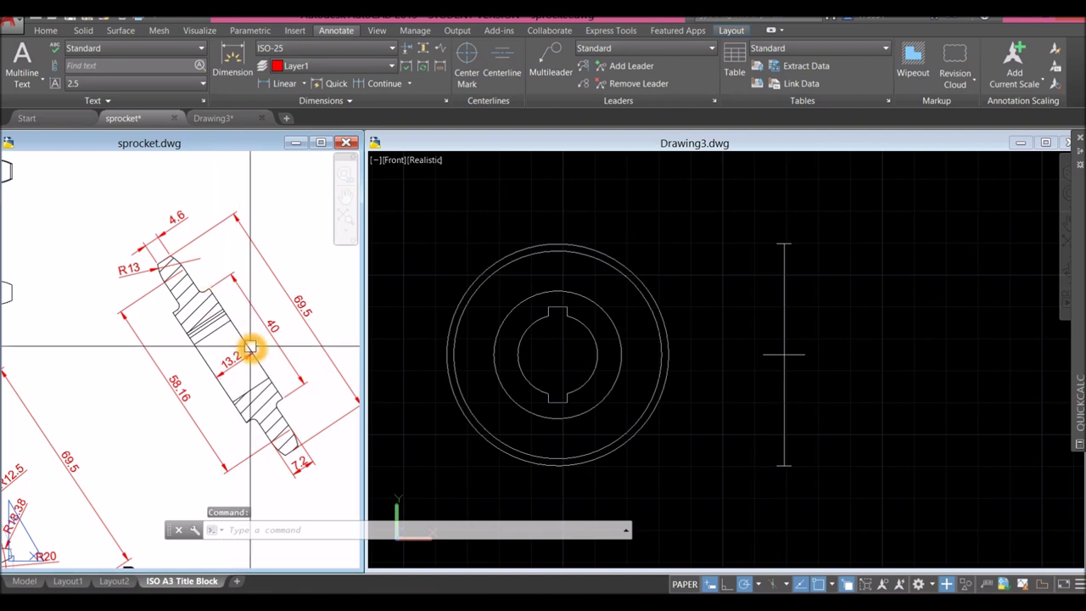
left_click(274, 339)
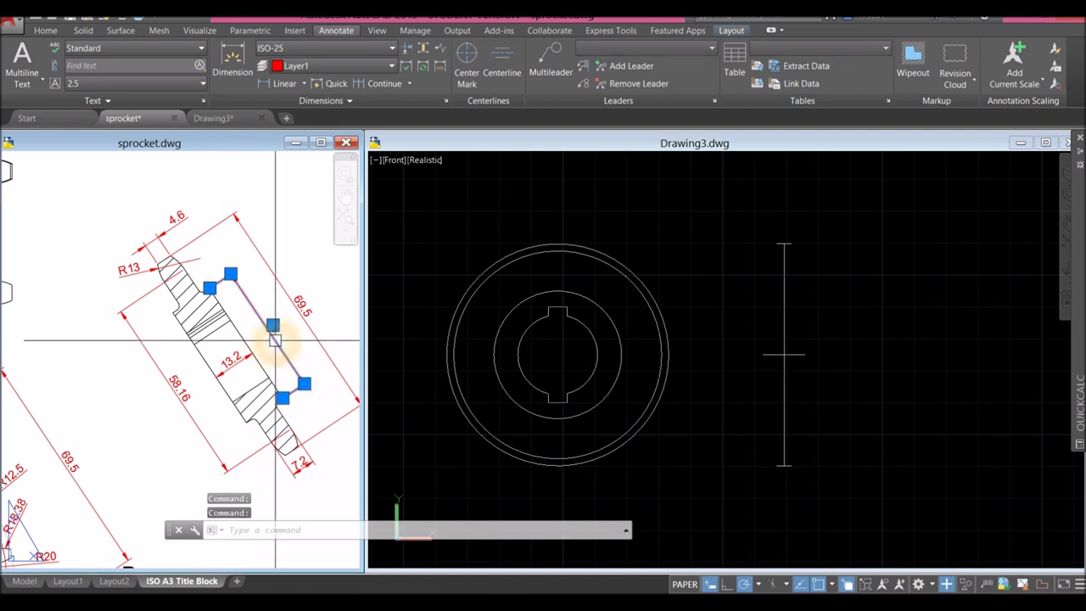
key("Escape")
left_click(819, 304)
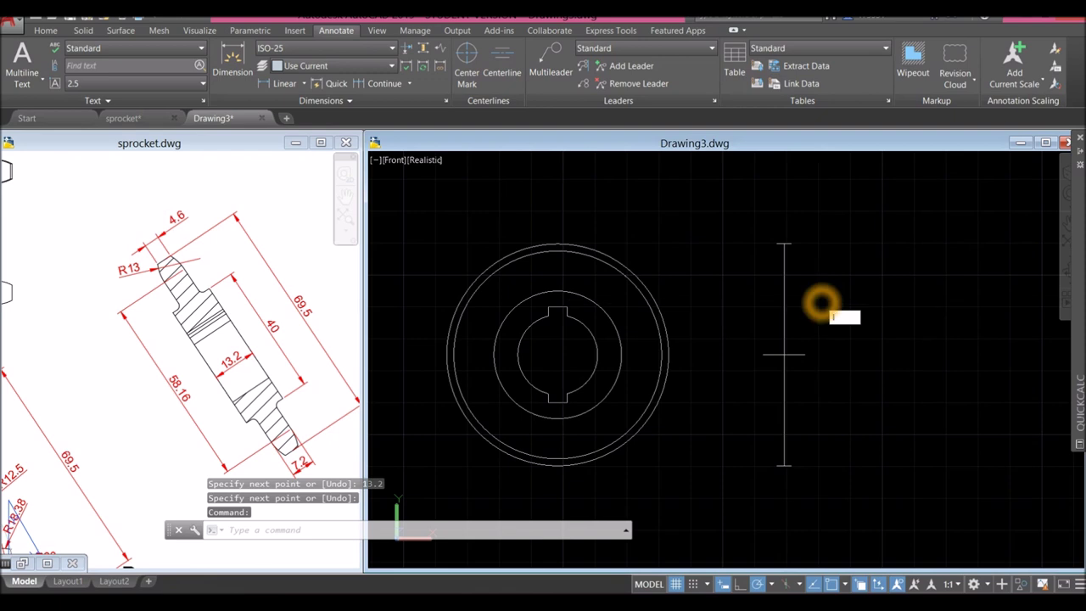
type("l")
key("Return")
left_click(805, 359)
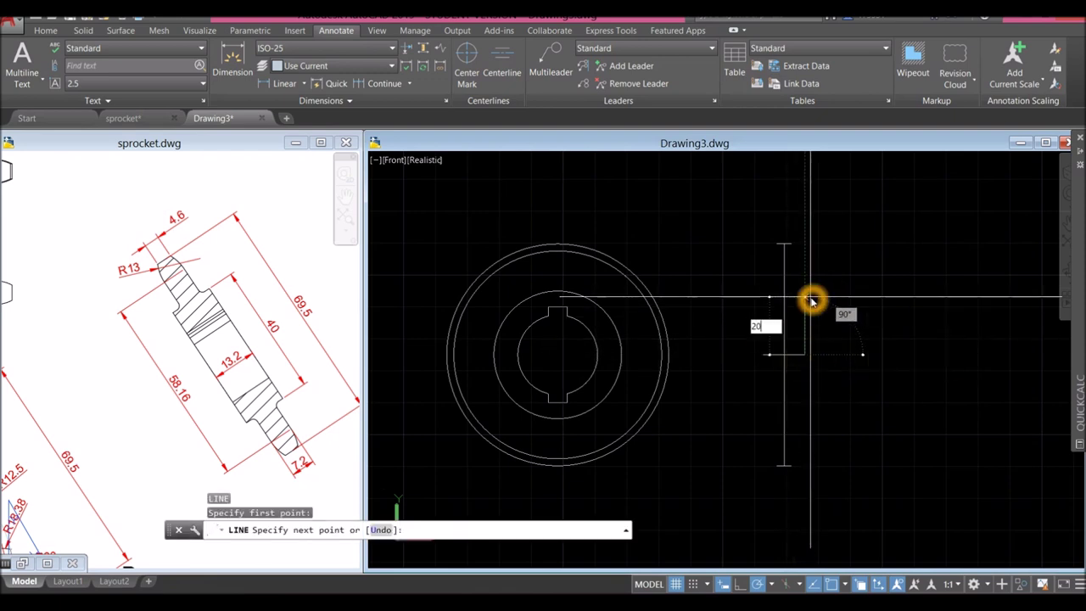
key("Return")
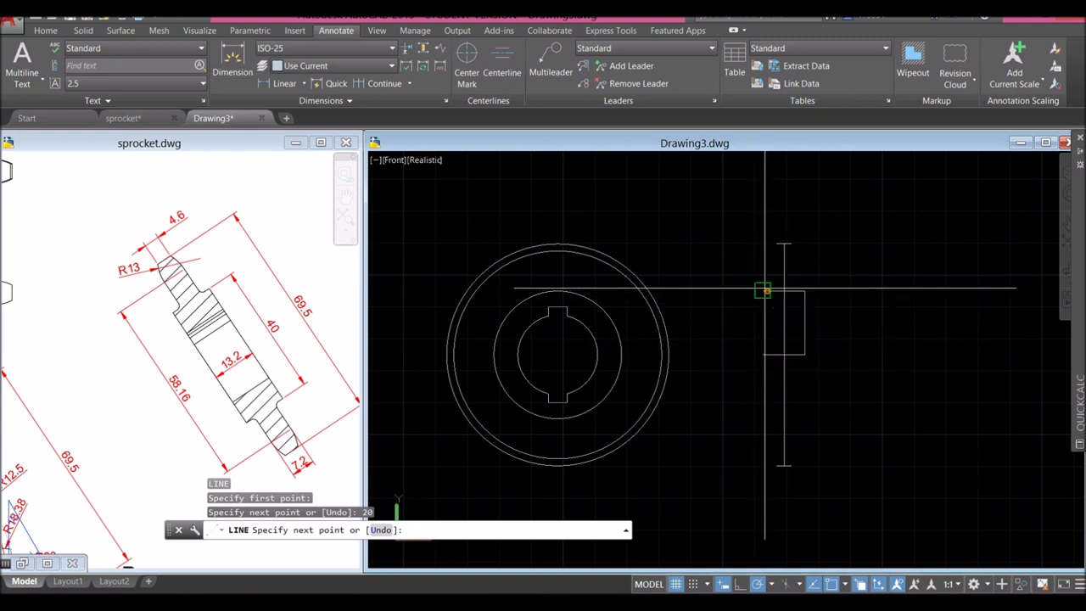
left_click(763, 290)
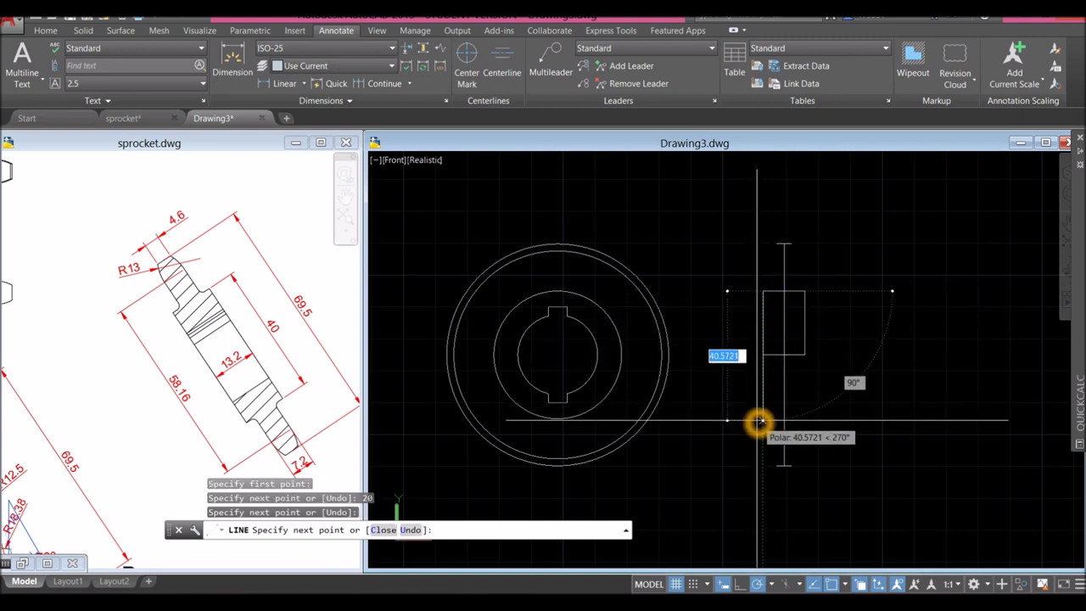
- Complete the hub rectangle with a 40 line downward, a horizontal lower edge and a vertical edge up to the 13.2 line's right end
type("40")
key("Return")
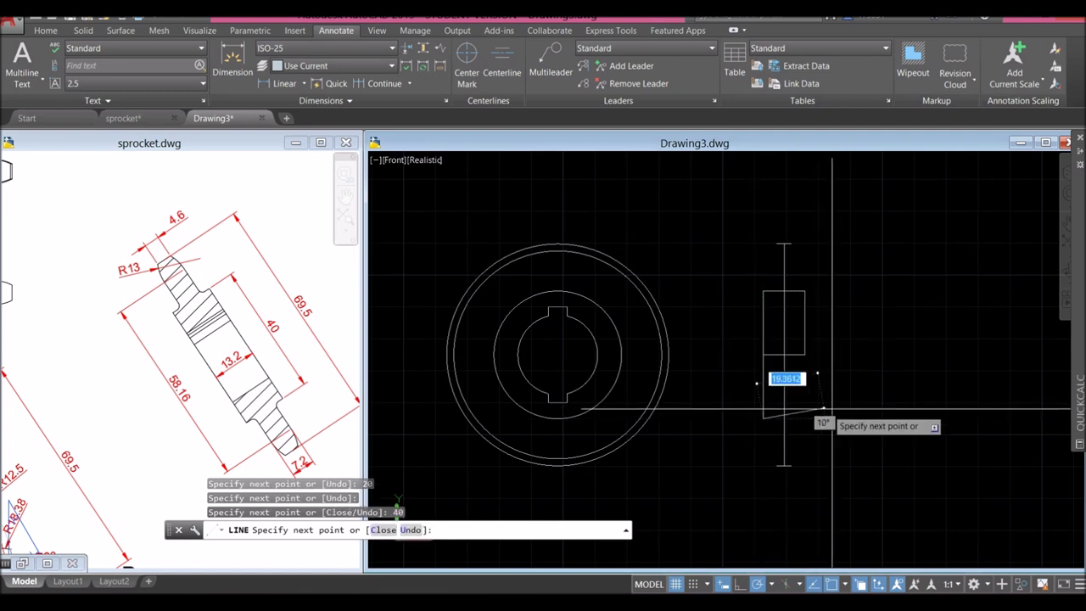
left_click(811, 422)
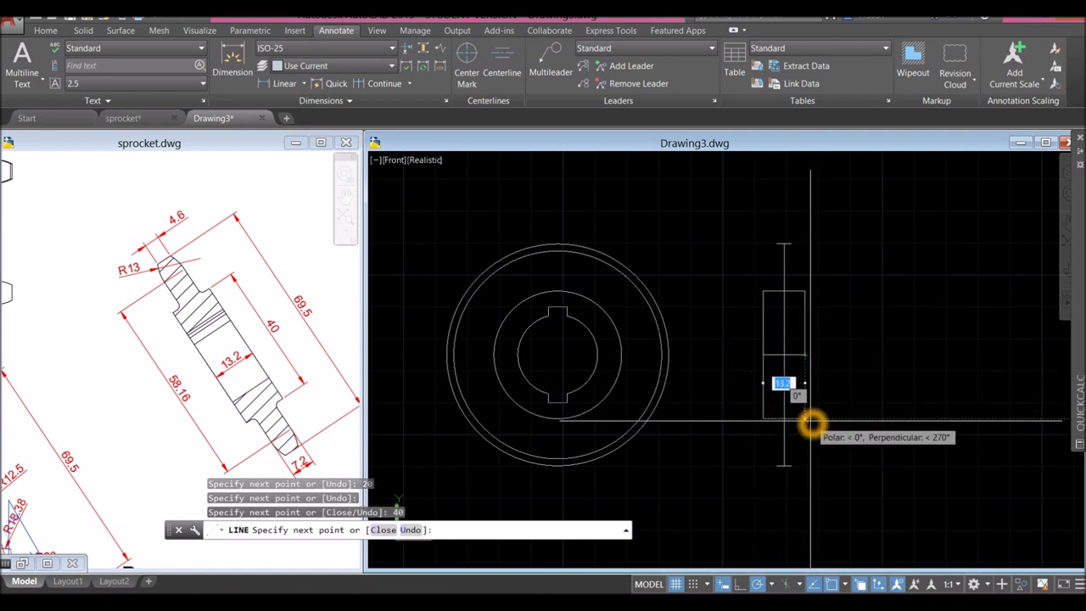
left_click(807, 354)
right_click(851, 316)
left_click(875, 325)
left_click(798, 360)
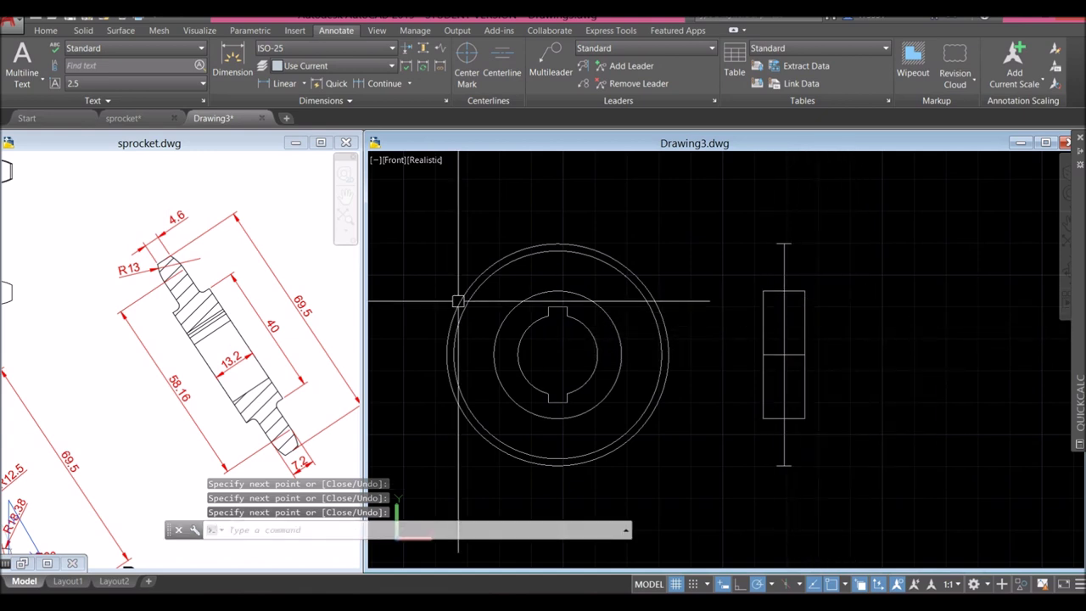
- Examine where the tooth flank arcs end and the dimension spanning them in the inclined section view of sprocket.dwg
left_click(144, 339)
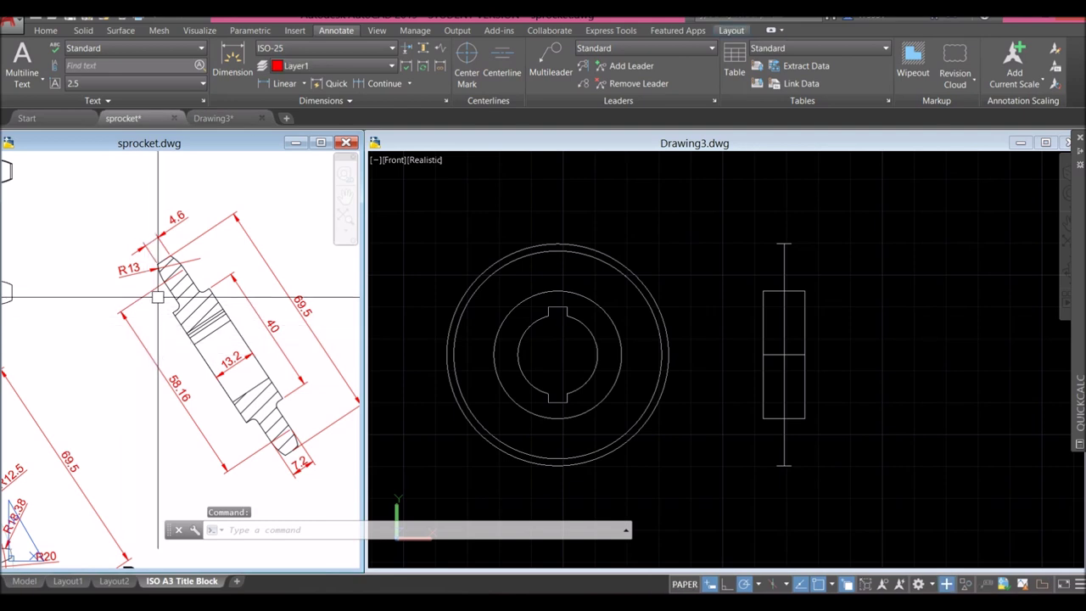
scroll(203, 276, "up", 5)
left_click(146, 260)
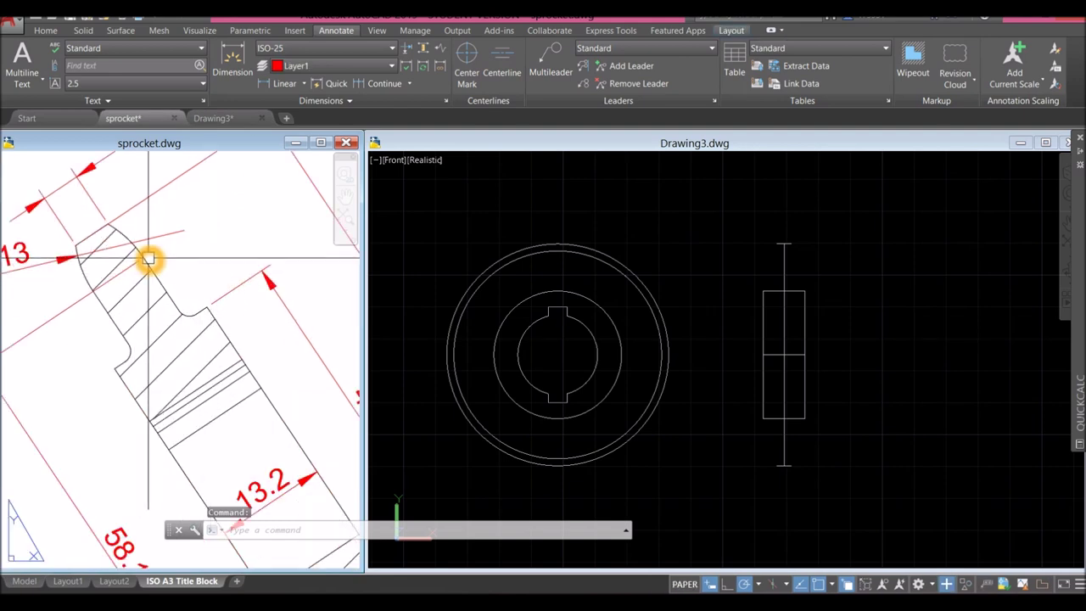
left_click(83, 280)
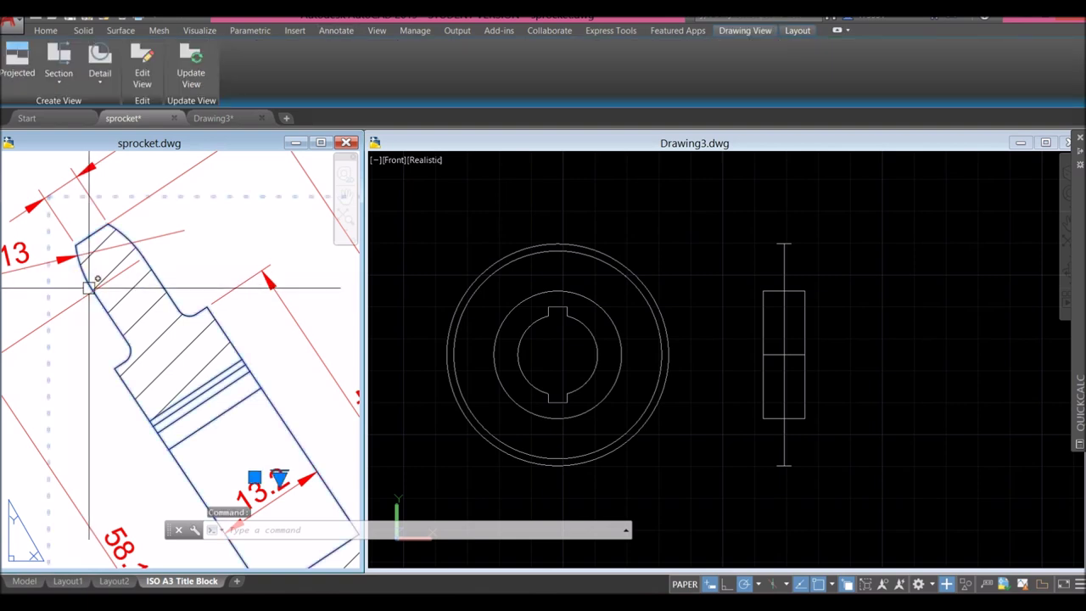
key("Escape")
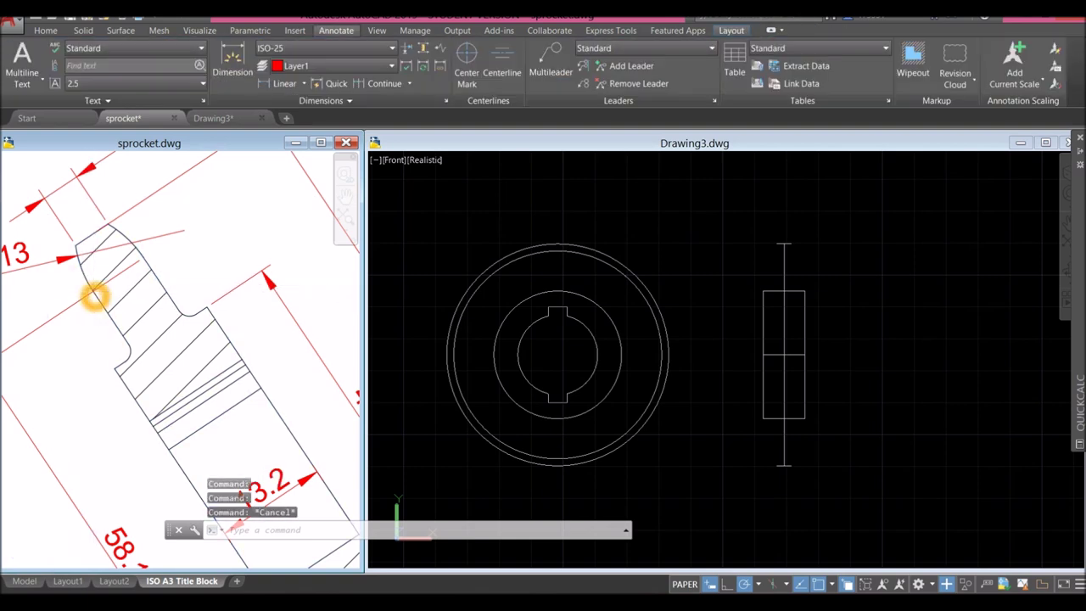
scroll(94, 295, "down", 4)
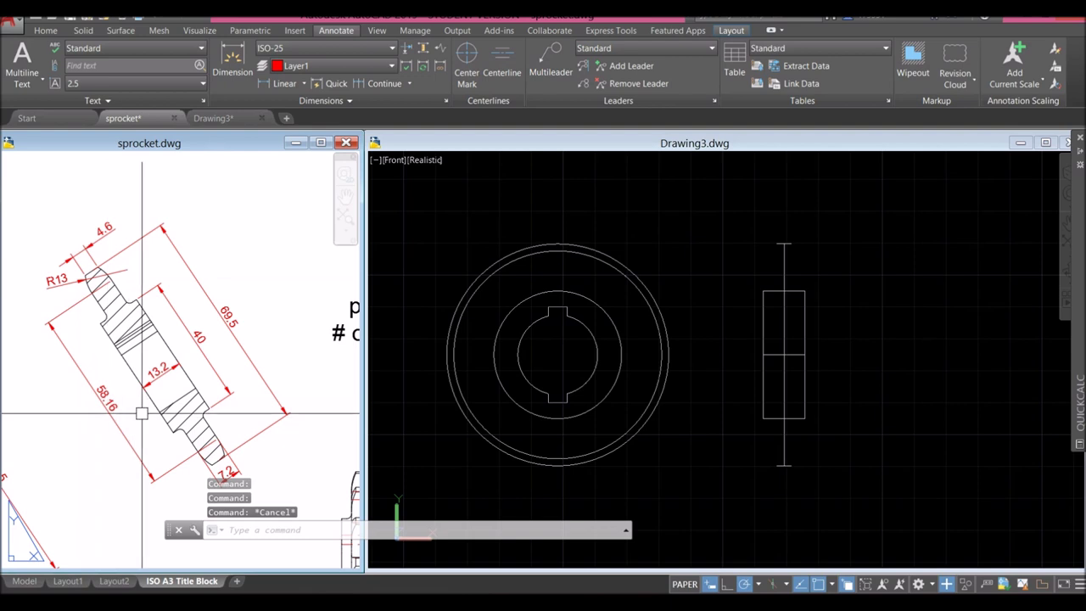
left_click(90, 301)
left_click(198, 451)
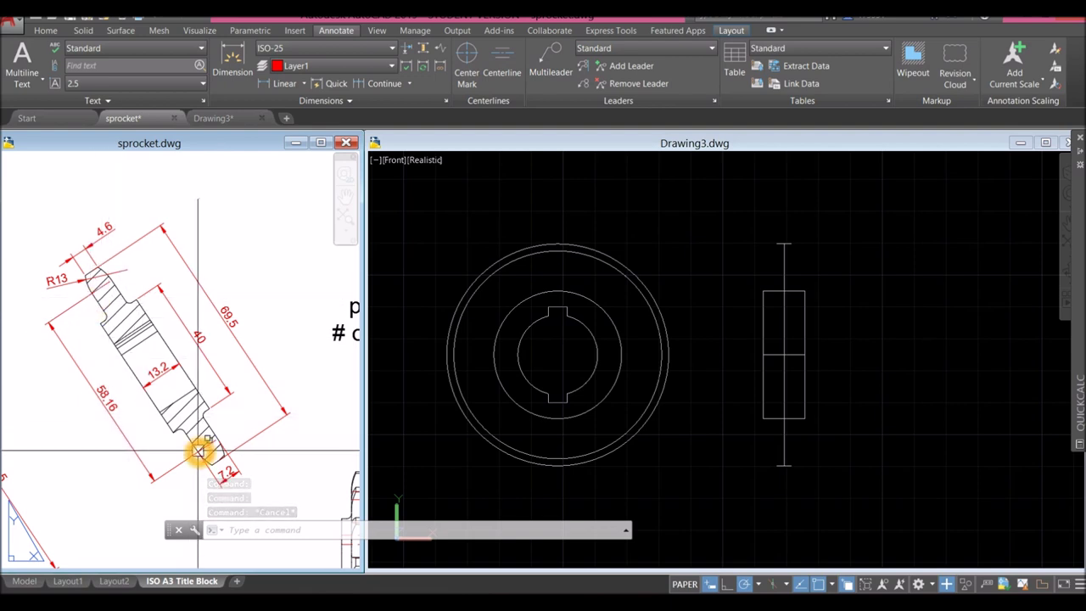
- Draw a vertical line 58.16 units long in Drawing3, to the right of the stepped side view
left_click(849, 298)
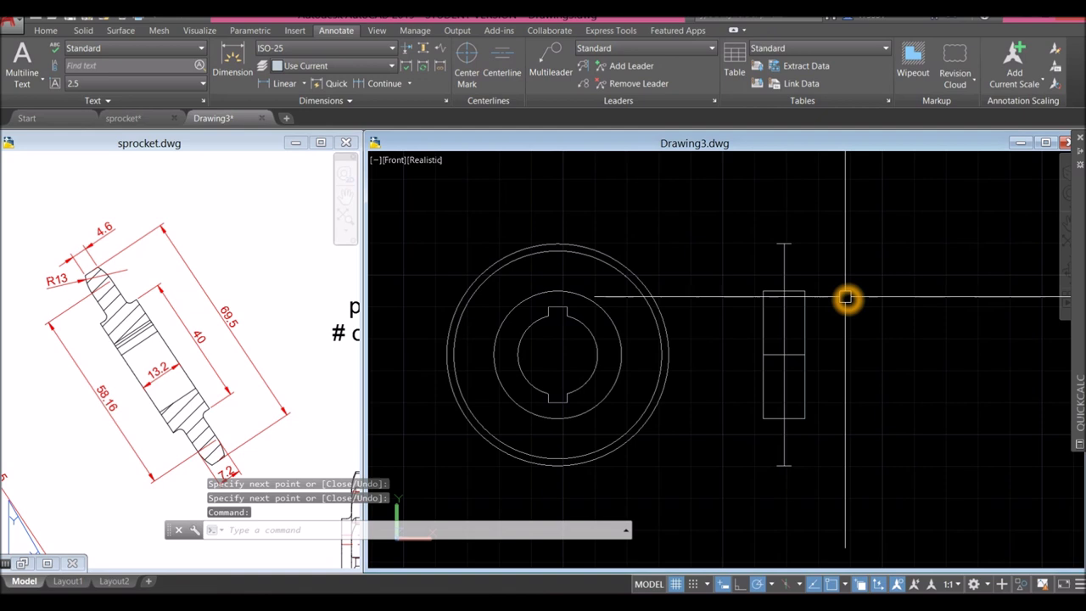
key("Return")
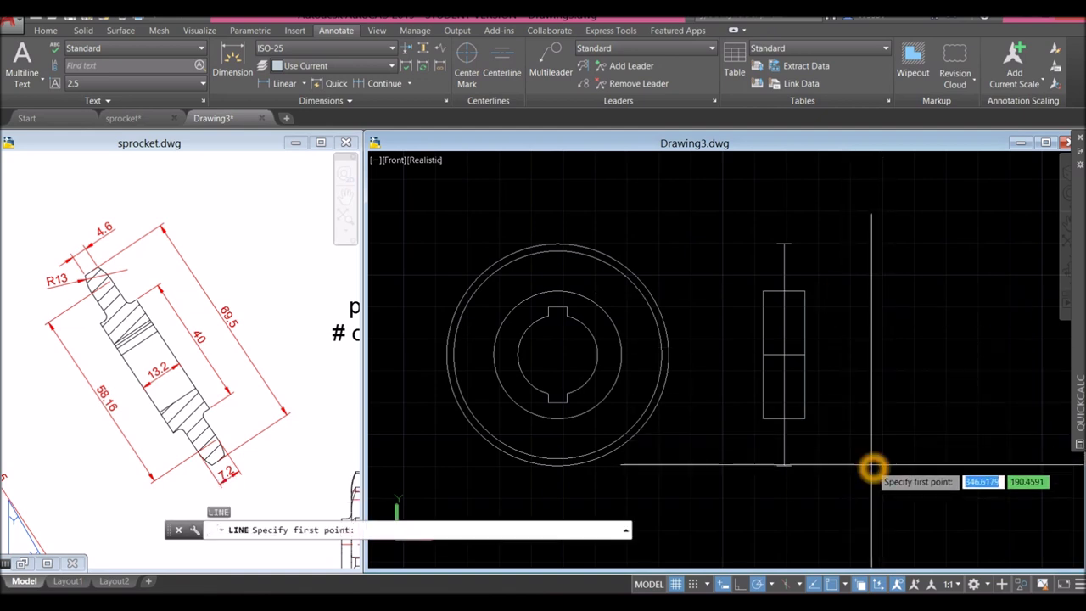
left_click(873, 465)
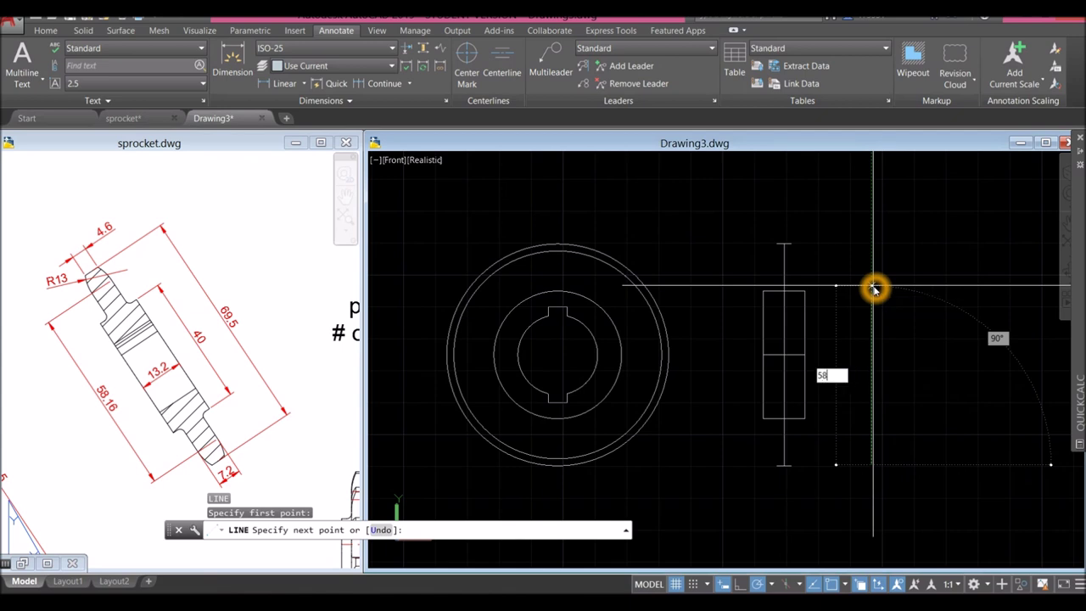
key("Return")
right_click(891, 262)
left_click(924, 272)
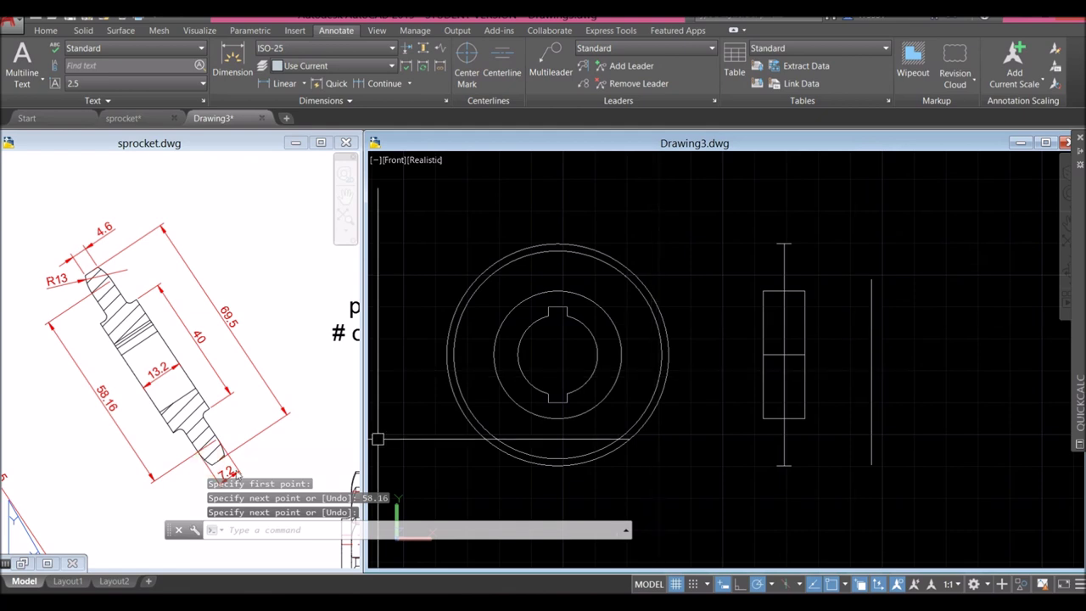
- Offset the new vertical line 7.2 units to its right
type("o")
key("Return")
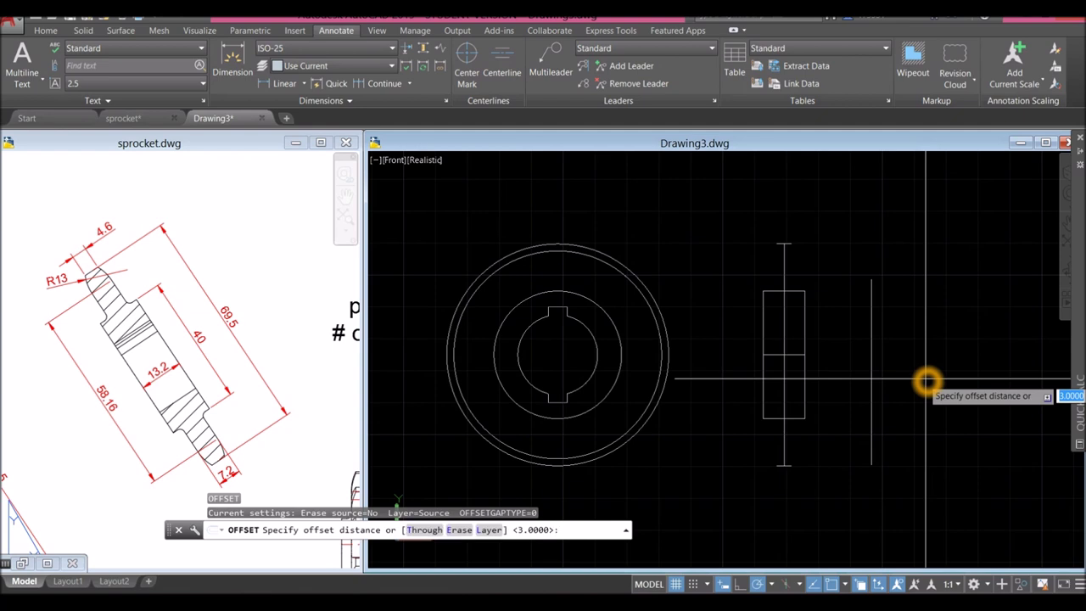
key("Return")
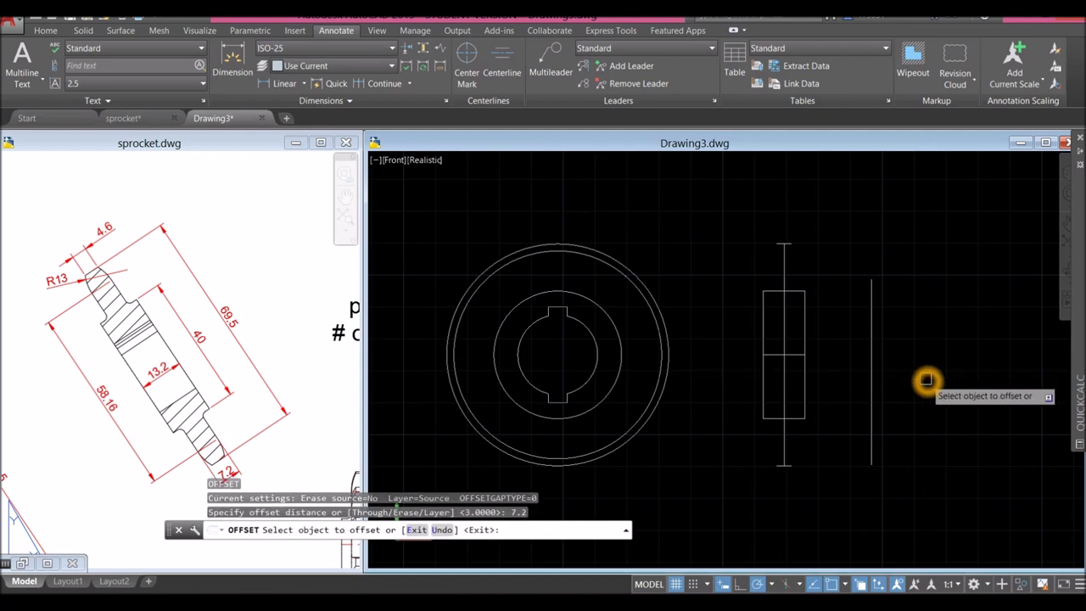
left_click(875, 359)
left_click(931, 325)
right_click(933, 331)
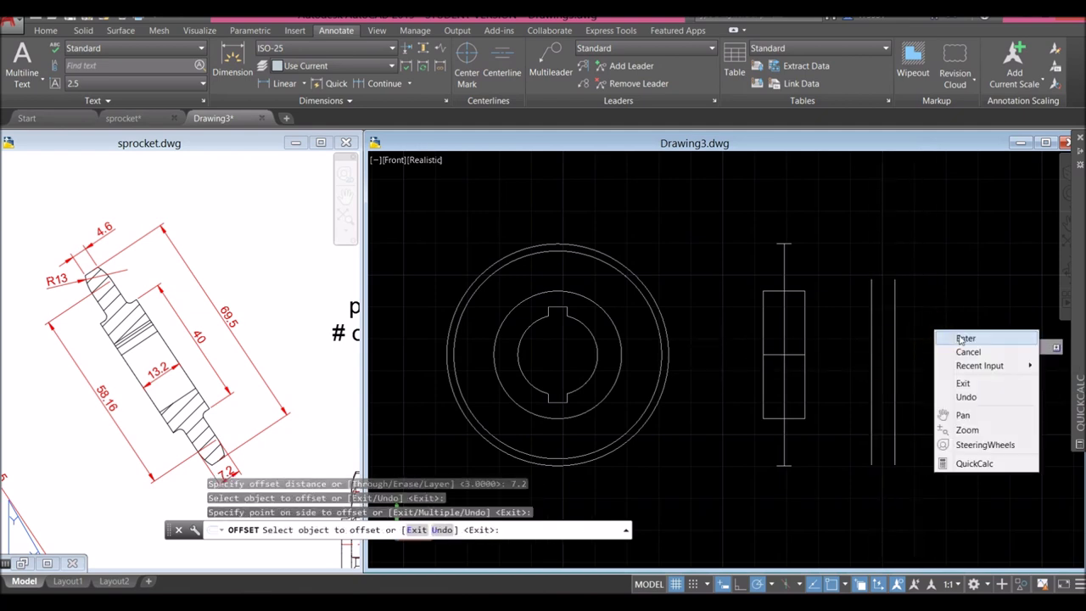
left_click(961, 333)
- Connect the upper endpoints of the two offset vertical lines with a line
type("l")
key("Return")
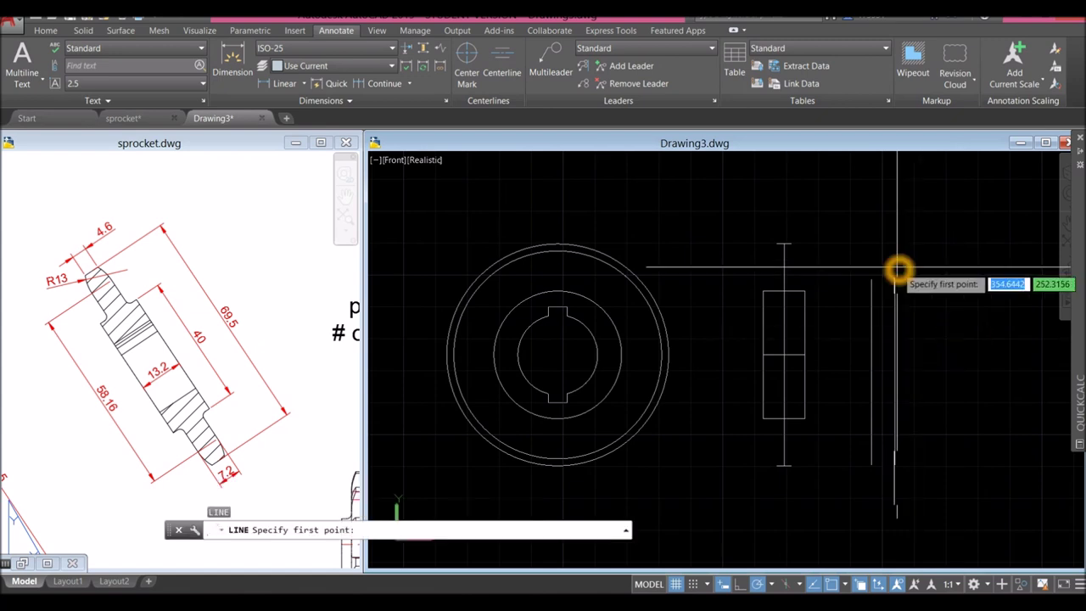
left_click(873, 280)
left_click(898, 277)
right_click(907, 257)
left_click(927, 266)
- Close the narrow rectangle with a line between the lower endpoints of the two vertical lines
right_click(914, 234)
left_click(935, 244)
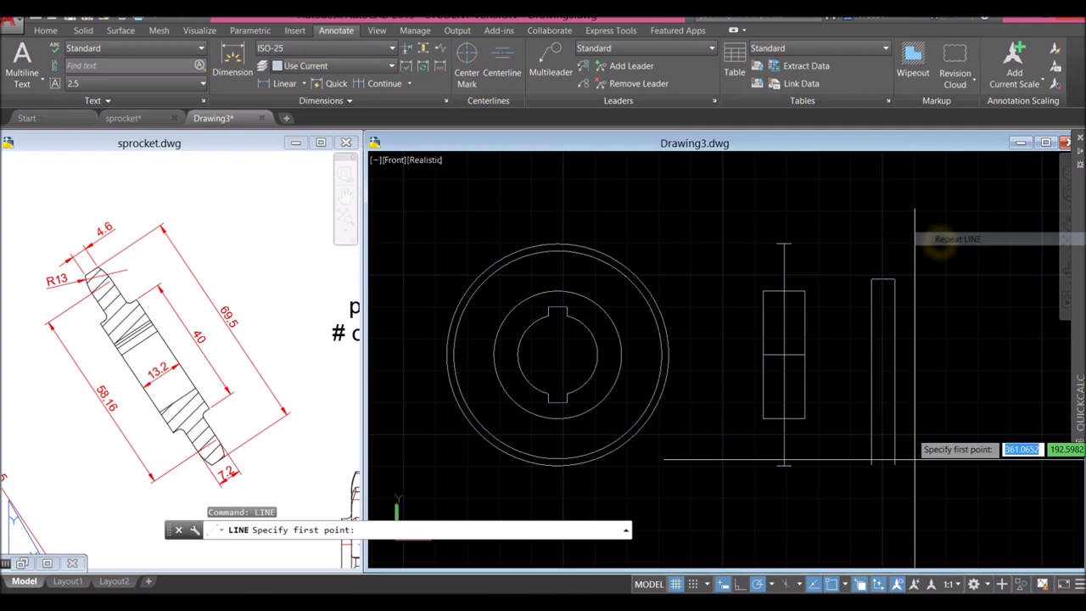
left_click(873, 466)
left_click(896, 466)
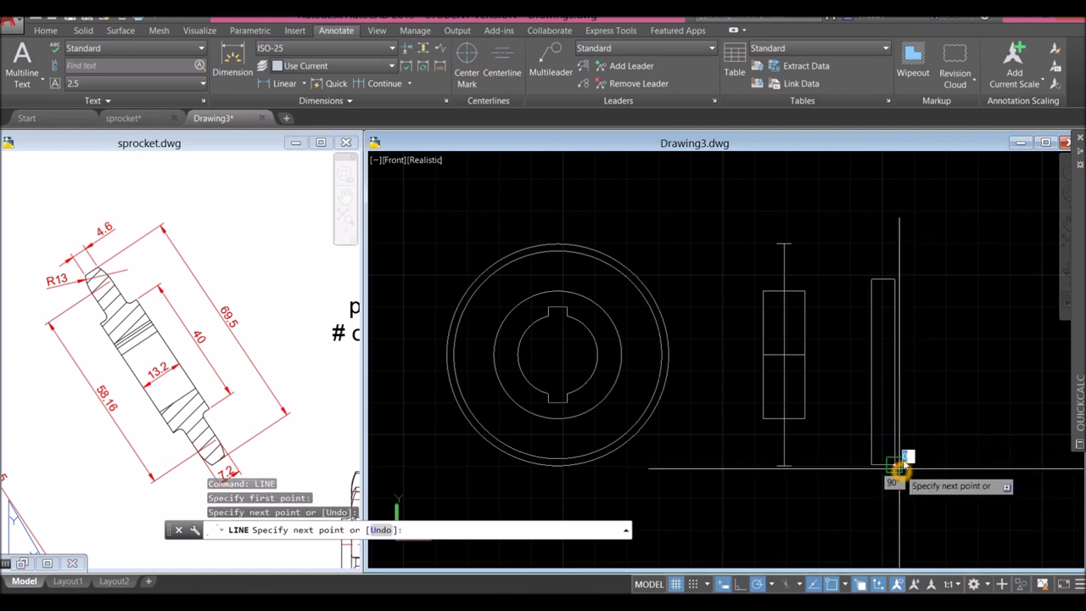
right_click(939, 395)
left_click(958, 405)
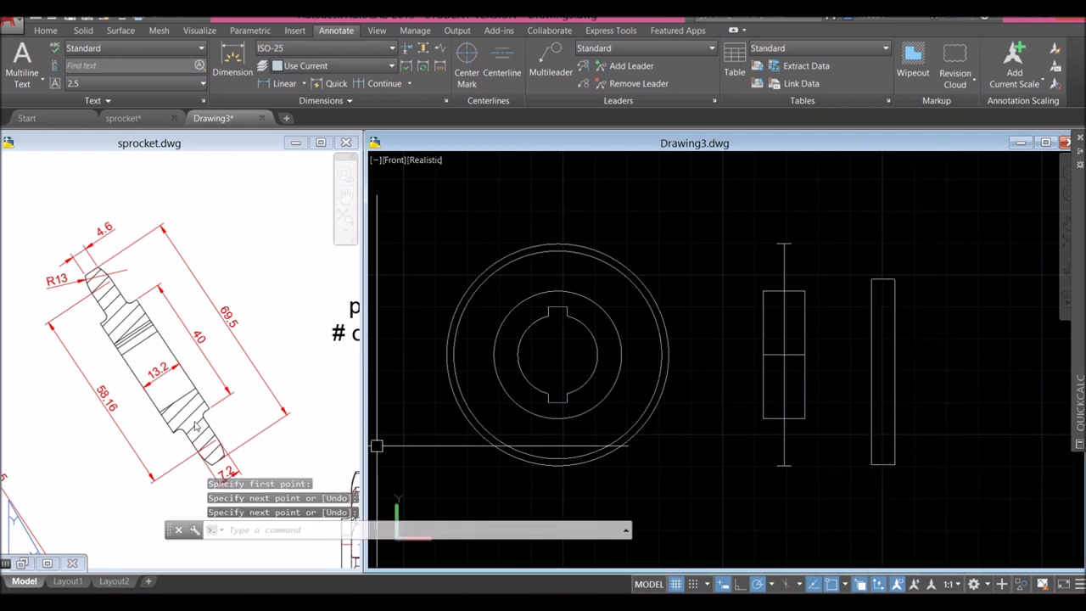
- Move the narrow rectangle from the midpoint between its two long sides onto the centre of the side view
left_click(929, 368)
left_click(933, 488)
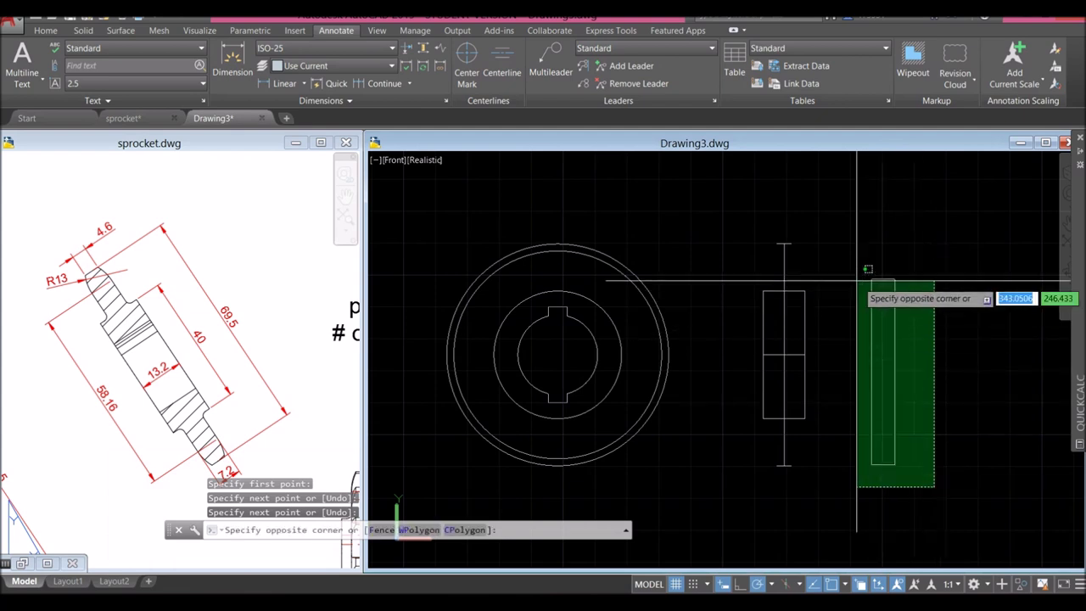
left_click(860, 260)
right_click(934, 223)
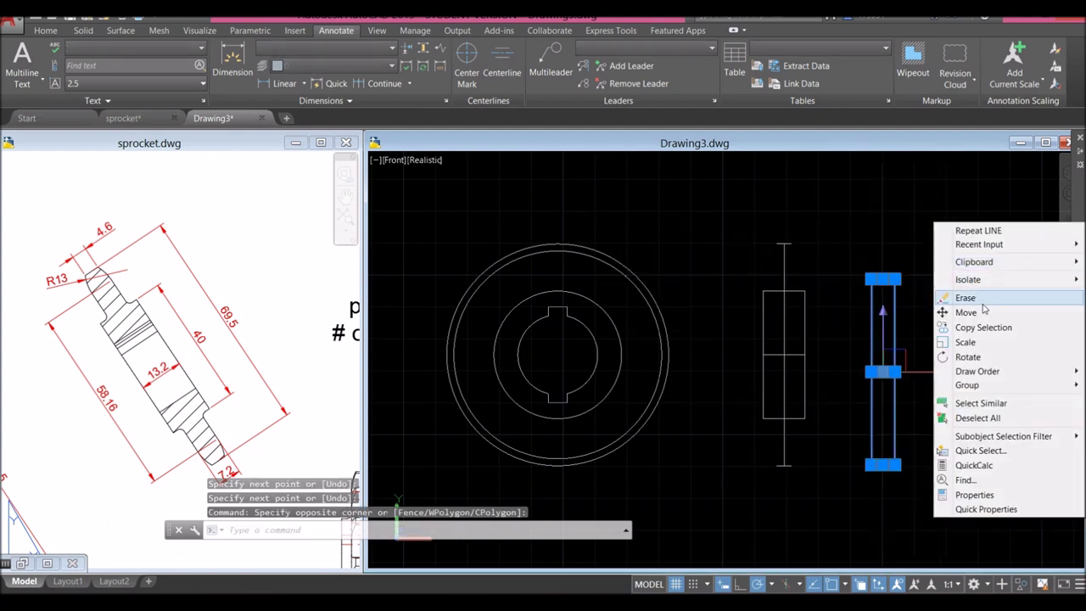
left_click(967, 312)
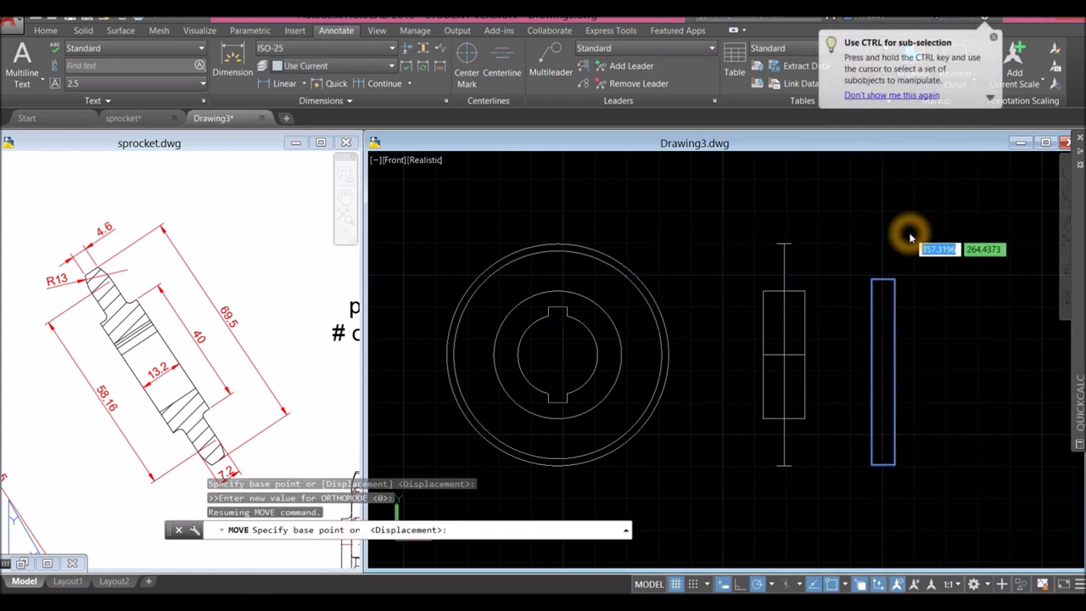
right_click(912, 236, "shift")
left_click(951, 272)
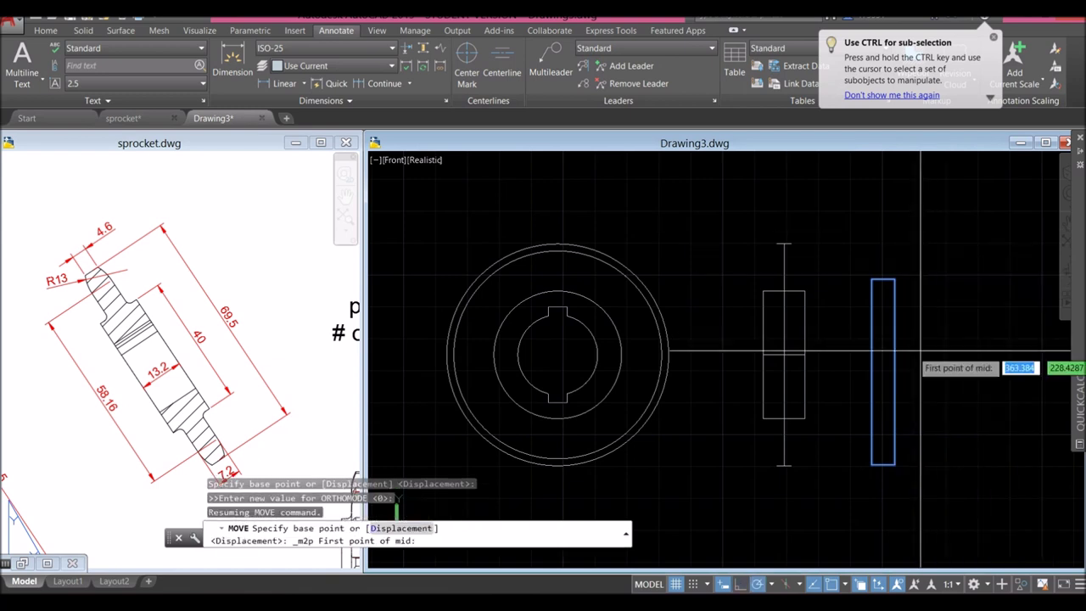
left_click(872, 374)
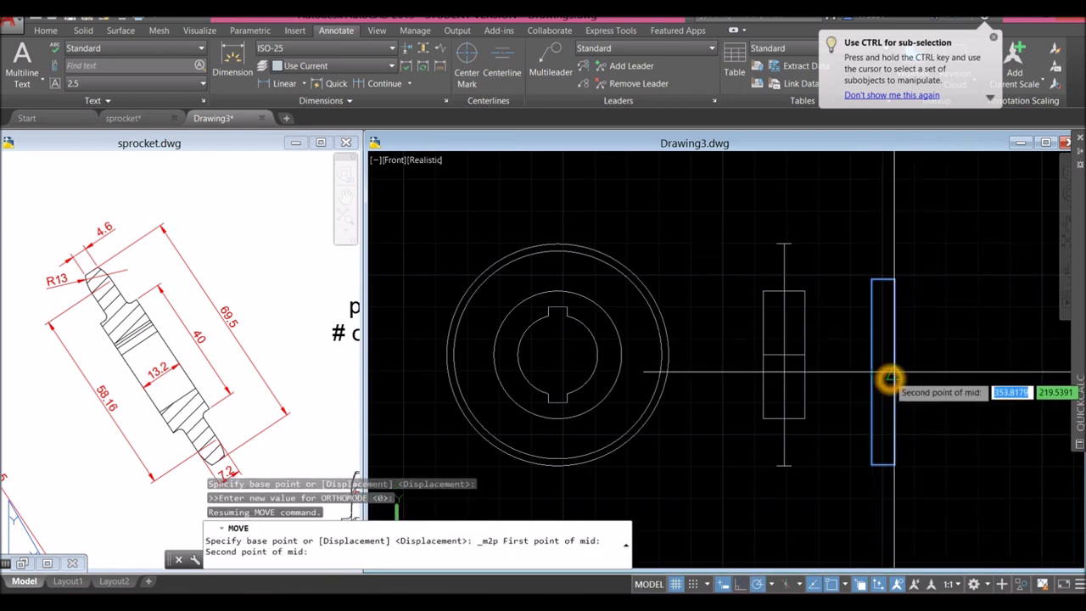
left_click(898, 376)
scroll(870, 285, "up", 4)
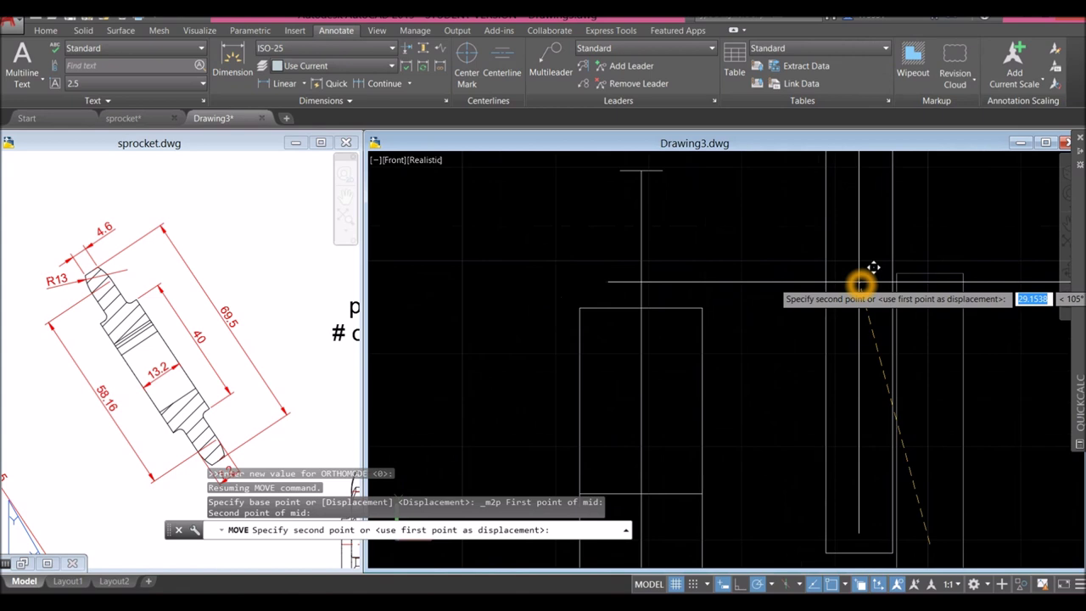
scroll(879, 314, "down", 3)
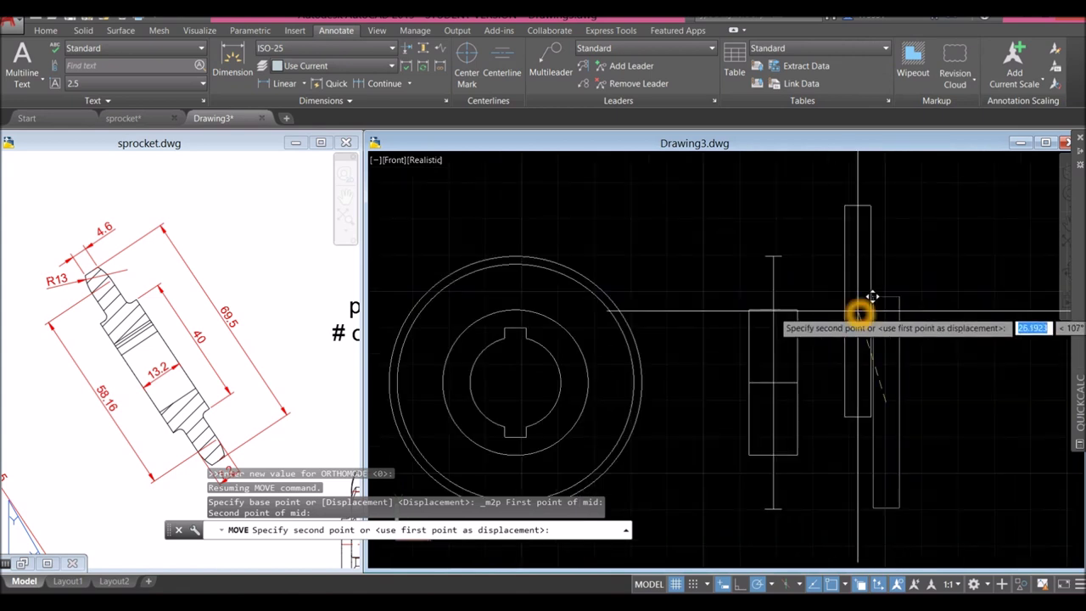
left_click(774, 387)
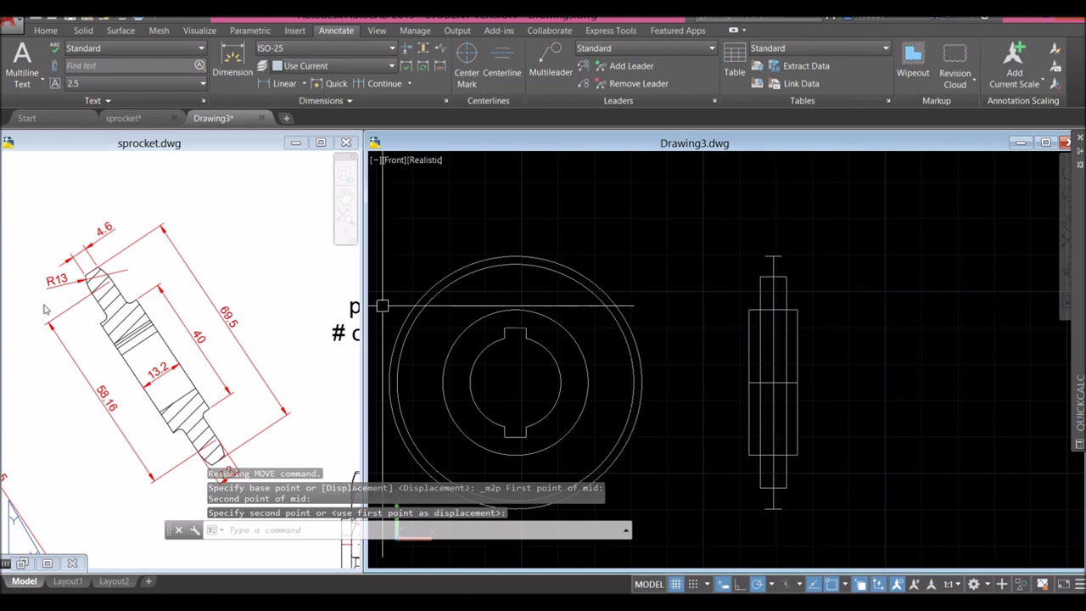
- Switch to sprocket.dwg and examine the R13 arc at the tooth tip of the section view, along with the available arc methods
left_click(84, 291)
scroll(89, 295, "up", 5)
middle_click_drag(90, 295, 147, 312)
left_click(47, 31)
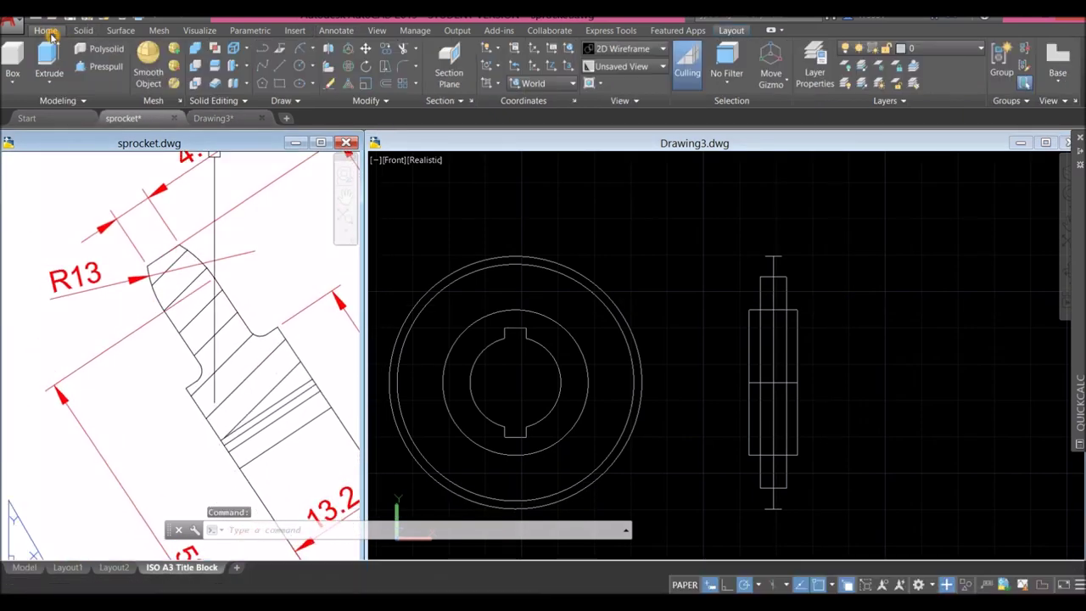
left_click(314, 52)
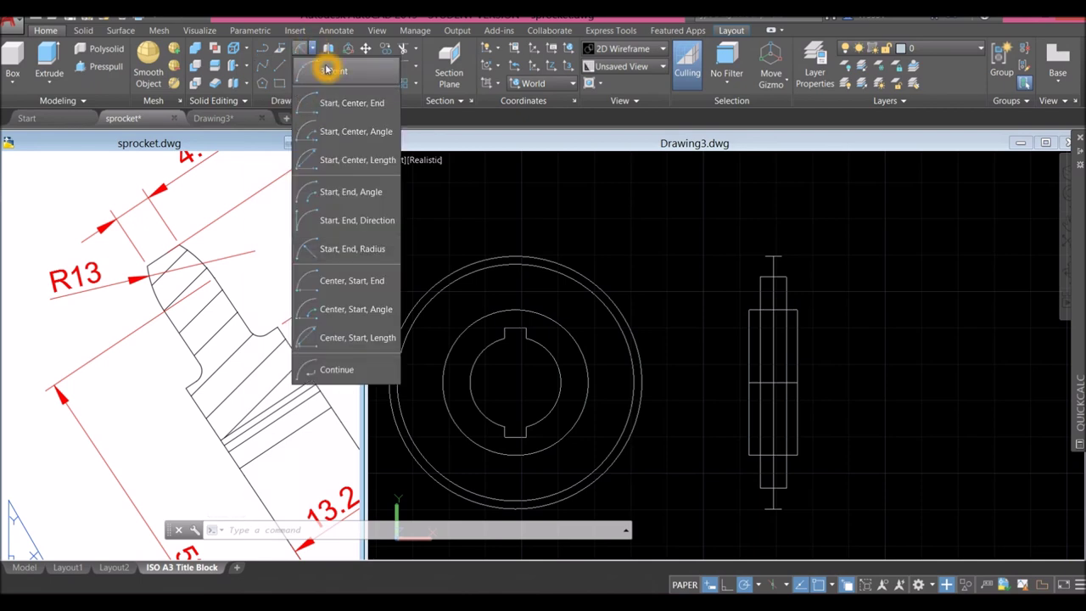
left_click(314, 53)
left_click(314, 53)
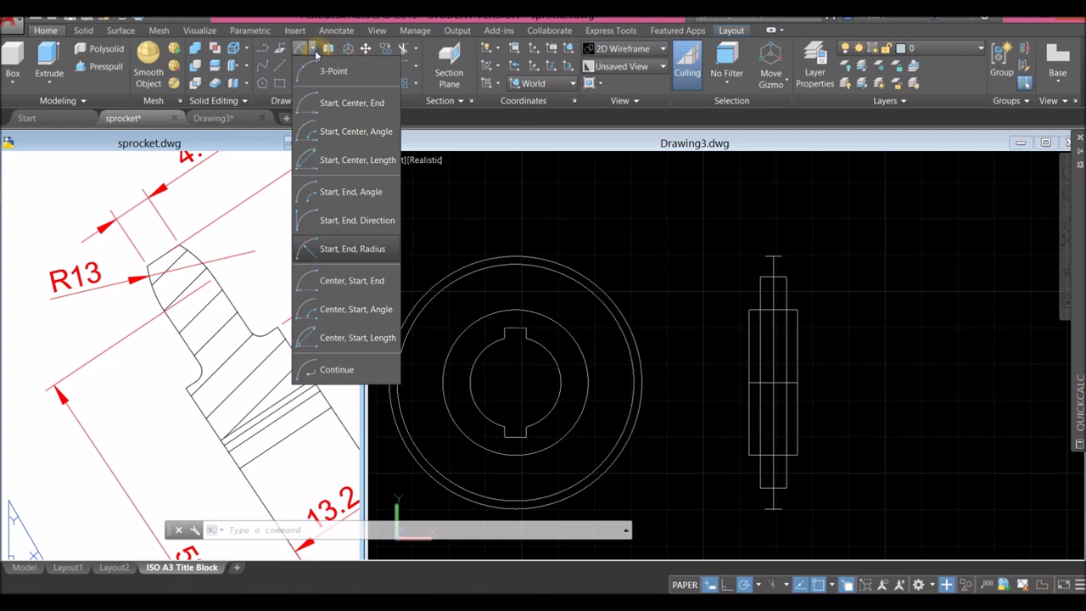
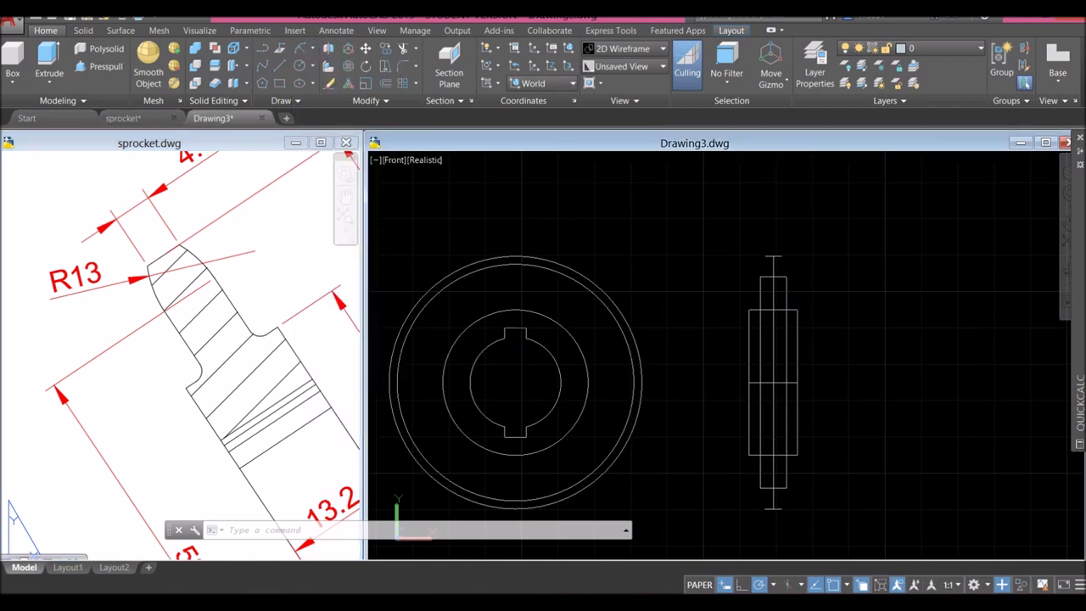
- In Drawing3, draw a Start, End, Radius arc of radius 13 from the narrow rectangle's upper-right corner to the top line's right end
scroll(777, 281, "up", 2)
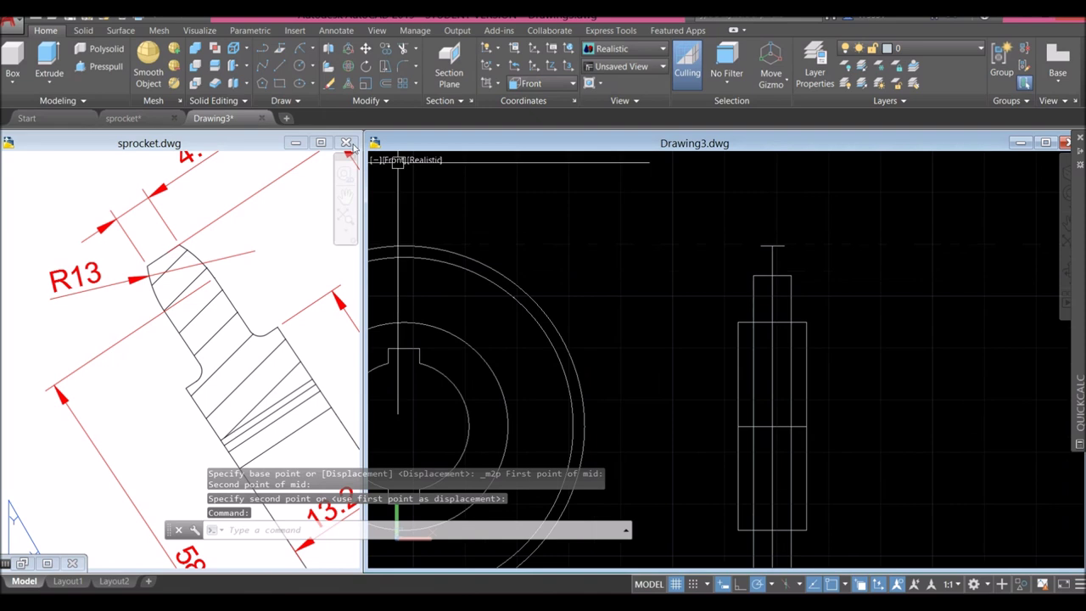
left_click(312, 49)
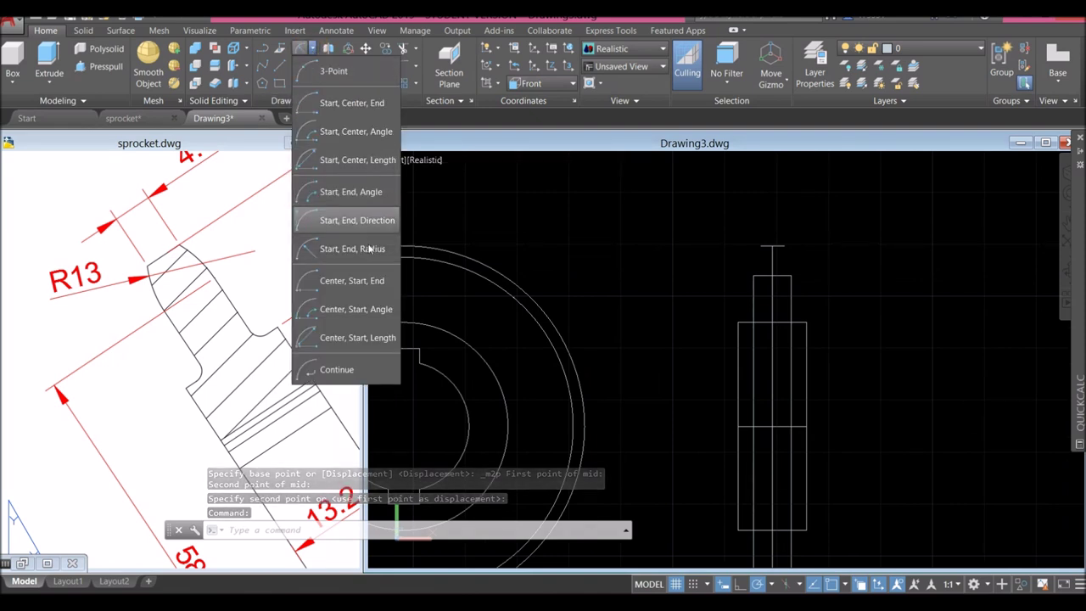
left_click(348, 249)
scroll(848, 232, "up", 5)
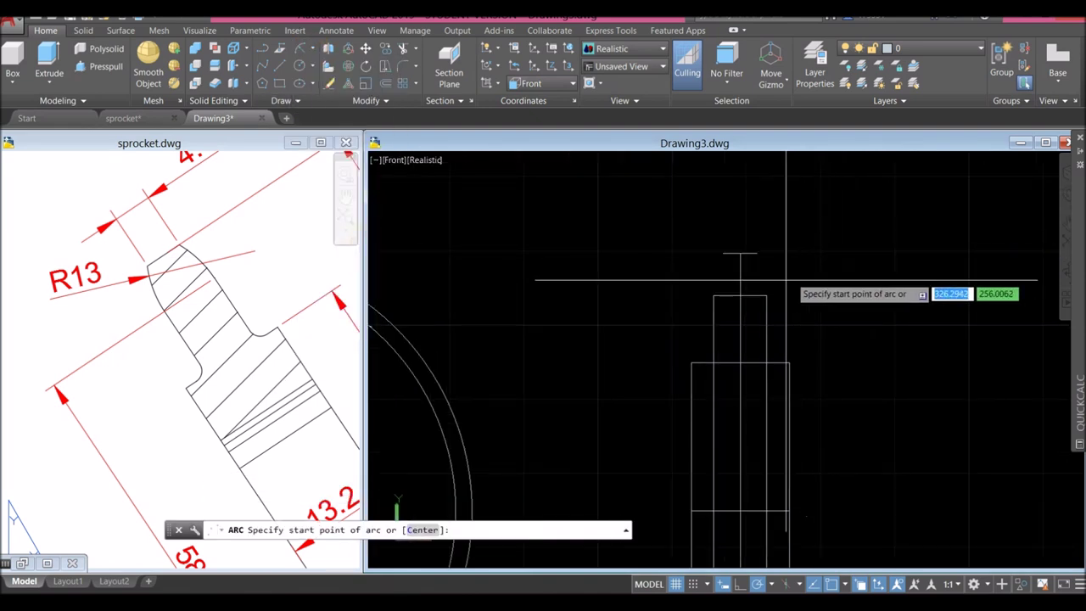
left_click(769, 296)
left_click(755, 253)
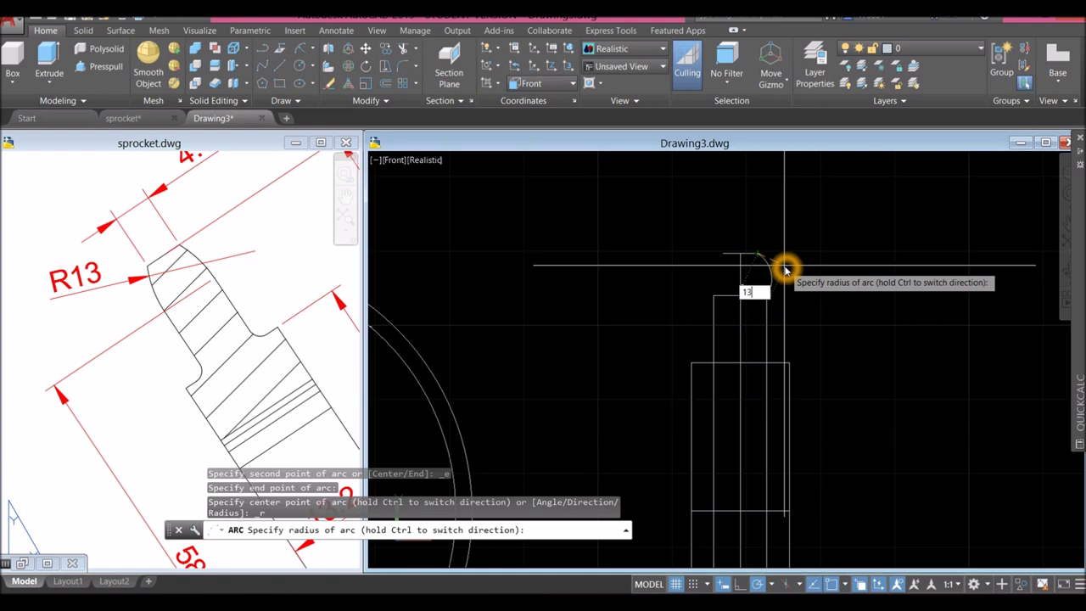
key("Return")
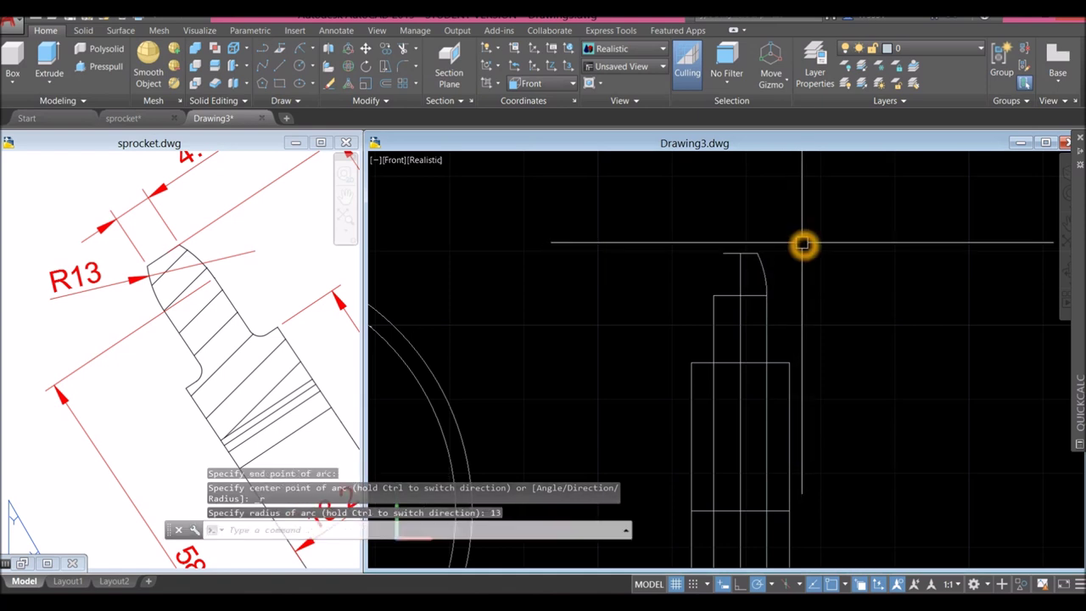
- Mirror the radius 13 arc about the side view's vertical centreline, keeping the original arc
type("MI")
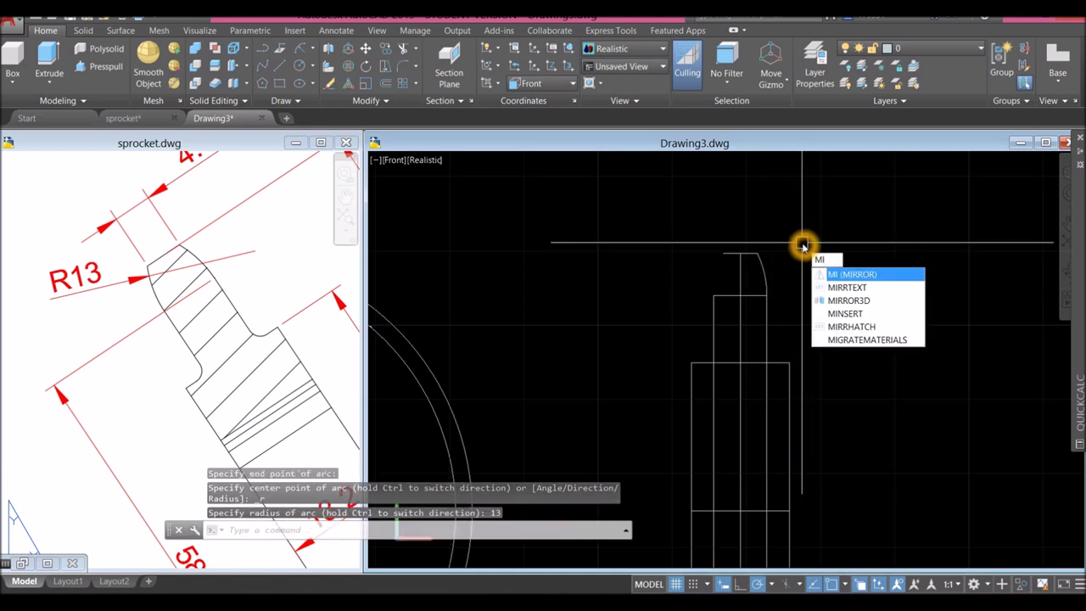
key("Return")
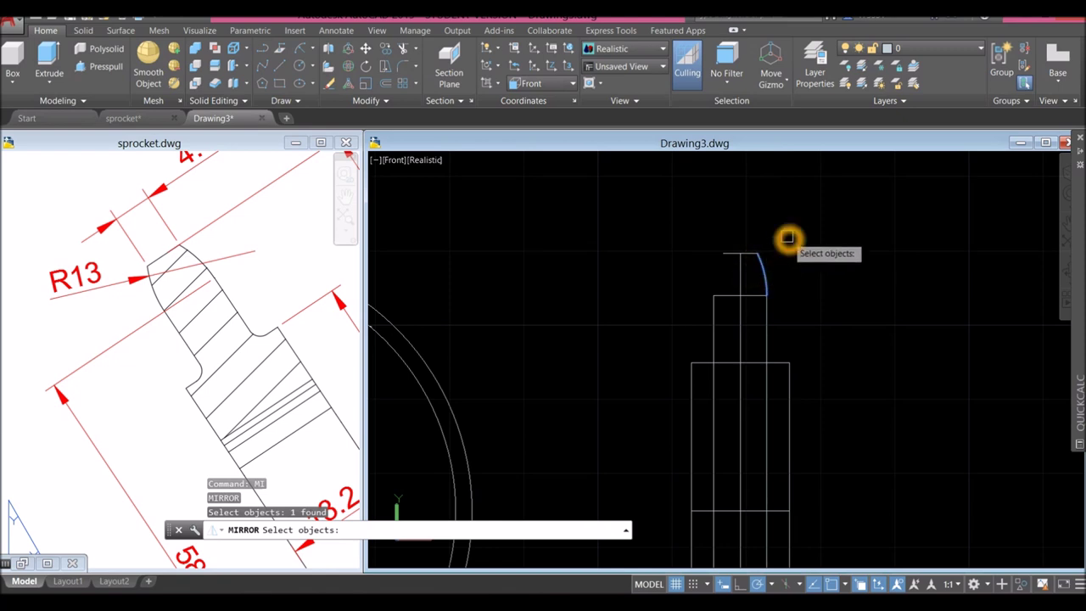
key("Return")
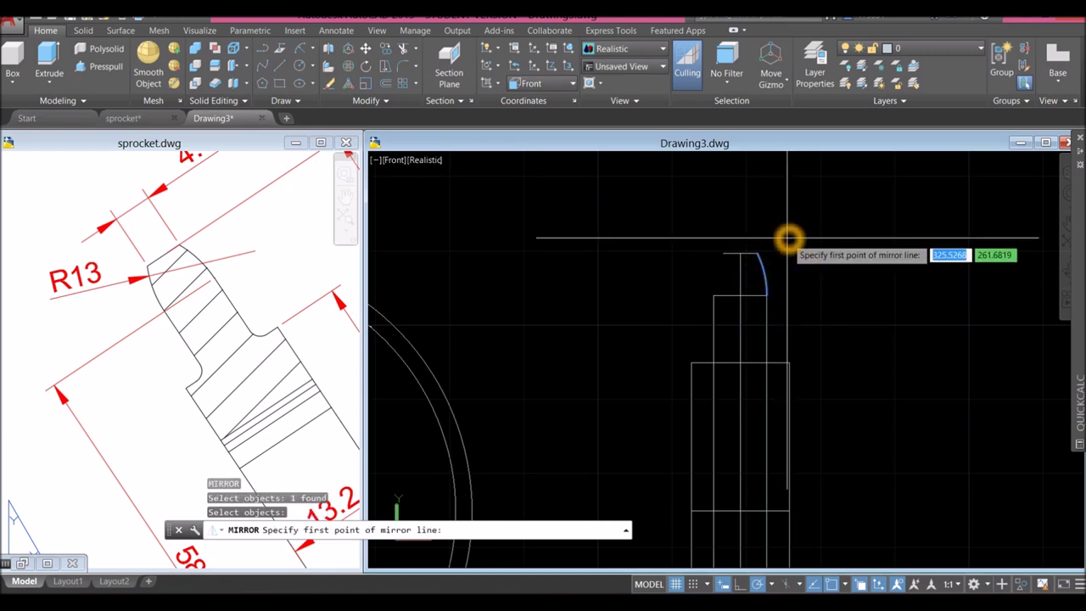
left_click(739, 250)
scroll(737, 263, "down", 5)
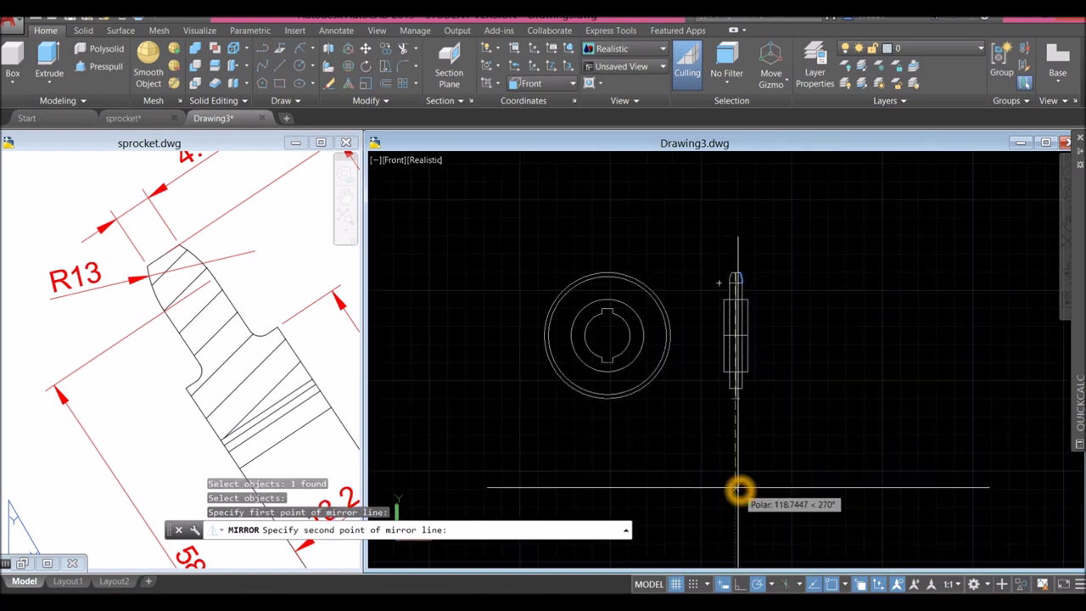
scroll(751, 416, "up", 4)
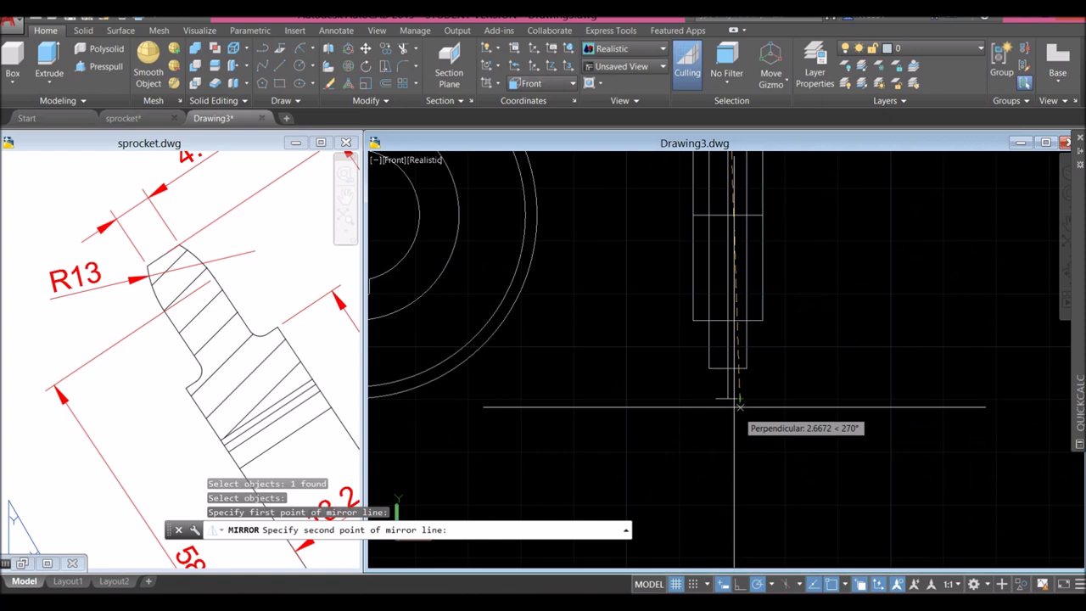
left_click(725, 397)
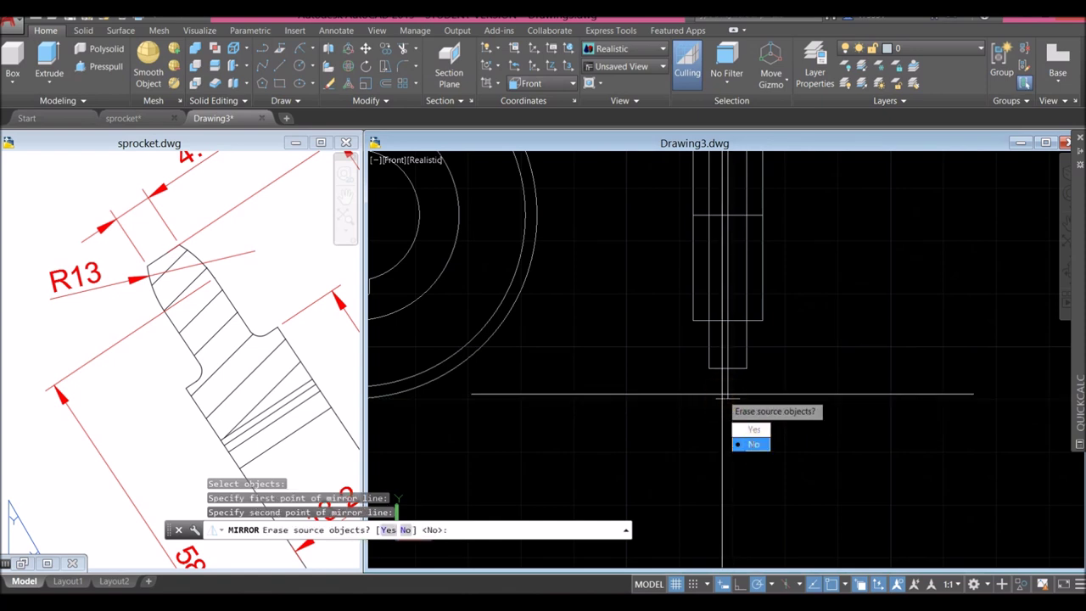
type("n")
key("Return")
scroll(759, 368, "down", 2)
mouse_move(759, 368)
middle_mouse_down()
mouse_move(790, 481)
mouse_move(793, 470)
middle_mouse_up()
middle_click_drag(824, 181, 784, 211)
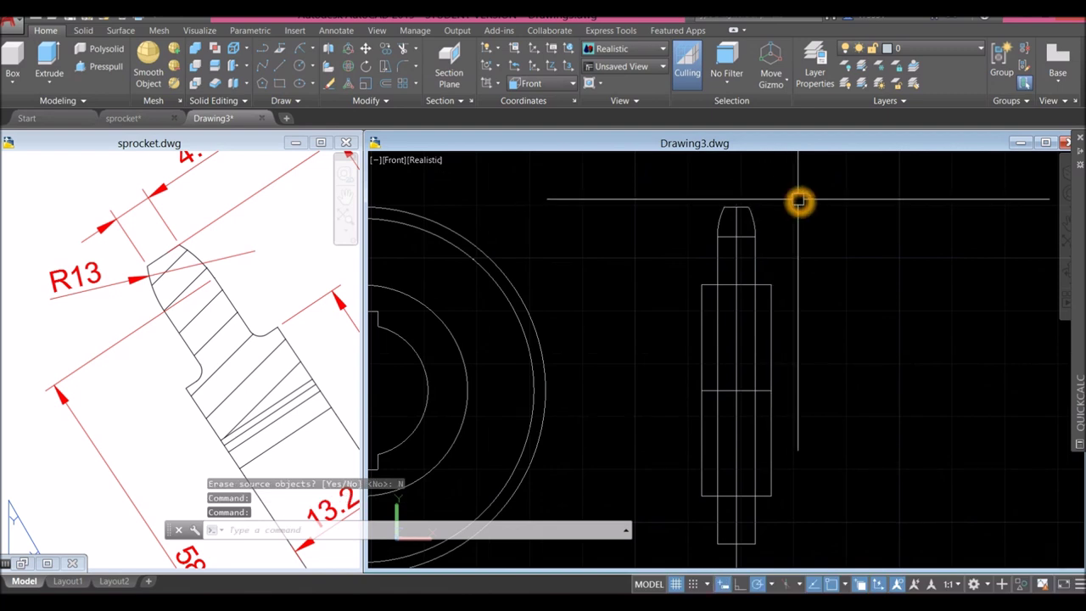
- Mirror both radius 13 tooth-tip arcs about the side view's horizontal centreline, keeping the original arcs
key("Return")
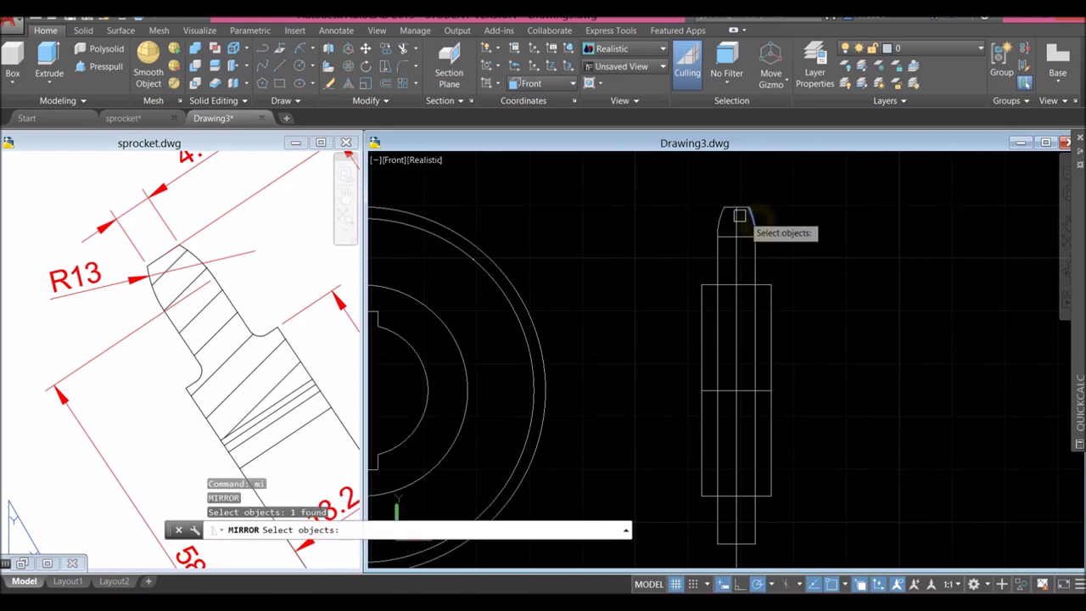
left_click(717, 226)
key("Return")
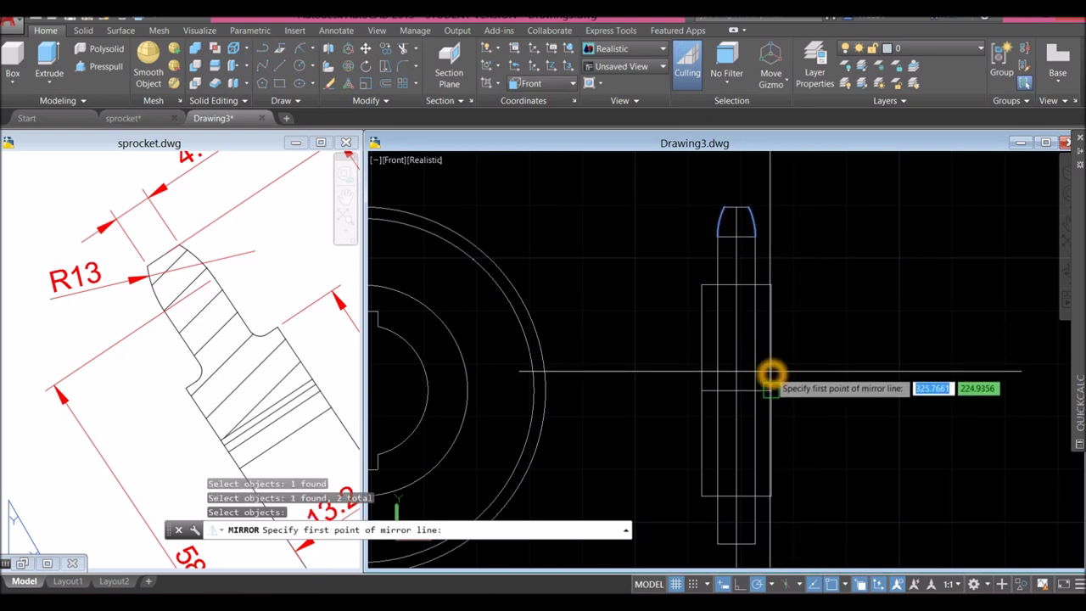
left_click(770, 391)
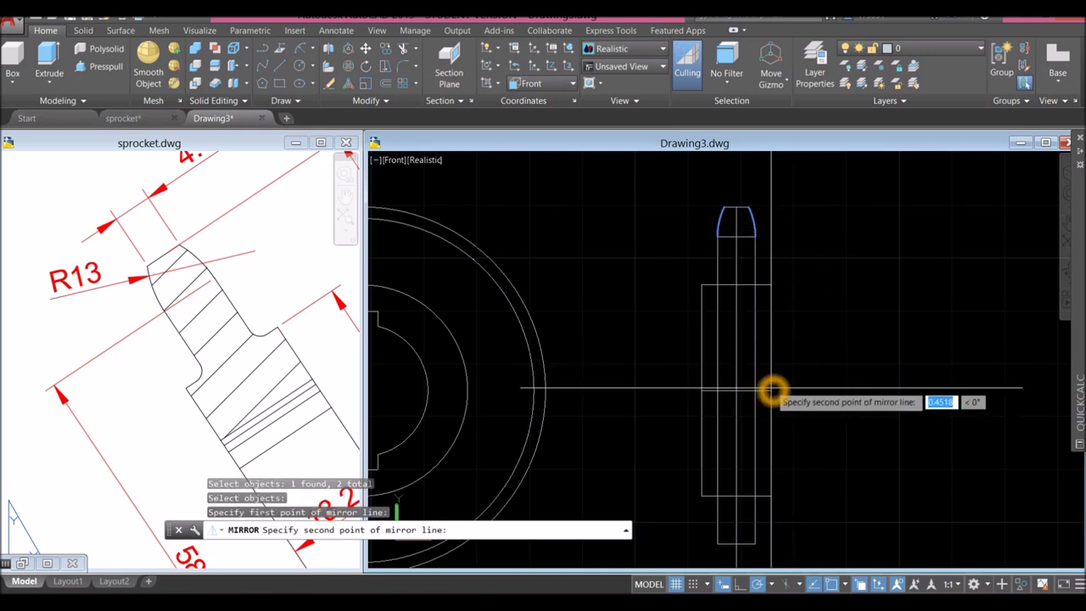
left_click(611, 396)
left_click(642, 442)
scroll(631, 348, "down", 2)
middle_click_drag(626, 311, 634, 344)
scroll(727, 264, "up", 2)
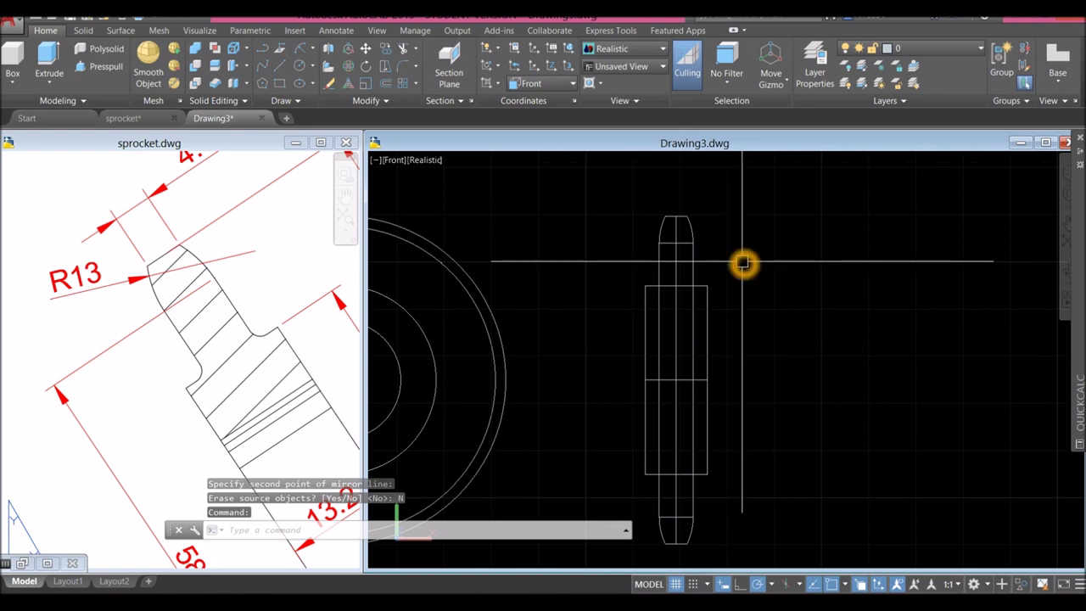
- Trim the side view's vertical lines between the horizontal centreline and the wide rectangle's lower edge
scroll(722, 374, "up", 2)
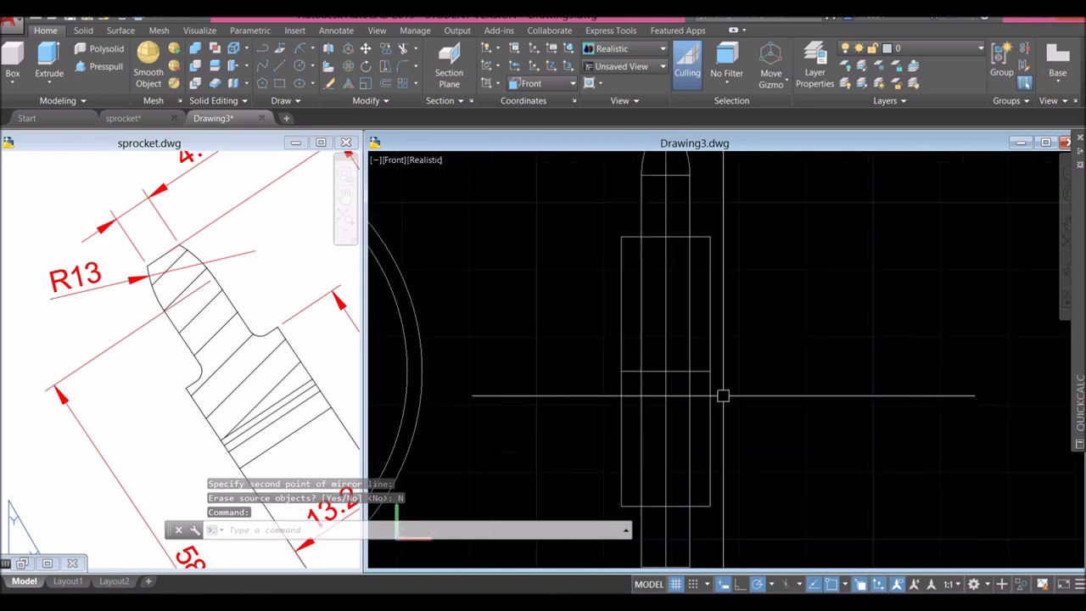
scroll(594, 382, "down", 2)
scroll(645, 358, "up", 1)
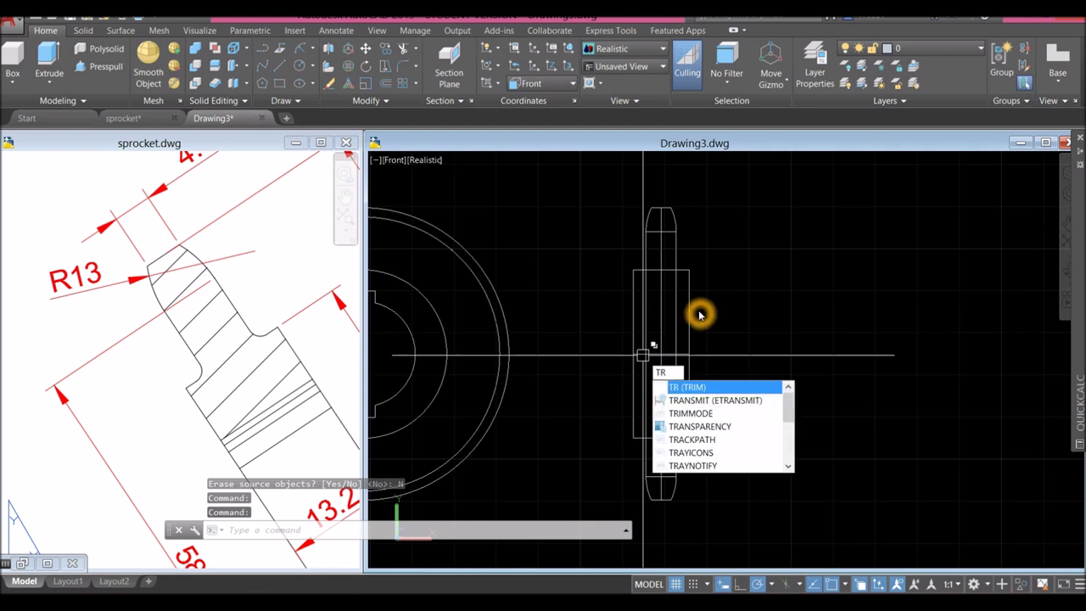
key("Return")
key("Return")
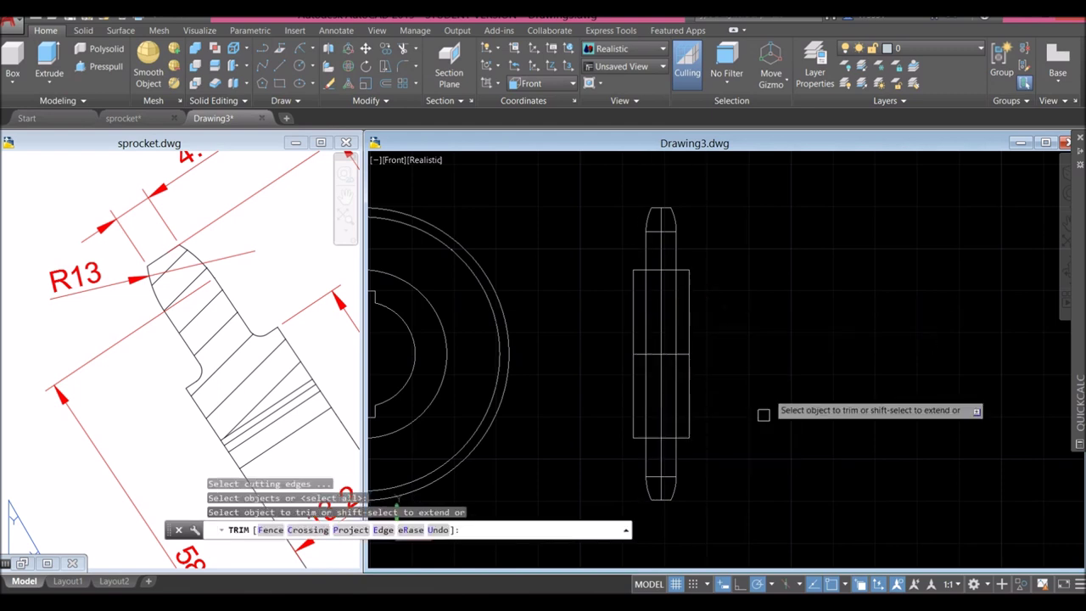
left_click(727, 521)
left_click(609, 392)
left_click(690, 357)
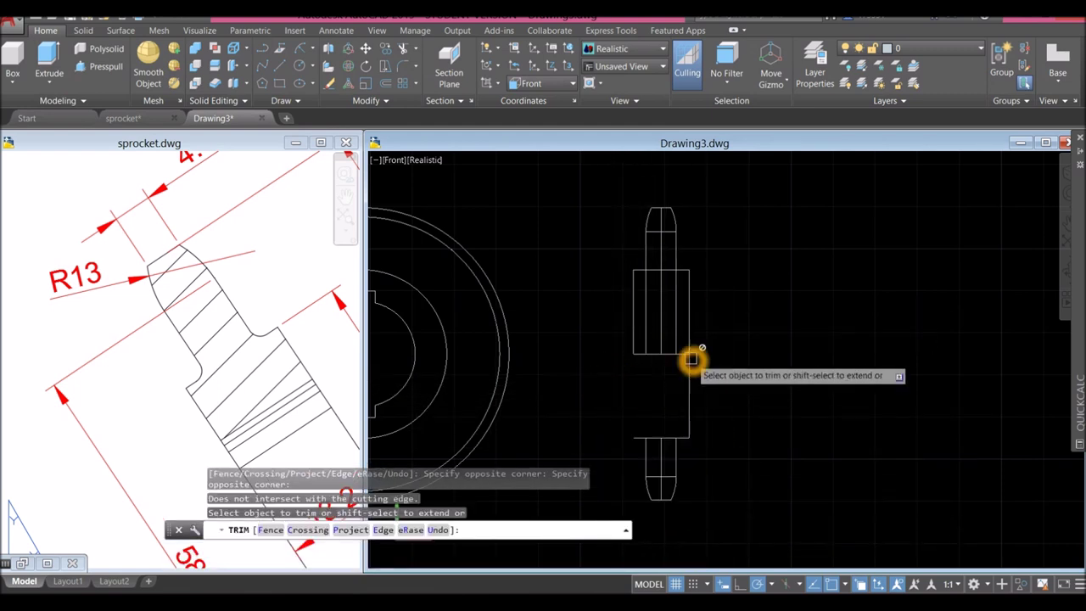
right_click(727, 352)
left_click(745, 354)
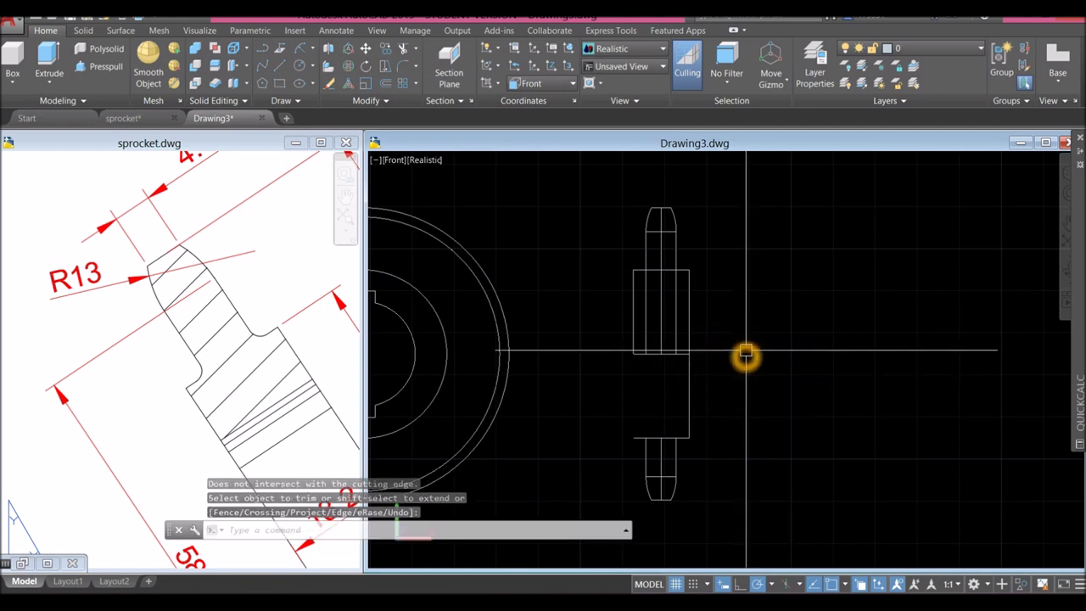
- Try to trim the leftover right edge of the wide rectangle below the horizontal centreline
type("tr")
key("Return")
key("Return")
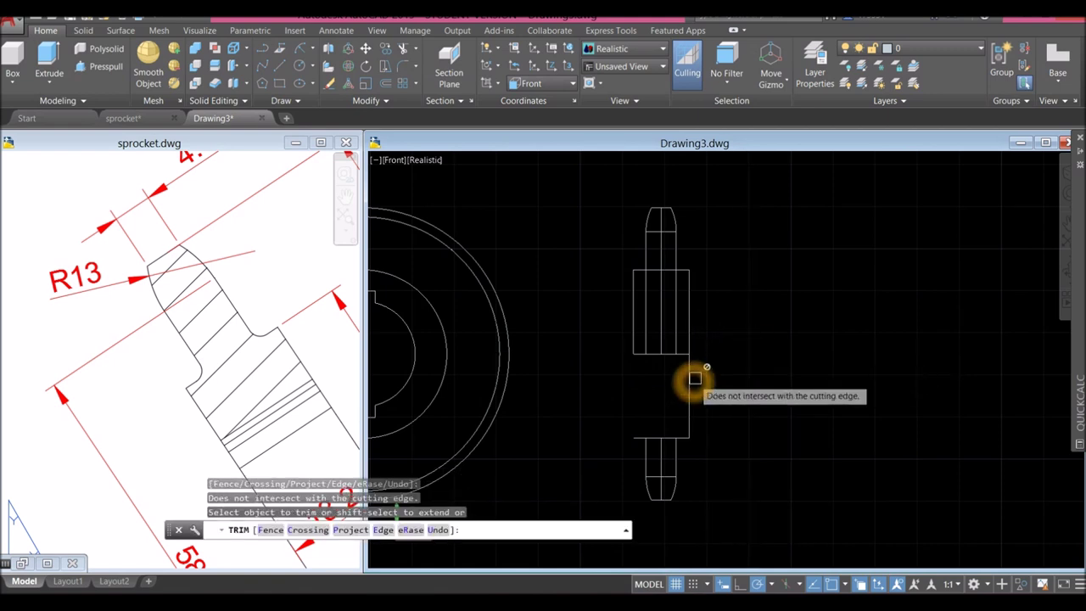
right_click(713, 364)
left_click(722, 371)
- Erase the leftover right edge and all remaining lower-half geometry of the side view, including the lower tooth tip
left_click(687, 383)
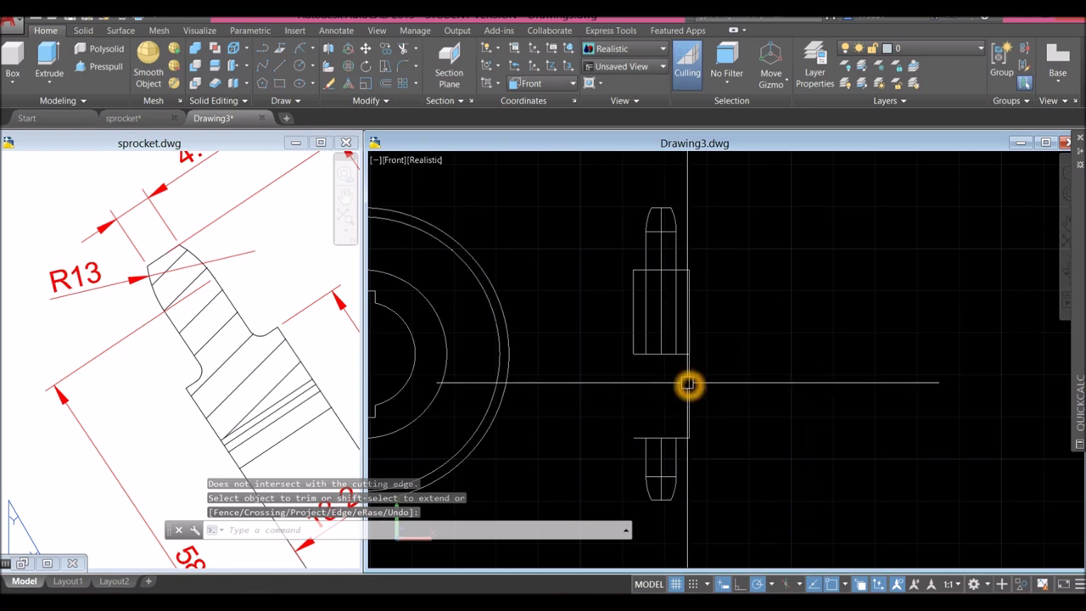
key("Delete")
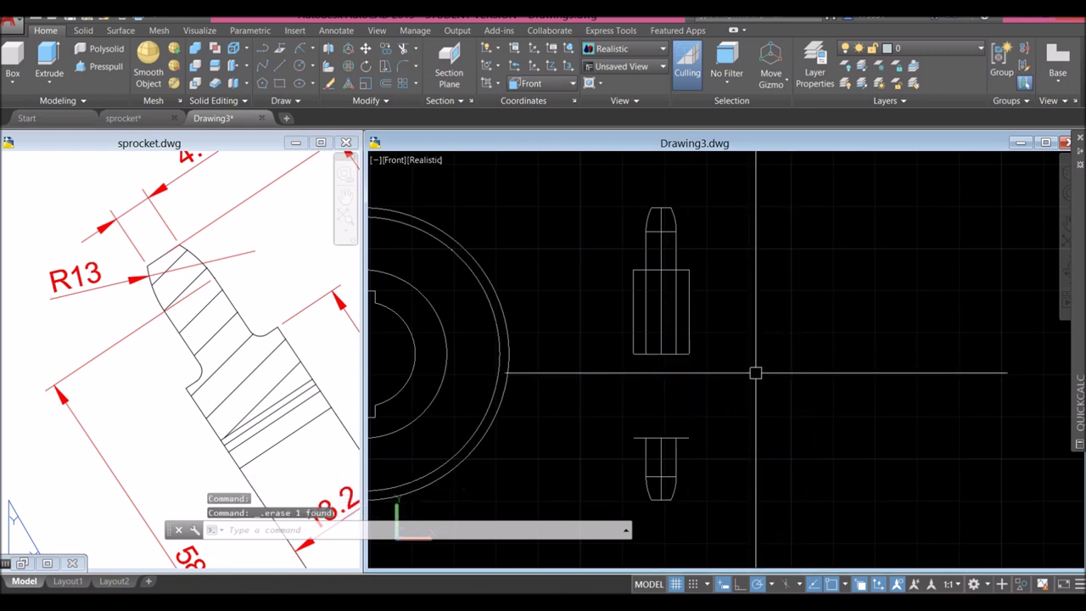
left_click(707, 526)
left_click(639, 398)
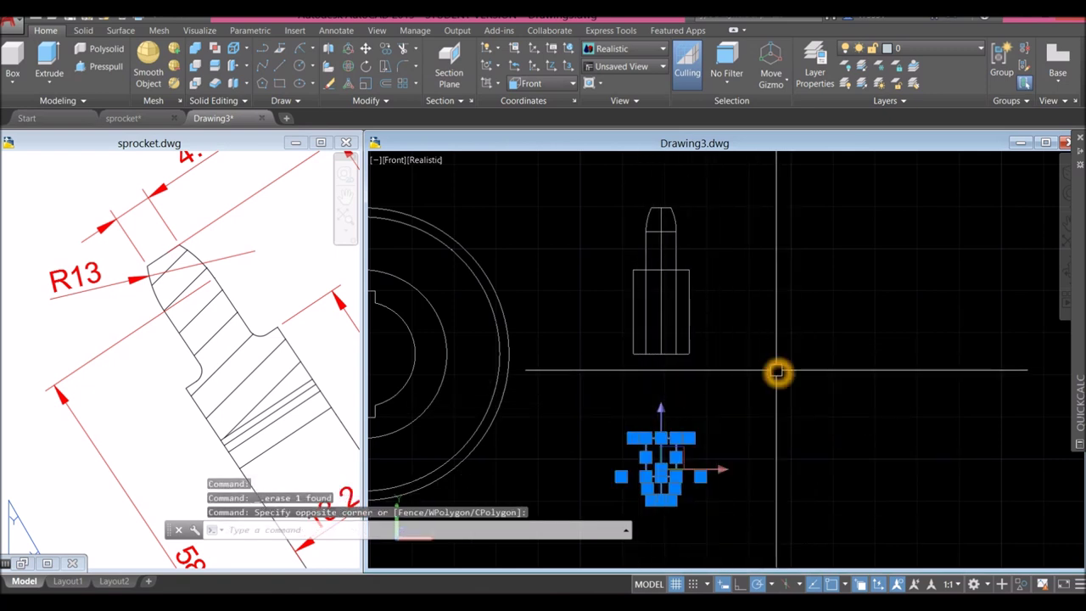
key("Delete")
- Trim the three vertical lines inside the wide rectangle and the part of its upper edge between the narrow walls
left_click(740, 337)
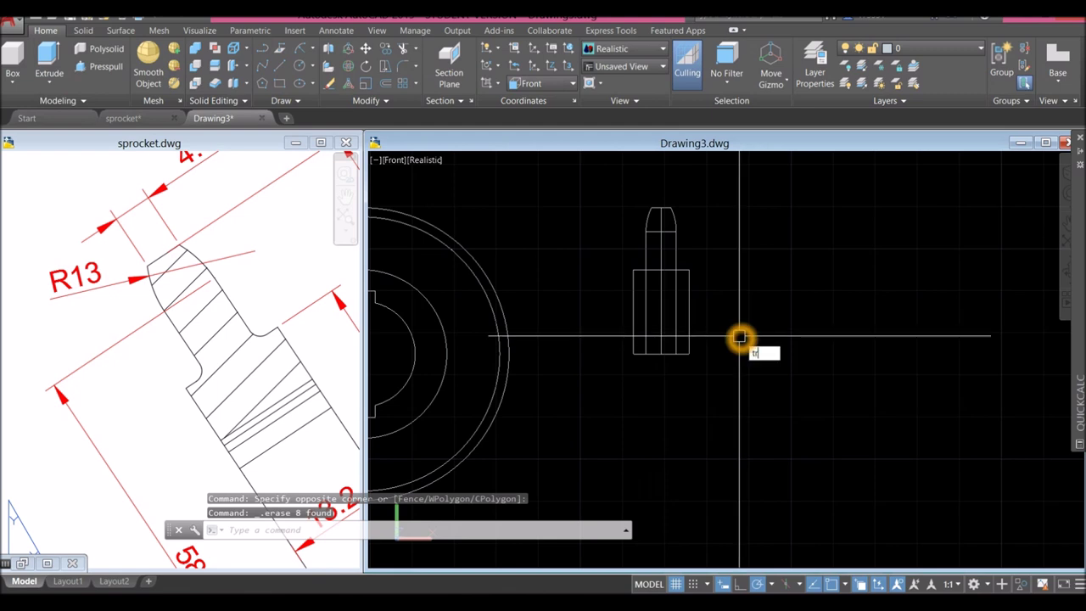
key("Return")
key("Return")
scroll(696, 255, "up", 2)
scroll(671, 334, "up", 2)
left_click(688, 340)
left_click(589, 269)
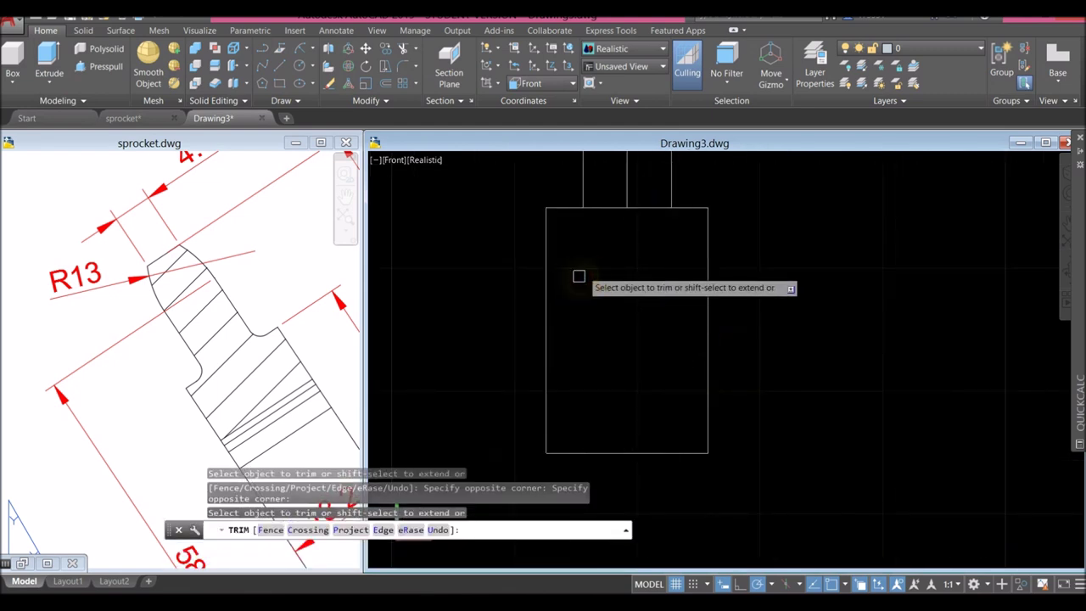
scroll(609, 211, "down", 2)
middle_click_drag(608, 212, 622, 262)
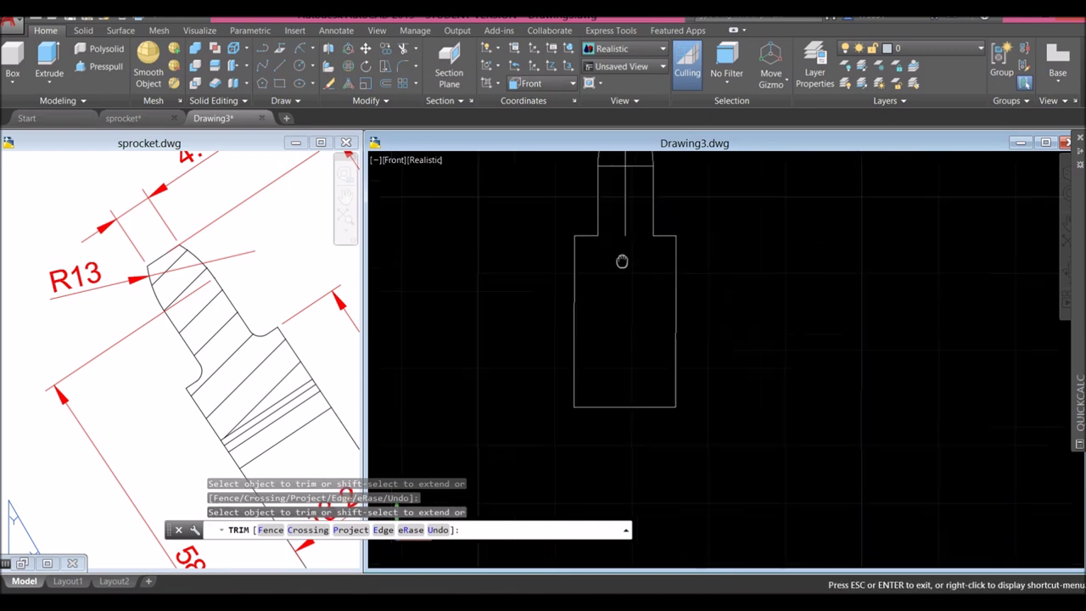
key("Escape")
- Remove the vertical centreline and the horizontal line beneath the tooth tip by trimming them and erasing the leftover pieces
scroll(642, 275, "up", 2)
left_click(626, 235)
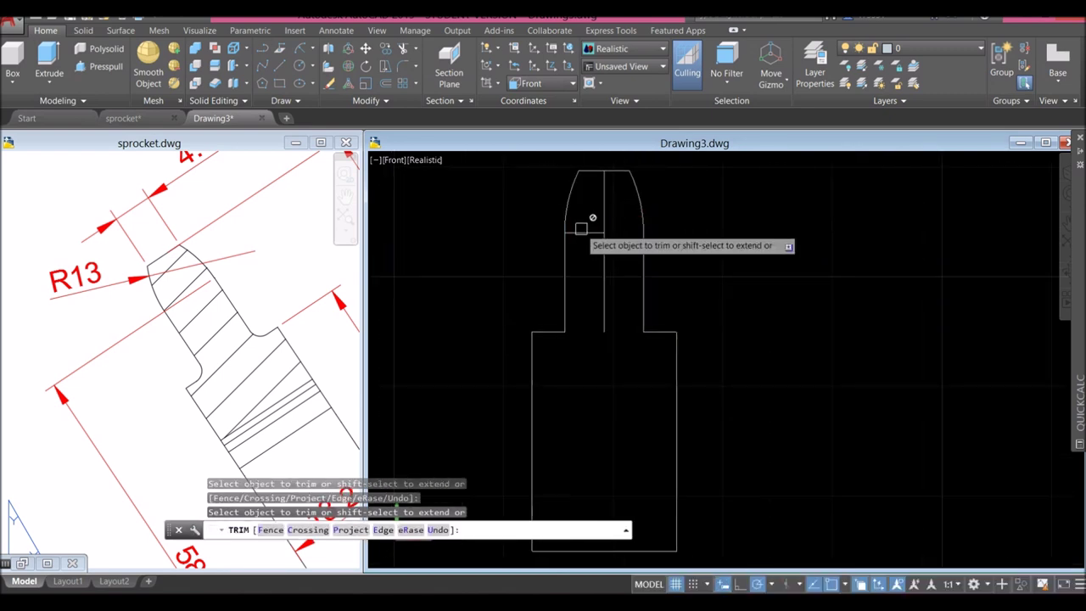
left_click(604, 212)
right_click(717, 198)
left_click(747, 201)
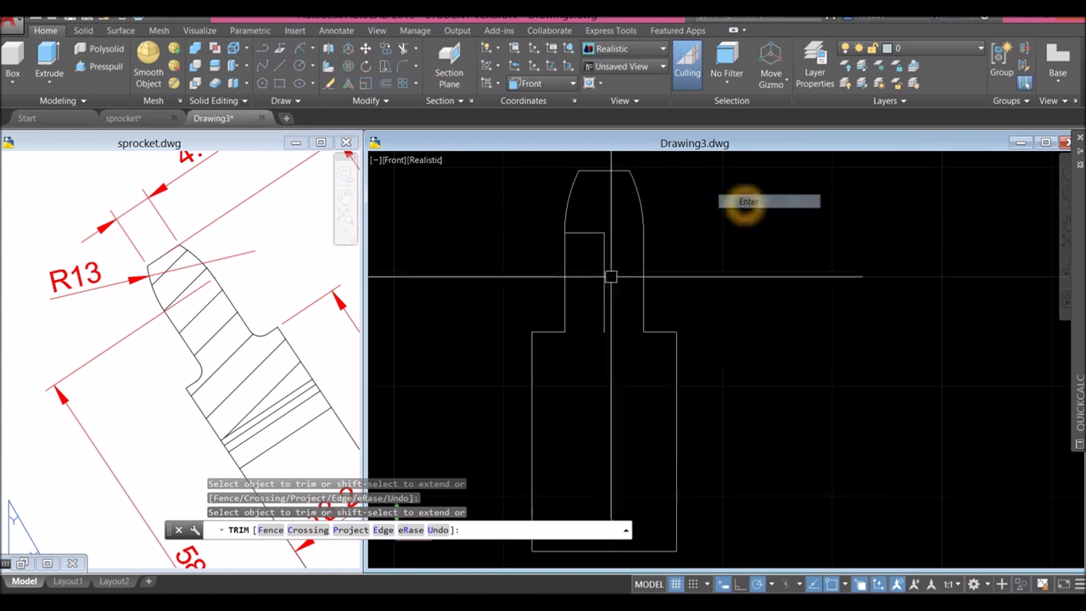
left_click(611, 356)
left_click(596, 230)
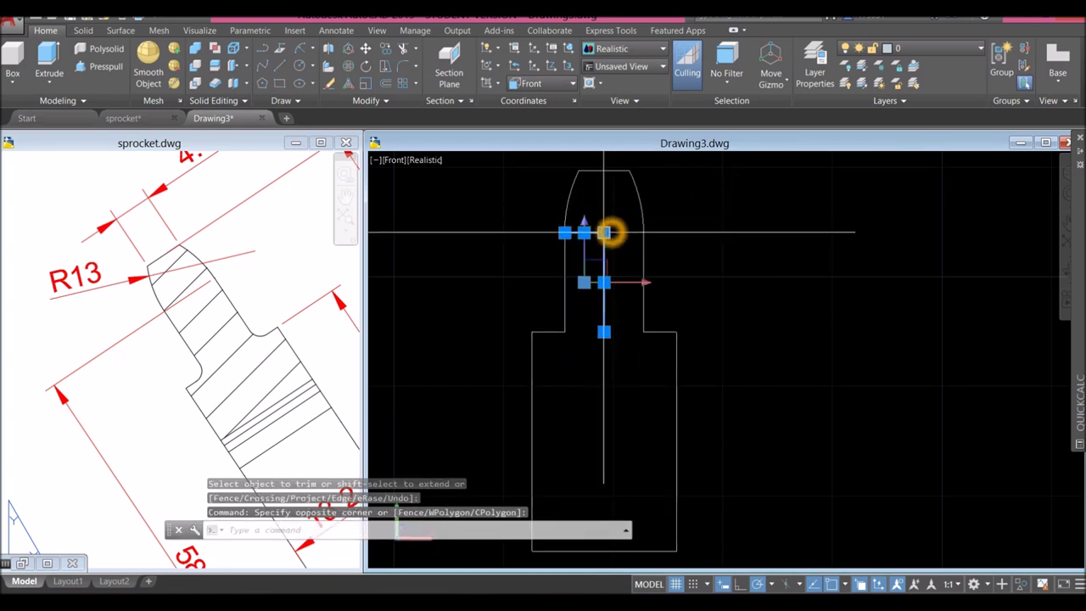
key("Delete")
- Join all the lines and arcs of the half side profile into a single polyline
scroll(621, 231, "down", 3)
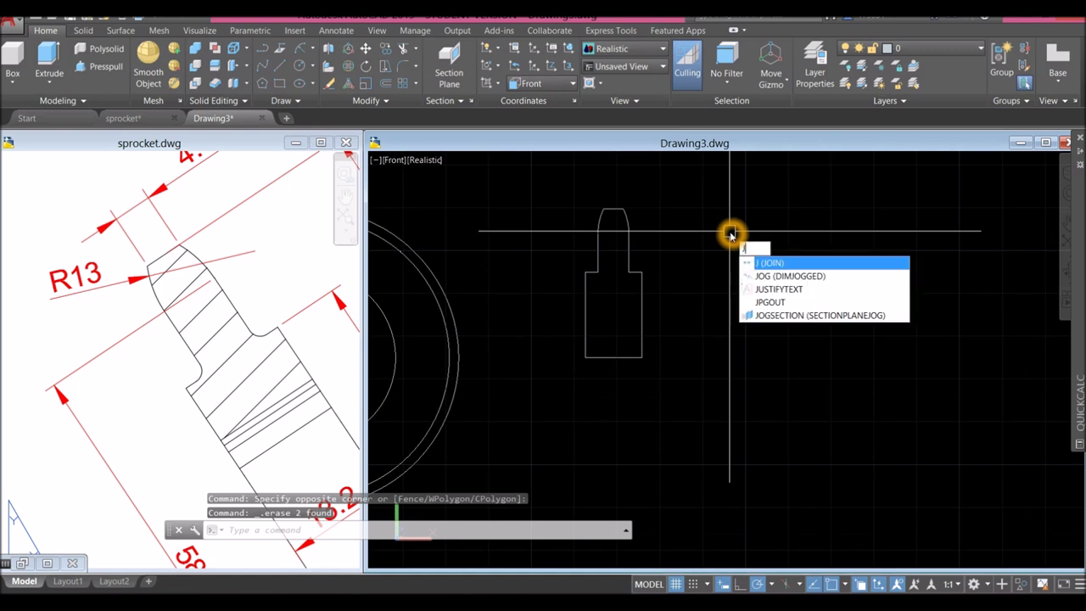
key("Return")
left_click(557, 192)
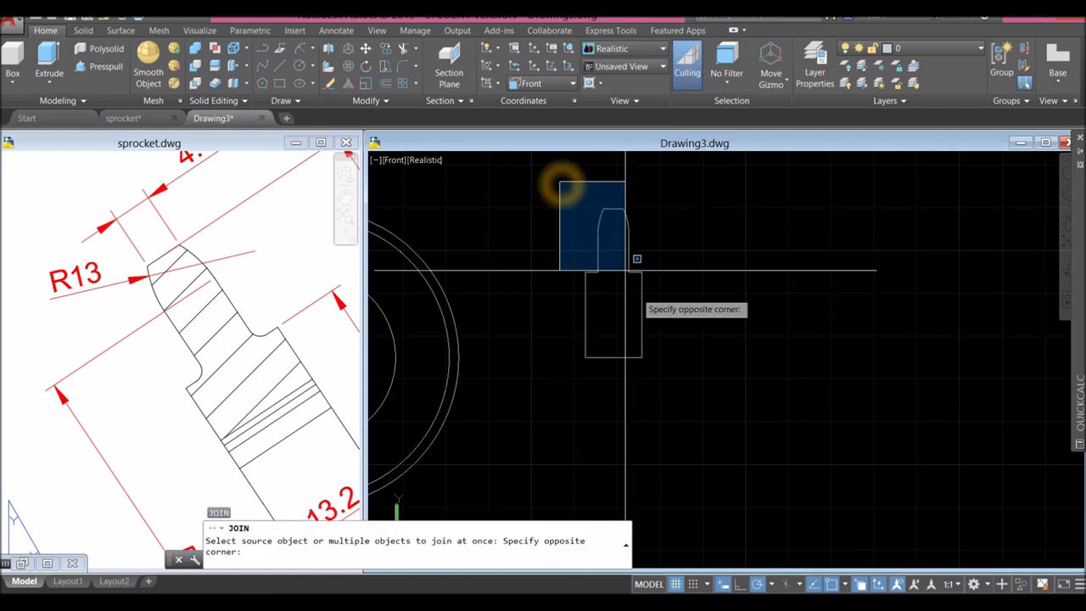
left_click(688, 382)
key("Return")
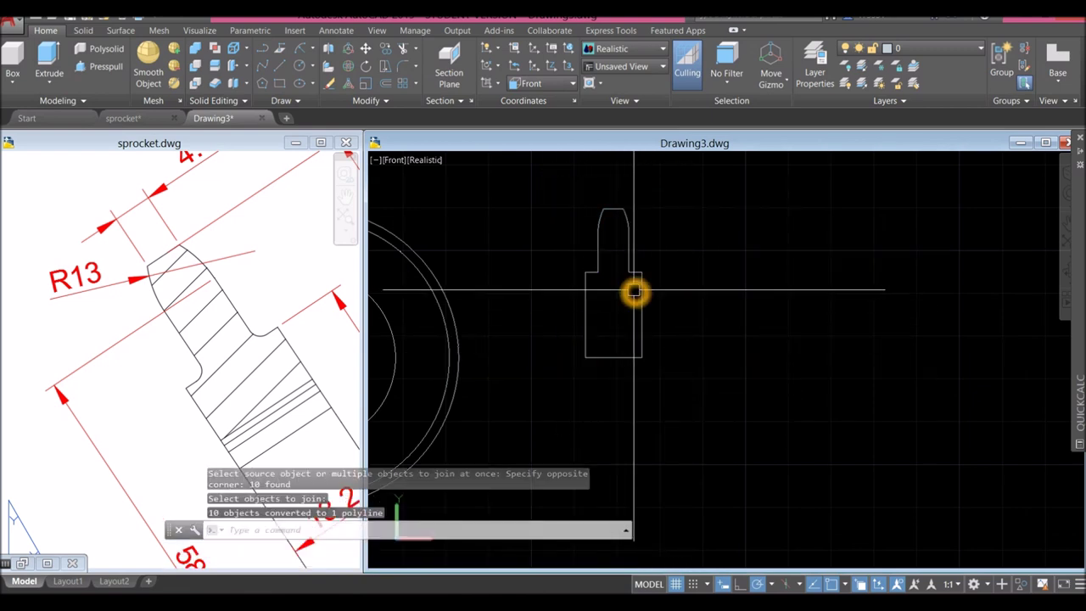
left_click(637, 290)
scroll(678, 264, "down", 3)
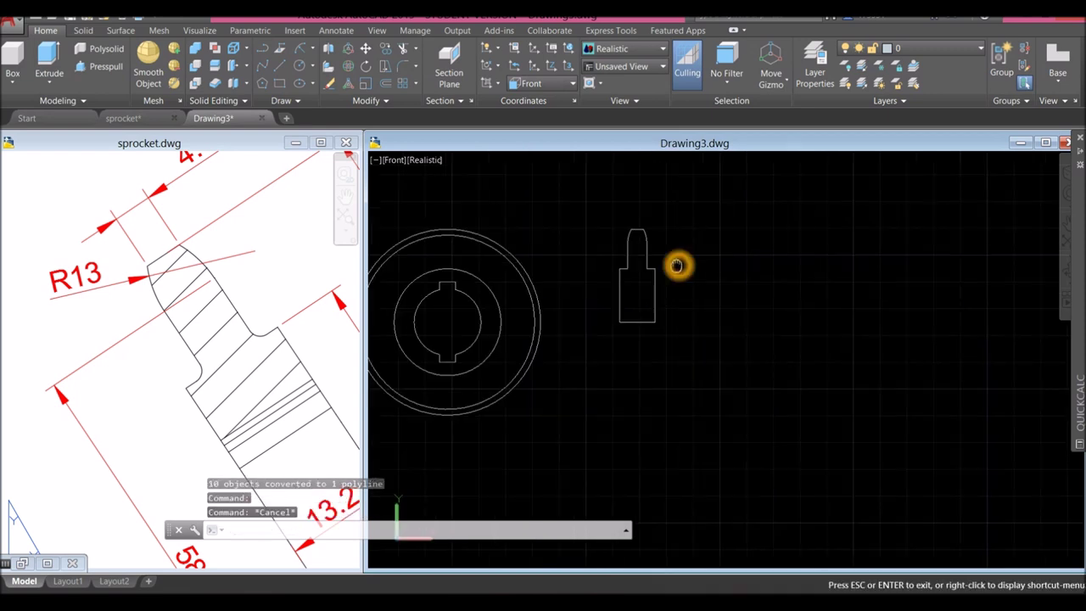
middle_click_drag(679, 263, 722, 250)
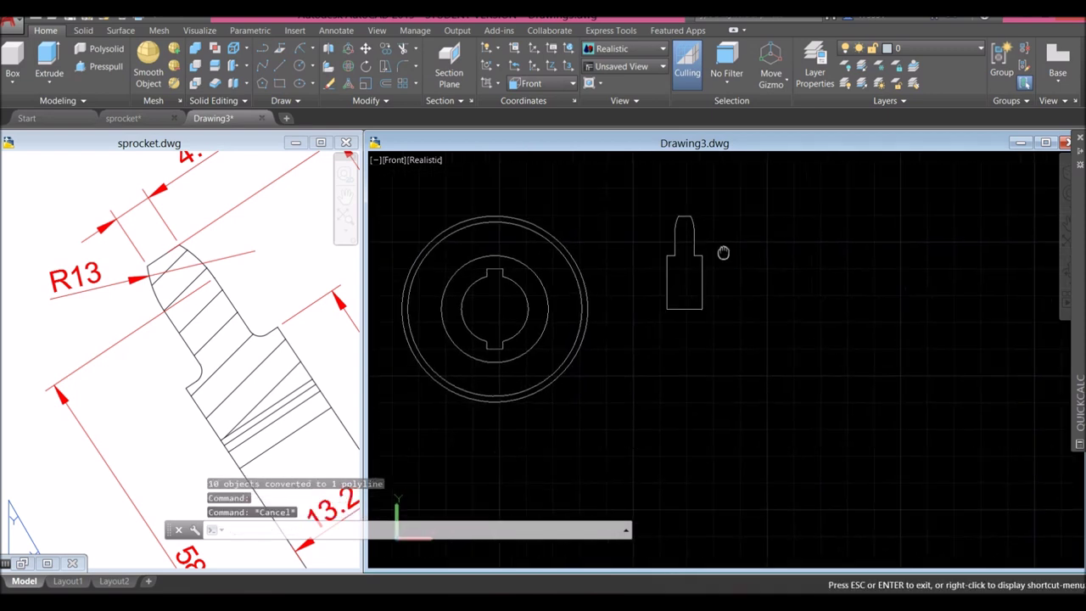
- Check the sprocket.dwg reference and, in Drawing3, move the half profile from its bottom edge's midpoint to the centre of the concentric circles
left_click(304, 363)
scroll(296, 359, "down", 4)
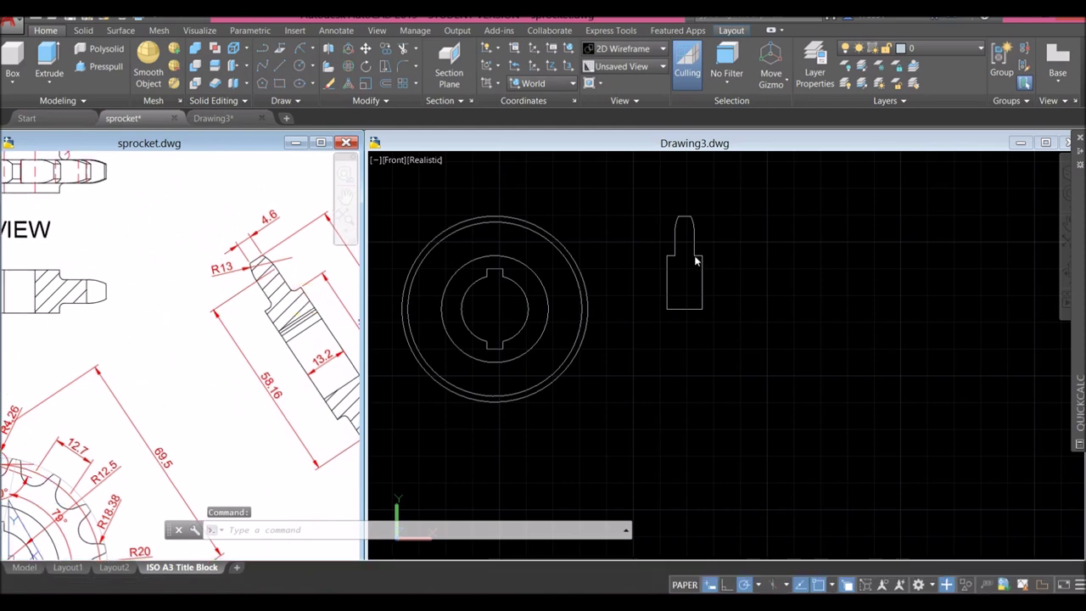
left_click(713, 280)
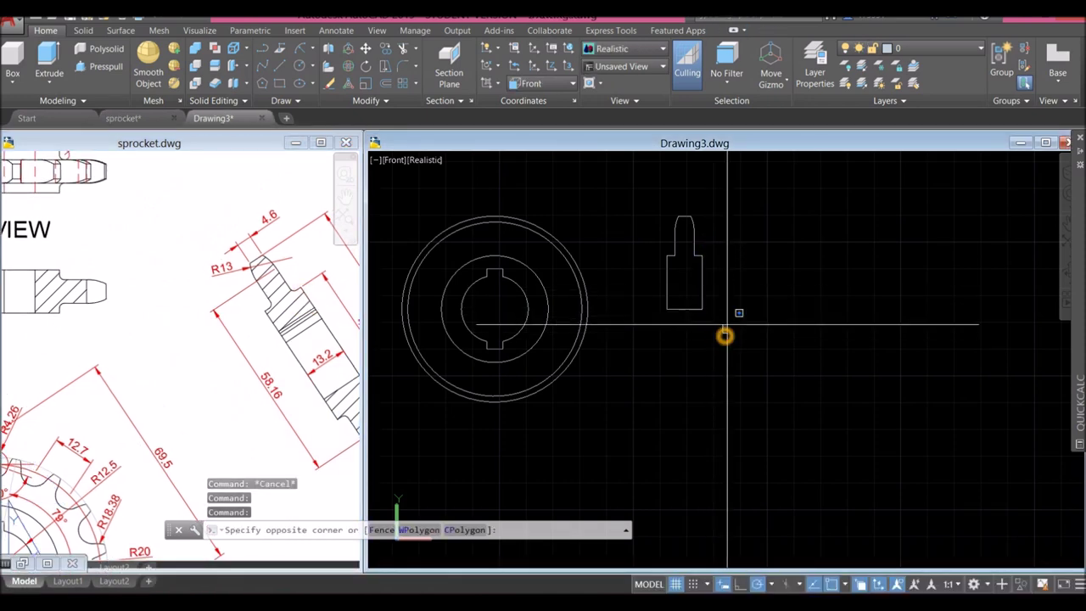
left_click(662, 186)
right_click(773, 206)
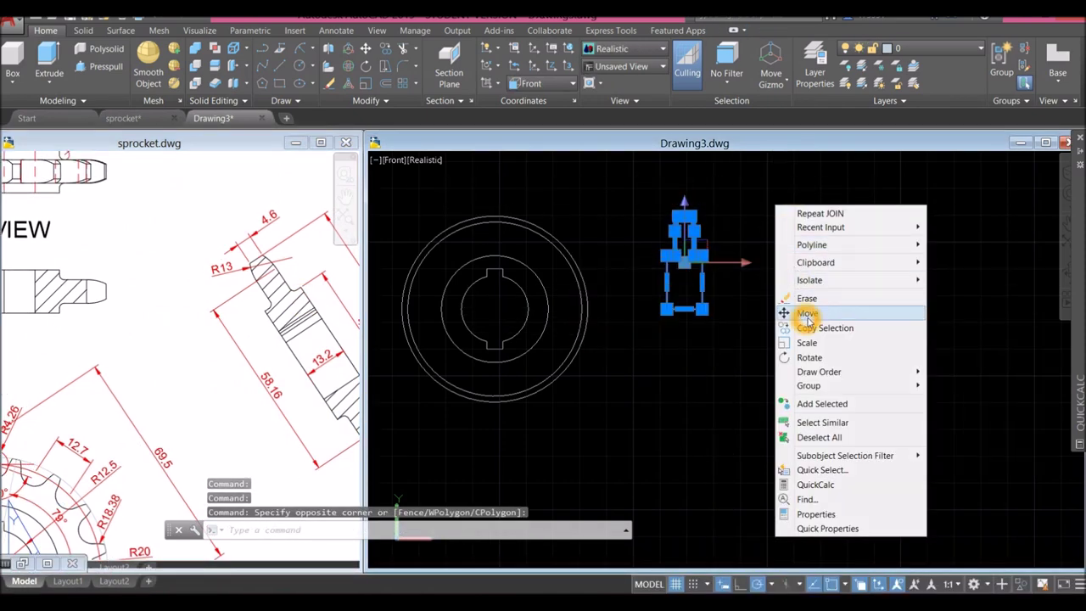
left_click(808, 314)
left_click(685, 309)
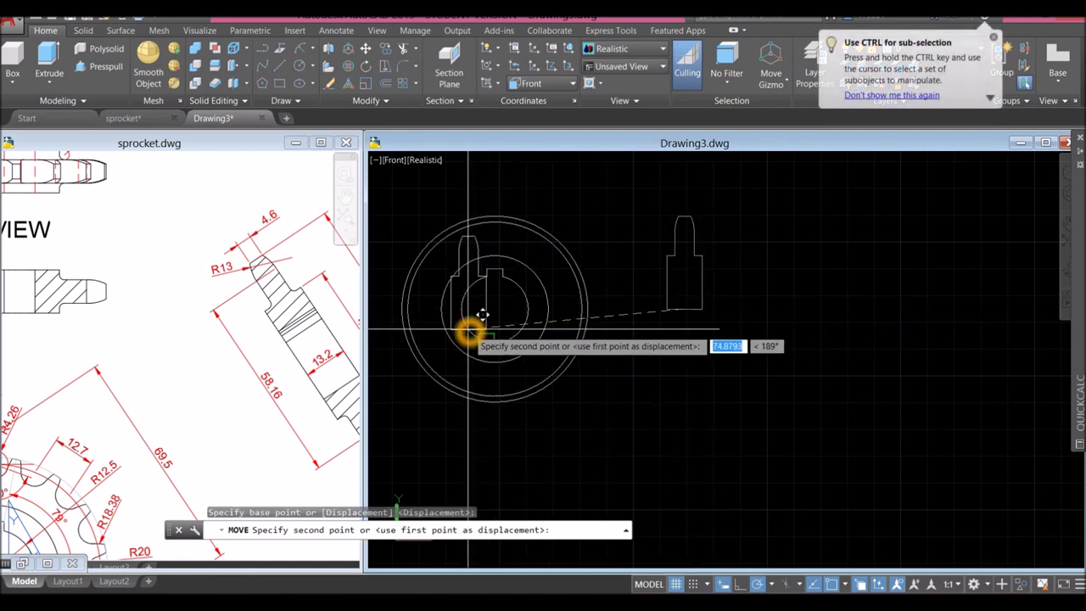
right_click(497, 321, "shift")
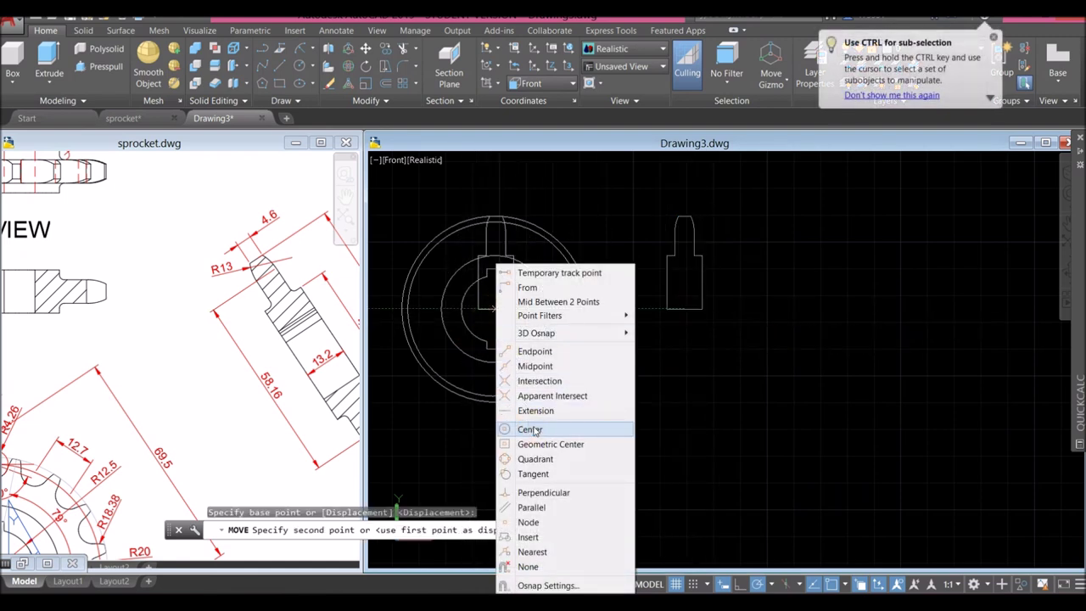
left_click(535, 411)
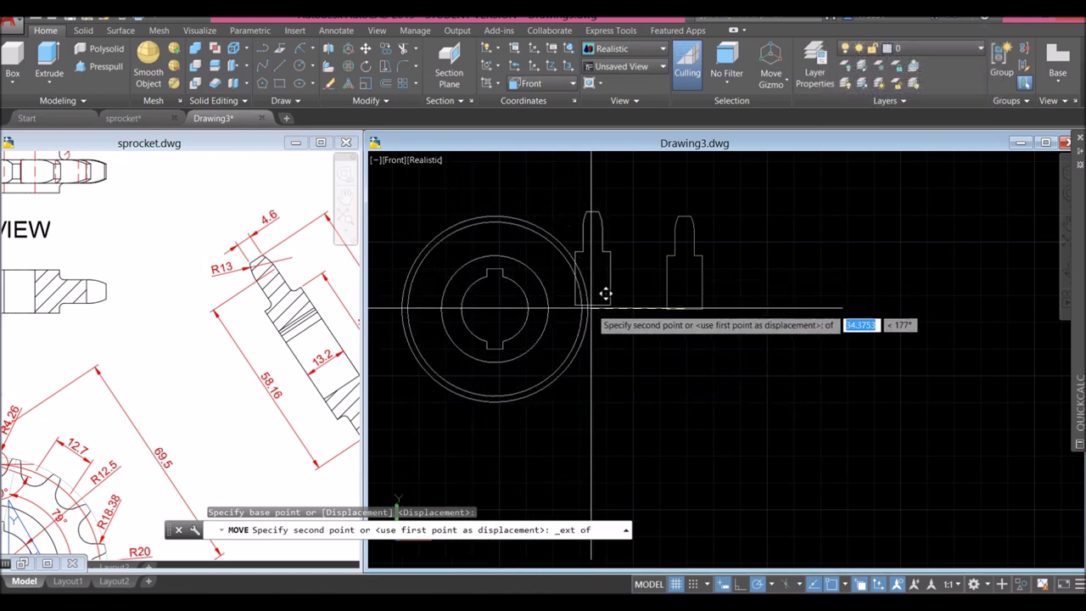
scroll(448, 327, "up", 3)
middle_click_drag(448, 327, 584, 329)
right_click(580, 314, "shift")
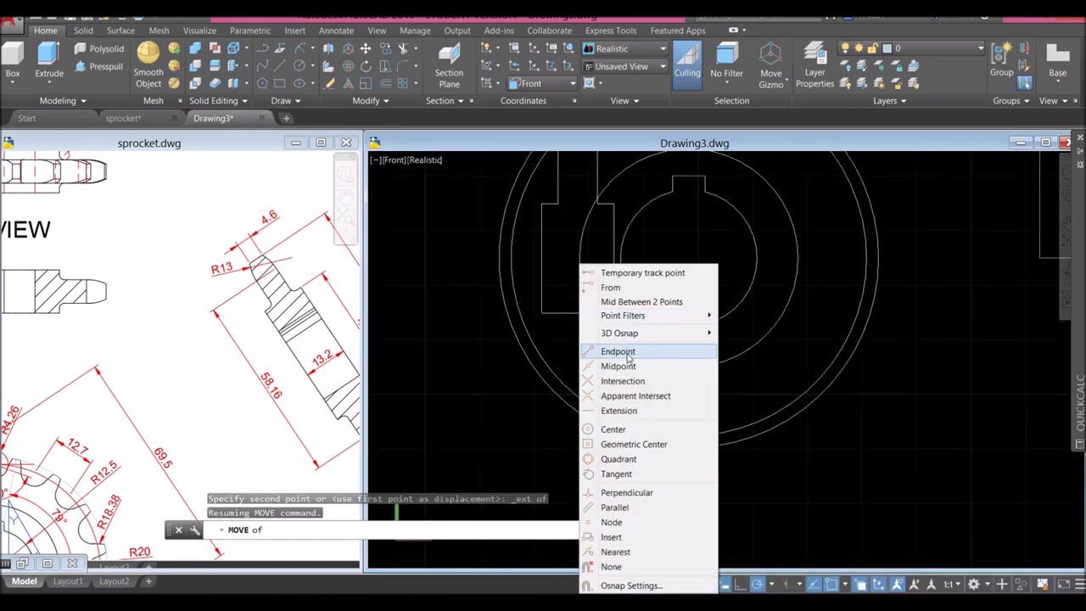
left_click(612, 430)
left_click(565, 371)
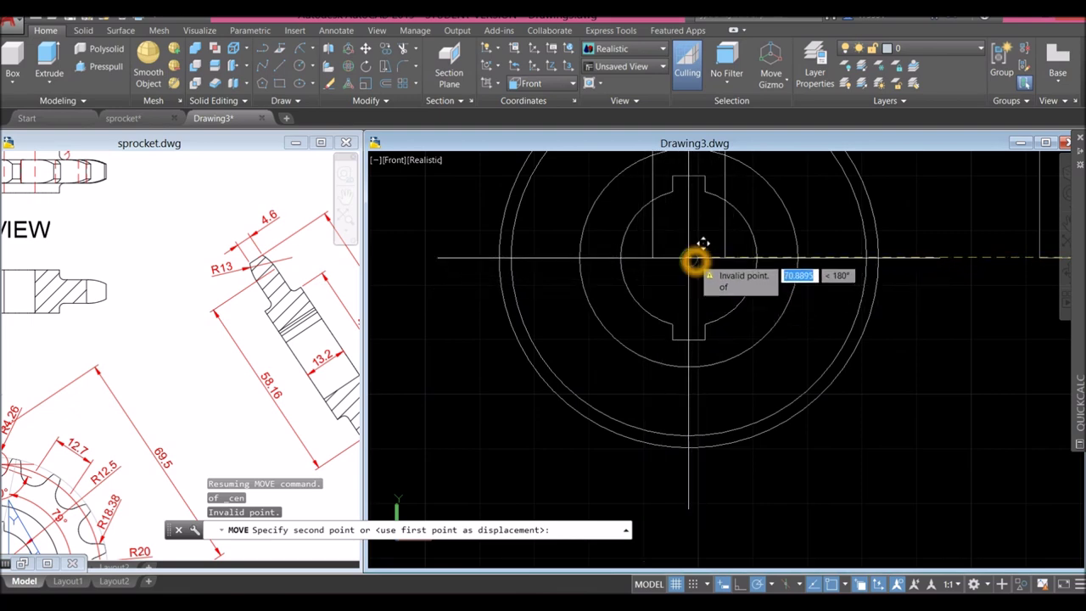
left_click(699, 260)
- Rotate the half profile 90° in 3D about the vertical axis through the midpoint of its bottom edge at the circles' centre
scroll(587, 327, "down", 3)
middle_click_drag(625, 328, 619, 297, "shift")
scroll(632, 265, "up", 3)
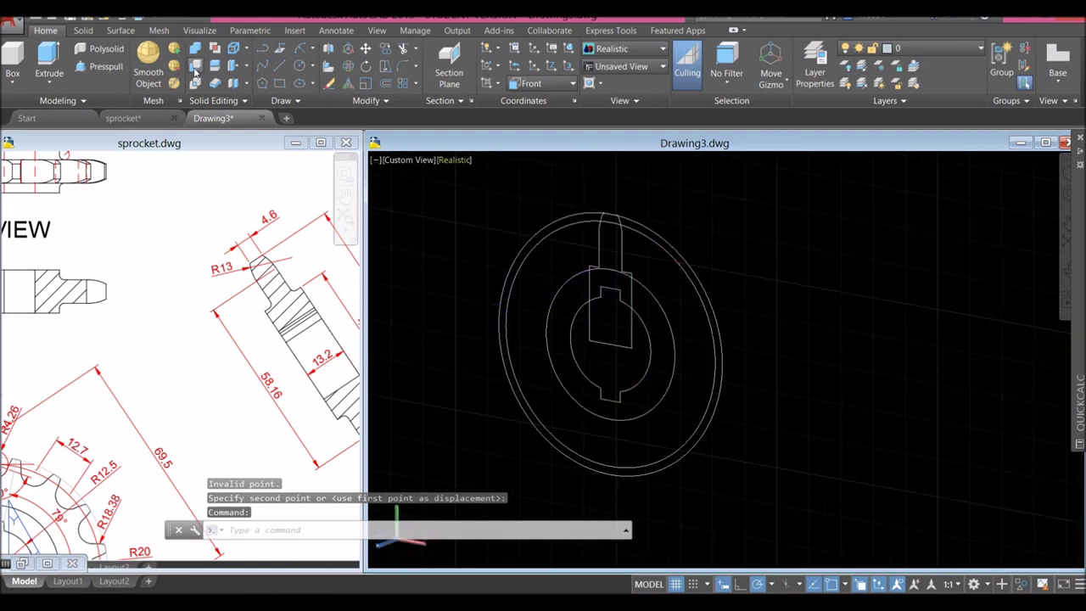
left_click(389, 100)
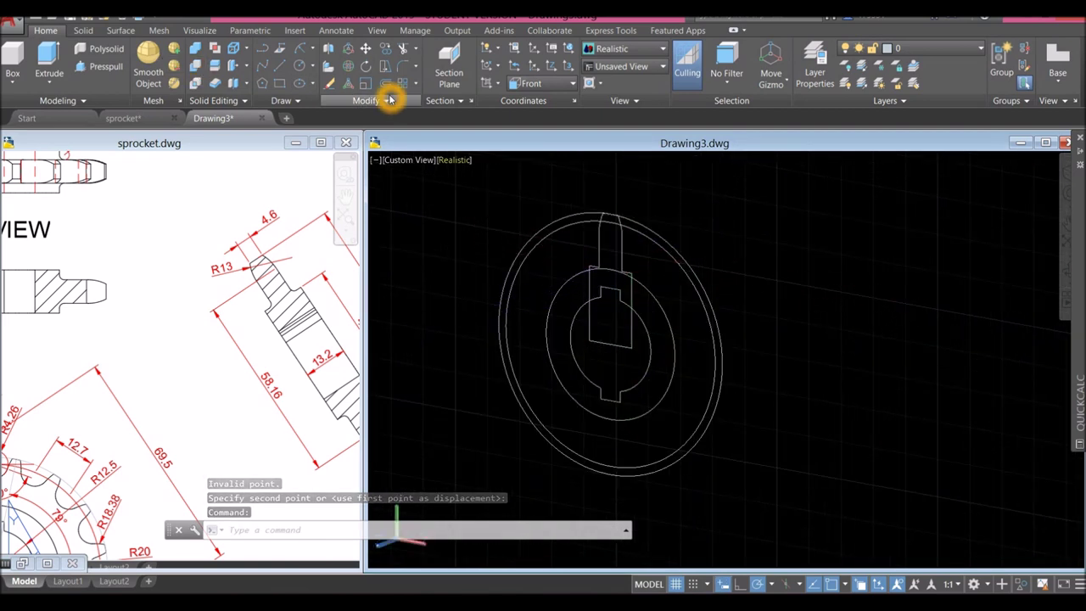
left_click(350, 73)
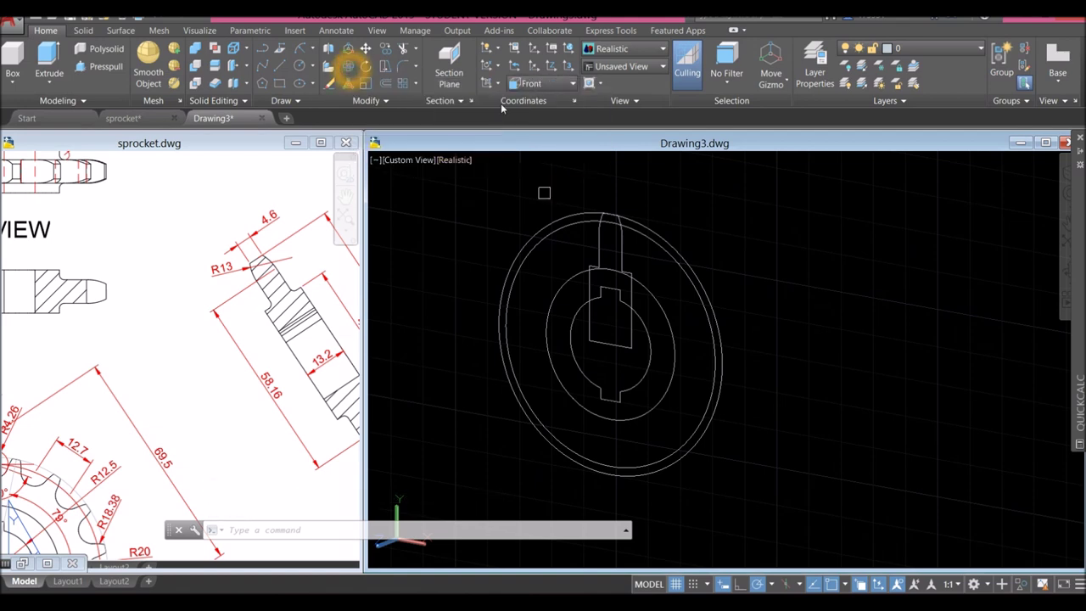
left_click(625, 252)
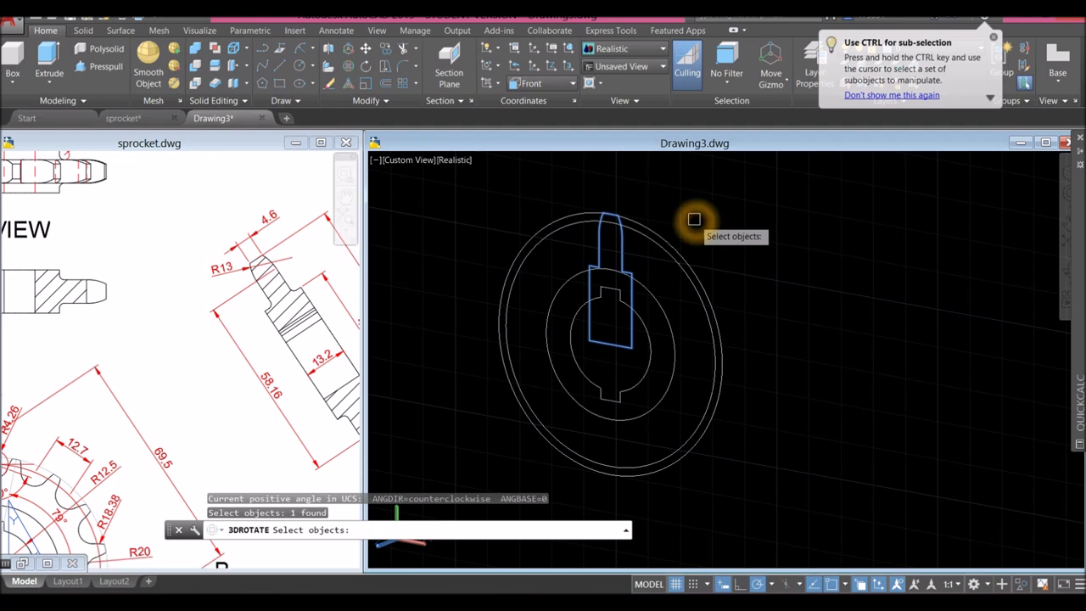
right_click(694, 221)
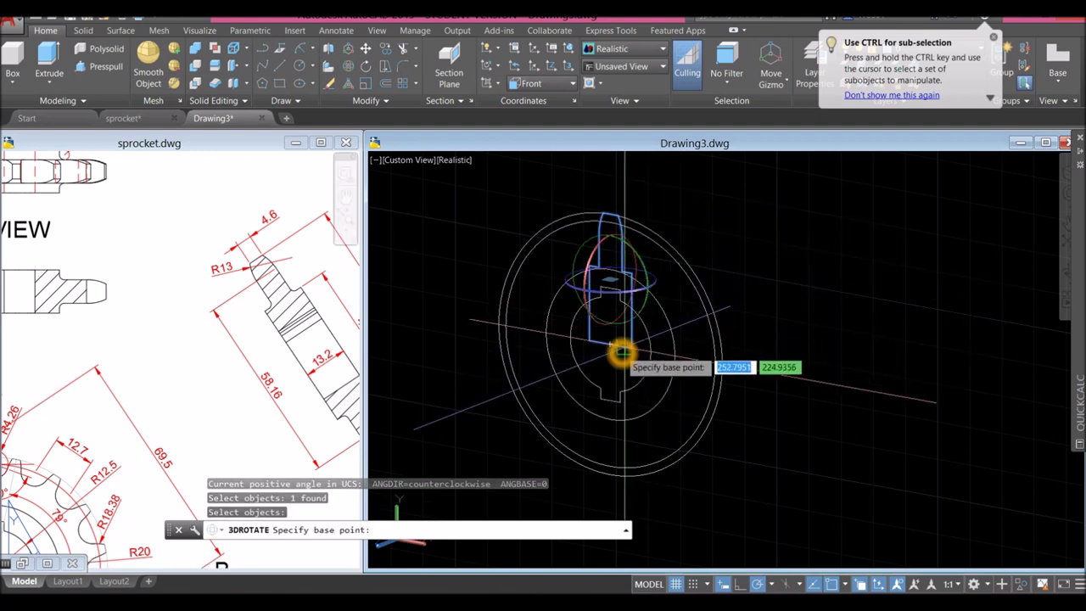
left_click(613, 348)
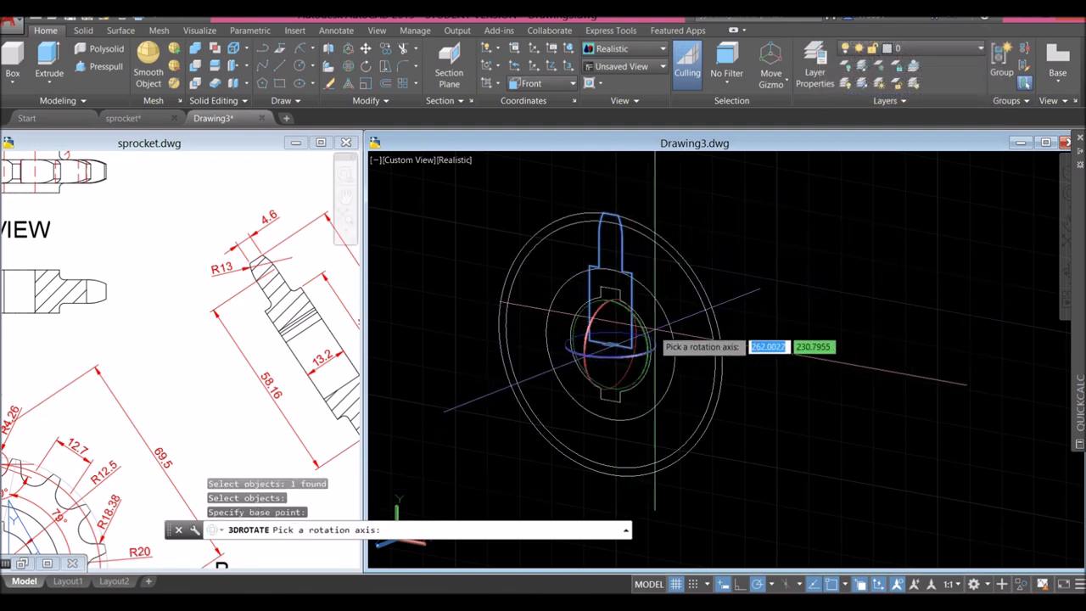
middle_click_drag(665, 347, 606, 371, "shift")
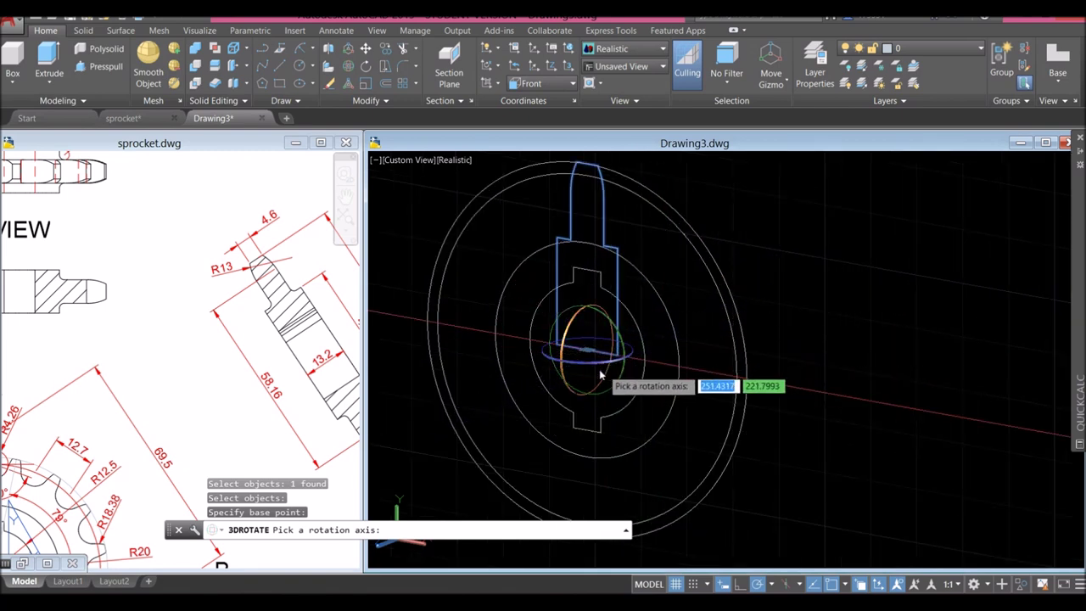
left_click(599, 367)
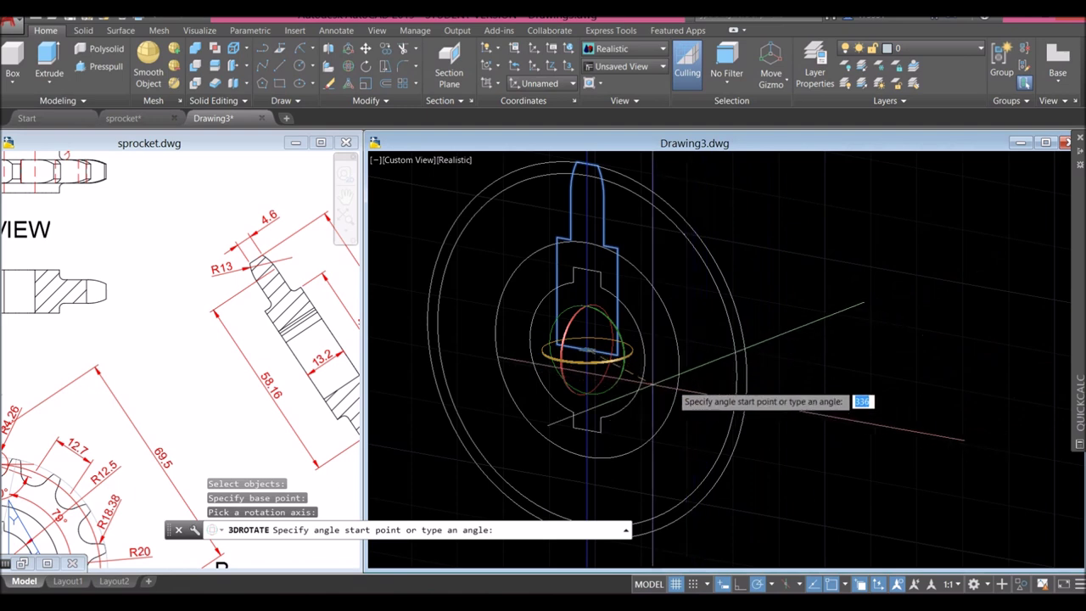
left_click(833, 287)
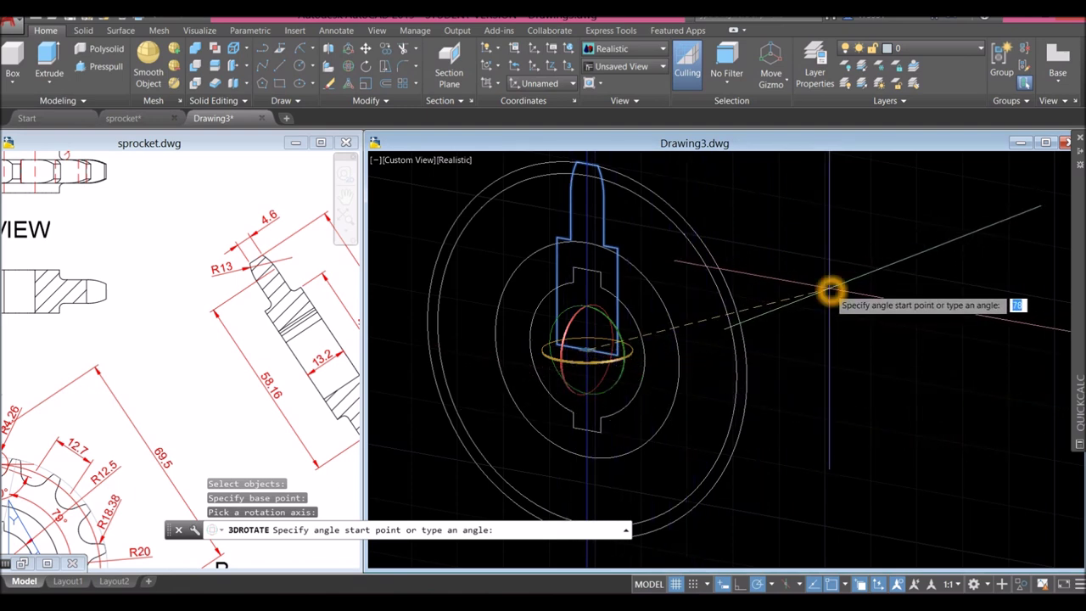
type("90")
key("Return")
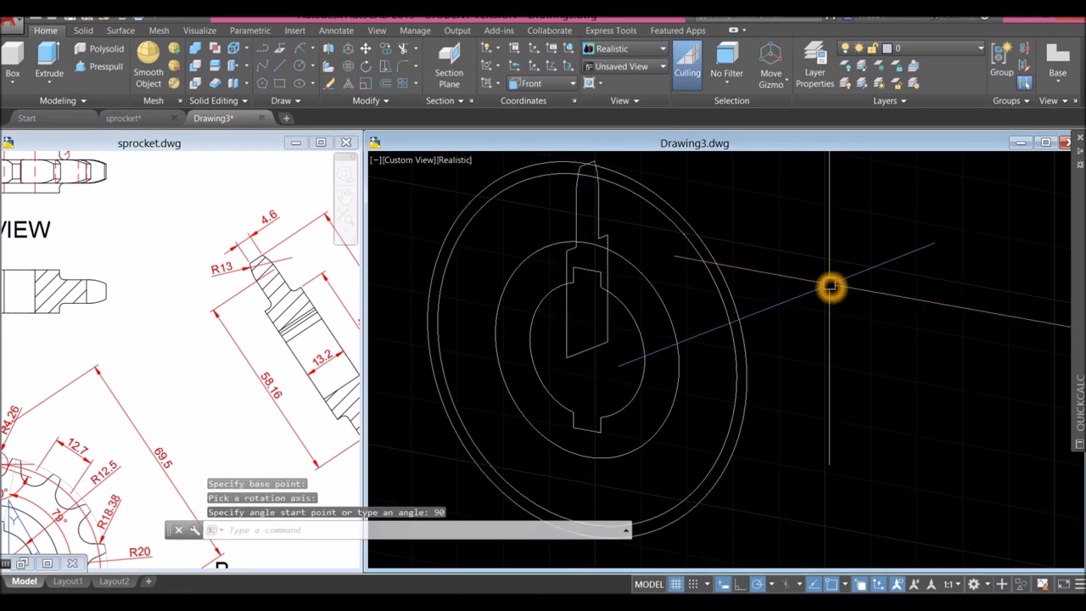
- Turn off the grid and check the rotated profile's orientation against the circles in the Right view
middle_click_drag(778, 287, 628, 256, "shift")
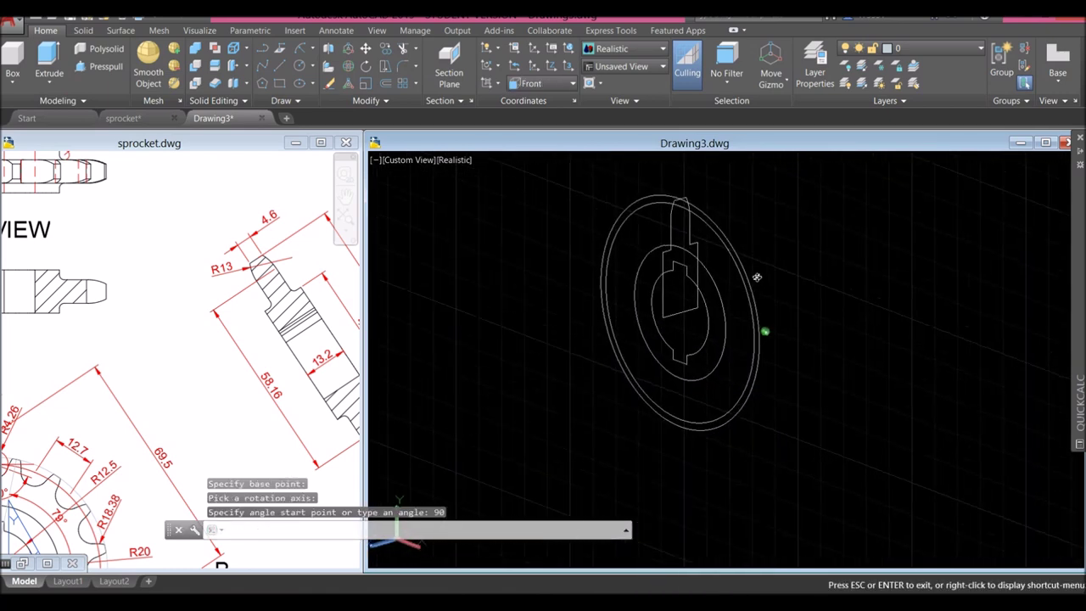
left_click(685, 586)
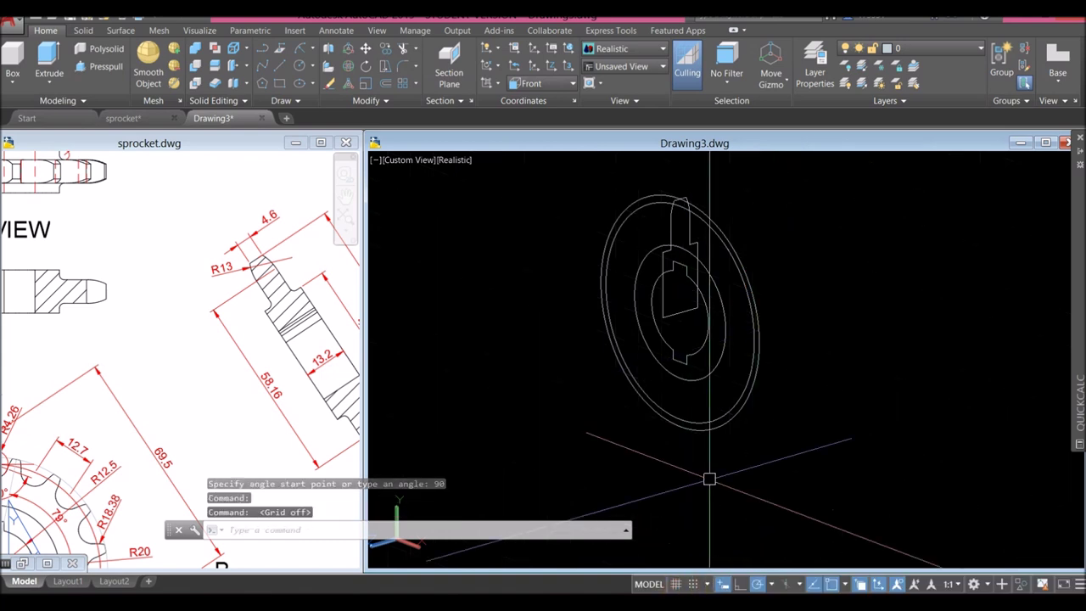
middle_click_drag(710, 479, 671, 289, "shift")
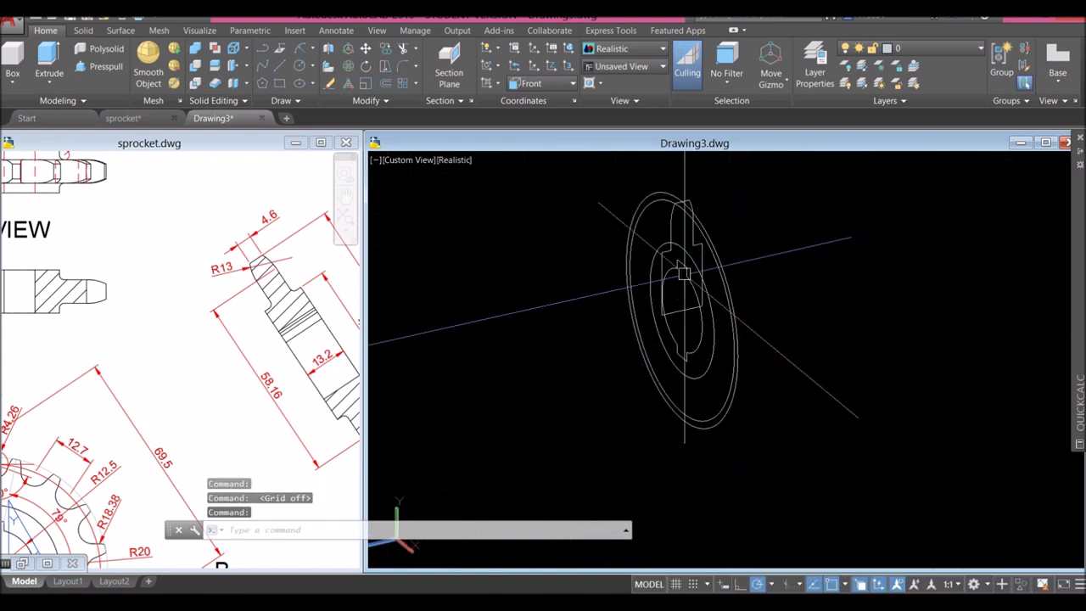
left_click(415, 162)
left_click(441, 234)
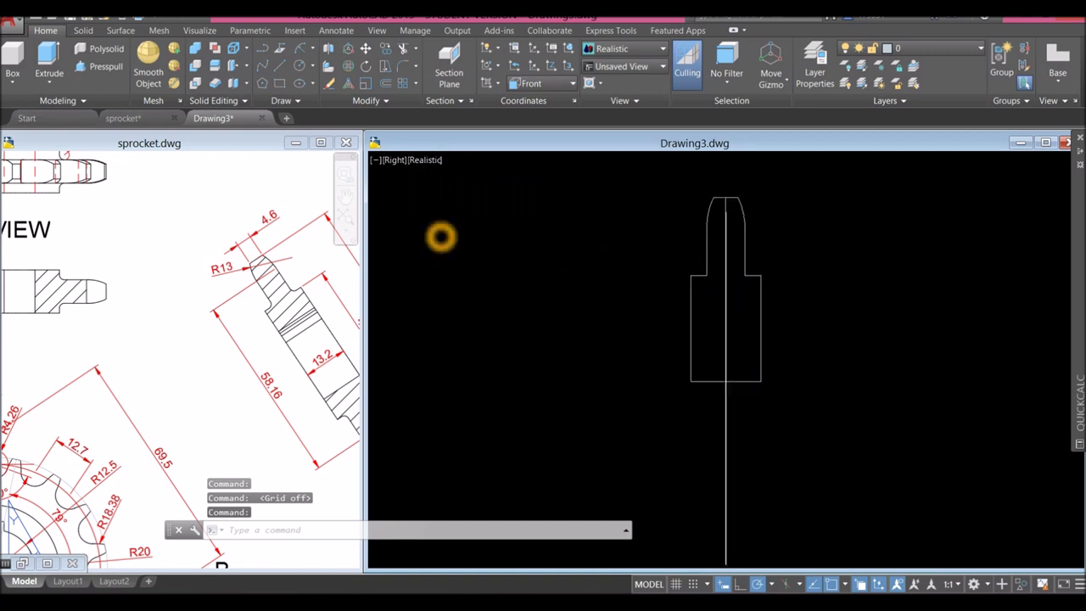
left_click(745, 258)
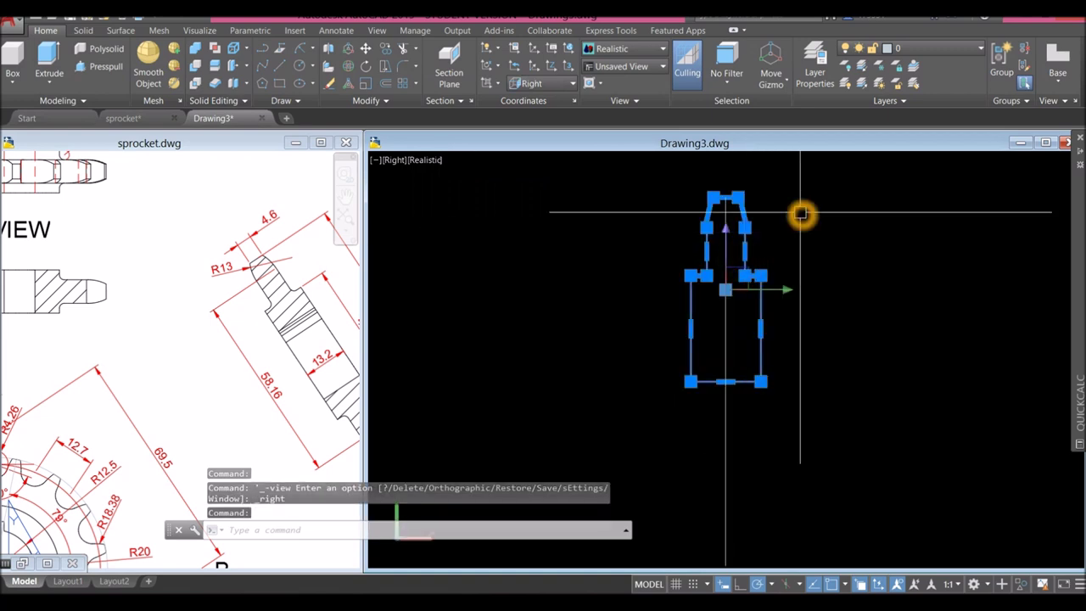
key("Escape")
middle_click_drag(784, 223, 735, 246, "shift")
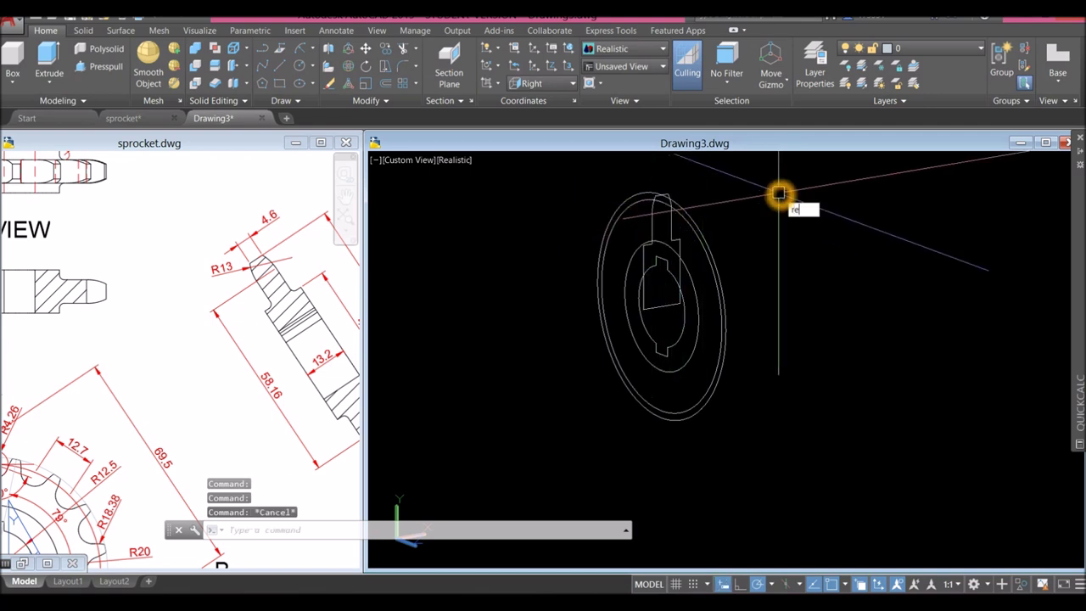
key("Escape")
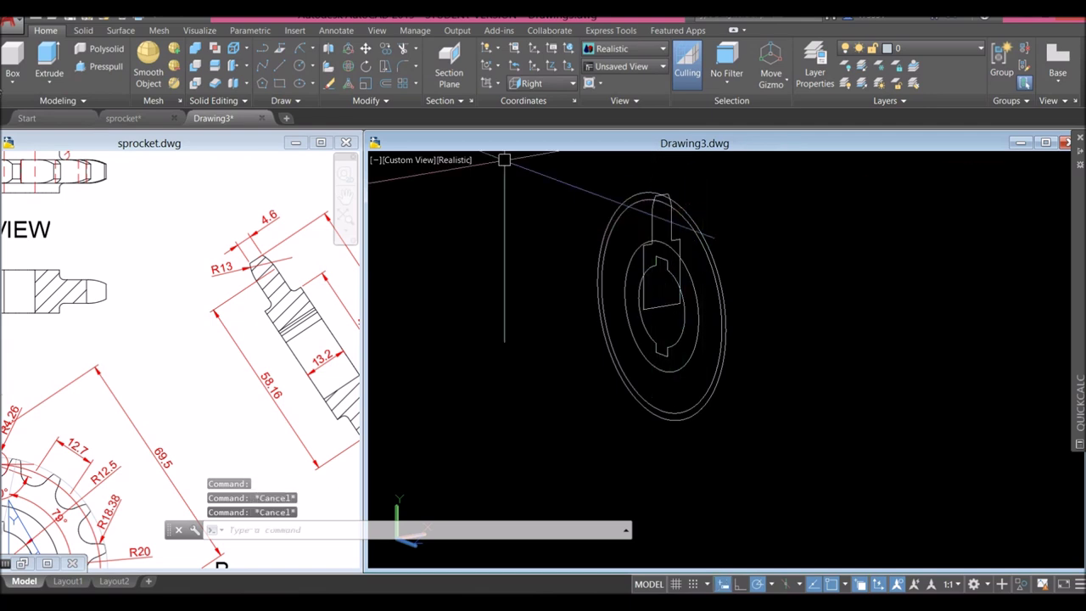
left_click(51, 82)
left_click(68, 163)
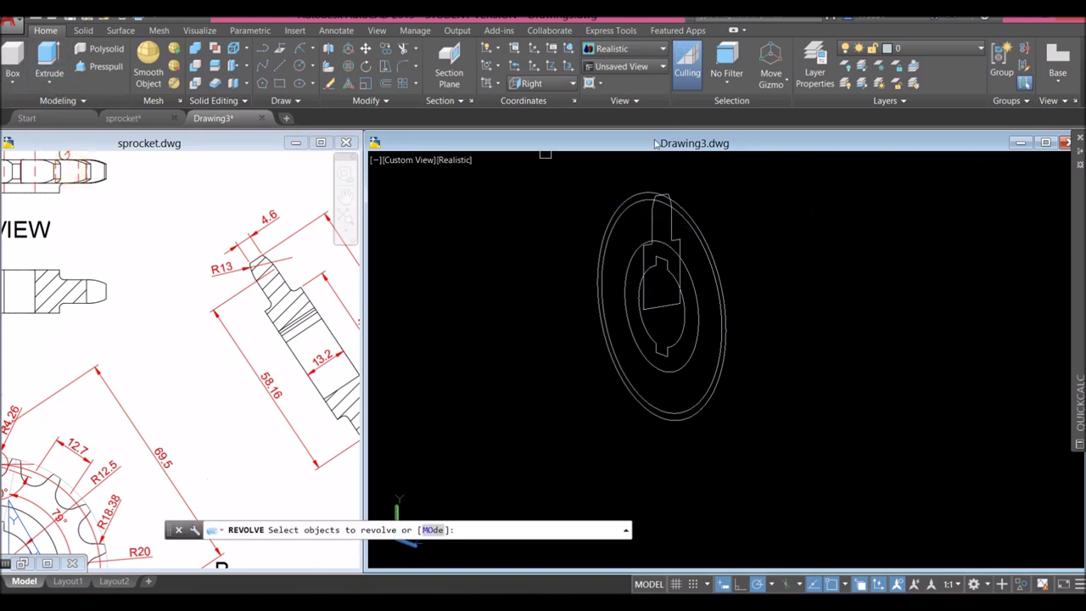
left_click(653, 227)
right_click(746, 193)
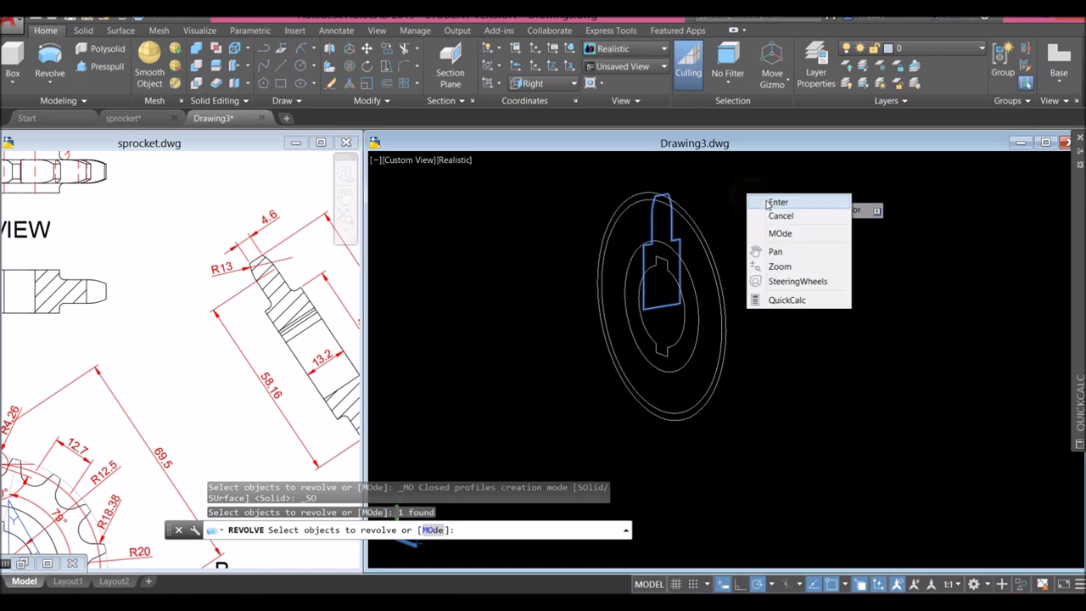
left_click(777, 203)
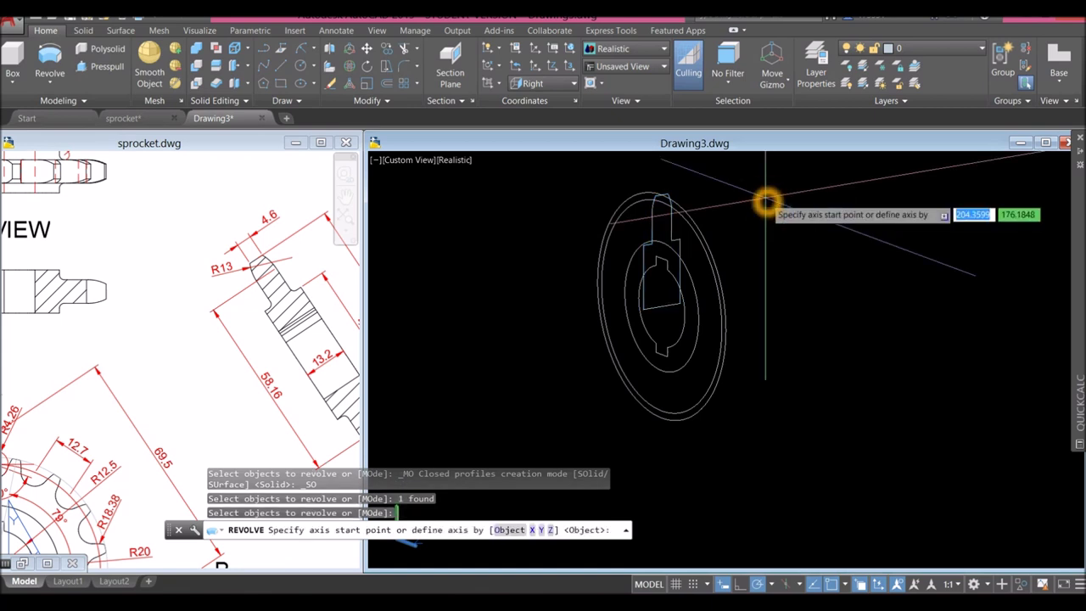
middle_click_drag(768, 201, 775, 207, "shift")
mouse_move(667, 340)
middle_mouse_down("shift")
mouse_move(665, 315)
mouse_move(650, 310)
middle_mouse_up("shift")
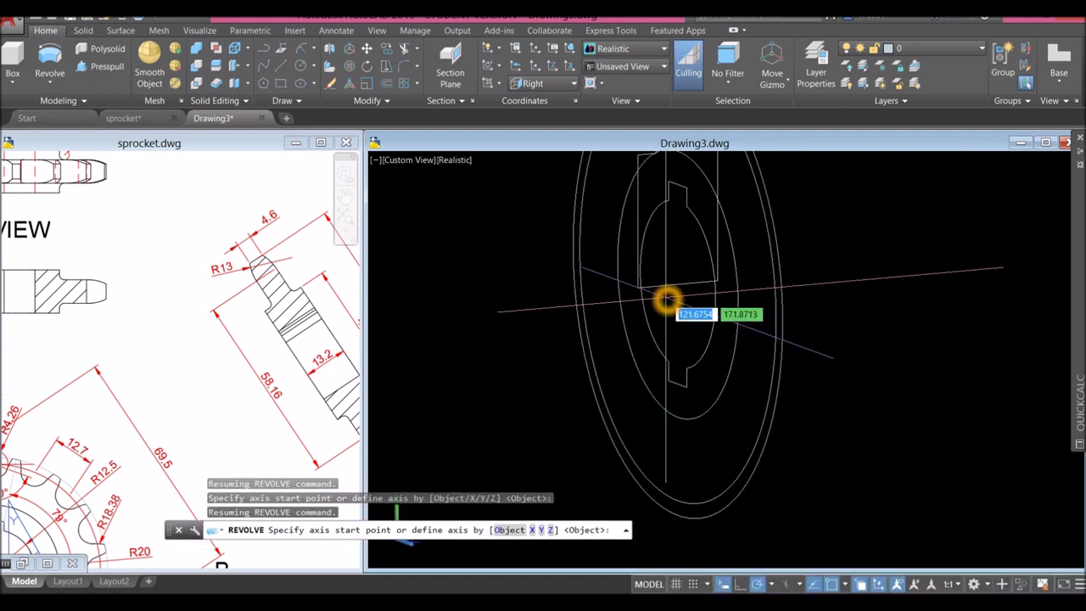
key("Escape")
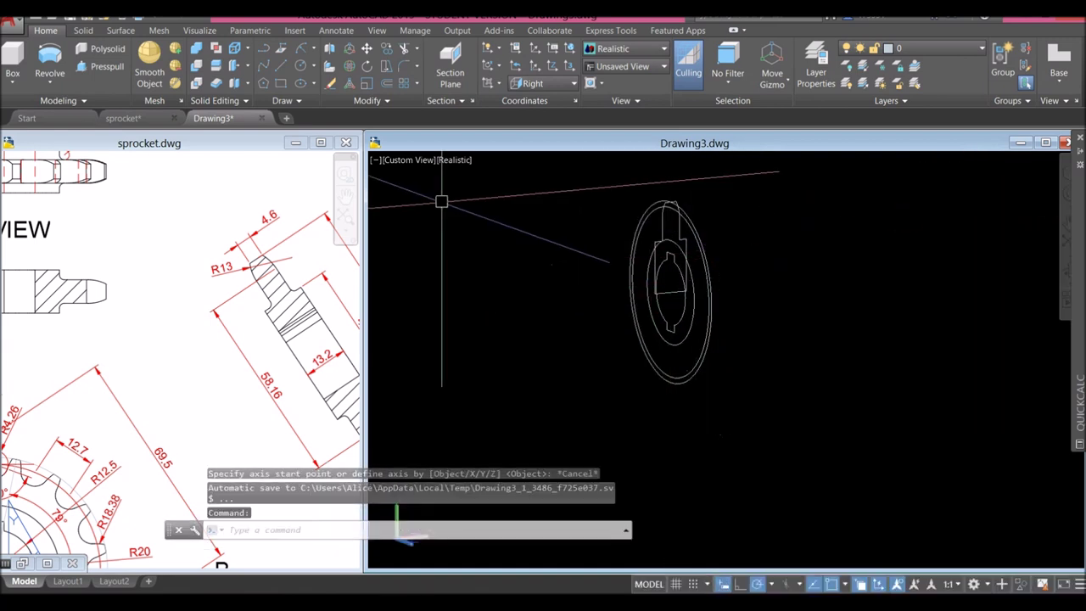
- In the Right view, revolve the half profile 360° into a solid about an axis along its bottom edge
left_click(415, 163)
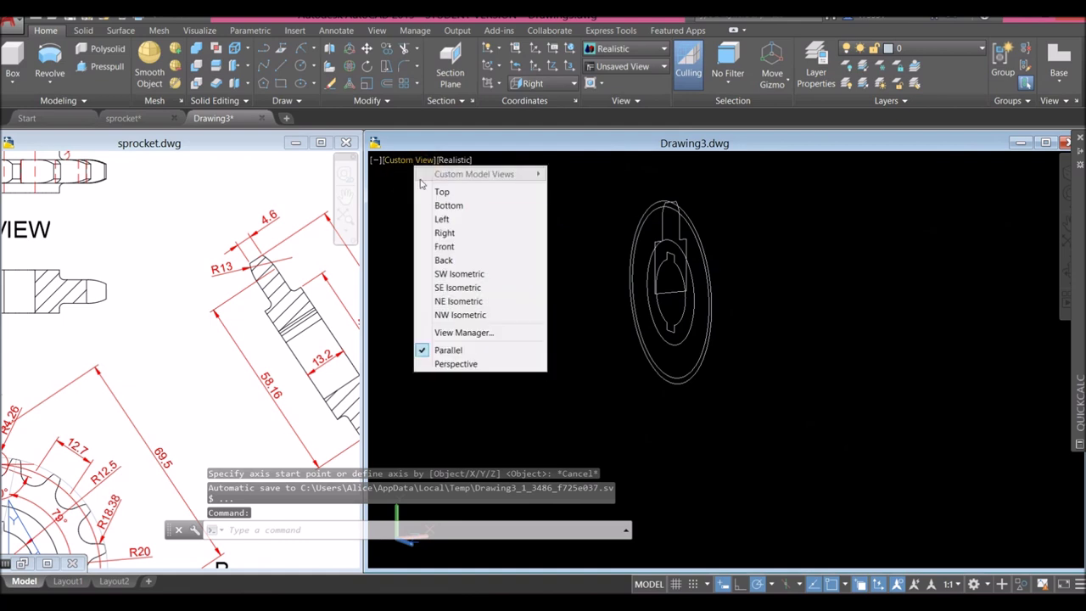
left_click(444, 233)
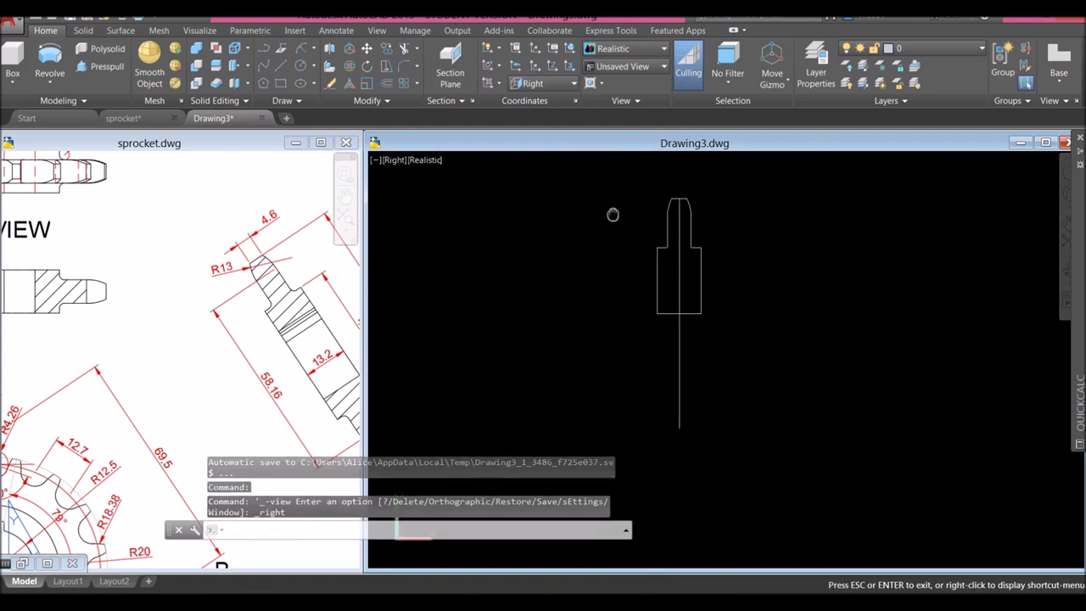
key("F8")
left_click(54, 60)
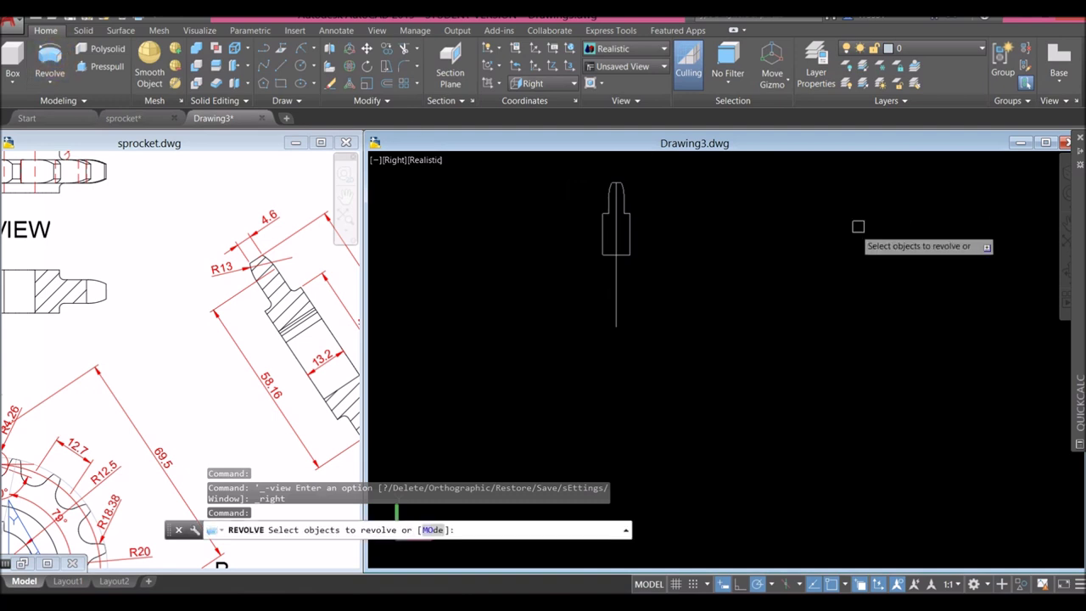
left_click(630, 237)
right_click(680, 219)
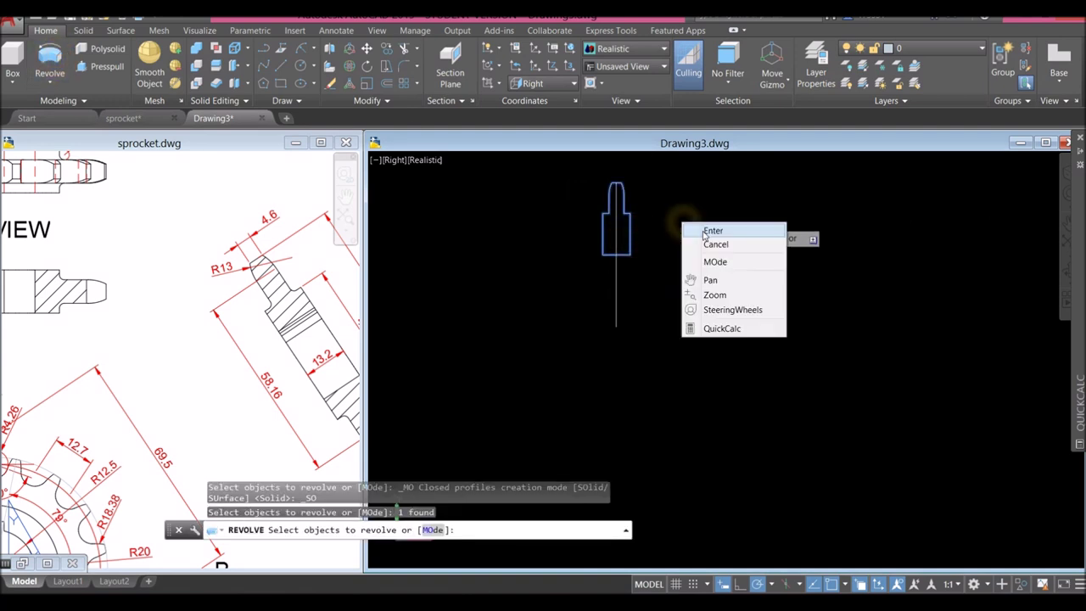
left_click(711, 231)
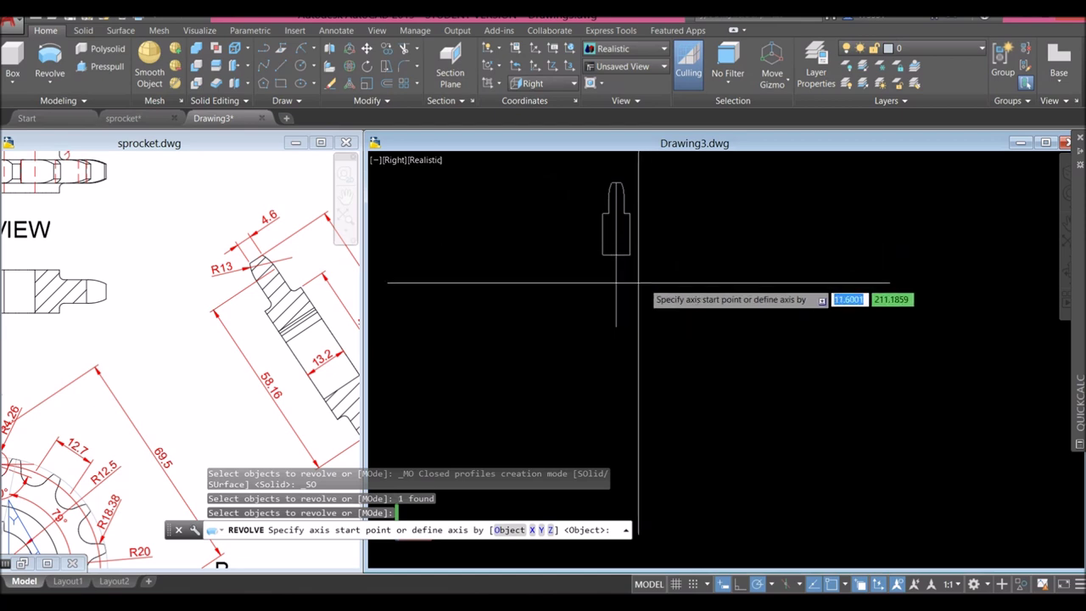
left_click(610, 254)
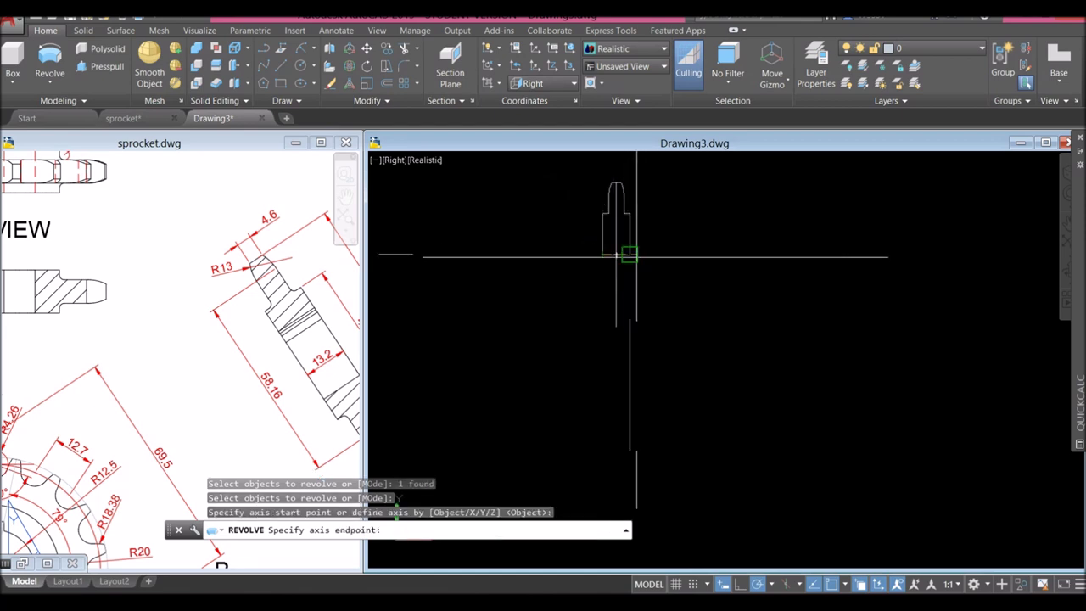
left_click(633, 256)
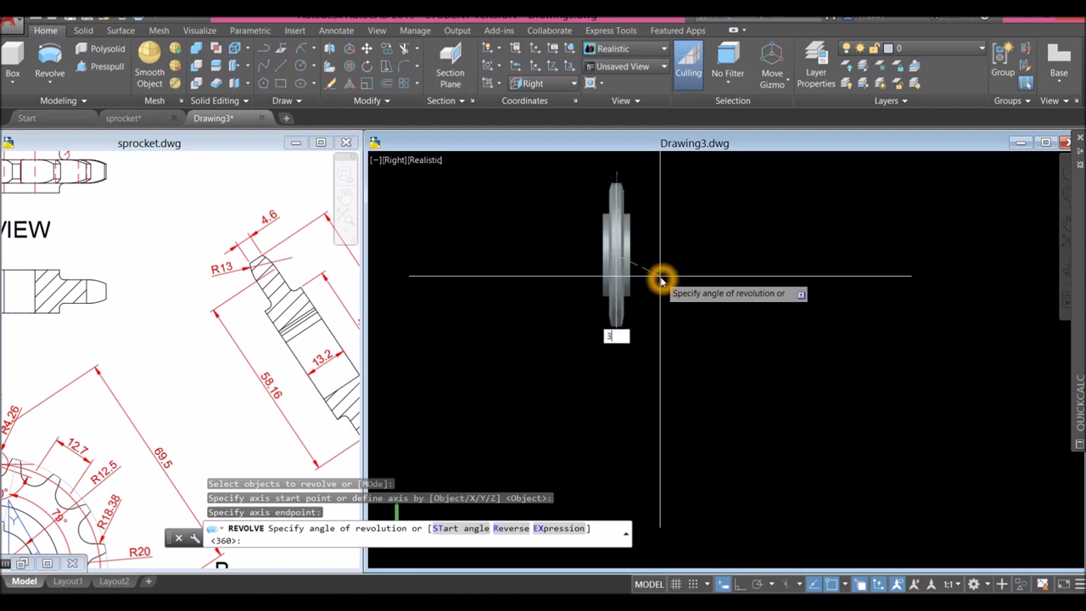
key("Return")
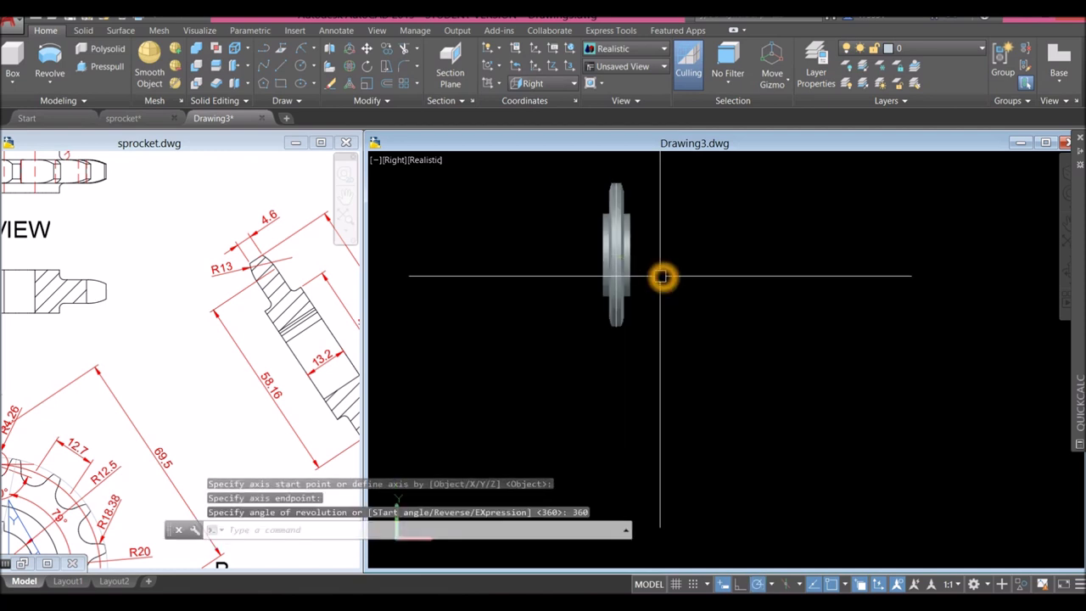
middle_click_drag(662, 276, 736, 282, "shift")
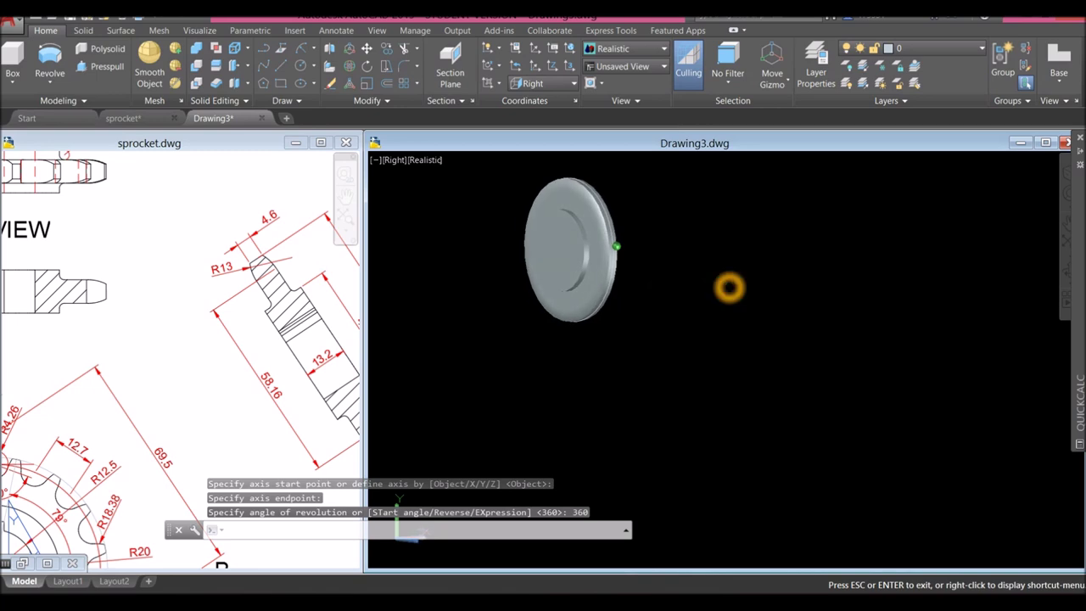
key("Escape")
- Examine the tooth gaps and their dimensions in the front view of the sprocket.dwg reference, then return to Drawing3
left_click(238, 358)
scroll(237, 353, "down", 3)
scroll(199, 329, "up", 3)
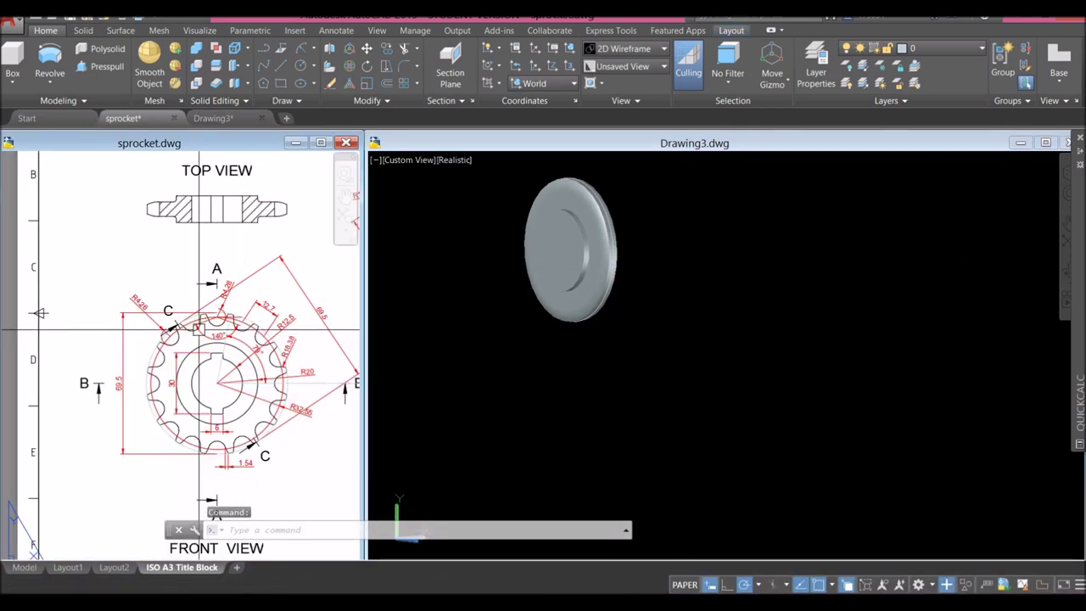
scroll(200, 329, "up", 5)
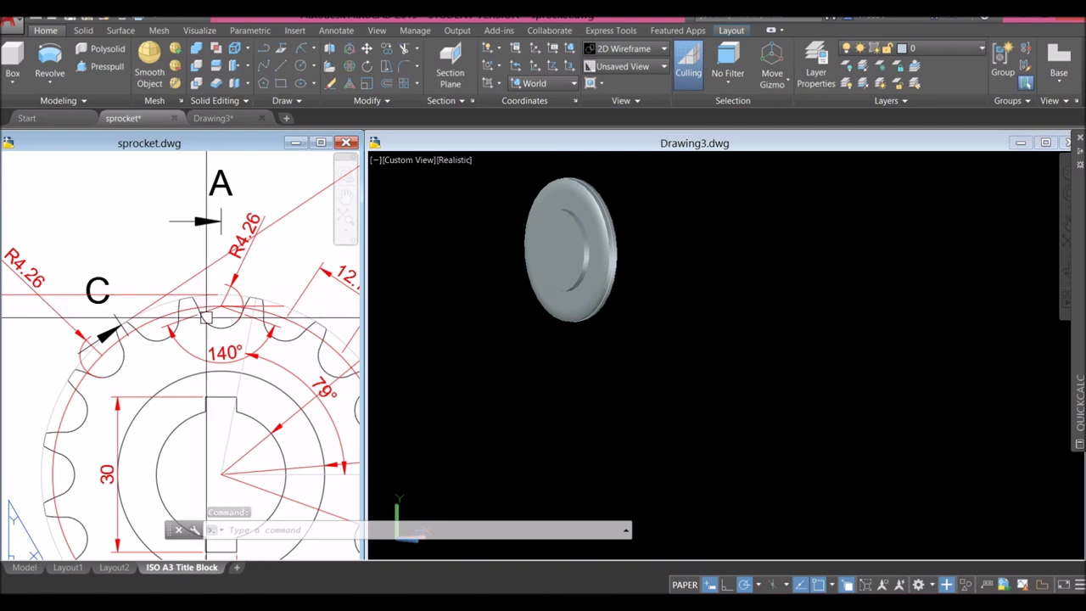
left_click(267, 290)
left_click(189, 301)
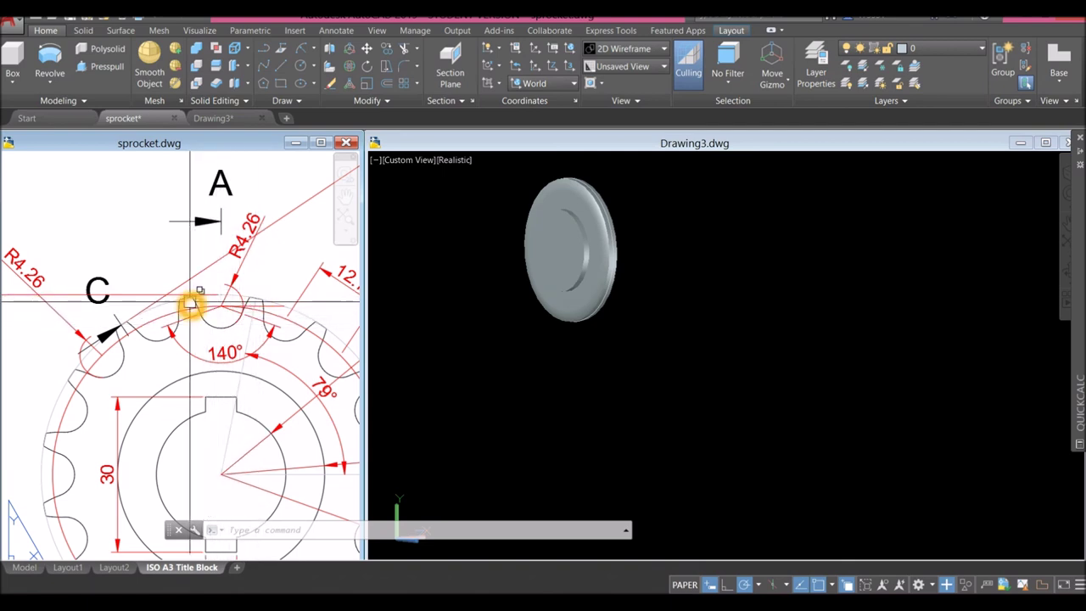
left_click(673, 218)
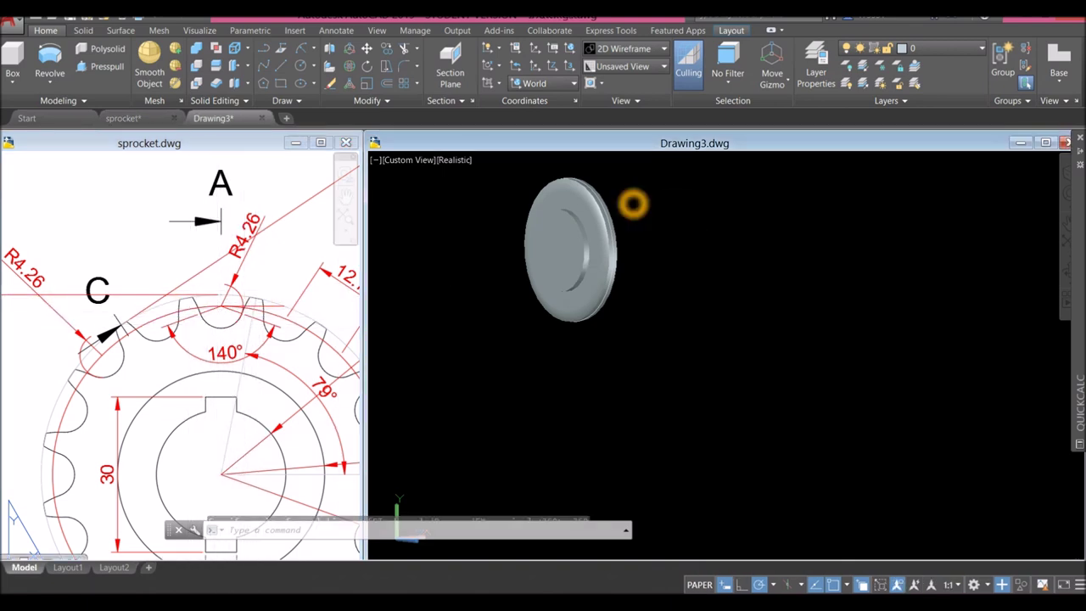
- End the object isolation in Drawing3 so the hidden sketch objects appear with the revolved solid
right_click(638, 195)
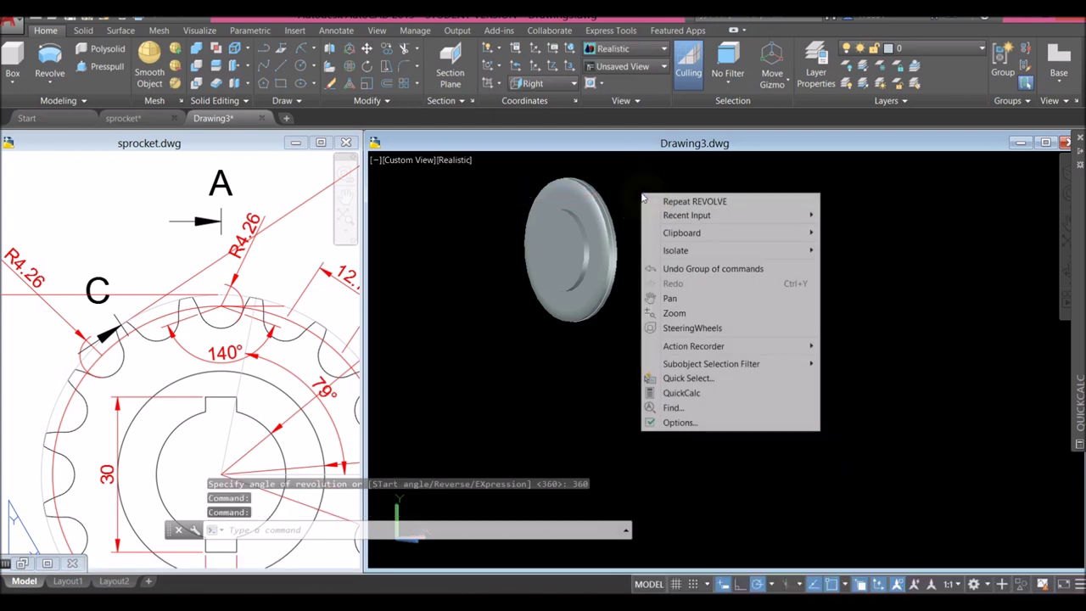
left_click(700, 252)
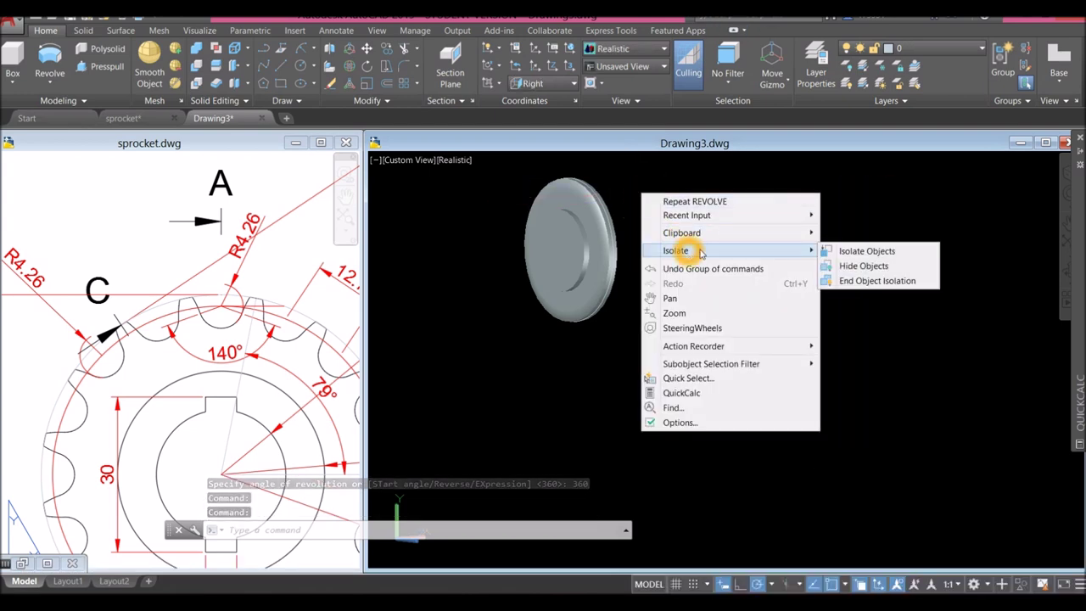
left_click(866, 281)
middle_click_drag(647, 252, 710, 246, "shift")
- Show the revolved disc in the Front view with the X-Ray visual style
left_click(407, 162)
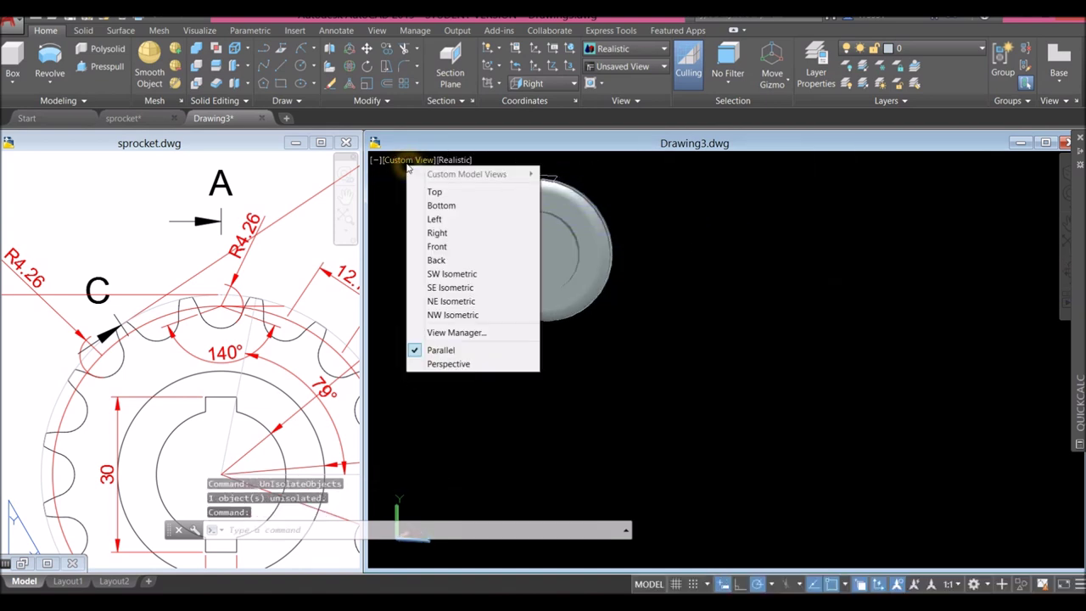
left_click(437, 247)
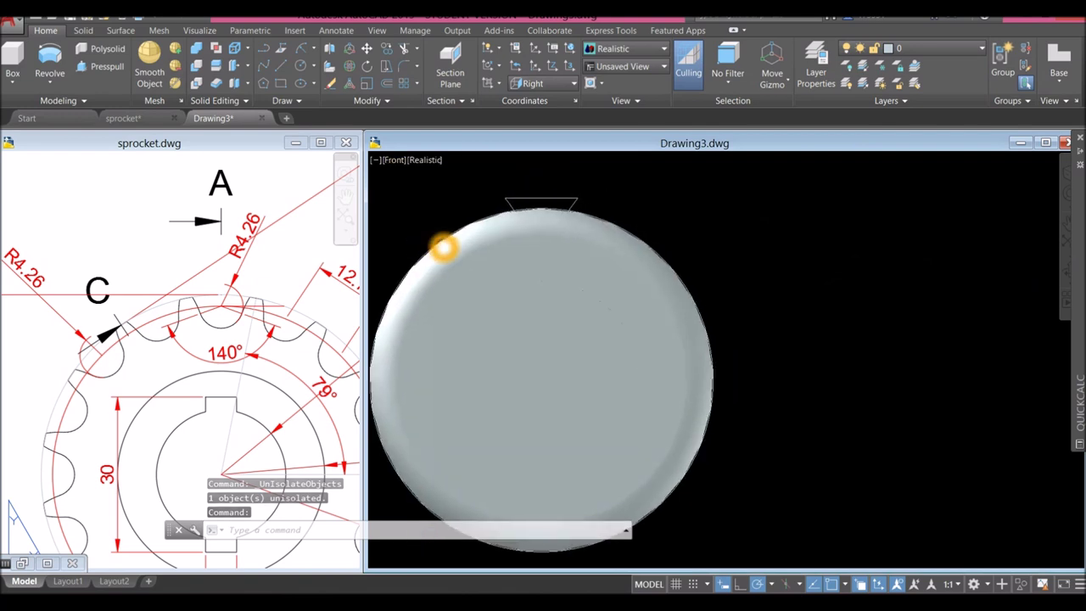
left_click(429, 161)
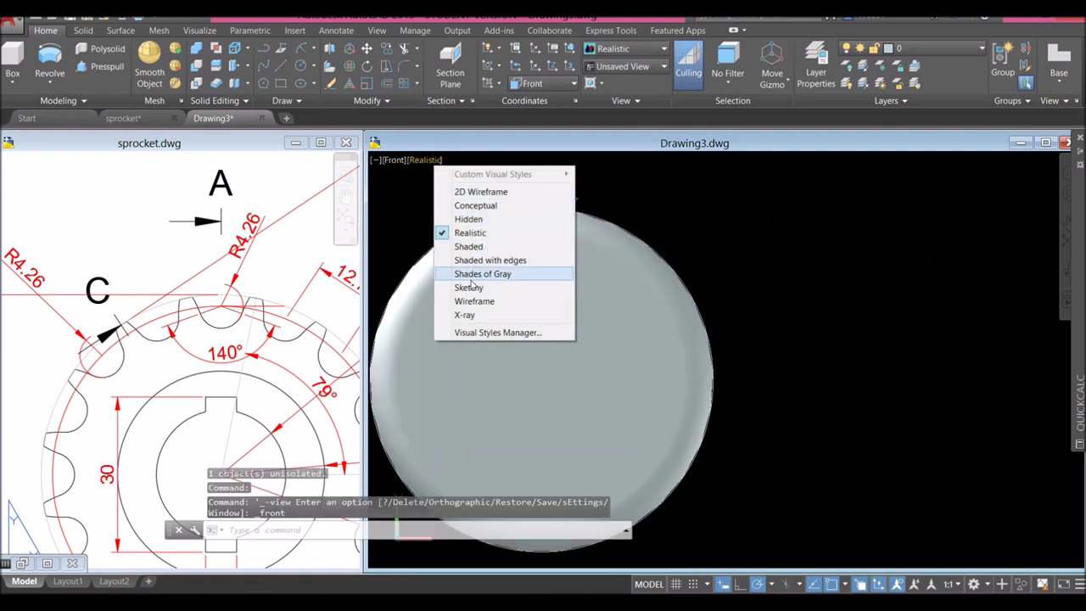
left_click(464, 315)
scroll(557, 246, "down", 2)
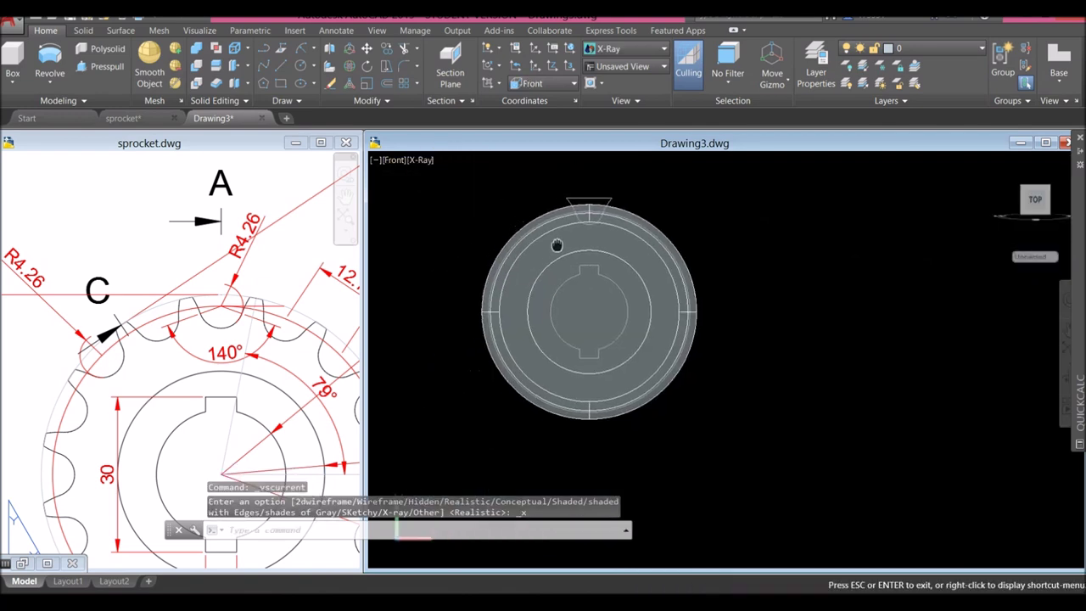
scroll(556, 245, "down", 2)
- Try the Sketchy visual style in the Front view and return to X-Ray
left_click(423, 161)
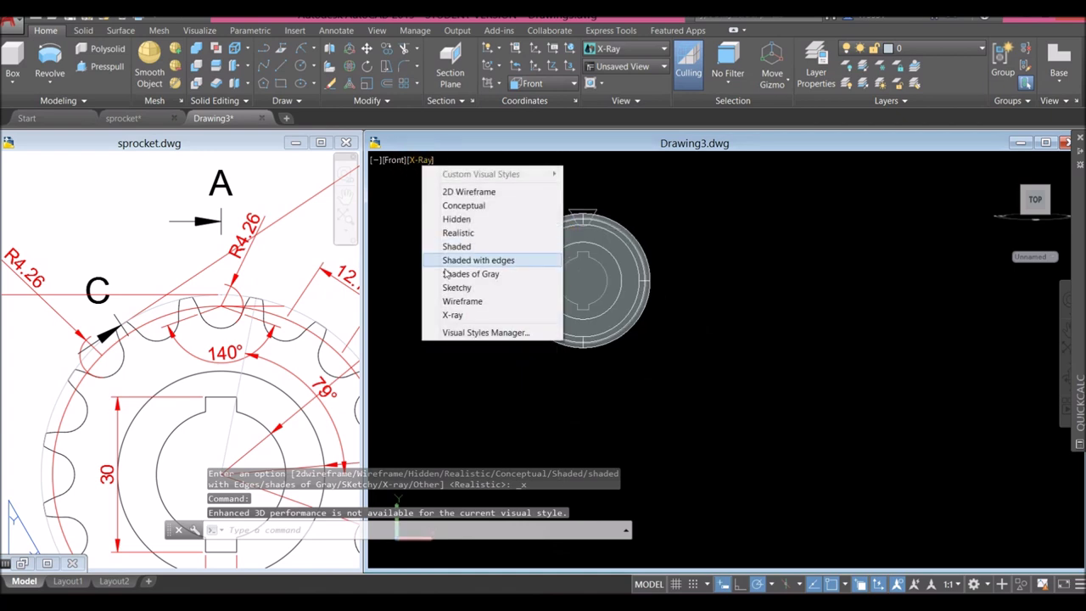
left_click(433, 287)
scroll(556, 167, "up", 2)
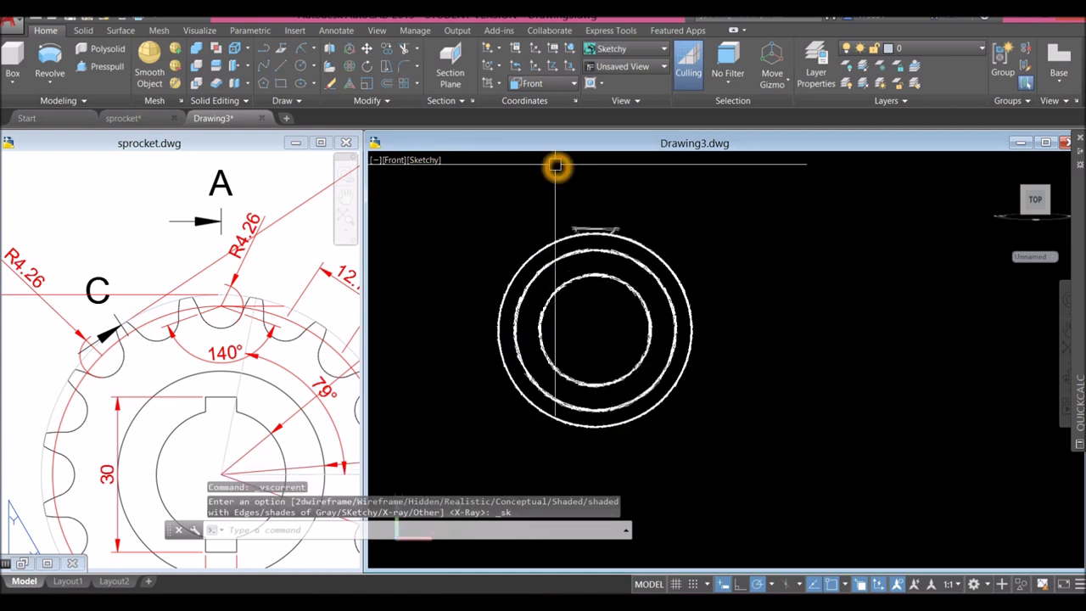
left_click(428, 161)
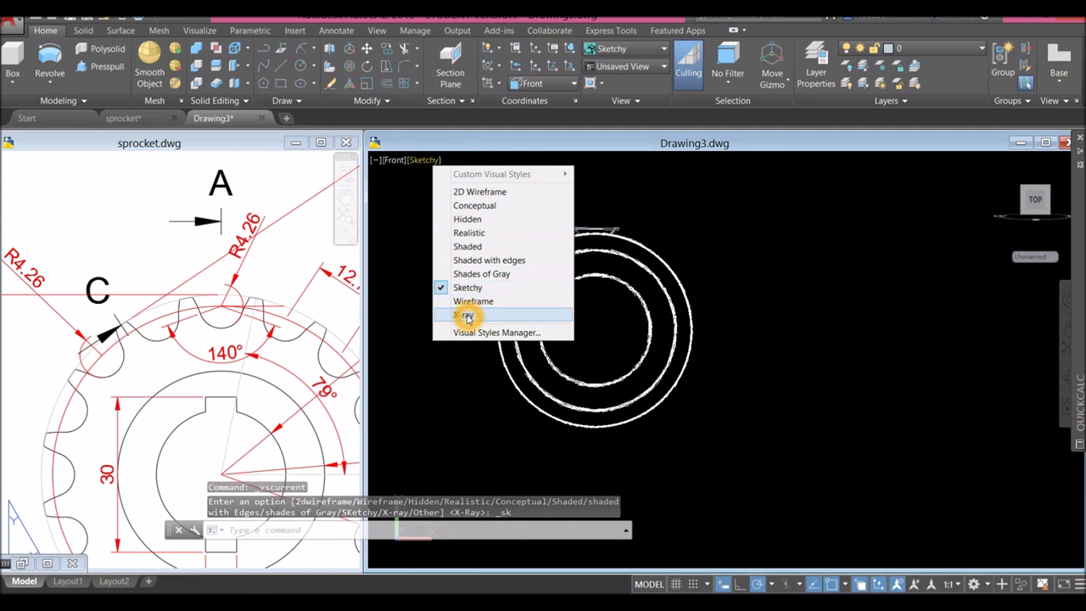
left_click(463, 312)
scroll(616, 195, "up", 2)
scroll(614, 203, "down", 3)
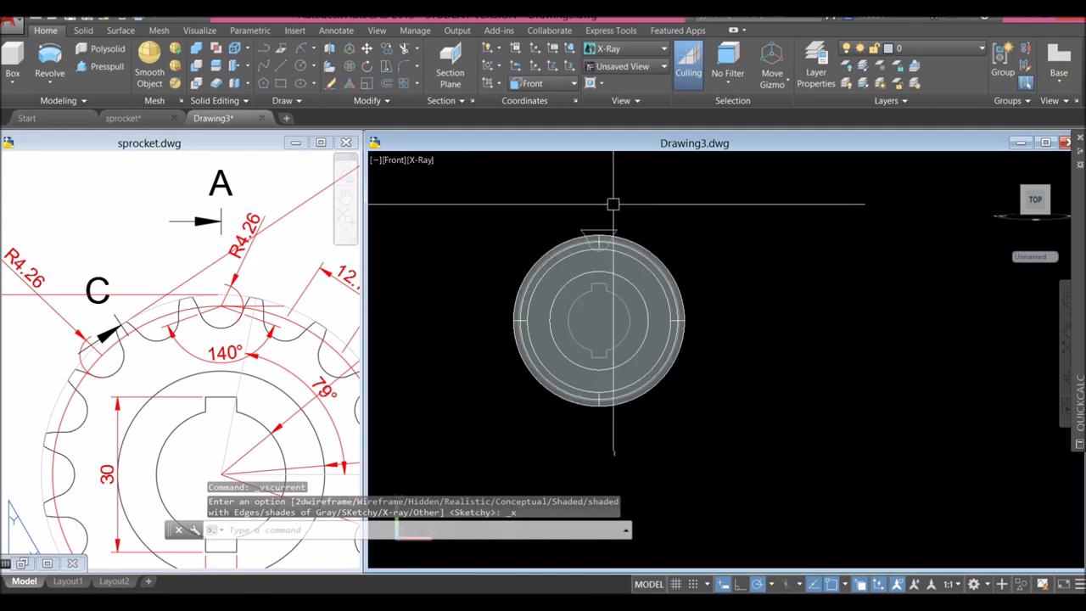
- Extrude the closed tooth-gap profile at the disc's upper rim into a solid longer than the disc's thickness
scroll(615, 224, "up", 2)
scroll(616, 226, "up", 1)
middle_click_drag(662, 201, 565, 234, "shift")
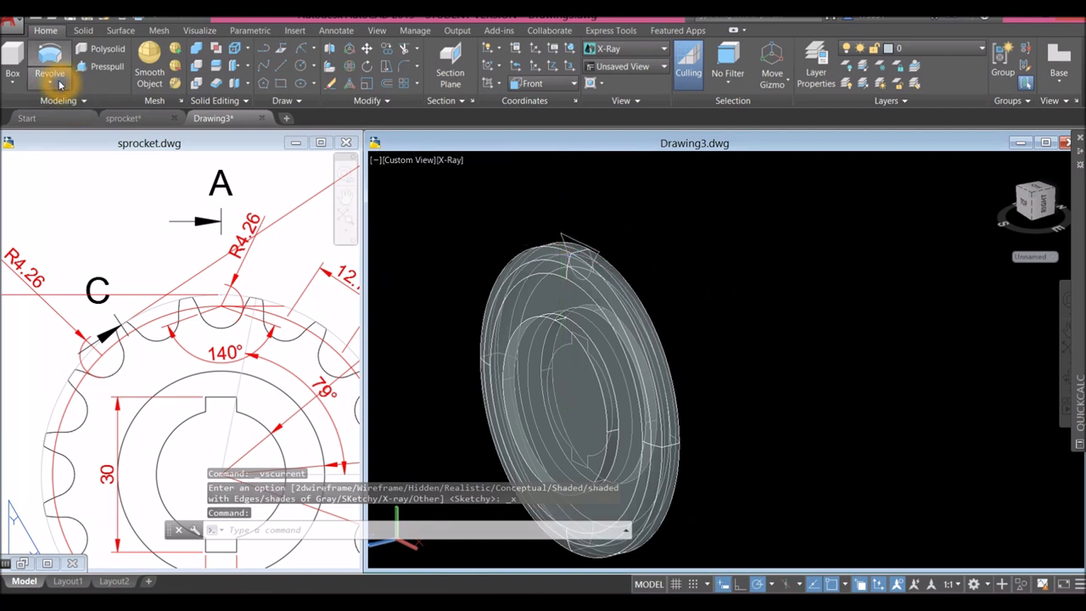
left_click(59, 83)
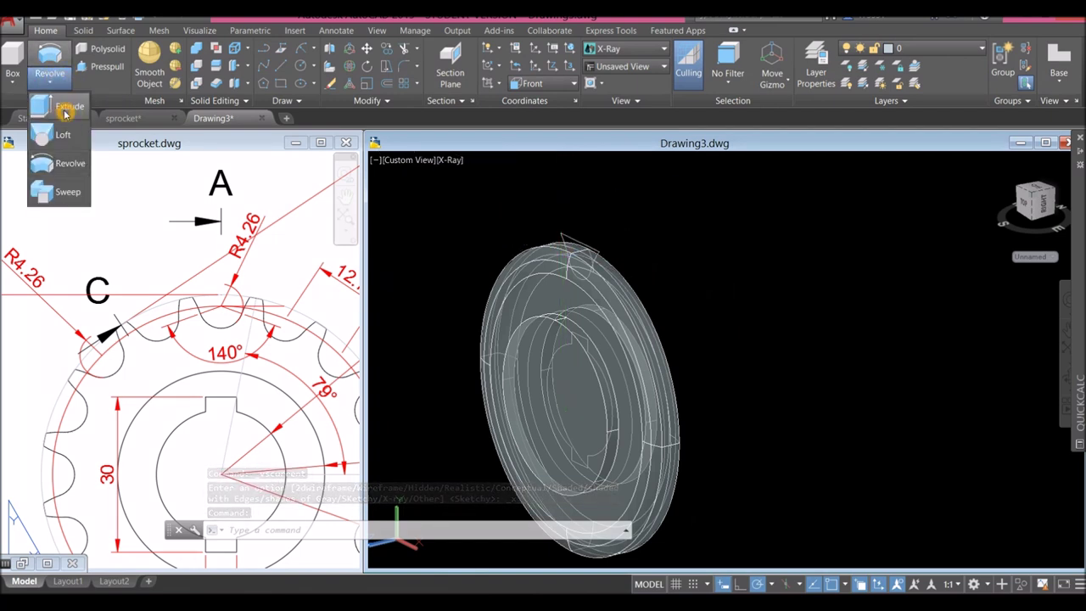
left_click(64, 112)
scroll(583, 226, "up", 4)
left_click(529, 259)
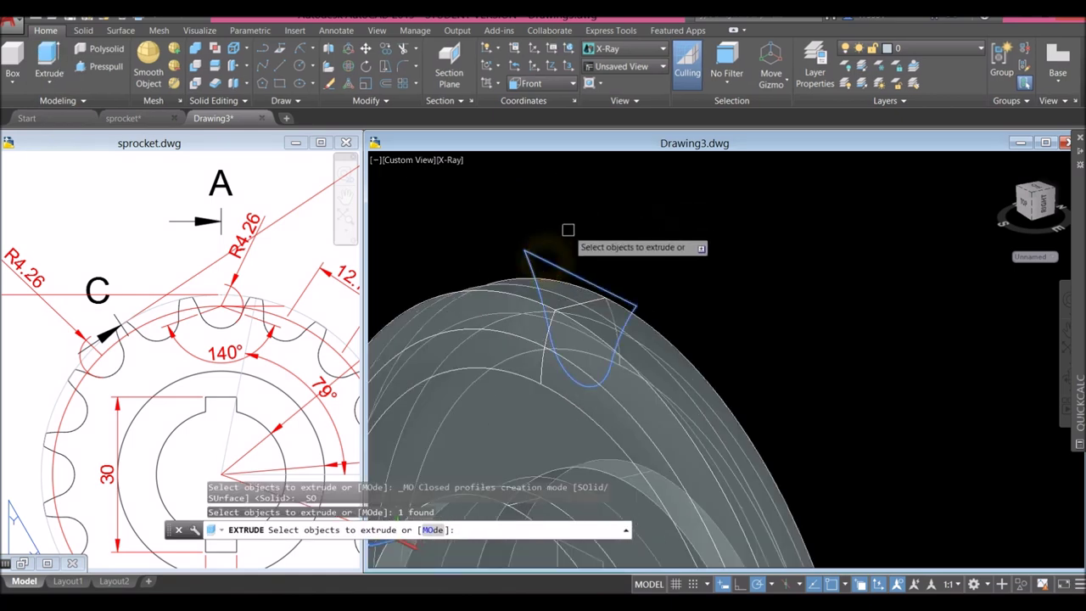
right_click(580, 219)
left_click(596, 216)
scroll(662, 208, "down", 5)
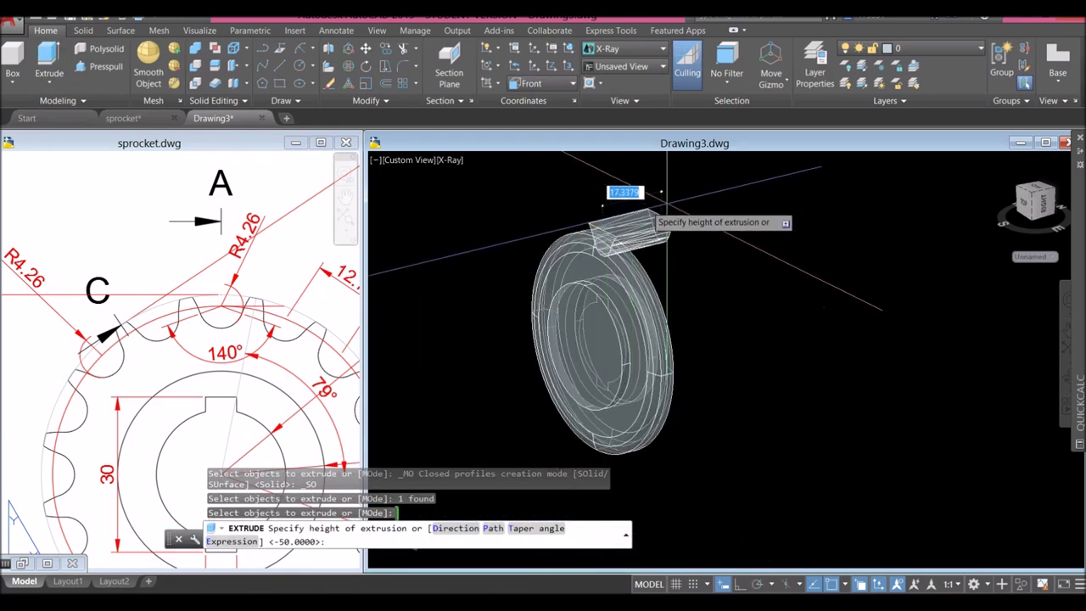
middle_click_drag(724, 208, 697, 213, "shift")
- In the Right view, move the extruded tooth-gap solid horizontally by about 9.6 units so it passes through both sides of the disc
left_click(404, 162)
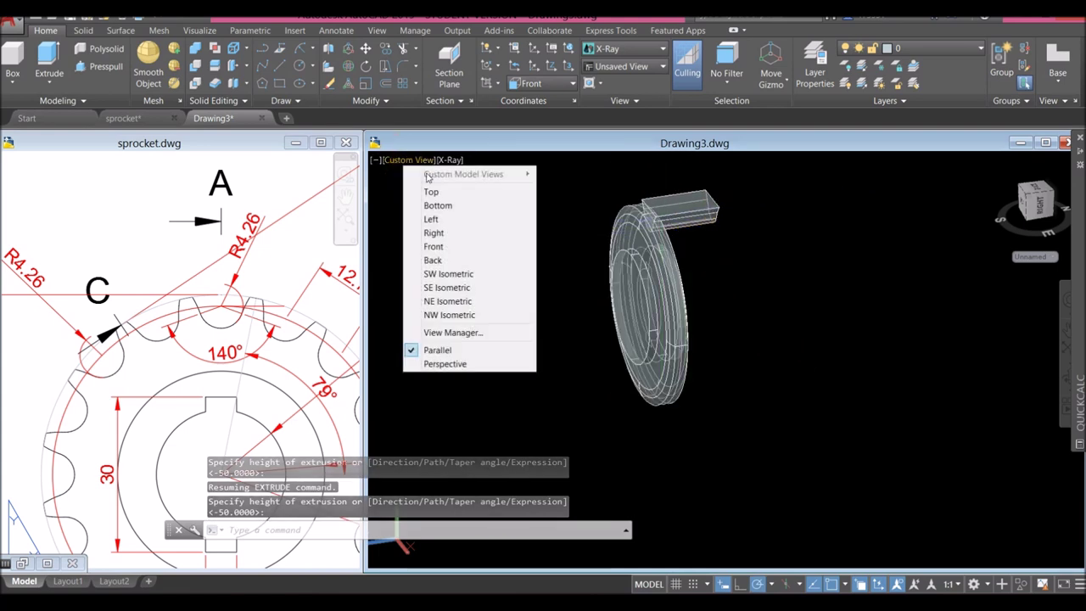
left_click(447, 233)
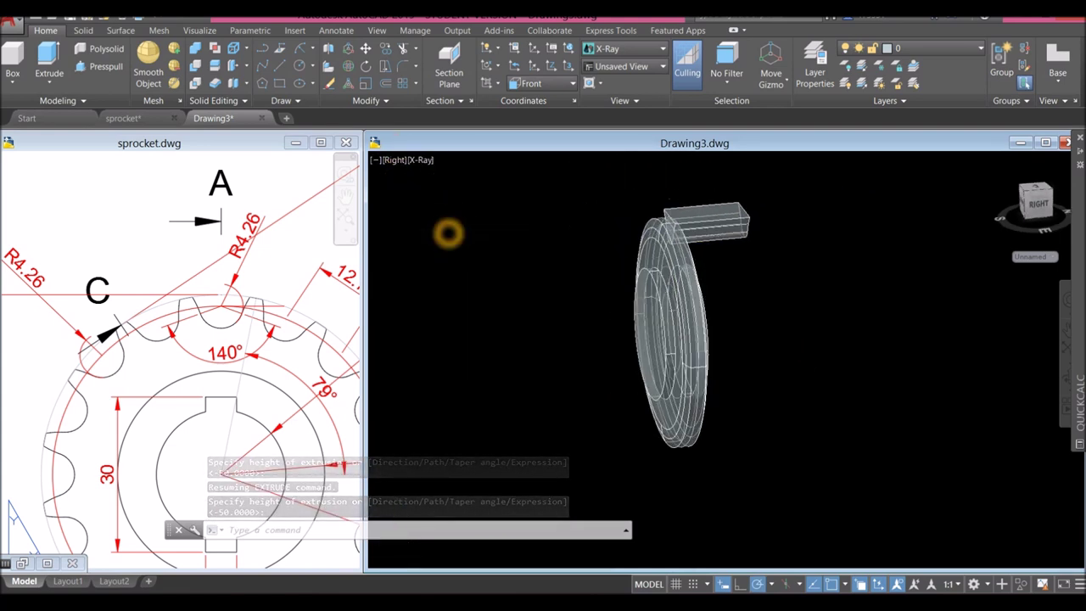
left_click(676, 188)
left_click(655, 192)
right_click(741, 180)
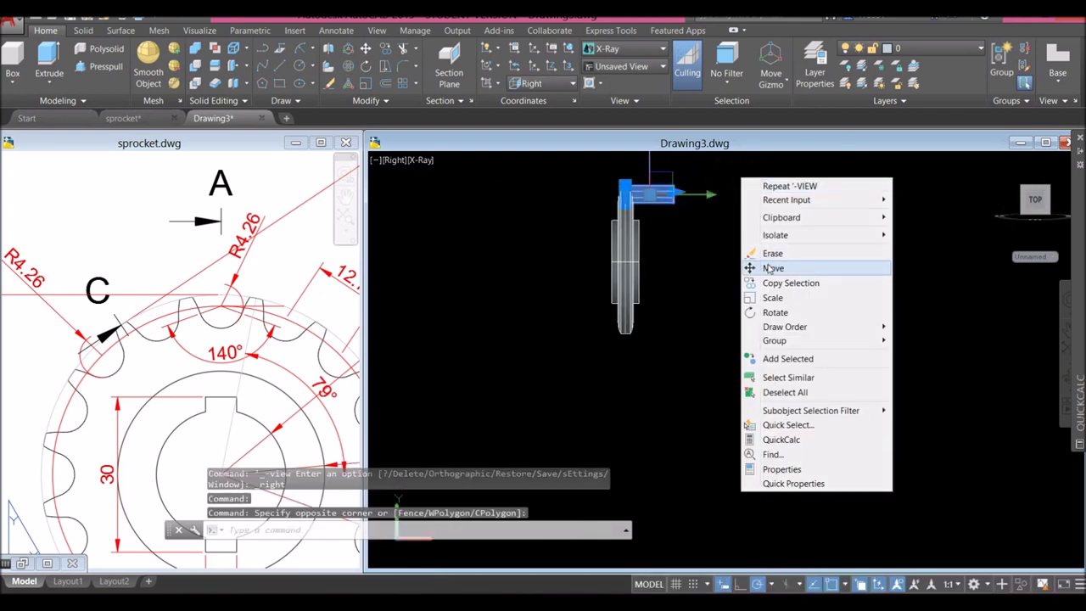
left_click(773, 268)
left_click(800, 260)
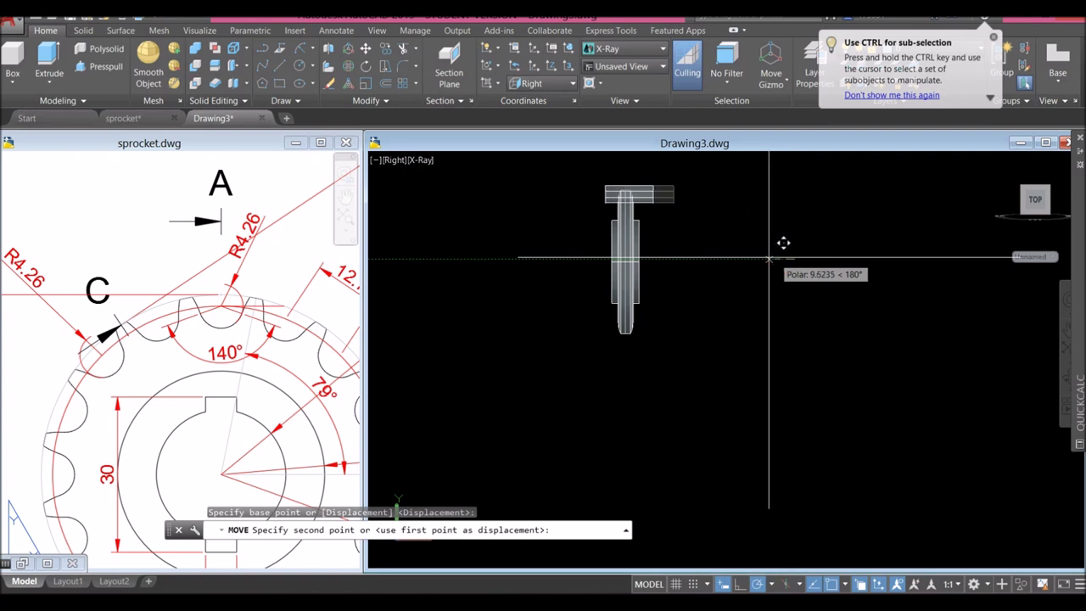
left_click(768, 259)
- In the Front view, create a polar array of the tooth-gap solid around the disc's centre
middle_click_drag(699, 235, 819, 226, "shift")
left_click(409, 159)
left_click(433, 236)
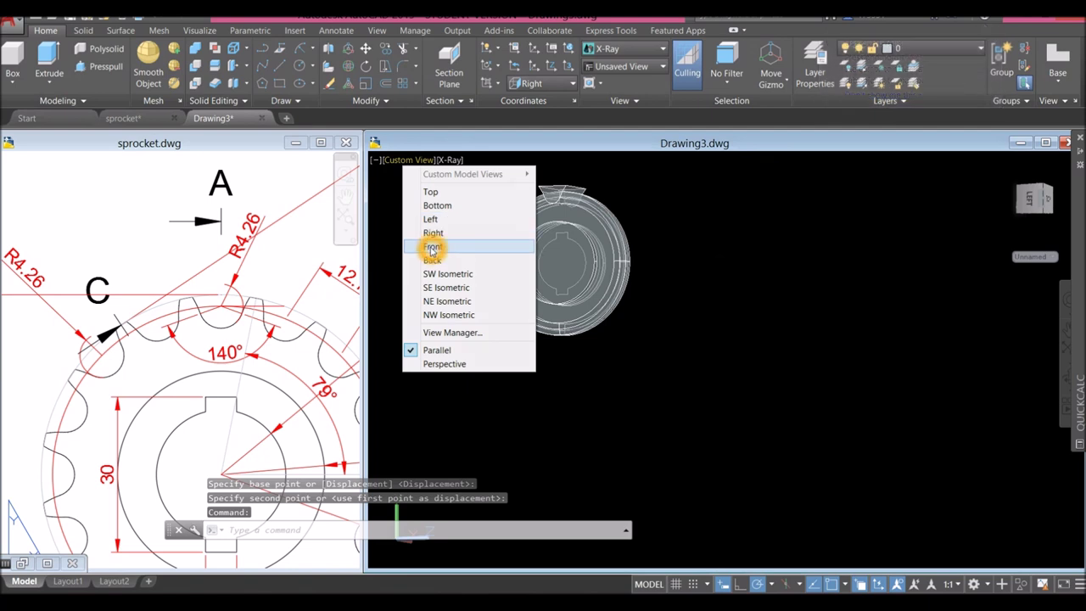
left_click(432, 247)
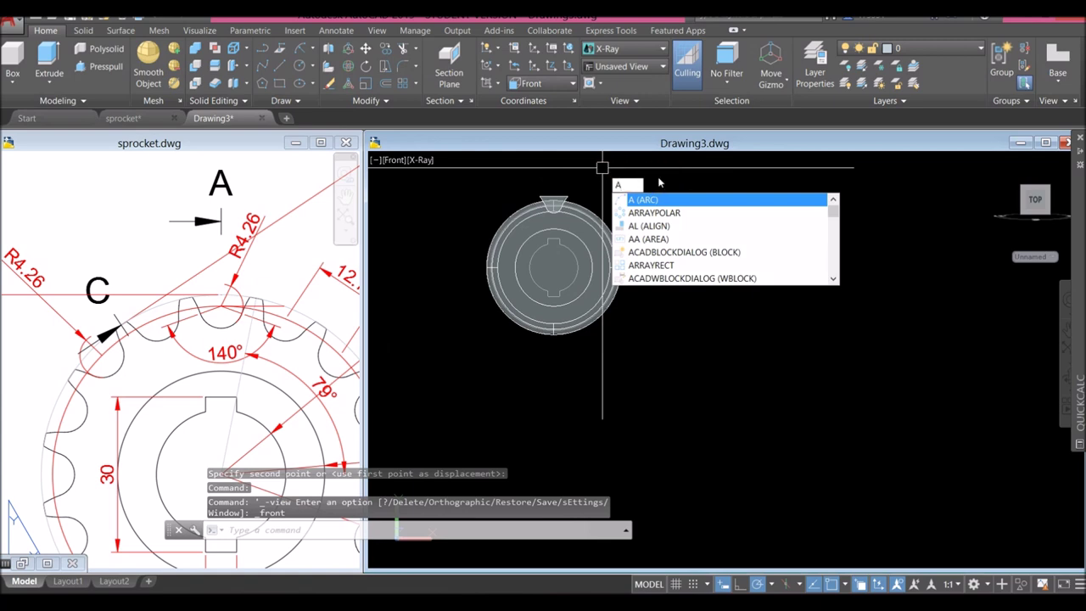
left_click(683, 213)
scroll(529, 199, "up", 5)
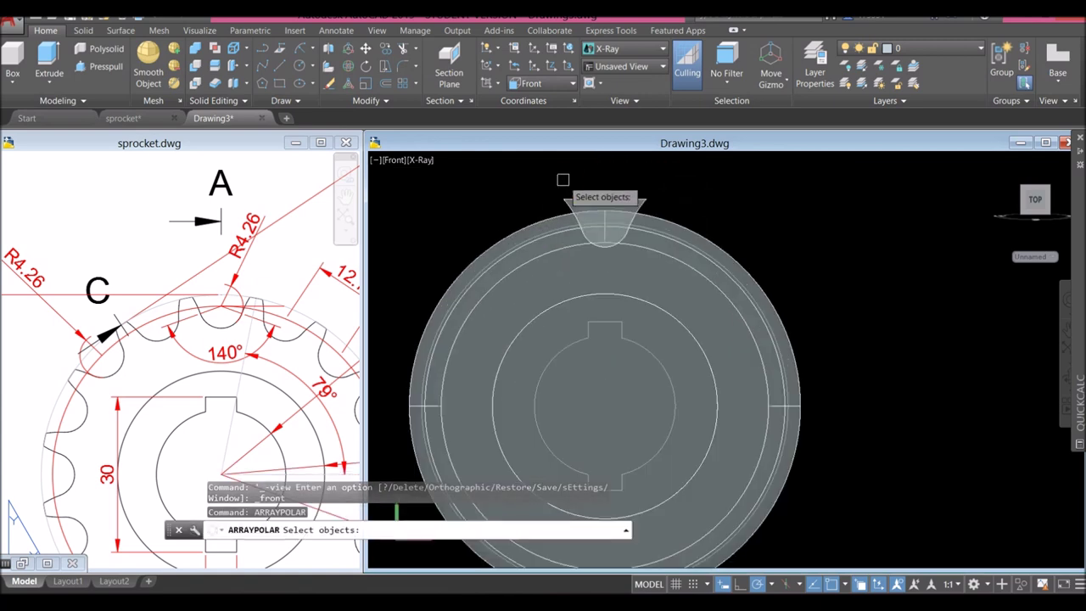
left_click(574, 198)
scroll(625, 173, "down", 3)
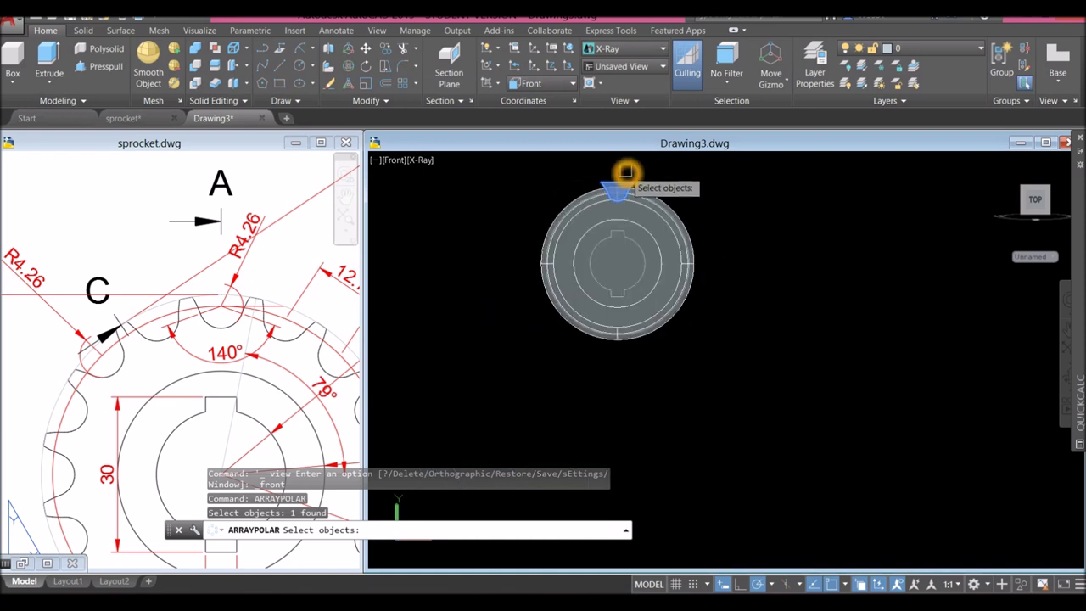
key("Return")
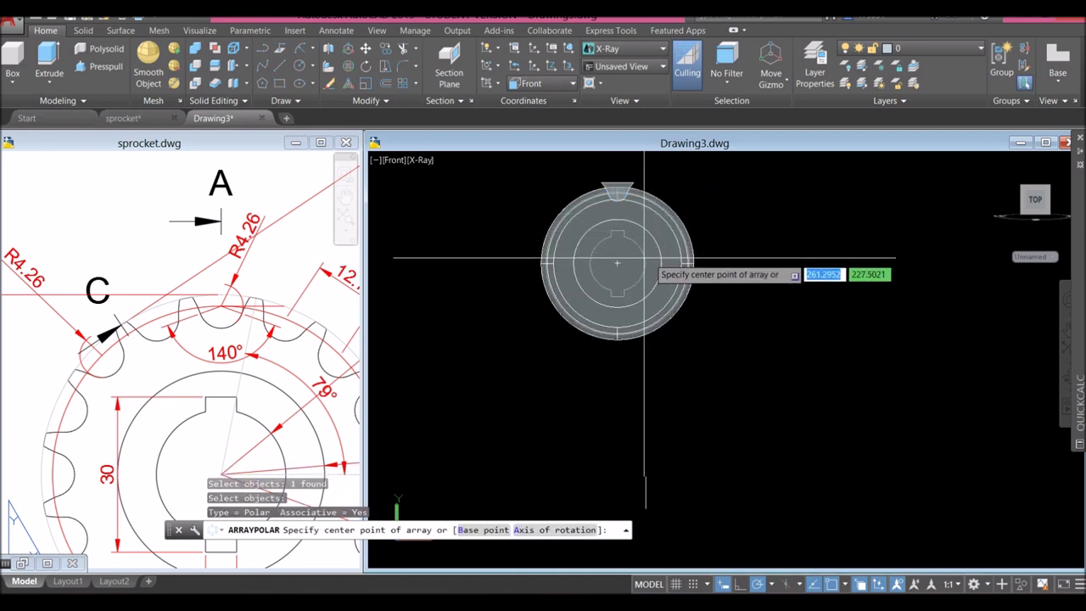
left_click(619, 265)
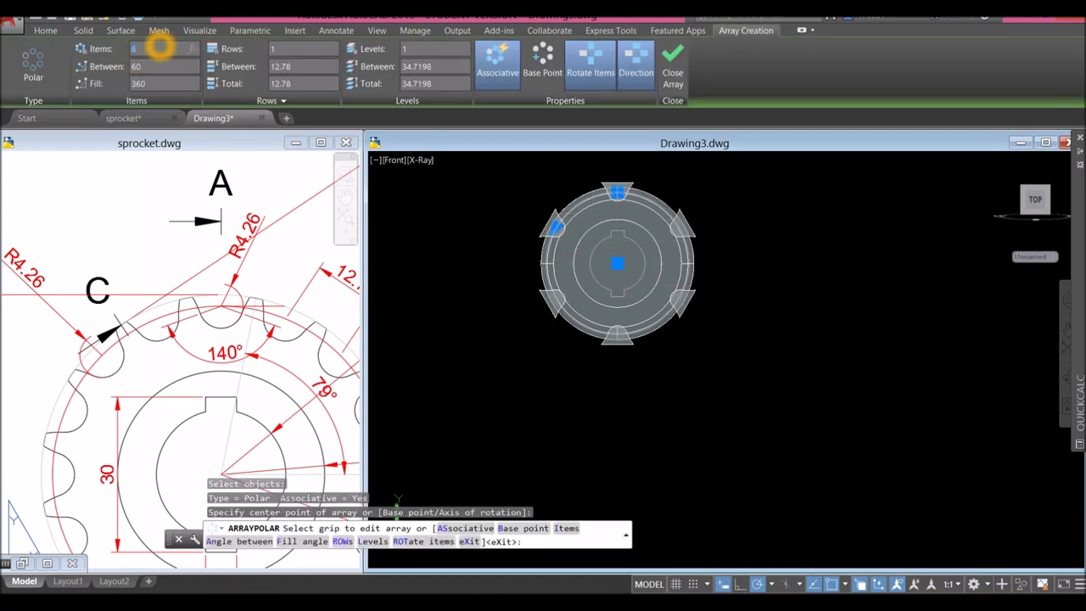
- Set the polar array to 16 items over the full circle and finish it
type("1")
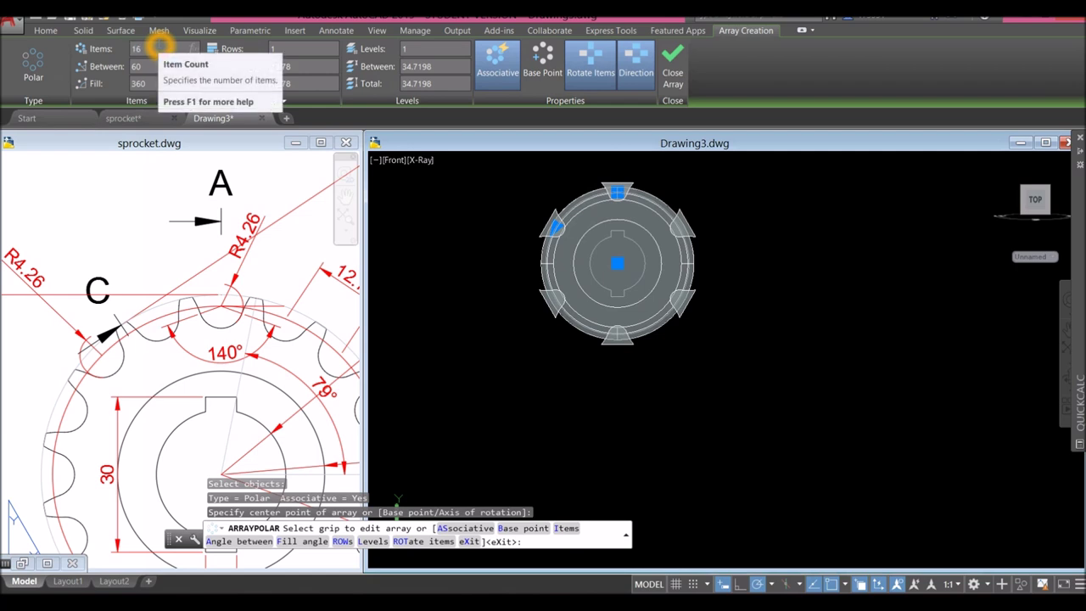
type("6")
key("Return")
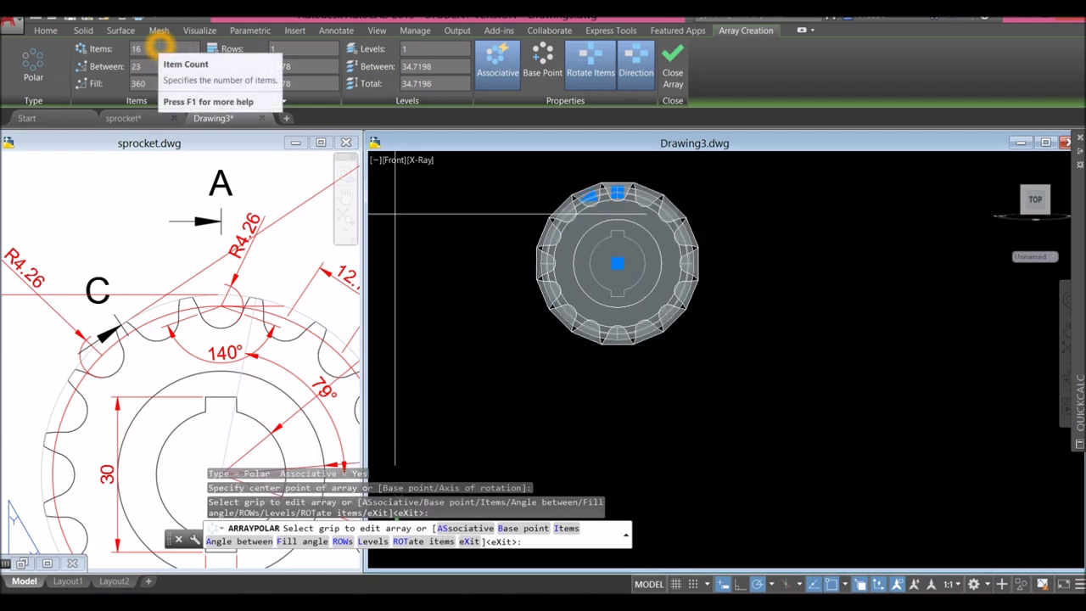
key("Return")
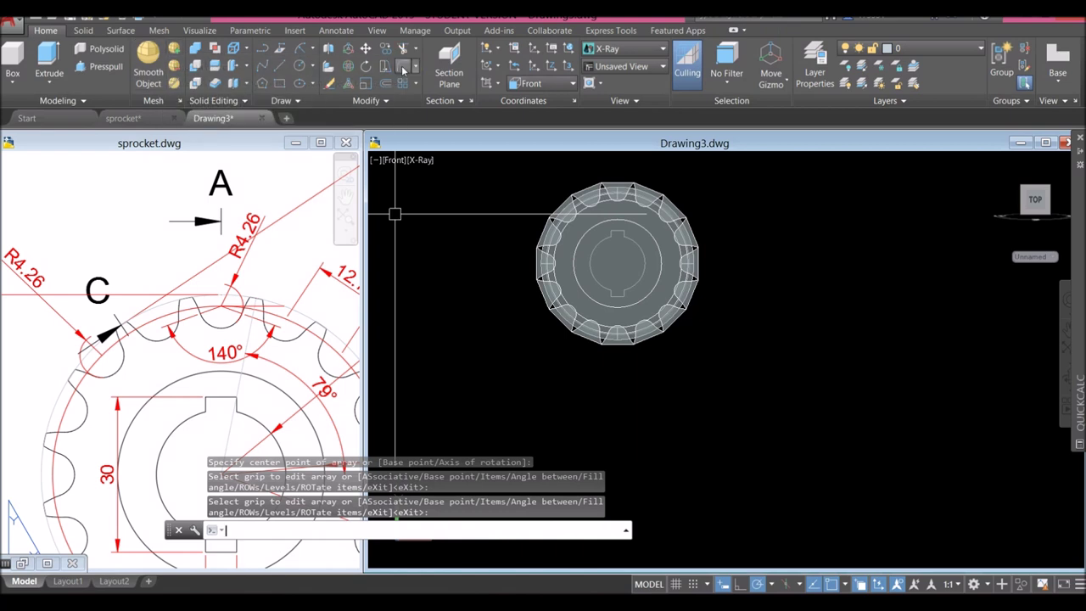
- Switch the model to the Conceptual visual style in a tilted 3D view
middle_click_drag(718, 214, 675, 236, "shift")
left_click(450, 160)
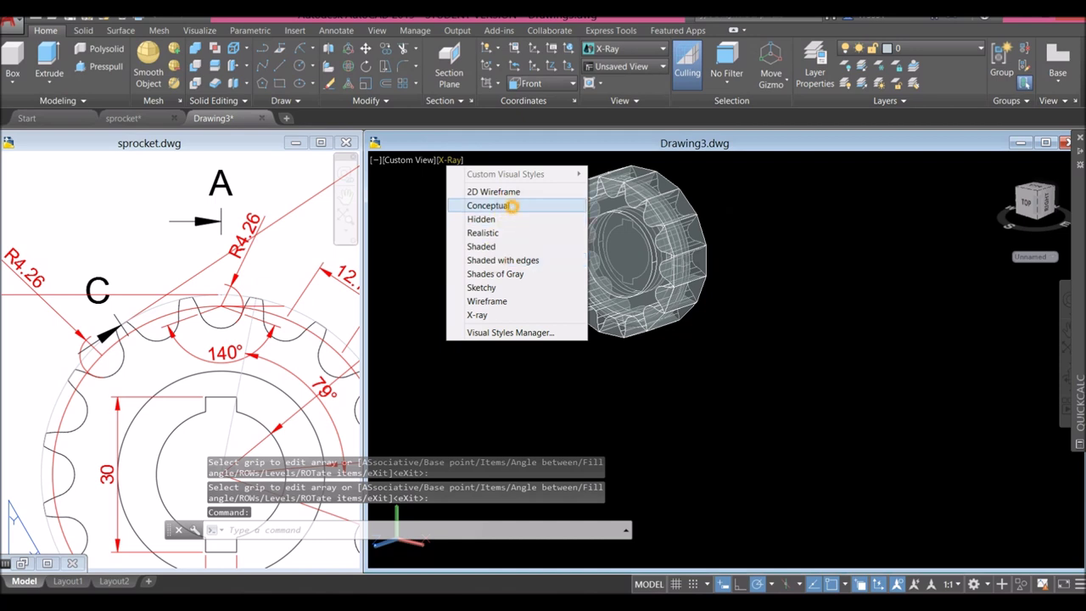
left_click(512, 206)
middle_click_drag(514, 209, 532, 177, "shift")
scroll(594, 212, "up", 2)
scroll(662, 179, "up", 2)
- Explode the polar array of tooth gaps into separate solids
left_click(674, 175)
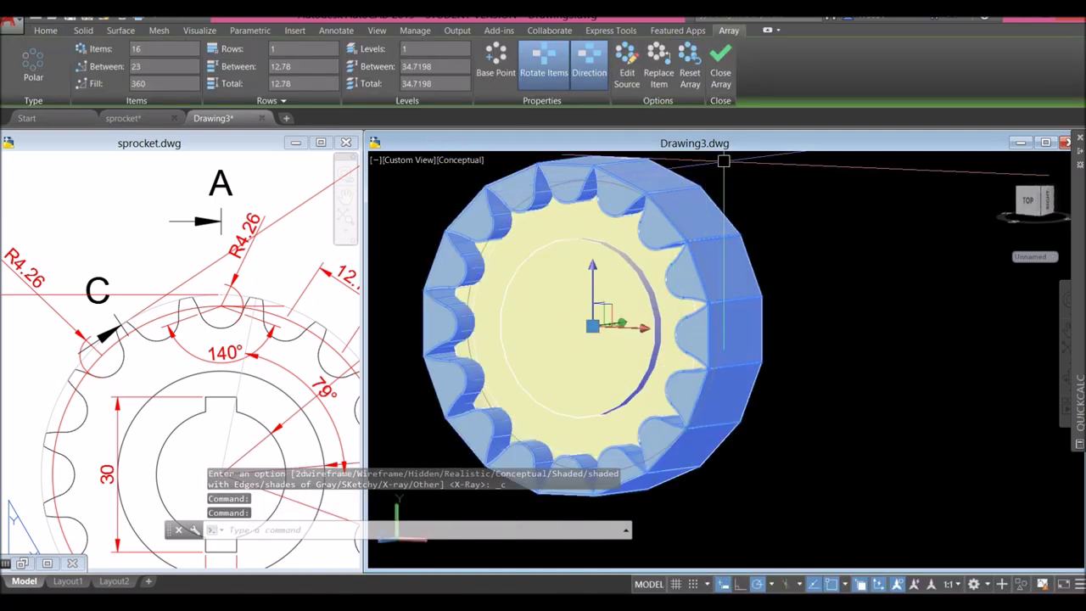
key("Escape")
type("x")
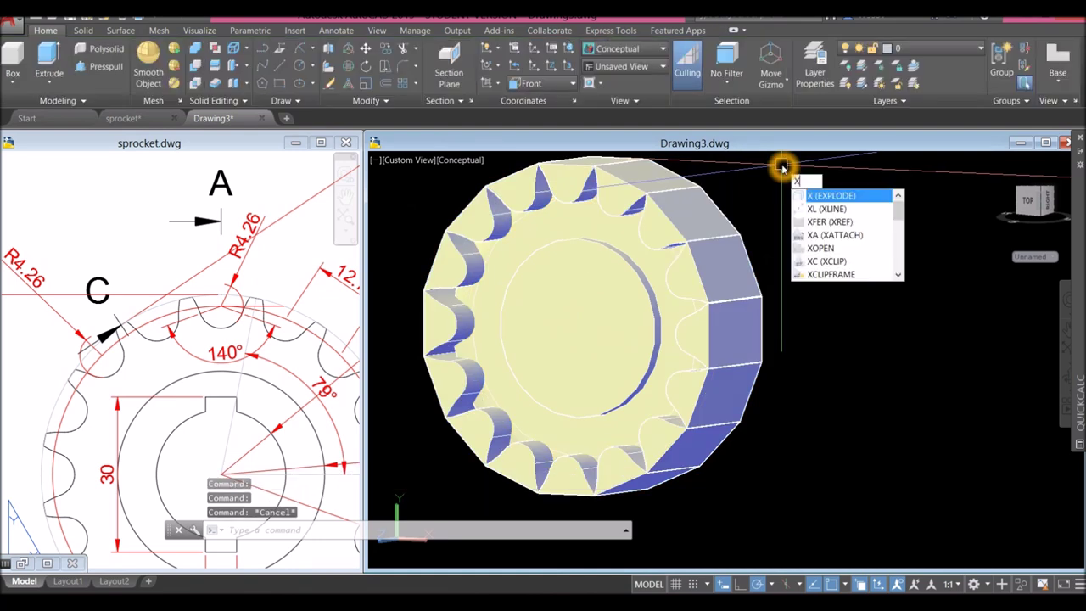
key("Return")
left_click(721, 205)
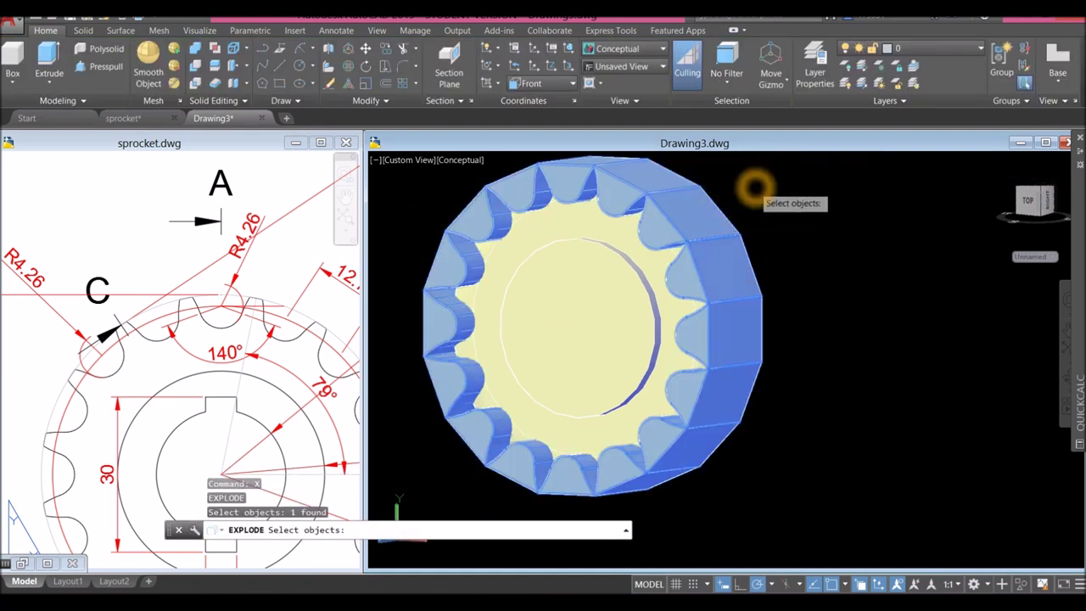
key("Return")
- Subtract the 16 tooth-gap solids from the revolved disc to cut the sprocket's teeth
middle_click_drag(744, 184, 528, 219, "shift")
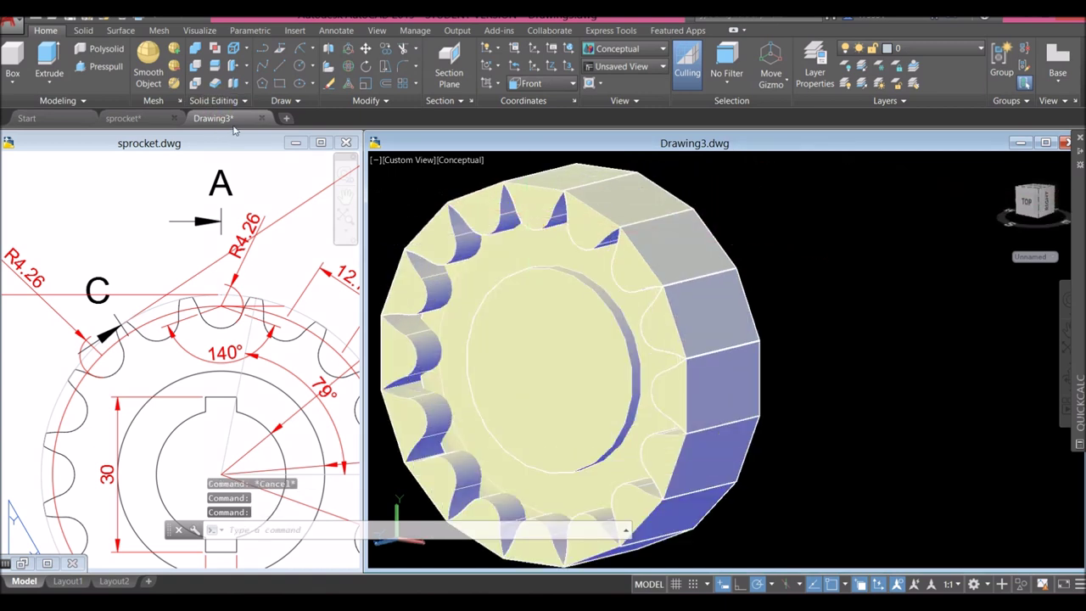
left_click(197, 72)
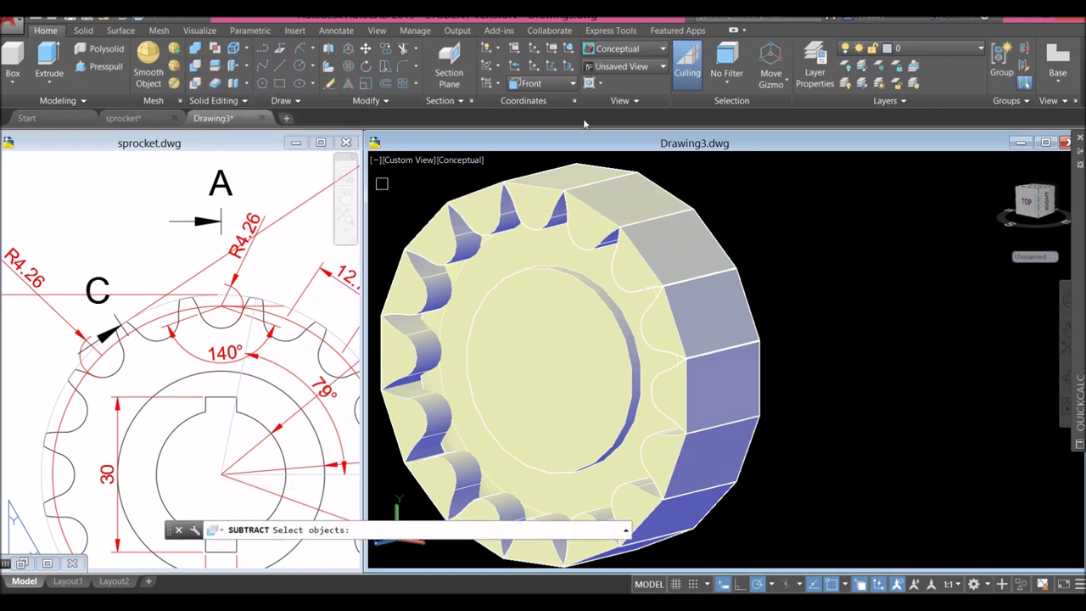
scroll(417, 179, "down", 5)
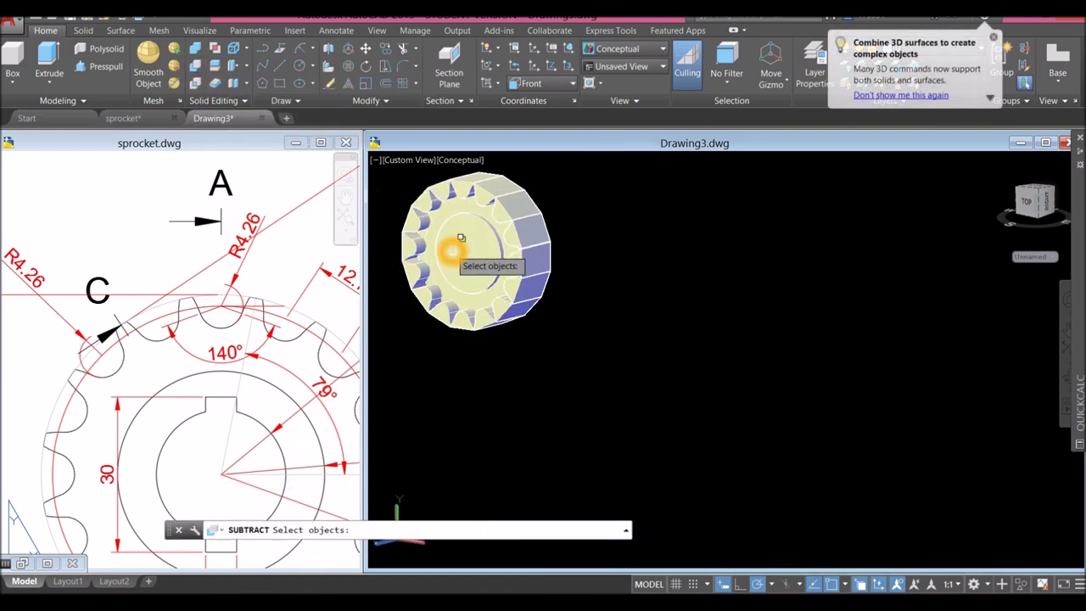
scroll(461, 239, "up", 3)
left_click(553, 211)
left_click(626, 197)
scroll(626, 200, "down", 3)
middle_click_drag(626, 203, 601, 247, "shift")
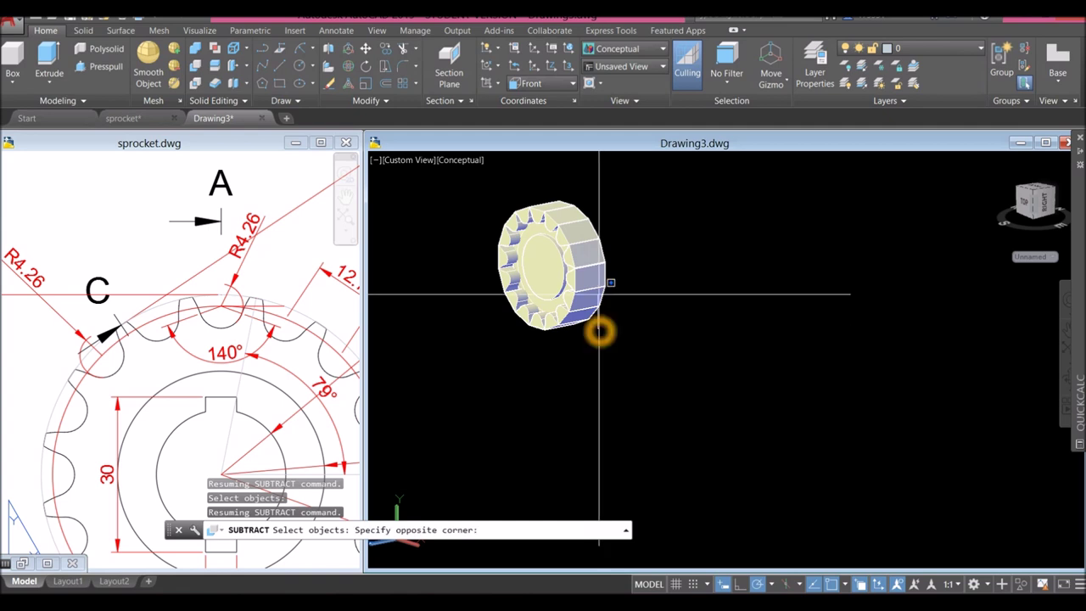
left_click(594, 227)
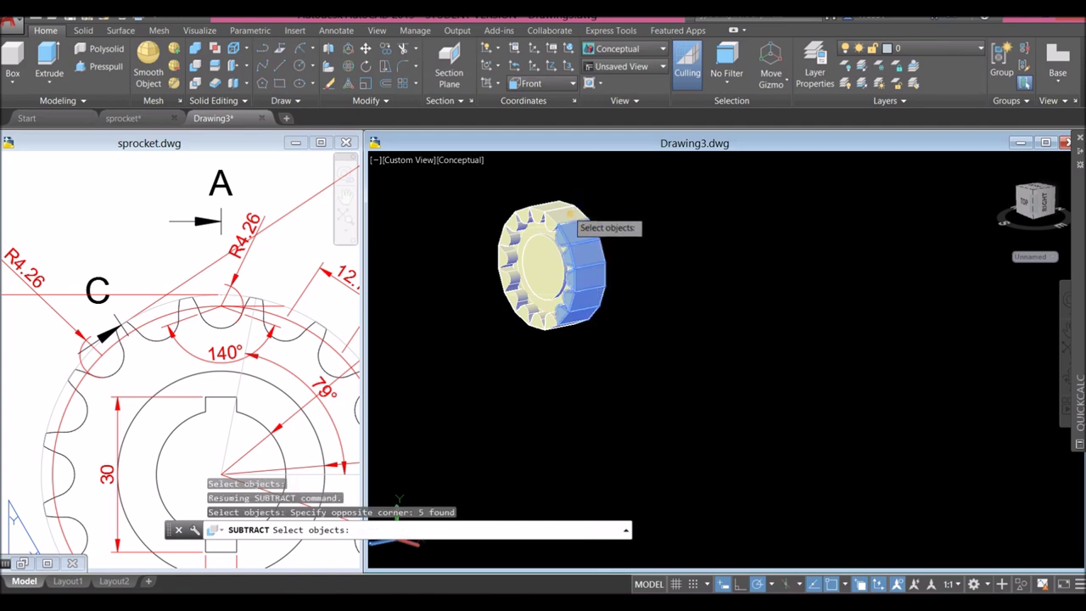
left_click(564, 201)
left_click(504, 318)
left_click(504, 243)
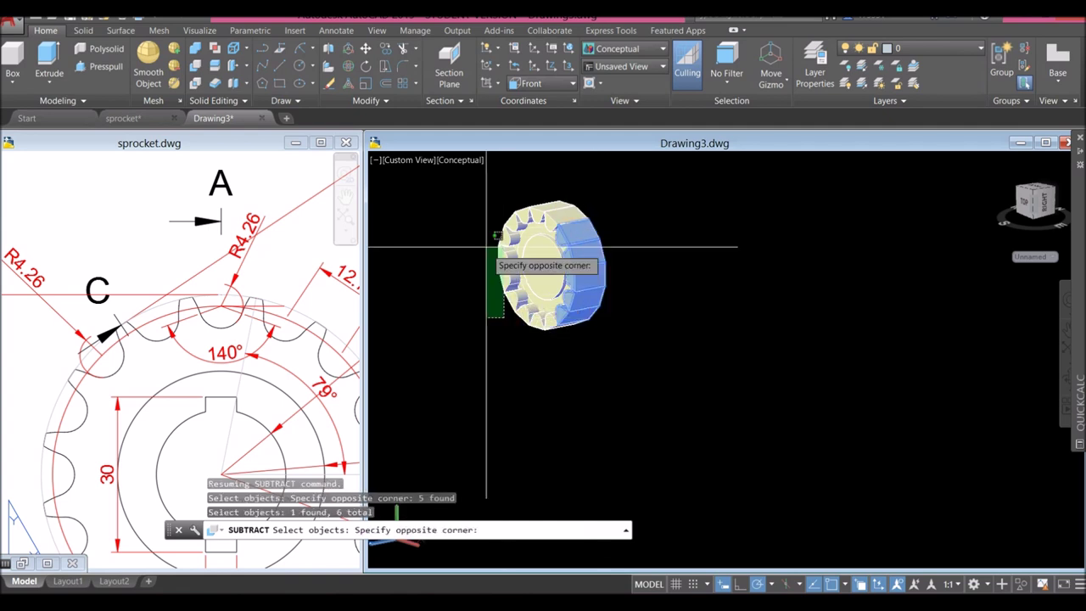
left_click(480, 231)
scroll(500, 212, "up", 3)
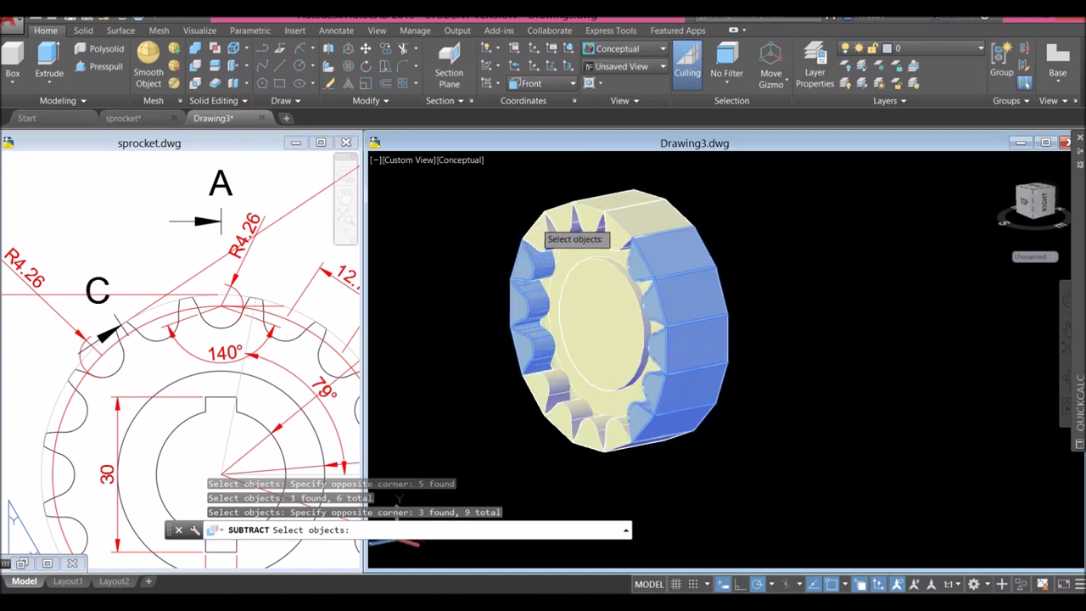
left_click(540, 221)
left_click(563, 197)
left_click(636, 258)
left_click(641, 201)
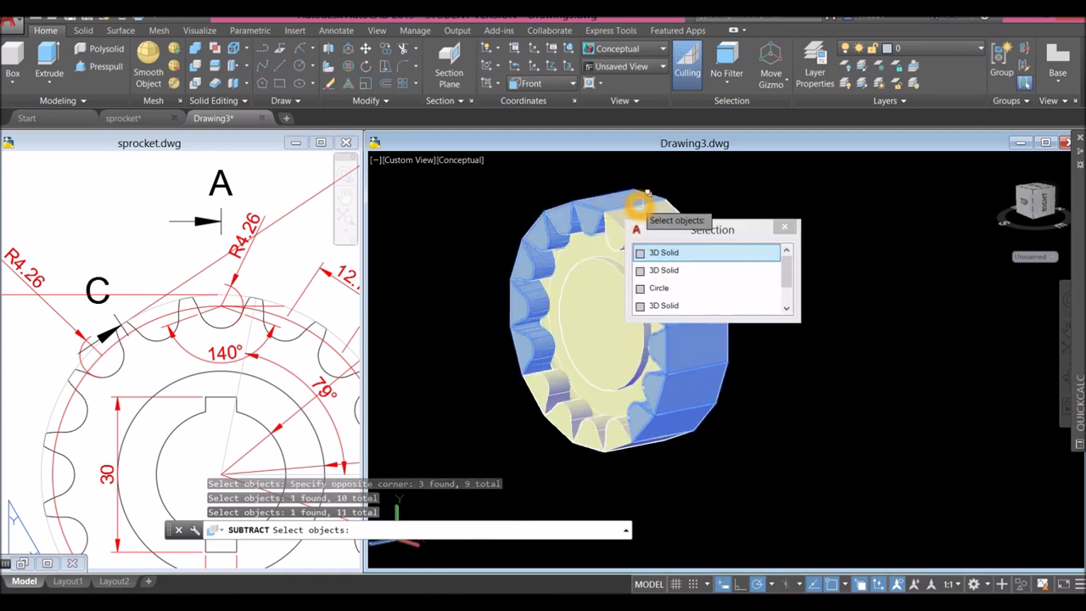
left_click(619, 206)
scroll(547, 407, "up", 2)
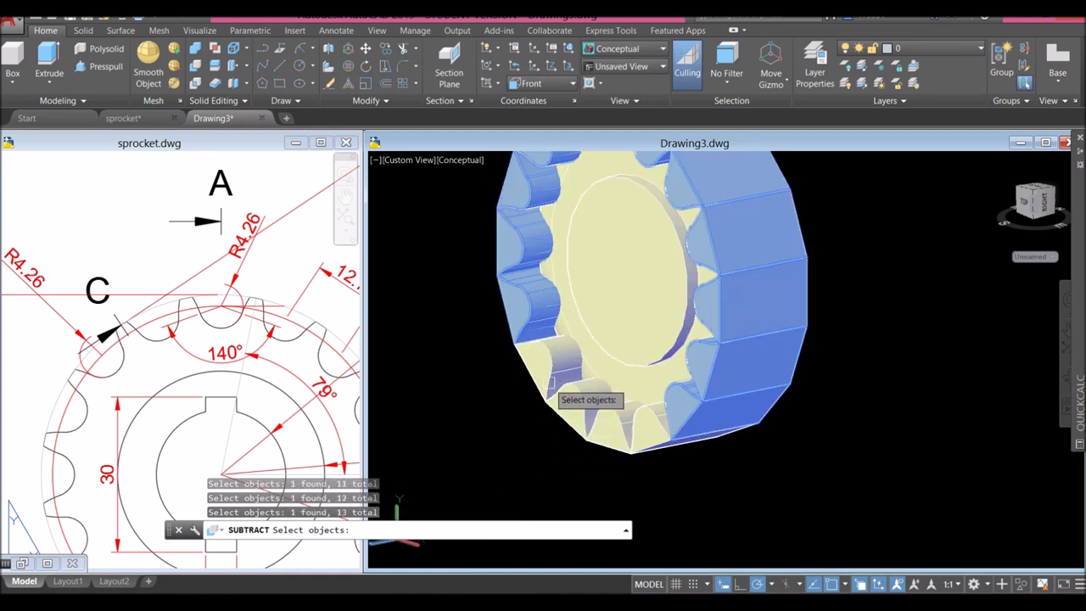
left_click(606, 427)
left_click(713, 484)
scroll(614, 405, "down", 2)
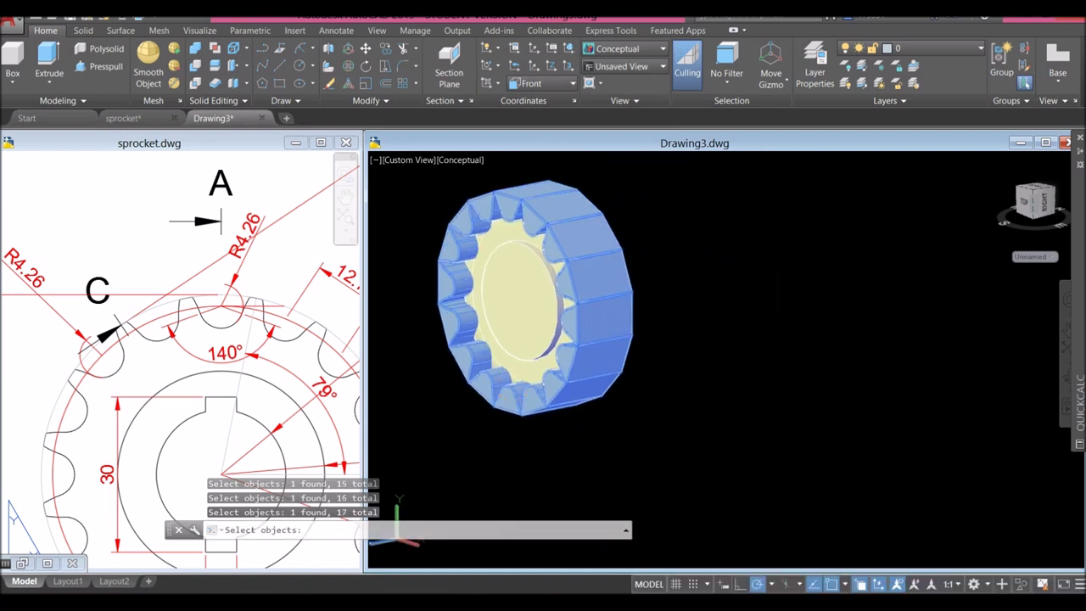
scroll(520, 238, "up", 2)
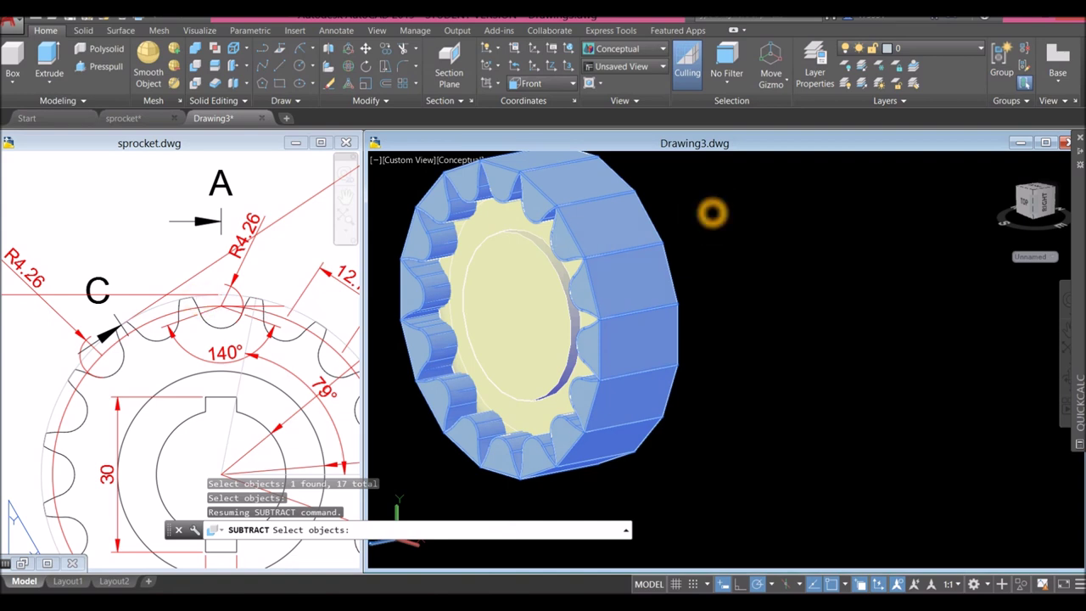
key("Return")
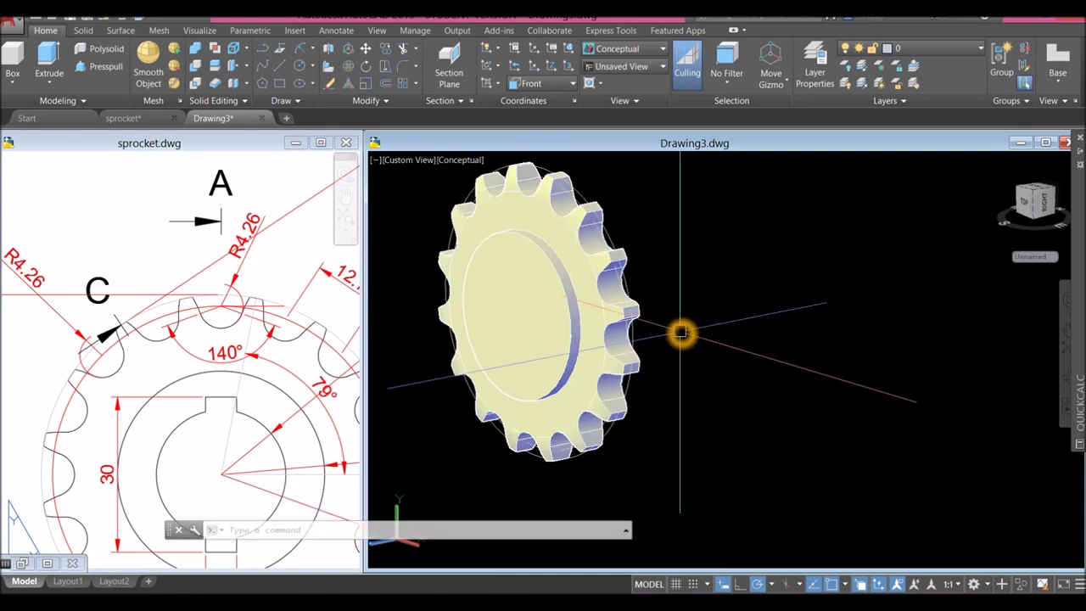
- Show the toothed sprocket in the Front view with the Wireframe visual style
middle_click_drag(681, 332, 746, 317, "shift")
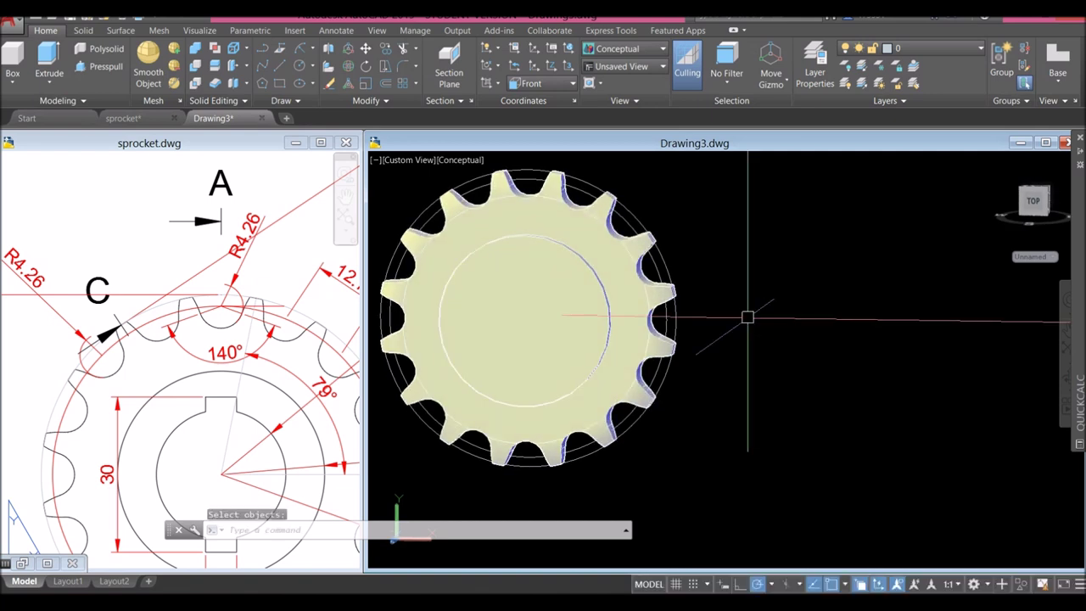
scroll(673, 332, "down", 4)
left_click(424, 160)
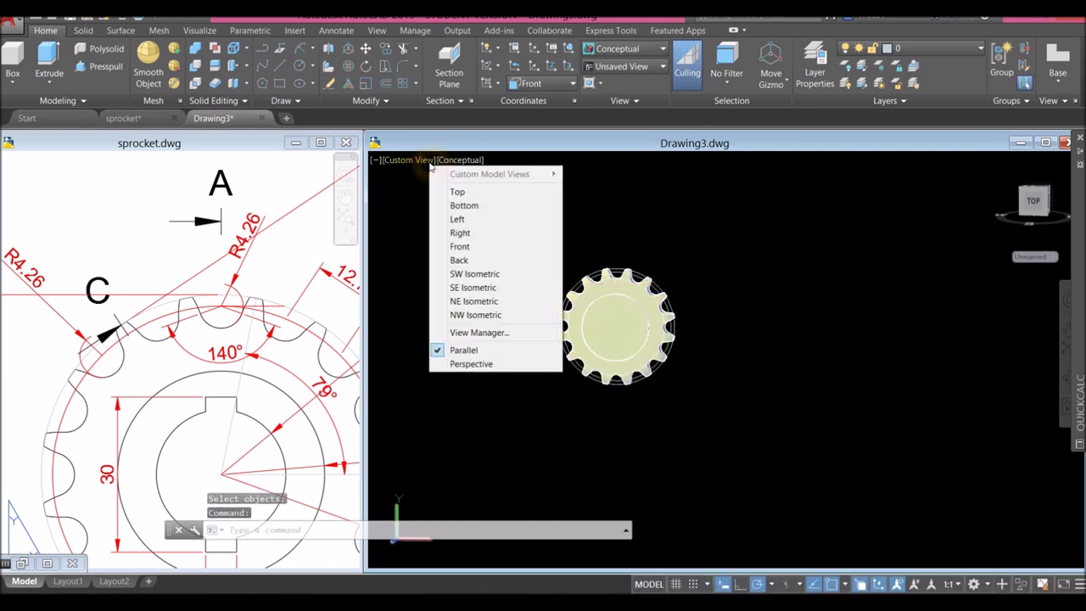
left_click(460, 246)
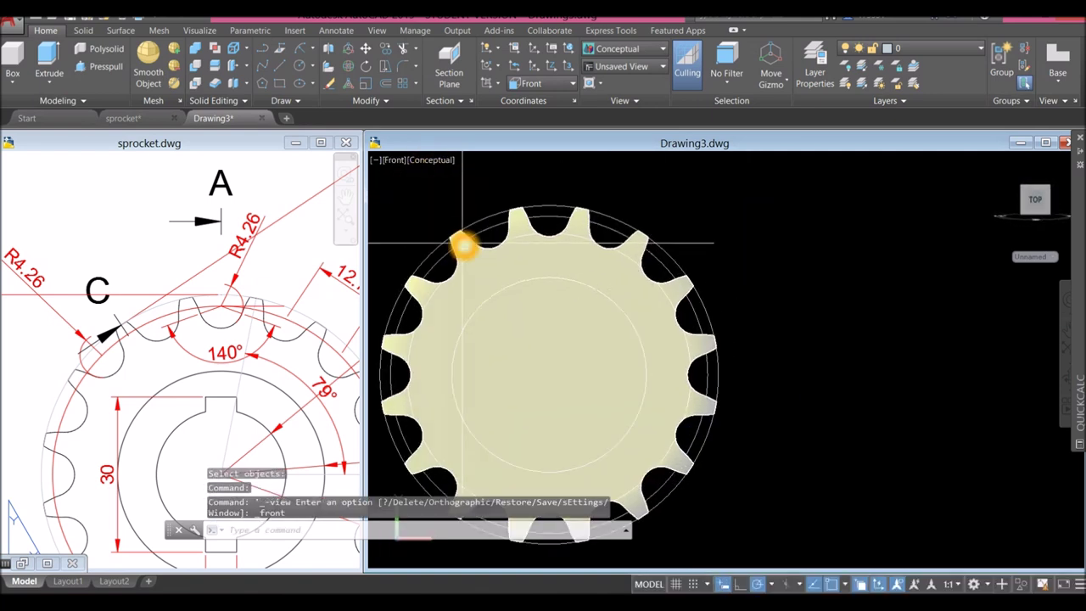
left_click(441, 162)
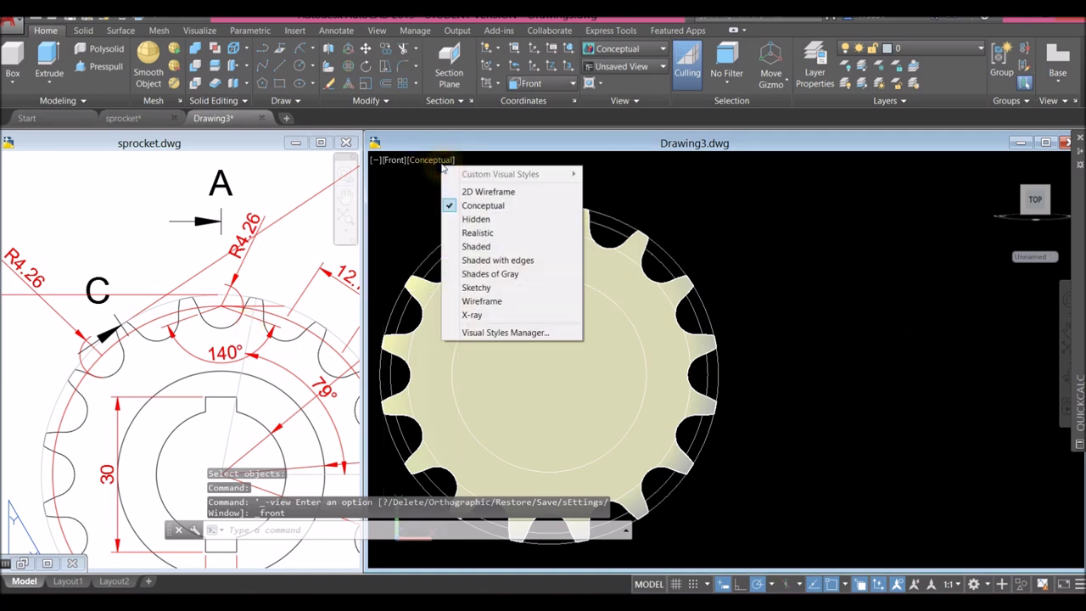
left_click(482, 302)
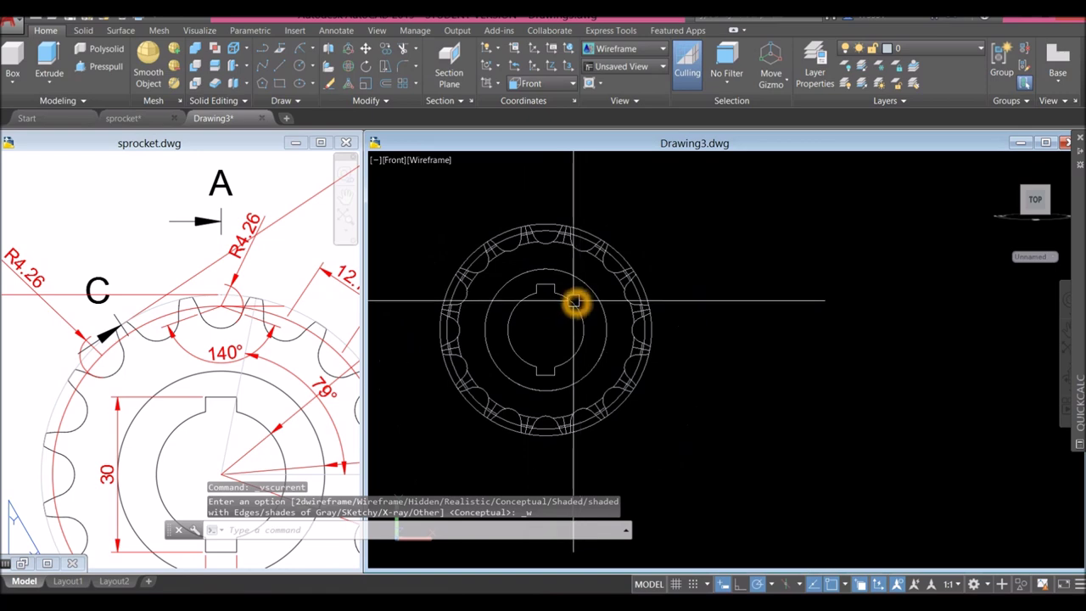
- Extrude the keyed bore profile at the sprocket's centre into a long solid extending well beyond one face
left_click(573, 299)
key("Escape")
middle_click_drag(677, 230, 569, 278, "shift")
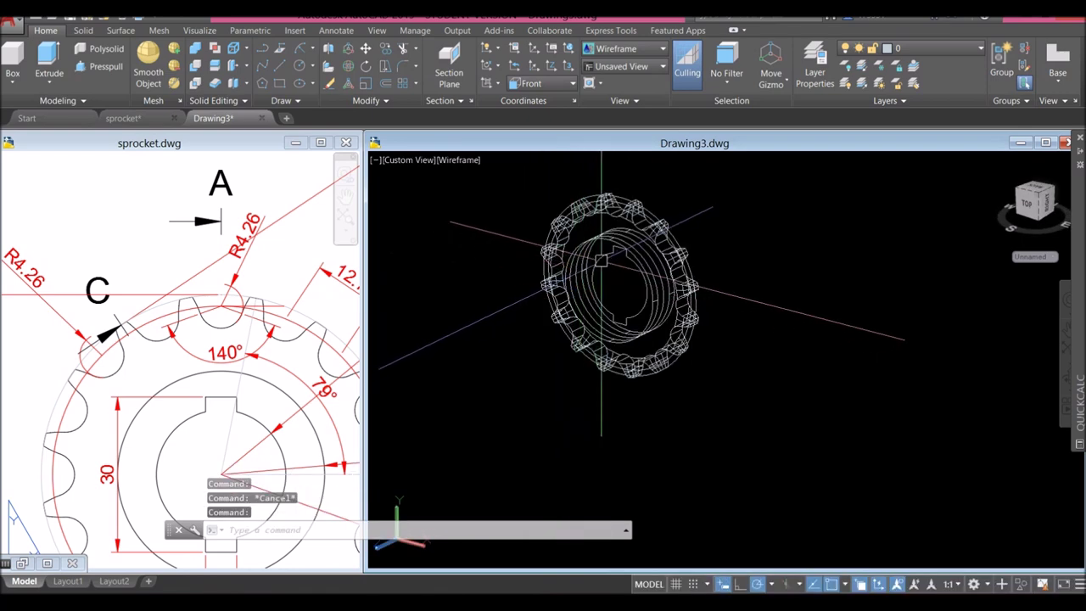
left_click(602, 260)
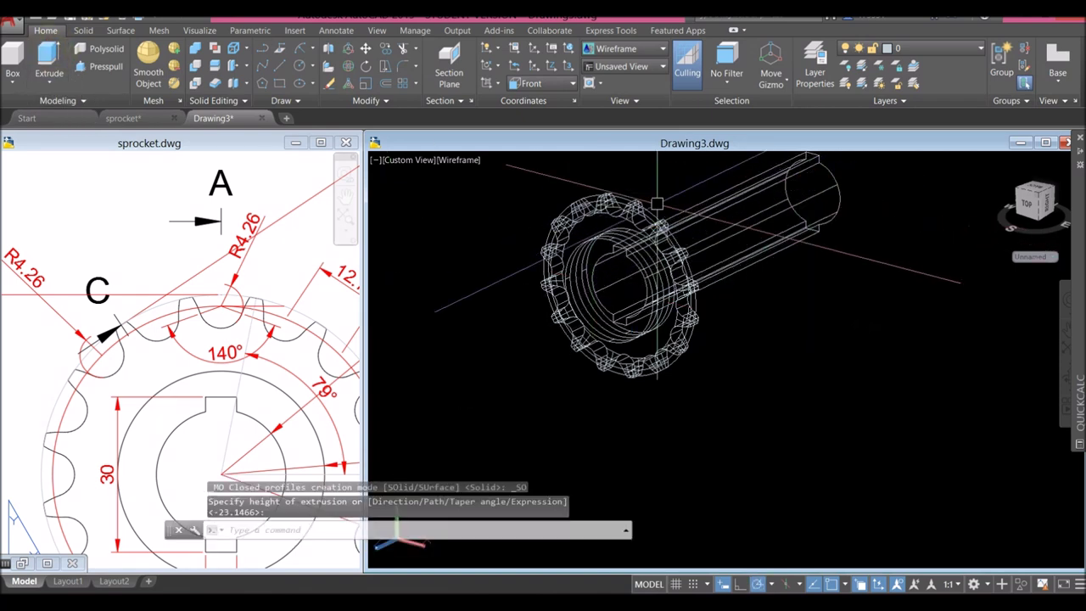
- Display the sprocket and the extruded bore solid in the Conceptual visual style
left_click(458, 159)
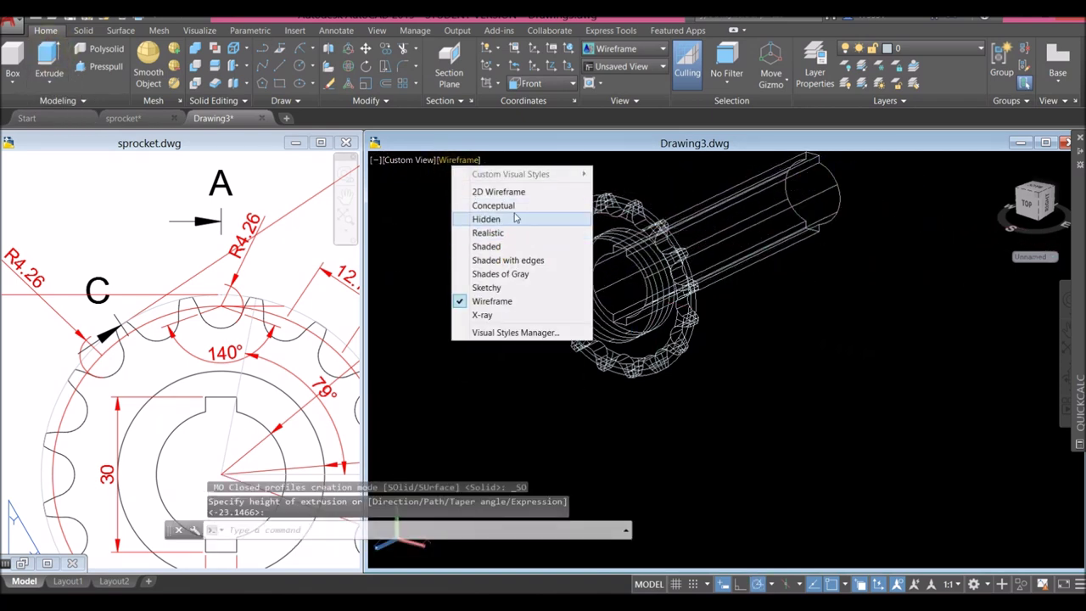
left_click(493, 205)
mouse_move(801, 279)
middle_mouse_down("shift")
mouse_move(747, 308)
mouse_move(766, 280)
middle_mouse_up("shift")
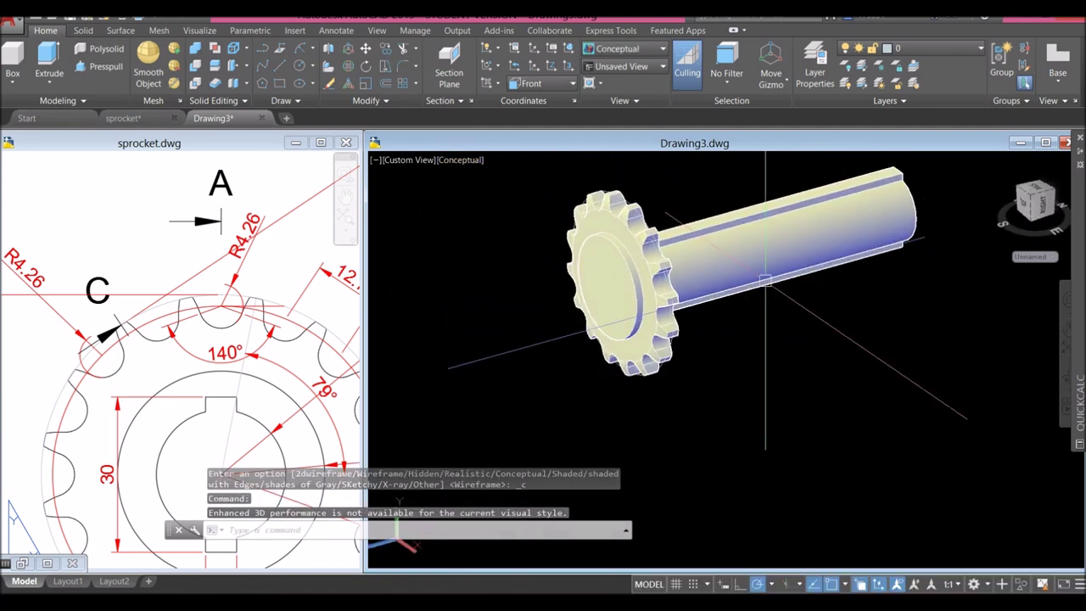
- Move the keyed bore solid along its axis so it sticks out on both sides of the sprocket
left_click(774, 273)
right_click(504, 247)
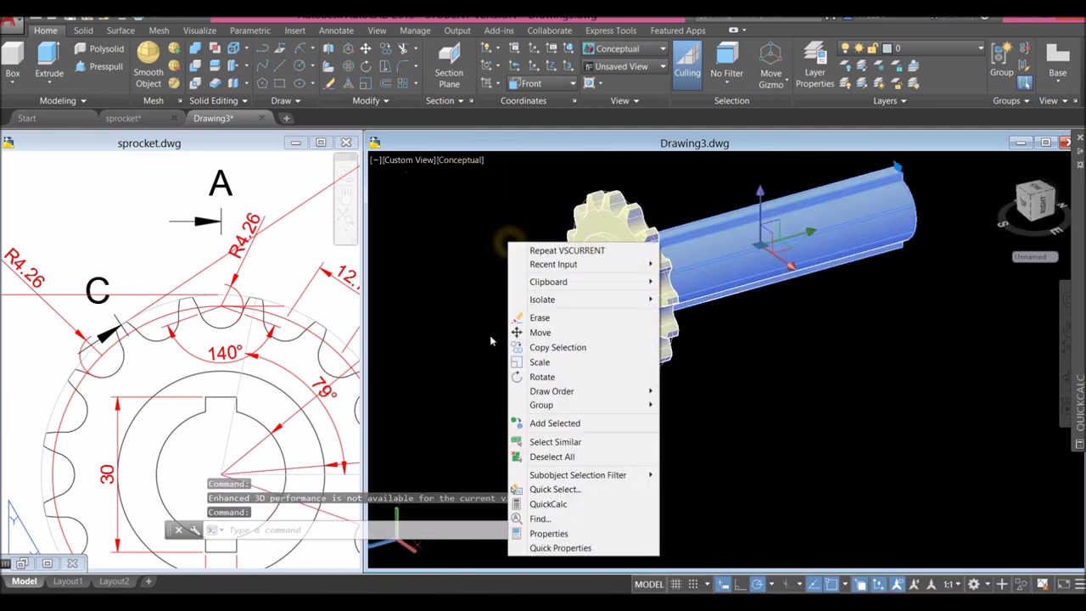
left_click(540, 333)
left_click(518, 249)
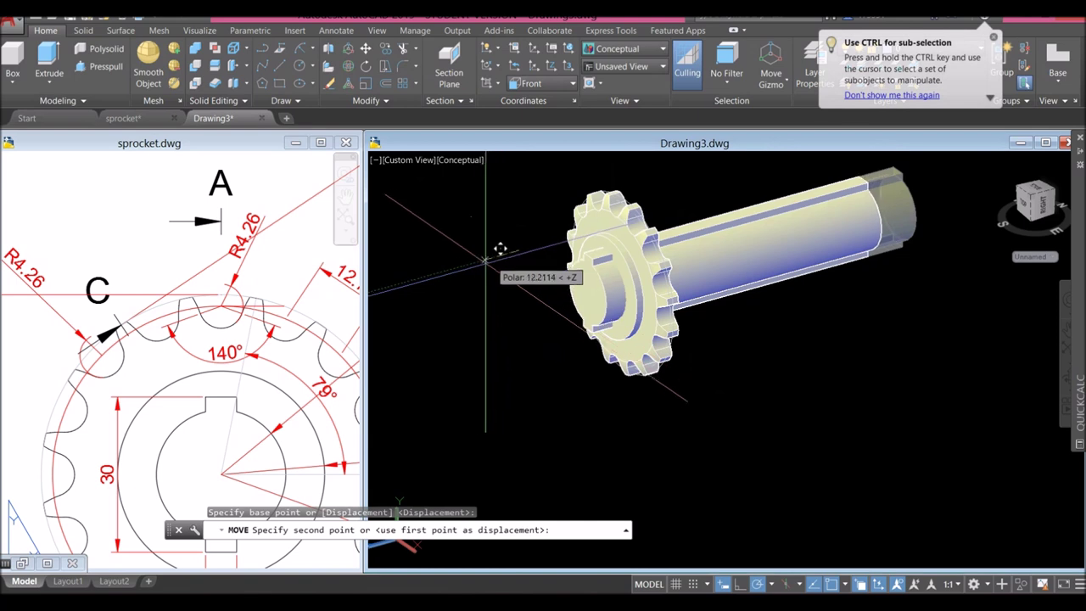
left_click(442, 276)
mouse_move(450, 284)
middle_mouse_down("shift")
mouse_move(550, 271)
mouse_move(495, 279)
middle_mouse_up("shift")
left_click(712, 236)
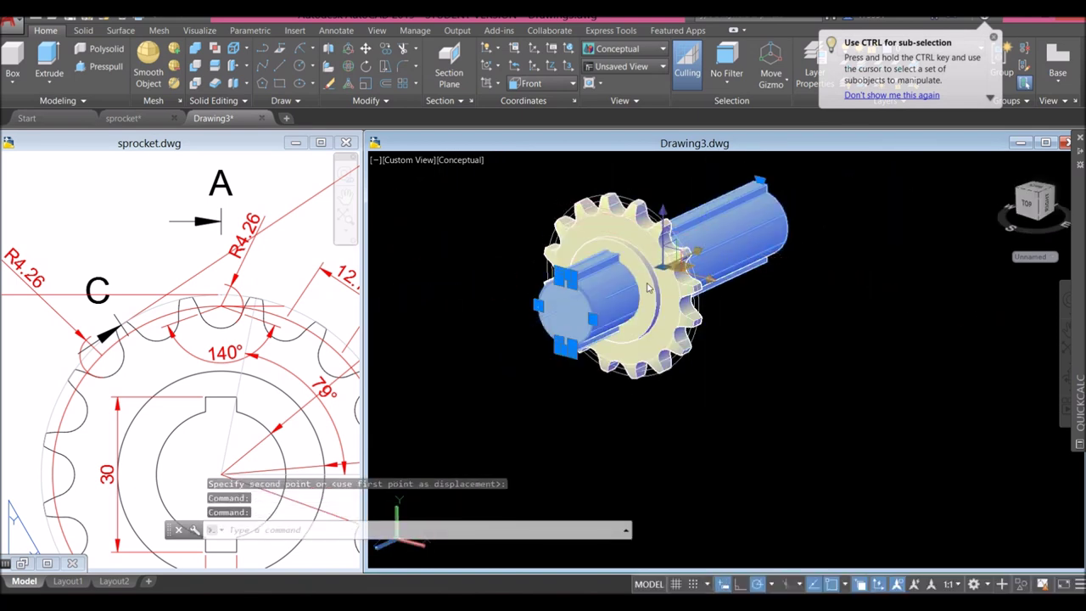
key("Escape")
- Subtract the keyed bore solid from the sprocket to cut the central hole with its two keyways
scroll(720, 311, "up", 4)
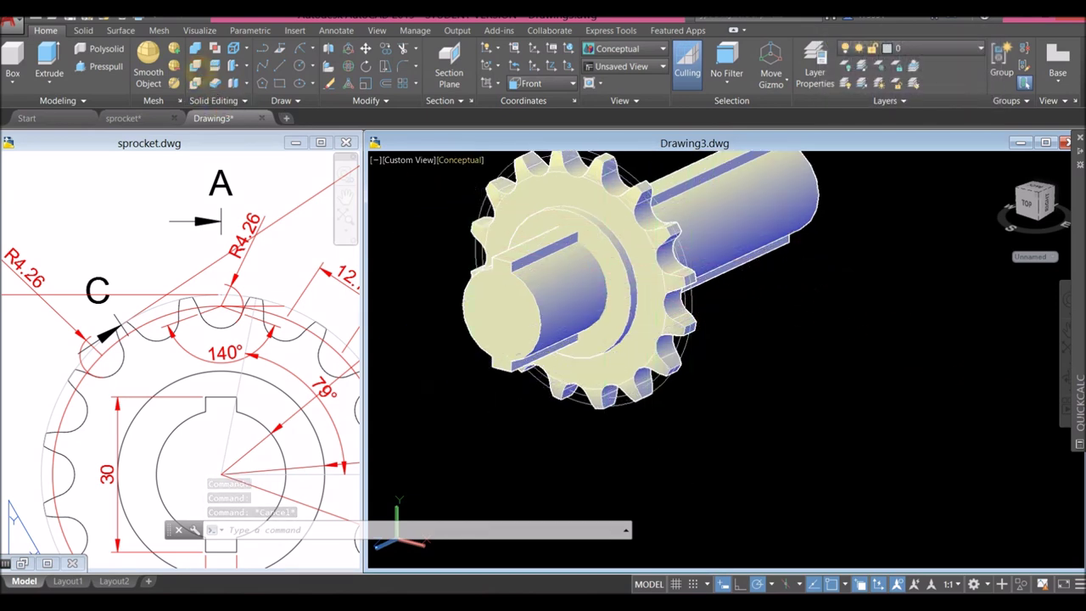
left_click(196, 65)
left_click(650, 299)
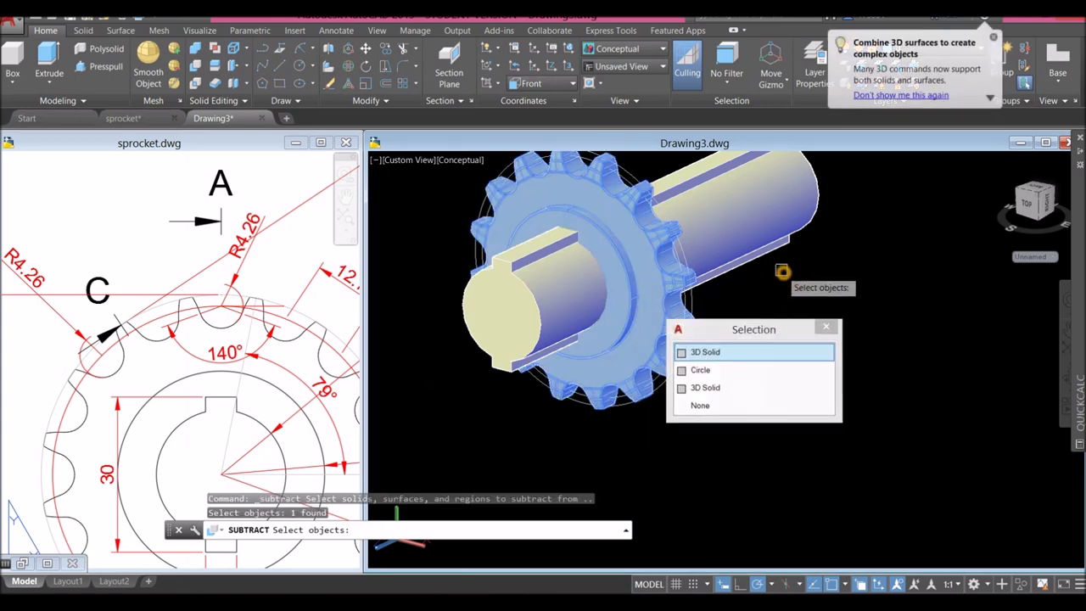
key("Return")
left_click(766, 243)
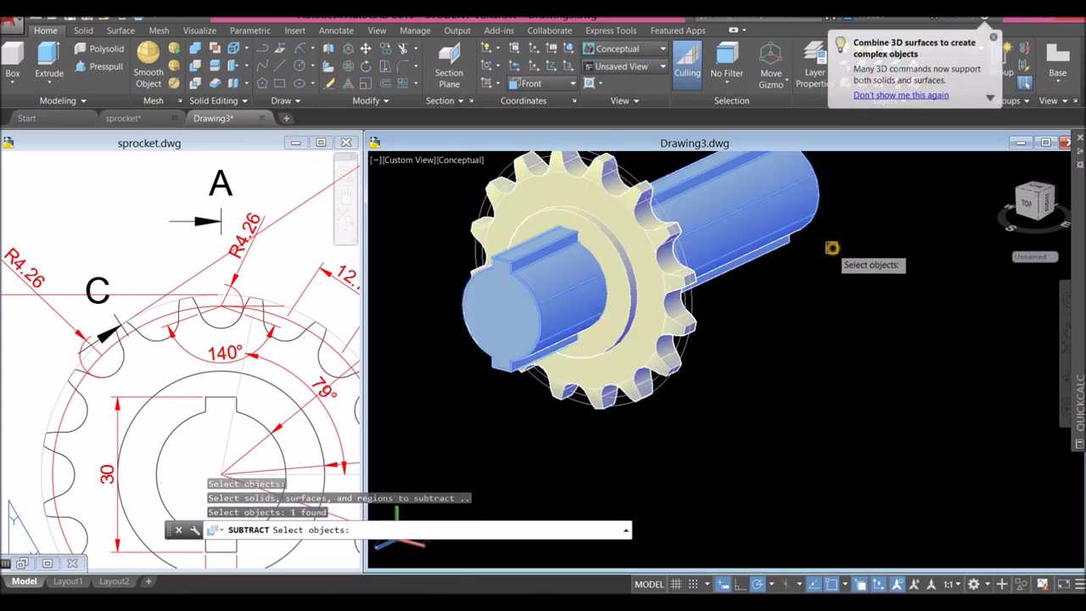
key("Return")
middle_click_drag(790, 262, 862, 242, "shift")
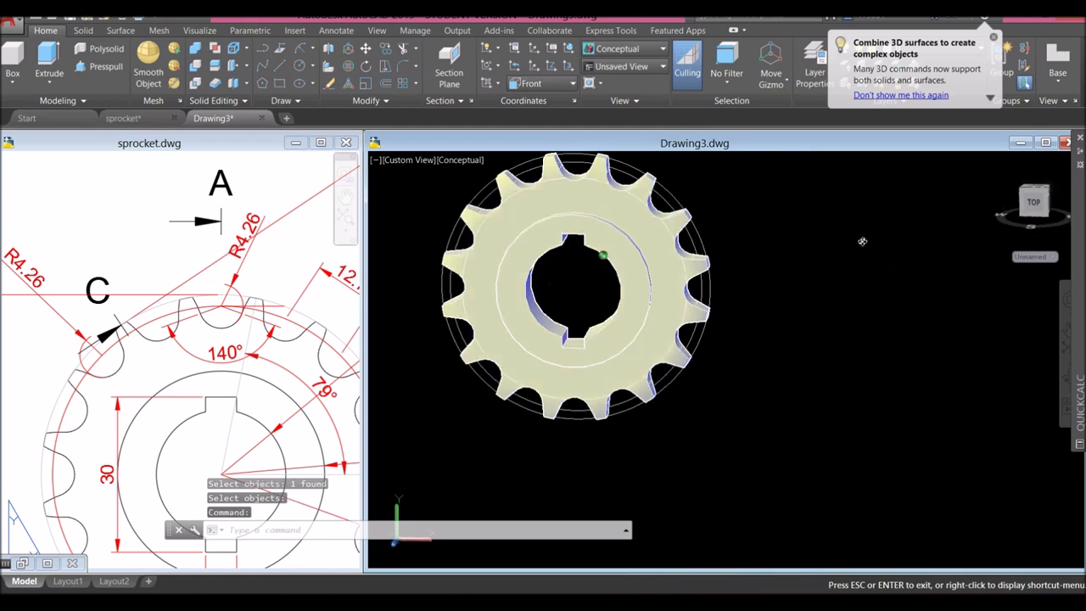
key("Escape")
- Move the finished sprocket sideways, clear of the leftover construction circles
left_click(671, 236)
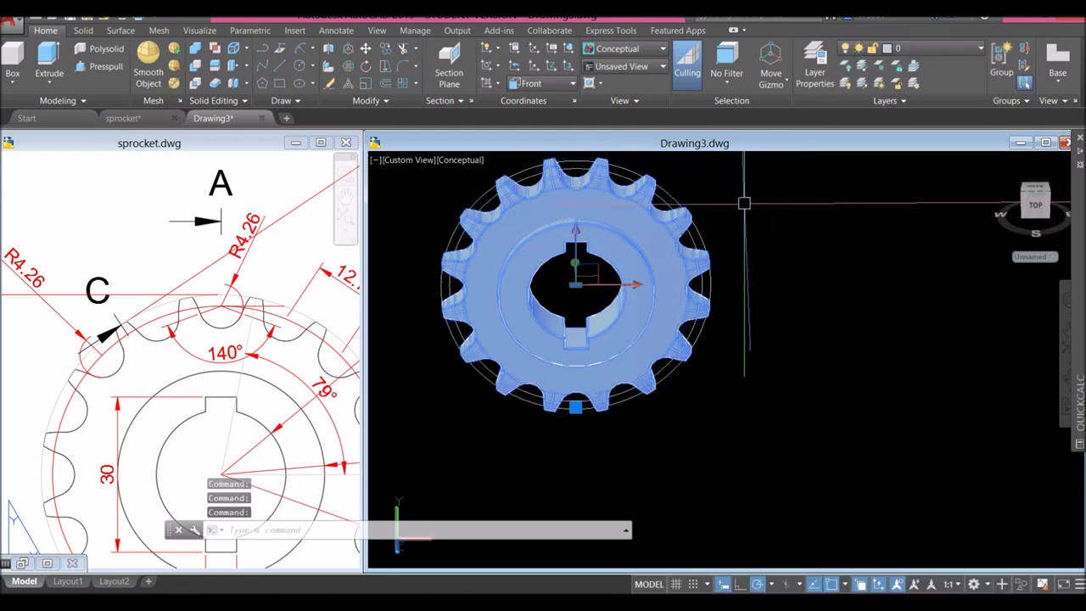
right_click(745, 204)
left_click(757, 294)
left_click(749, 298)
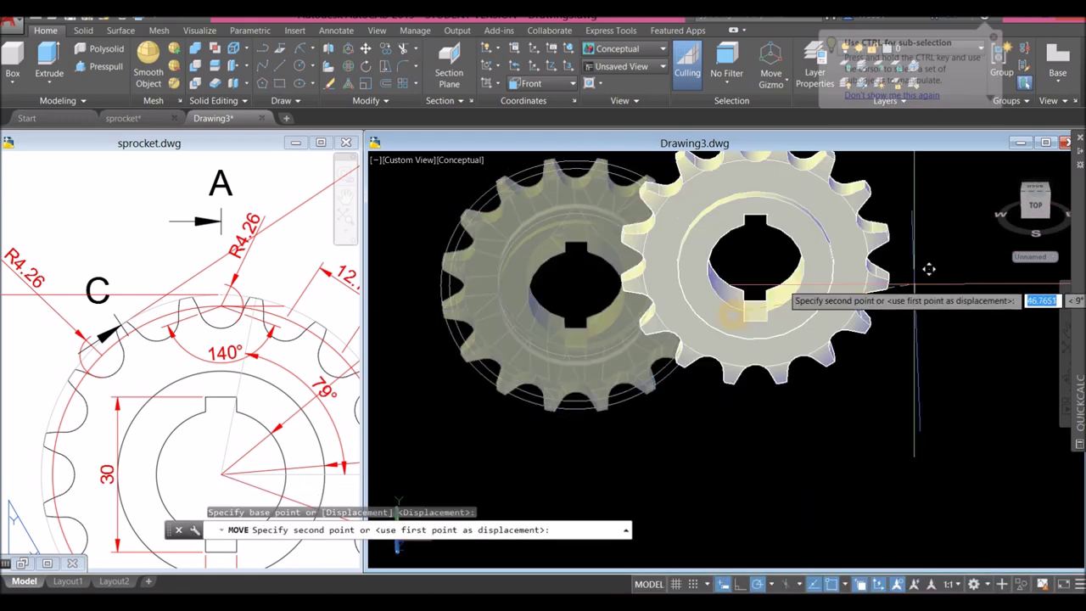
mouse_move(1079, 394)
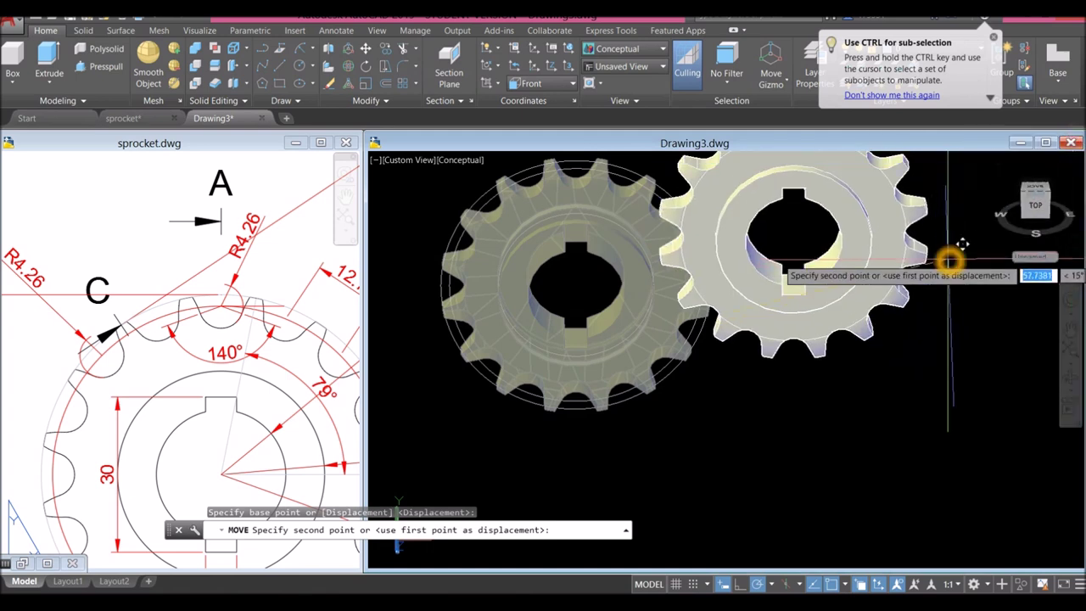
left_click(1040, 314)
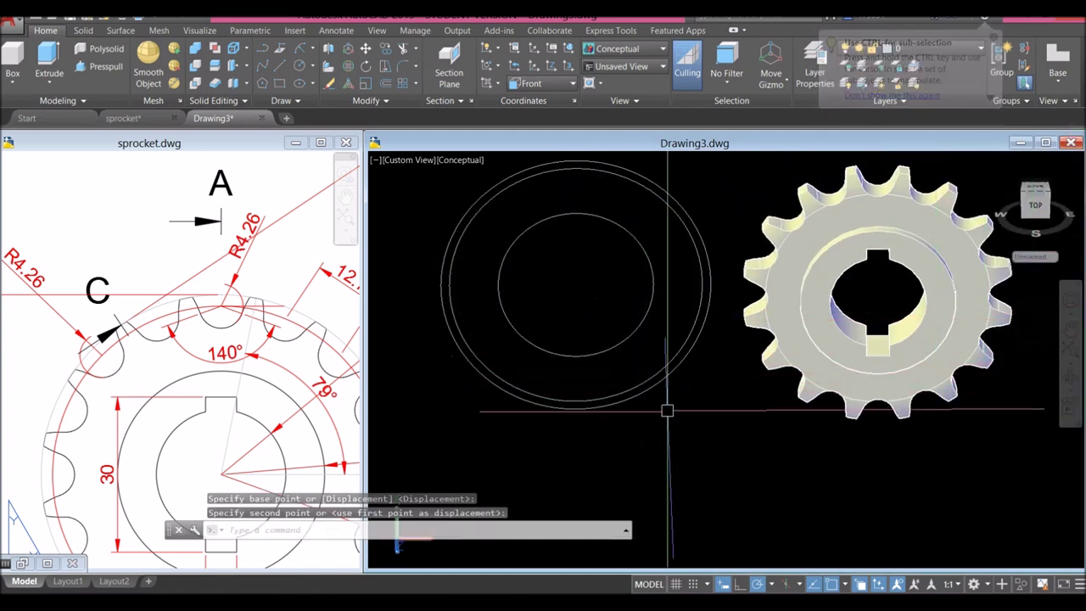
- Erase the three leftover construction circles and the remaining stray object beside the sprocket
left_click(669, 413)
left_click(441, 259)
key("Delete")
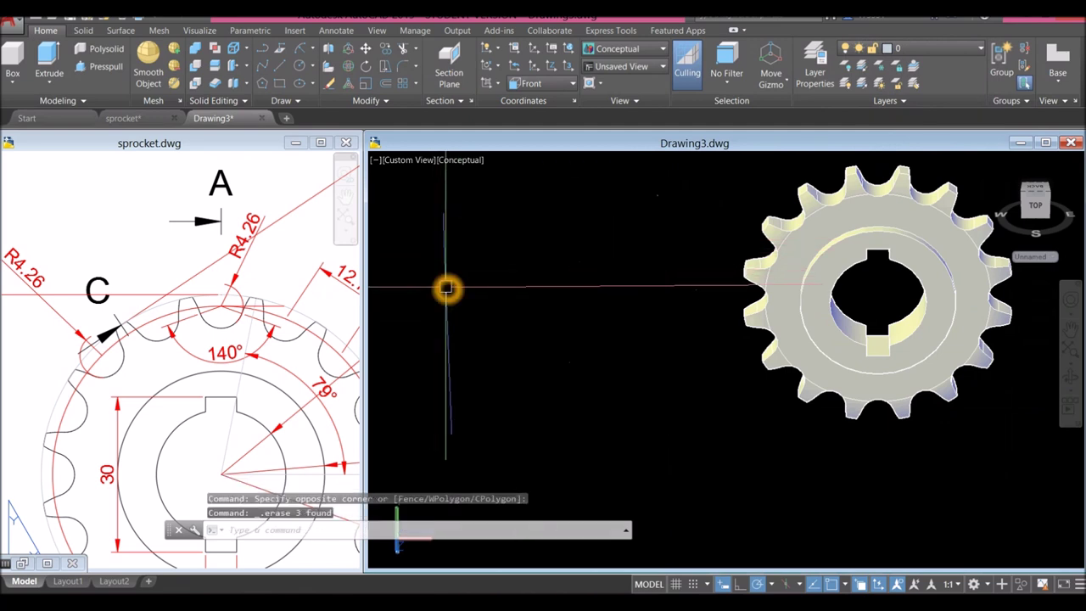
scroll(424, 297, "down", 4)
scroll(456, 284, "up", 3)
left_click(521, 278)
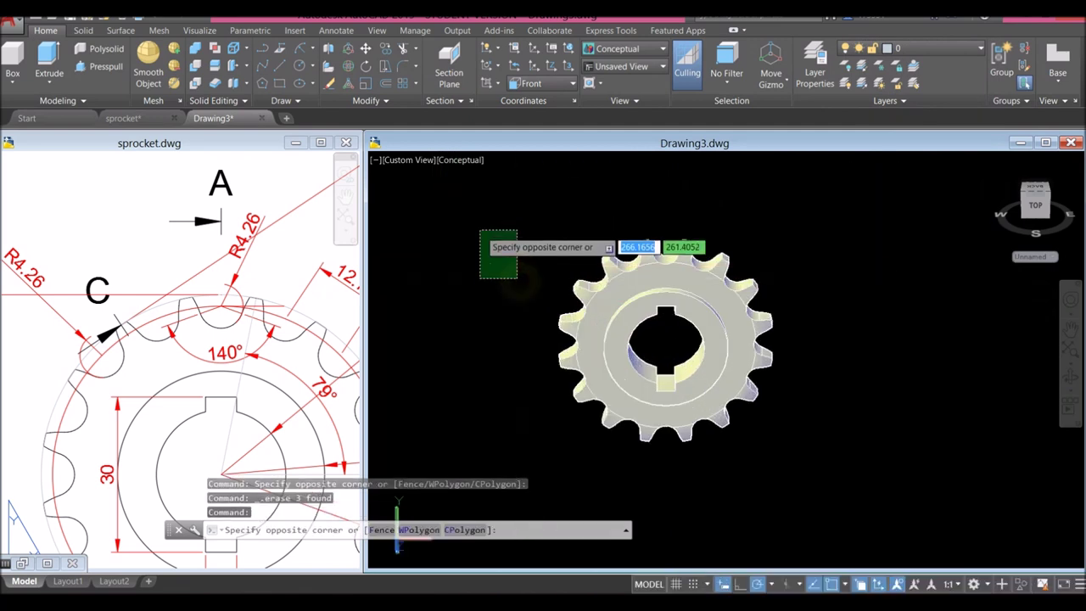
left_click(480, 230)
key("Delete")
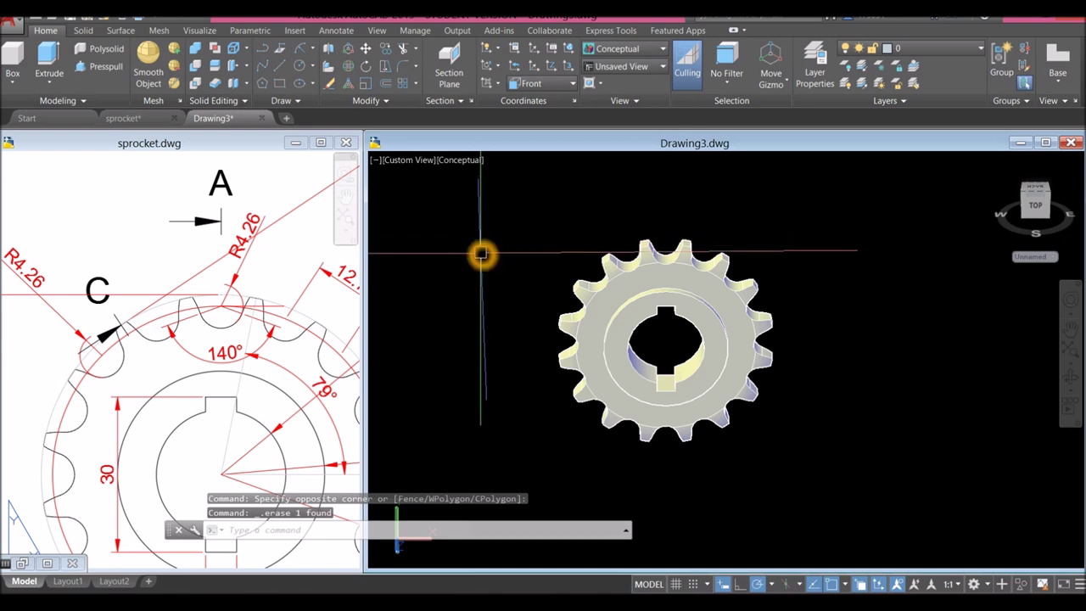
- Switch the visual style of Drawing3 to Realistic
left_click(415, 162)
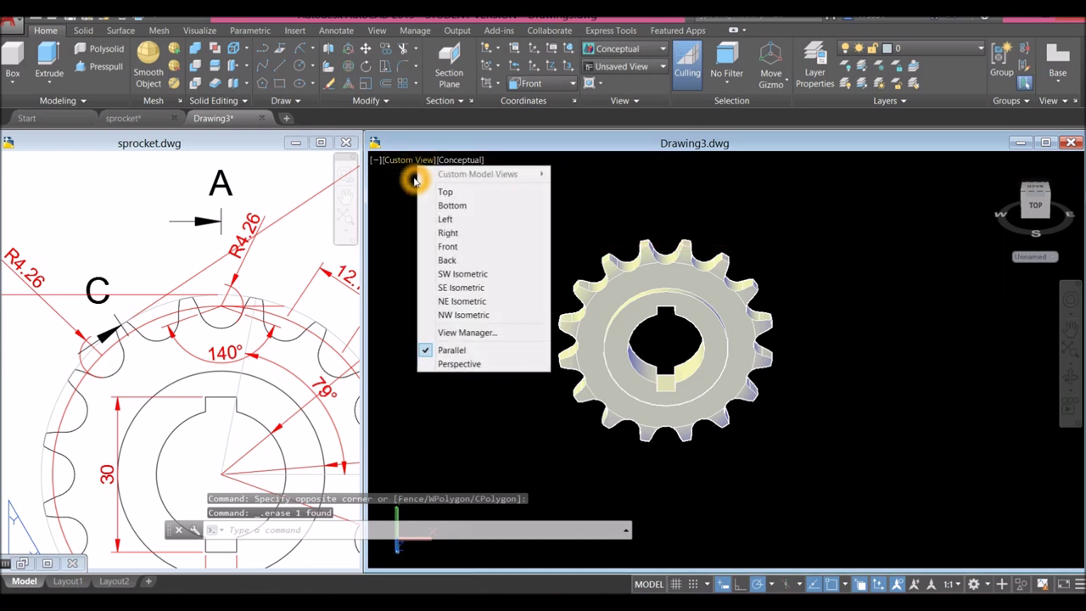
left_click(452, 159)
left_click(463, 159)
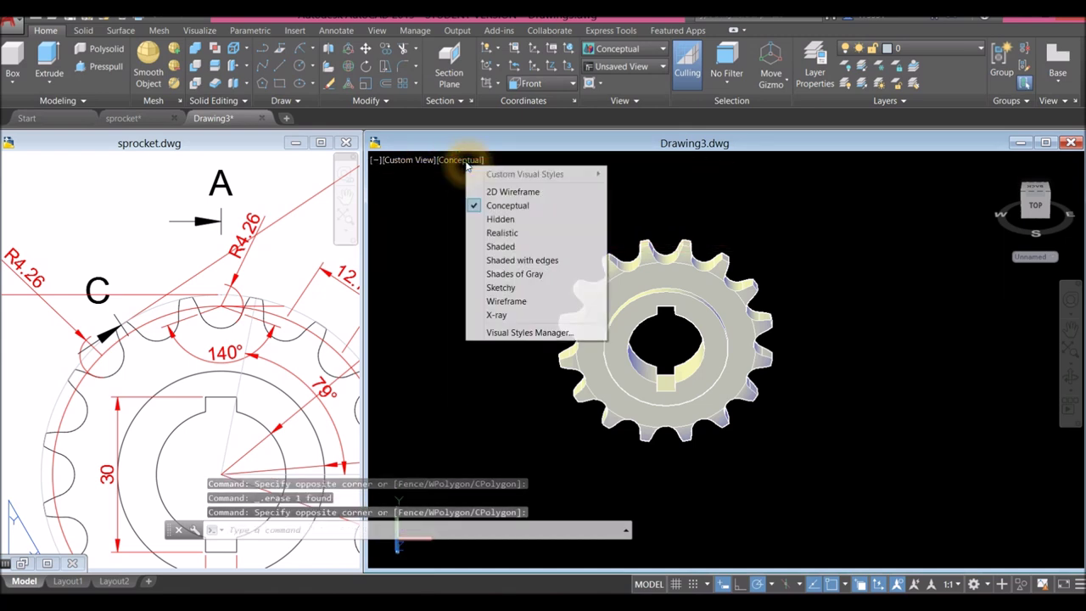
left_click(492, 235)
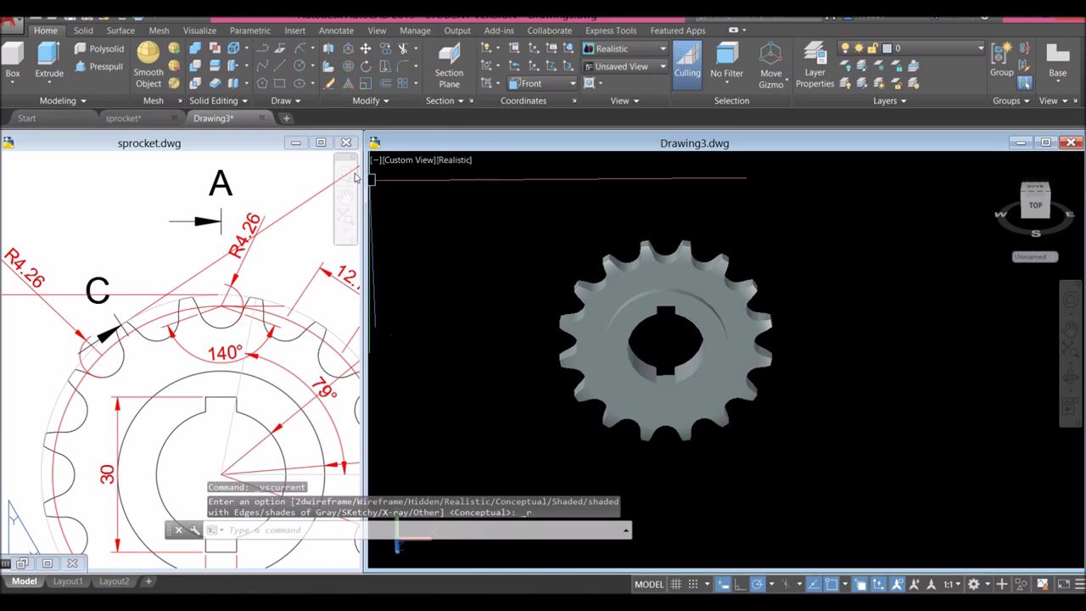
- Examine the side view in sprocket.dwg for the fillet radius between the hub and the toothed disc
left_click(276, 399)
scroll(276, 386, "down", 3)
middle_click_drag(223, 318, 2, 490)
middle_click_drag(127, 551, 89, 364)
scroll(225, 386, "down", 3)
scroll(327, 309, "up", 3)
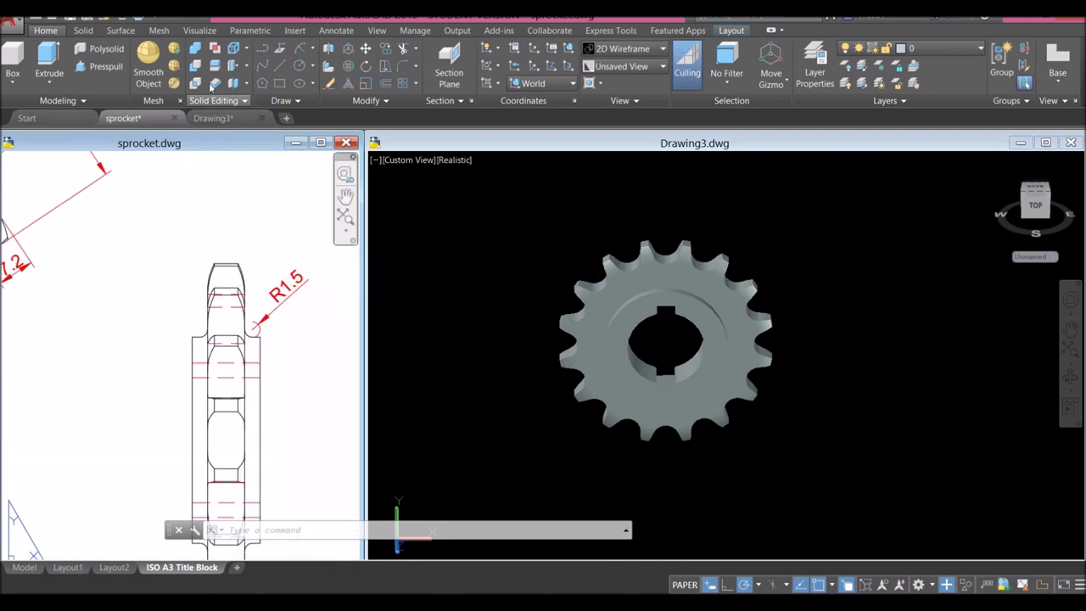
- Start the Fillet Edge command on the sprocket in Drawing3 and set the fillet radius to 1.5
left_click(84, 31)
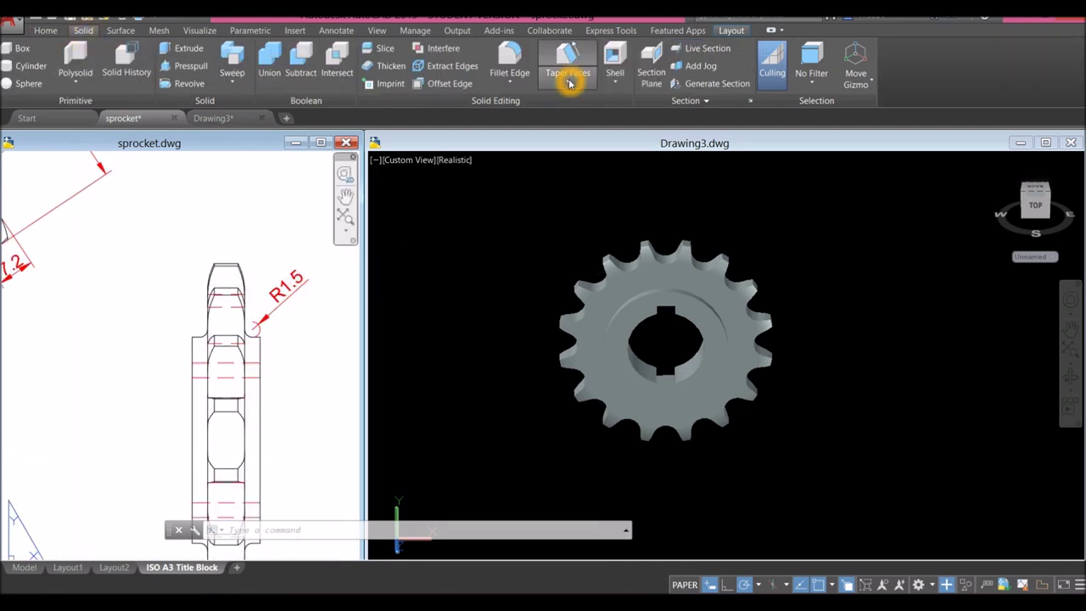
left_click(517, 60)
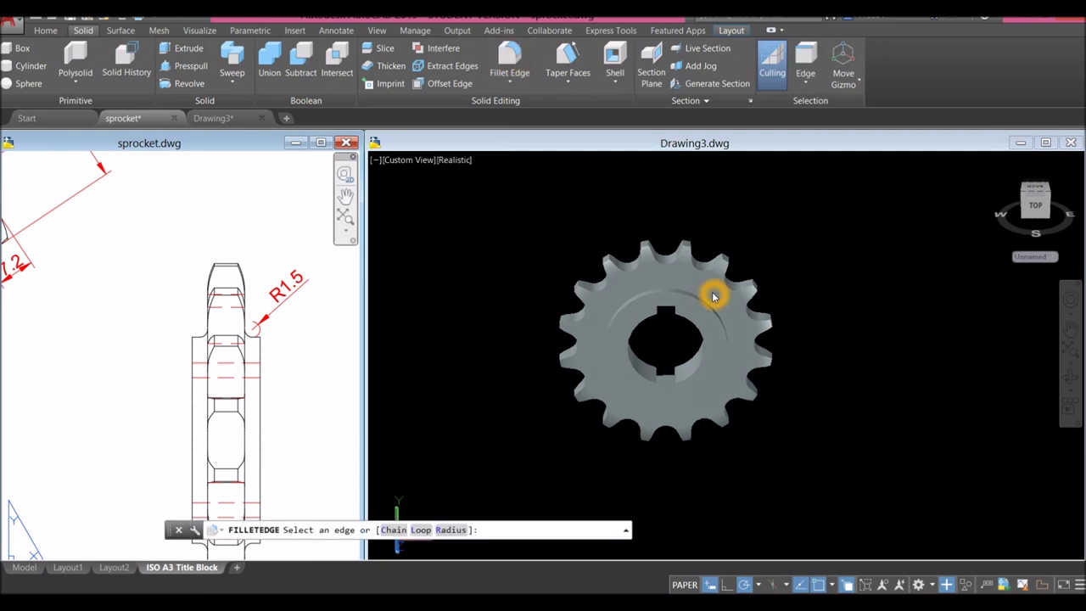
left_click(684, 229)
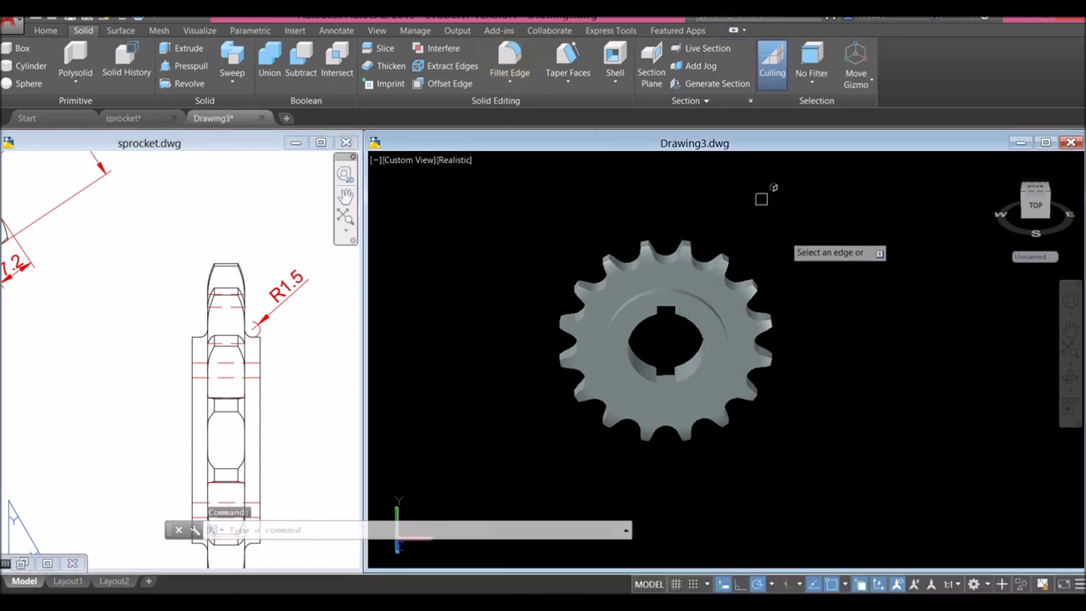
left_click(762, 248)
middle_click_drag(762, 248, 670, 198)
right_click(671, 197)
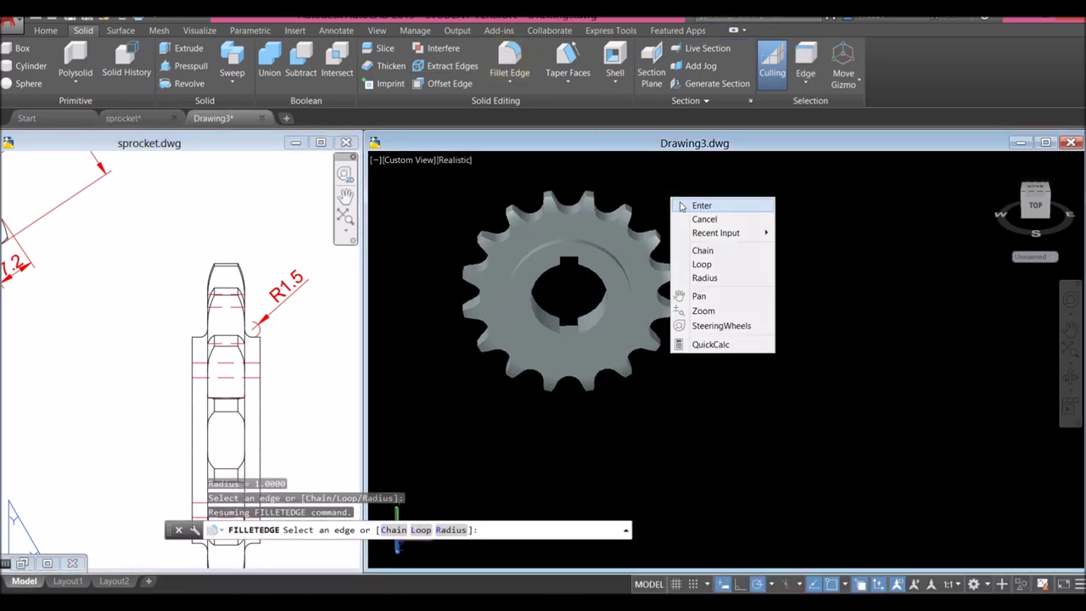
left_click(706, 278)
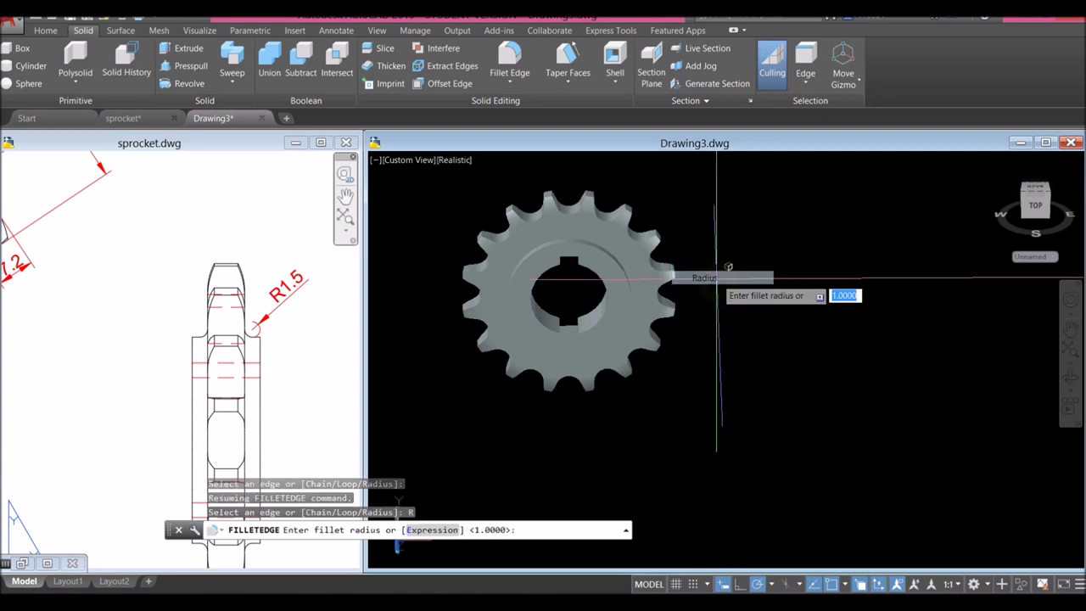
left_click_drag(173, 532, 443, 490)
left_click(713, 267)
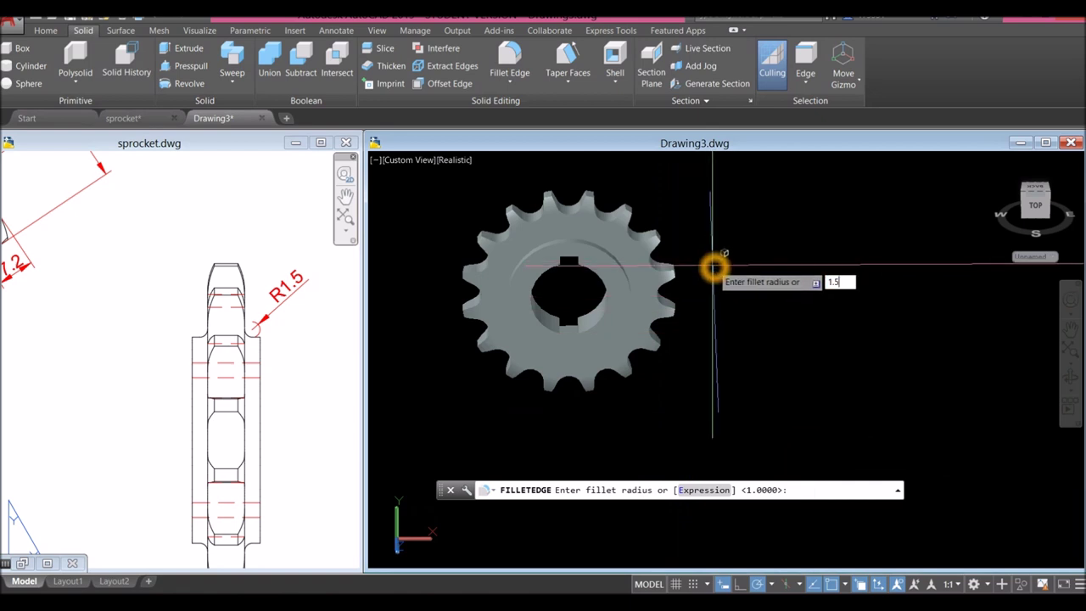
key("Return")
- Fillet the circular edges where the hub meets the disc on both faces of the sprocket
scroll(572, 241, "up", 5)
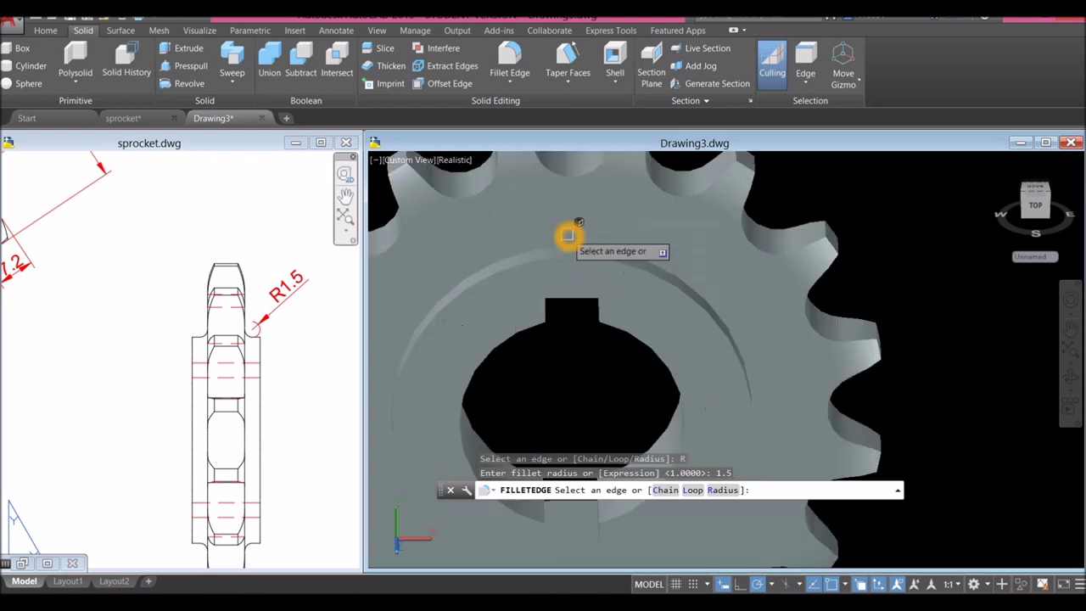
scroll(575, 243, "down", 6)
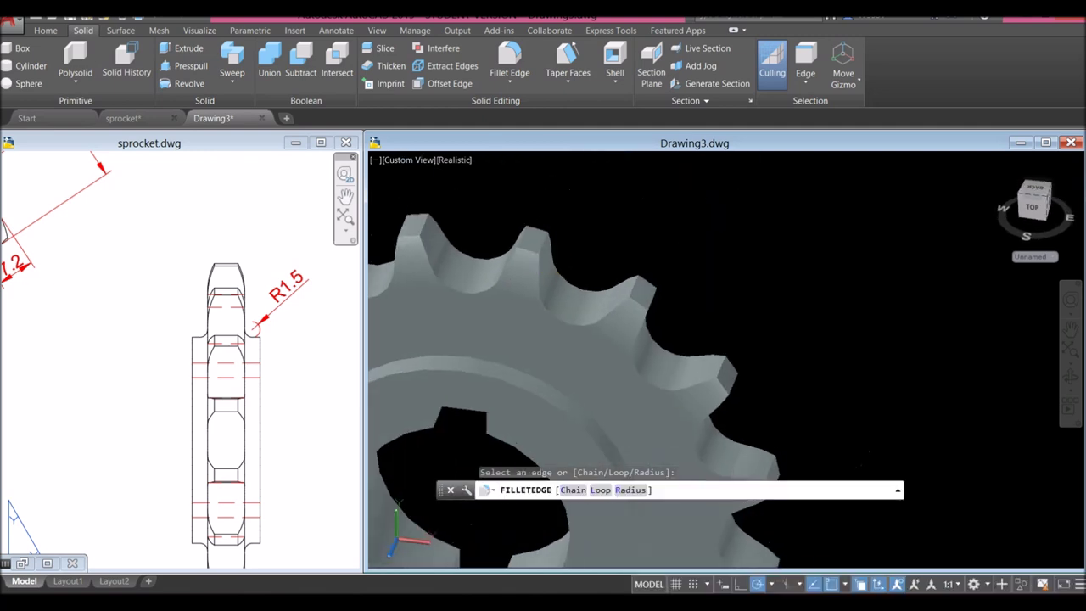
scroll(575, 233, "up", 5)
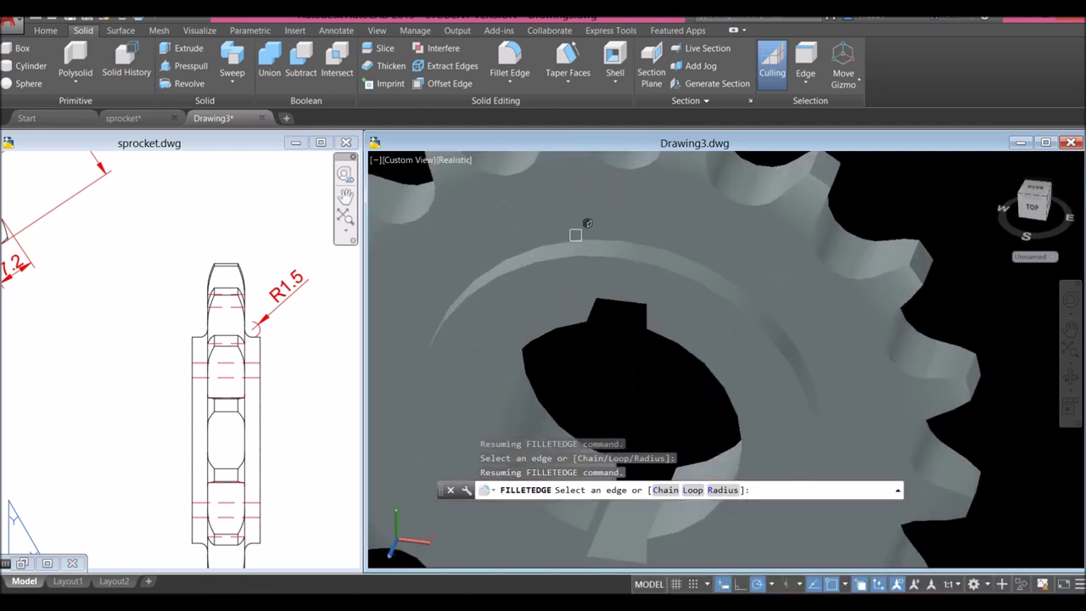
left_click(581, 243)
scroll(595, 234, "down", 5)
middle_click_drag(597, 236, 481, 241, "shift")
scroll(592, 235, "up", 5)
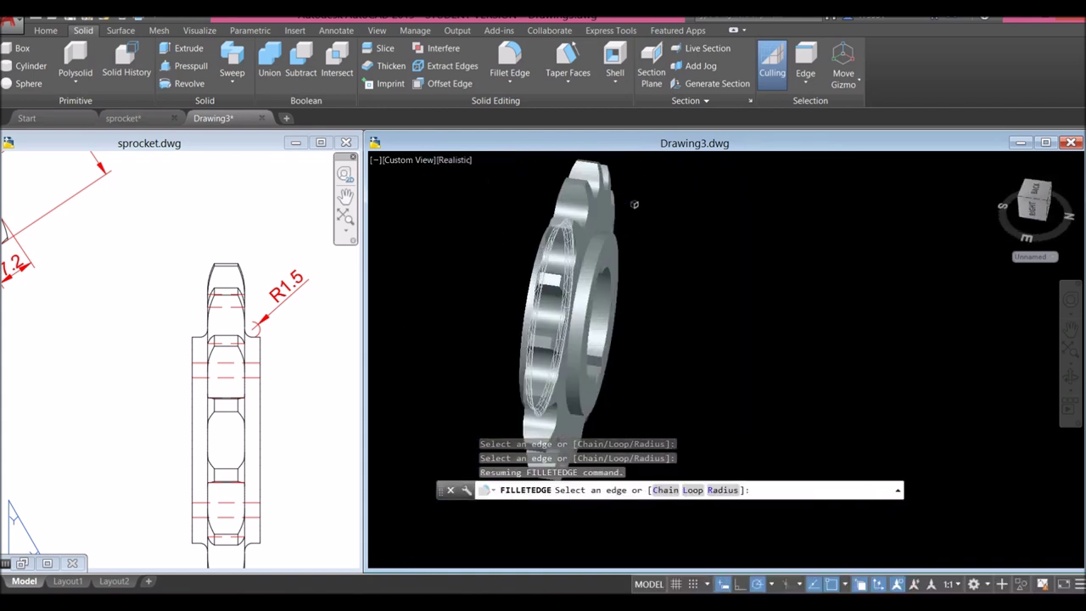
left_click(589, 239)
right_click(671, 213)
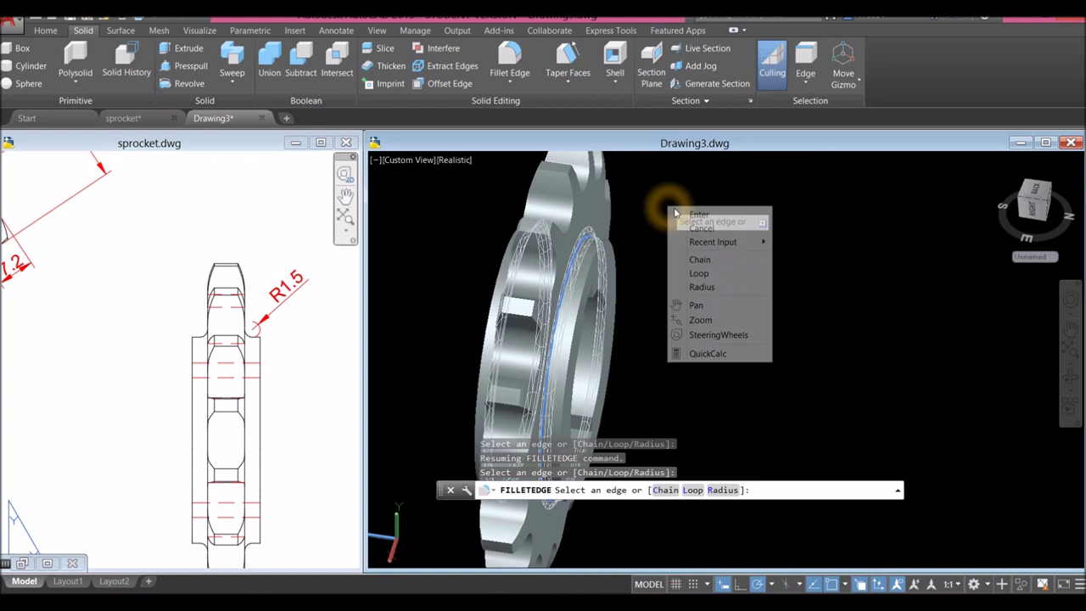
left_click(689, 217)
right_click(693, 213)
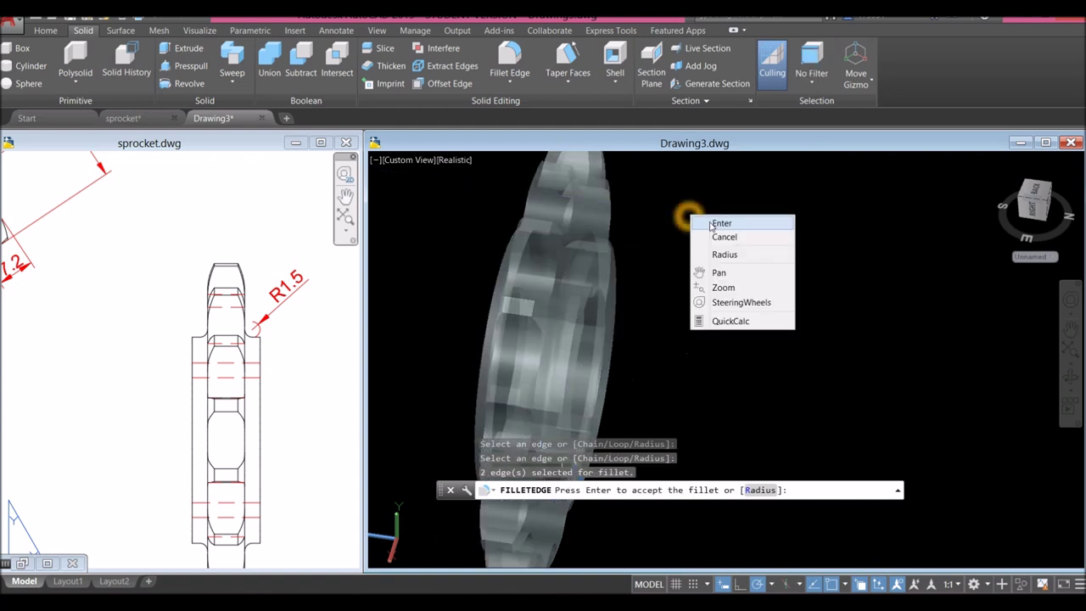
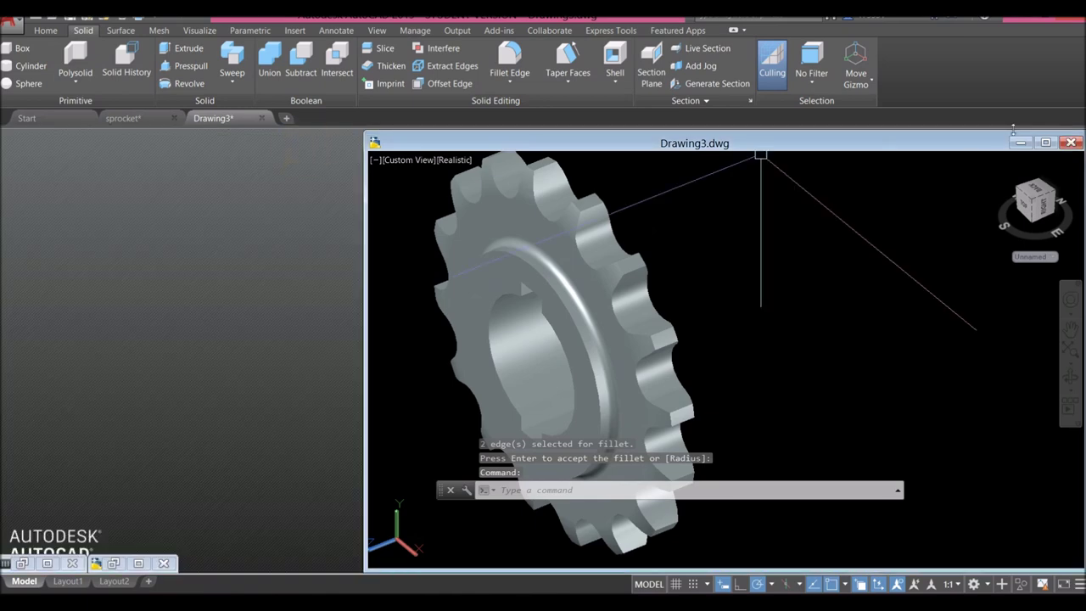
- Maximize the Drawing3 window and show the whole sprocket
left_click(1049, 140)
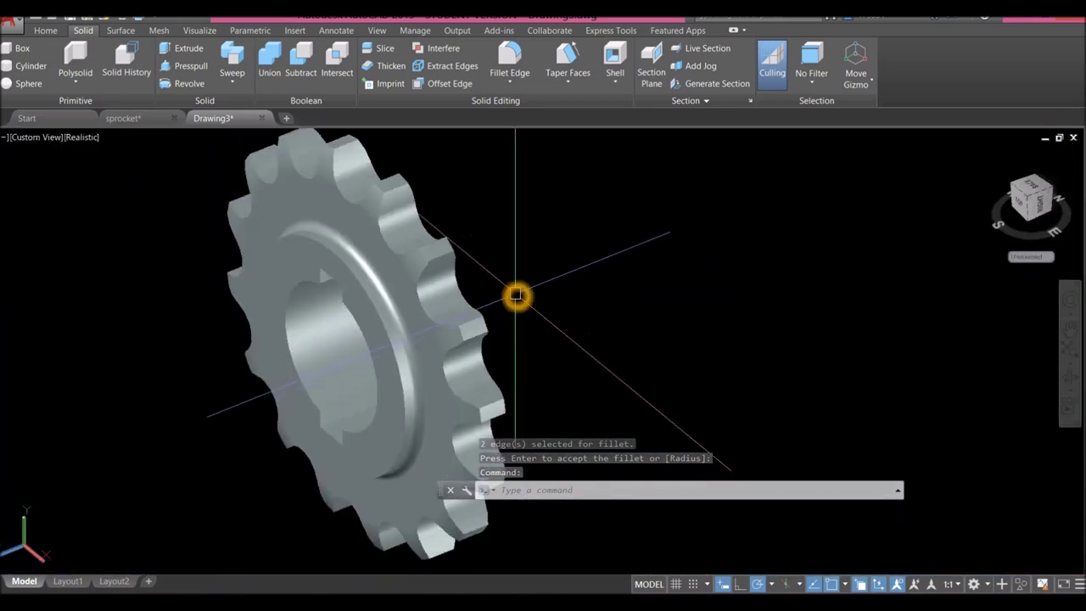
scroll(520, 288, "down", 5)
middle_click_drag(520, 288, 629, 571, "shift")
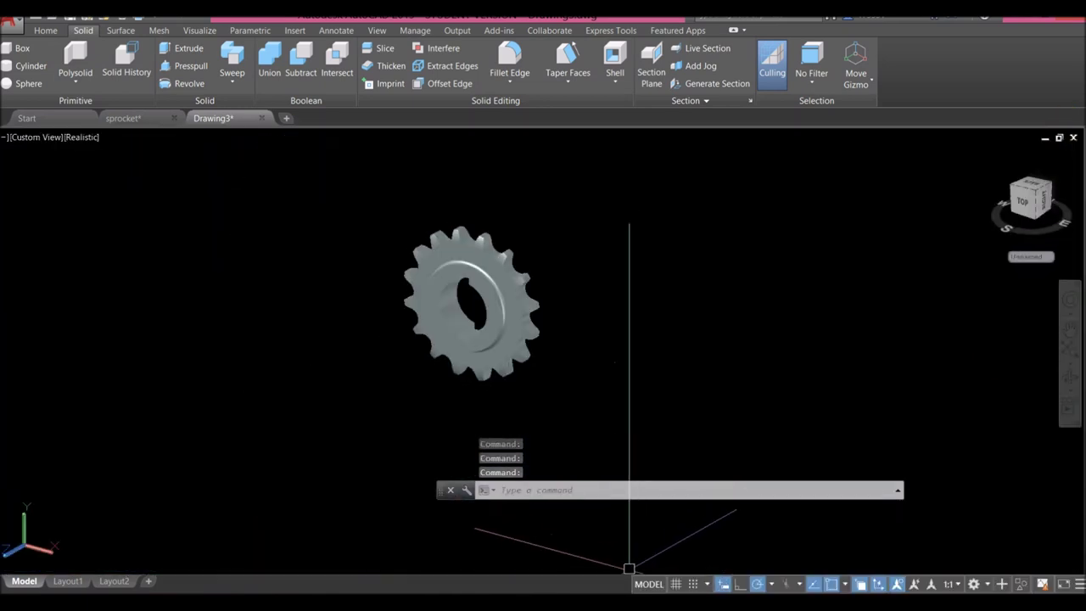
- Check which drafting aids are on, including polar tracking, object snap tracking and dynamic UCS
left_click(726, 586)
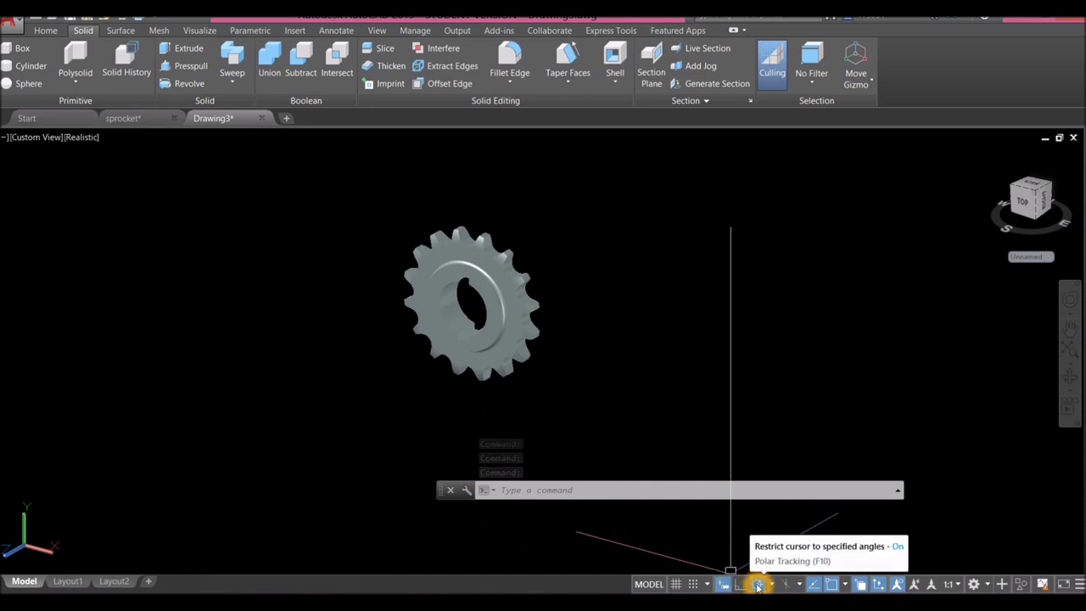
left_click(819, 586)
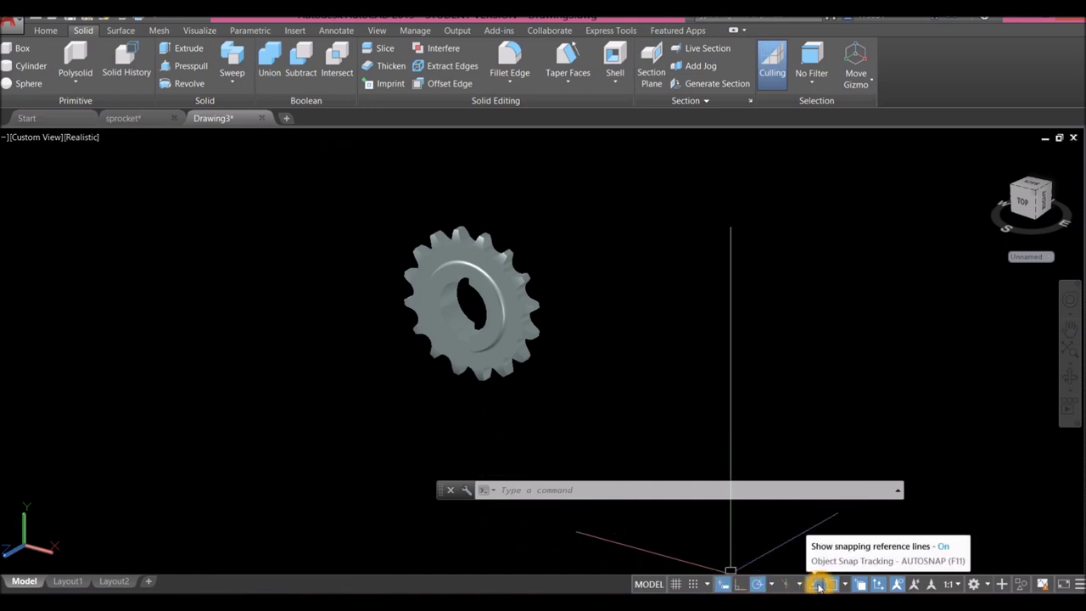
left_click(831, 584)
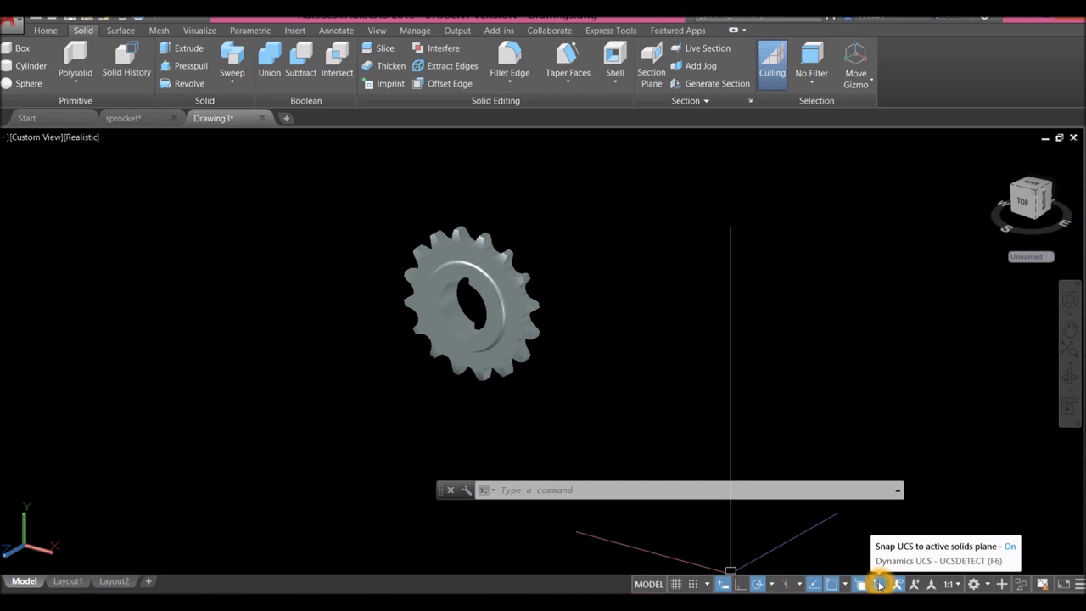
- Open the materials browser and apply the Flaked Reflective - Beige metallic paint to the sprocket
scroll(460, 251, "up", 5)
mouse_move(460, 250)
middle_mouse_down("shift")
mouse_move(635, 235)
mouse_move(481, 246)
middle_mouse_up("shift")
scroll(526, 239, "down", 3)
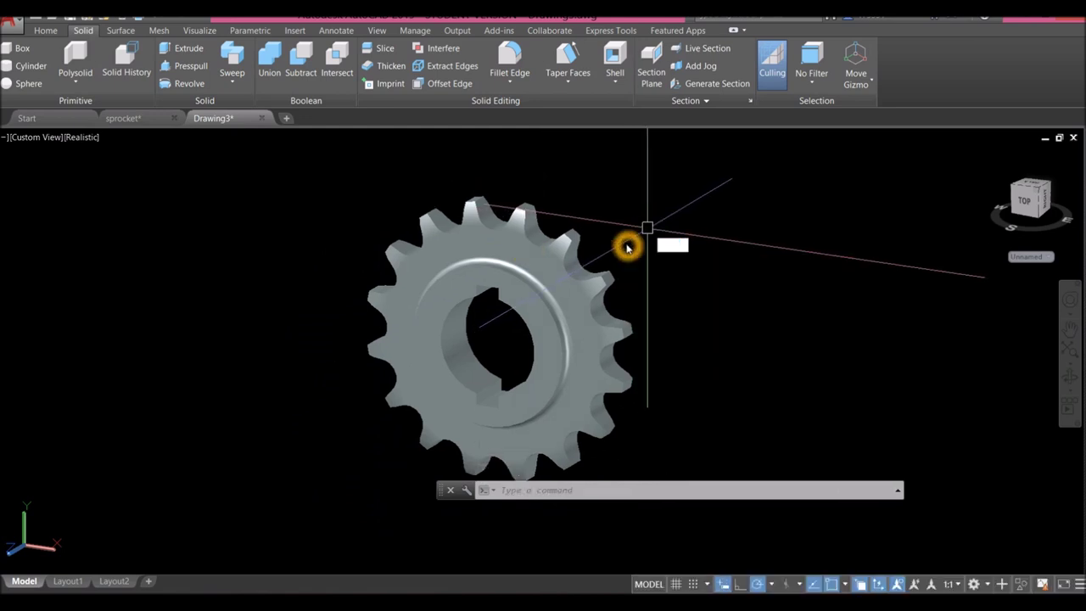
type("a")
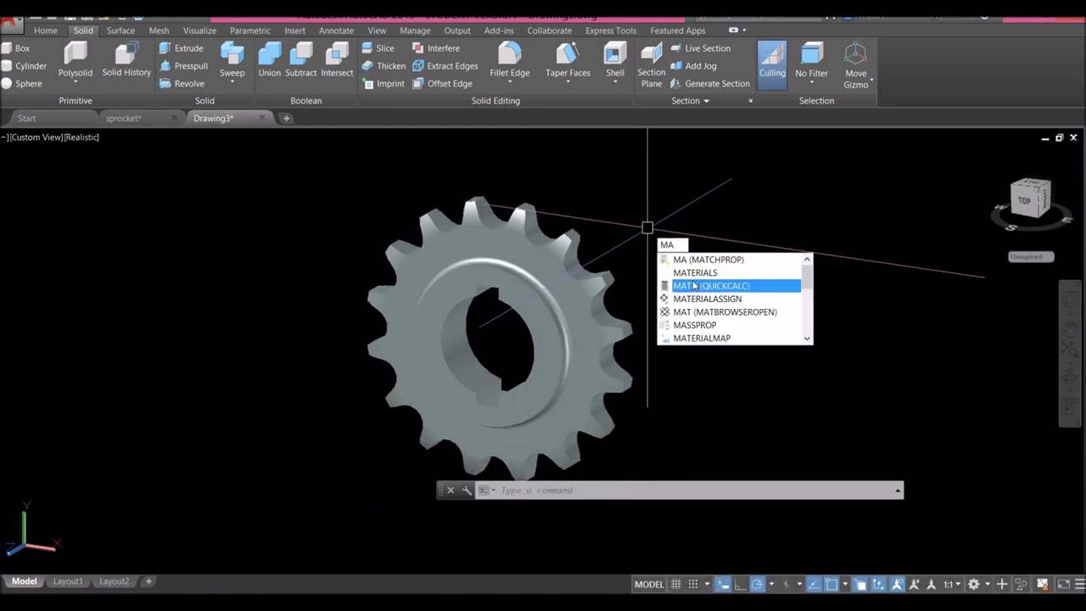
left_click(695, 274)
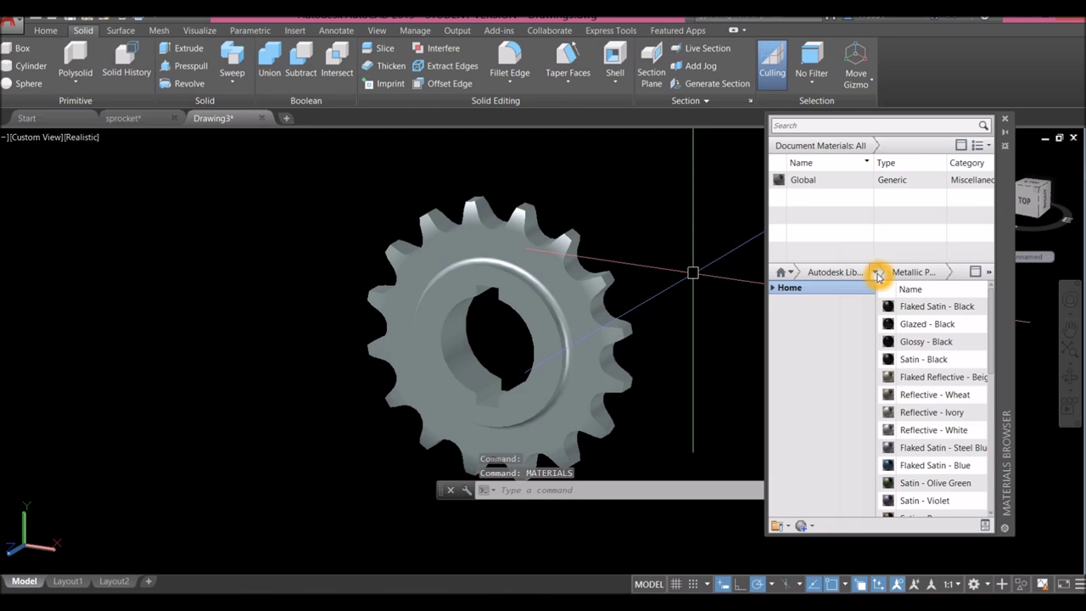
left_click(810, 272)
left_click(836, 440)
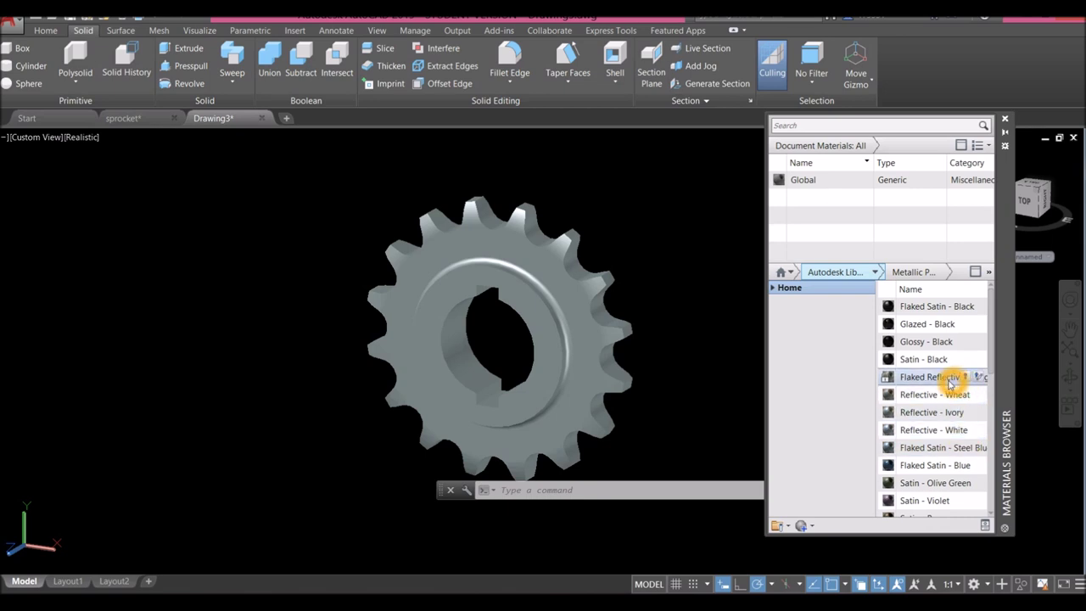
left_click_drag(949, 382, 601, 336)
middle_click_drag(637, 292, 545, 269)
key("Escape")
- Edit the Flaked Reflective - Beige material, changing its colour to RGB 202 83 119, and close the materials editor
left_click(923, 206)
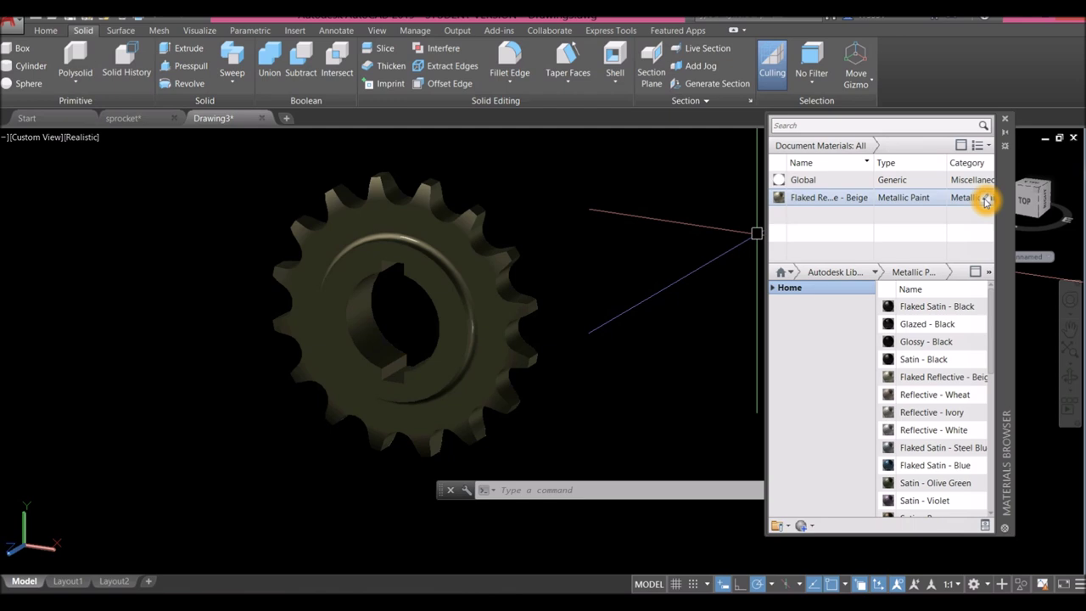
left_click(986, 198)
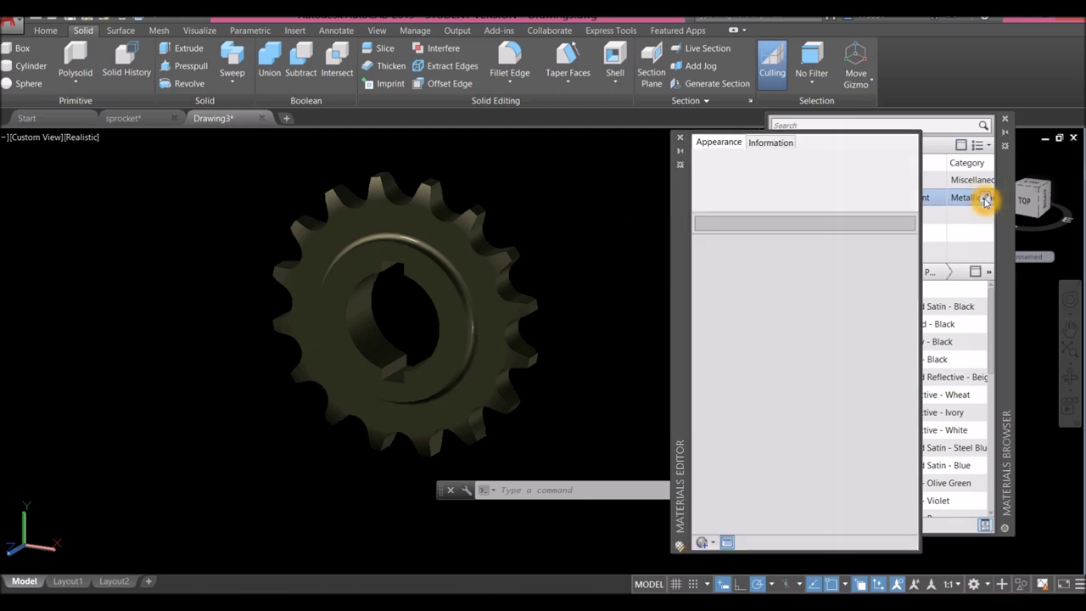
left_click(814, 268)
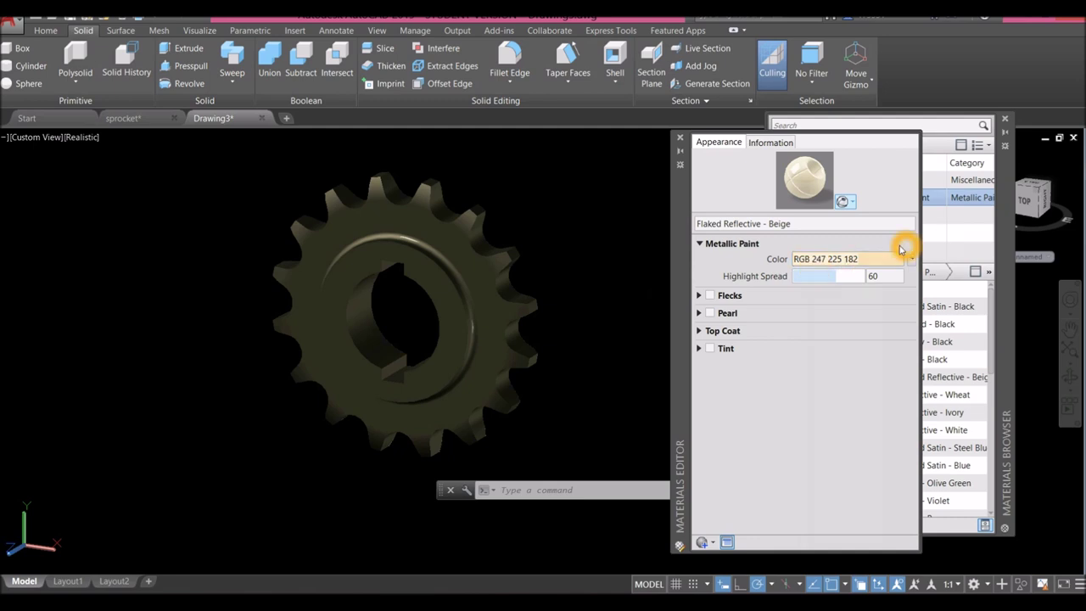
left_click(882, 262)
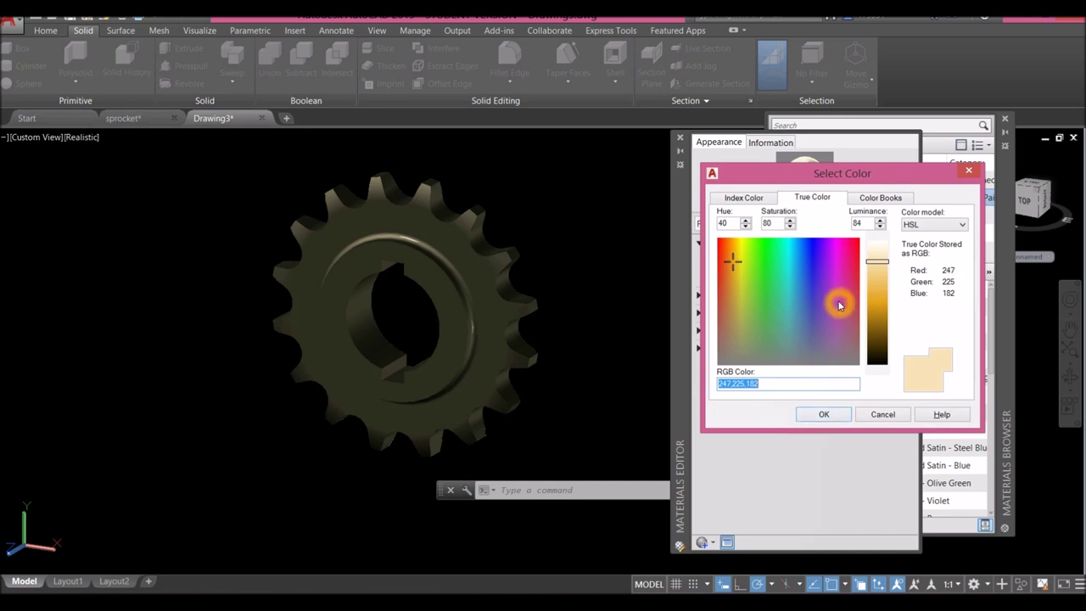
left_click(839, 303)
left_click(851, 294)
left_click(878, 294)
left_click(823, 414)
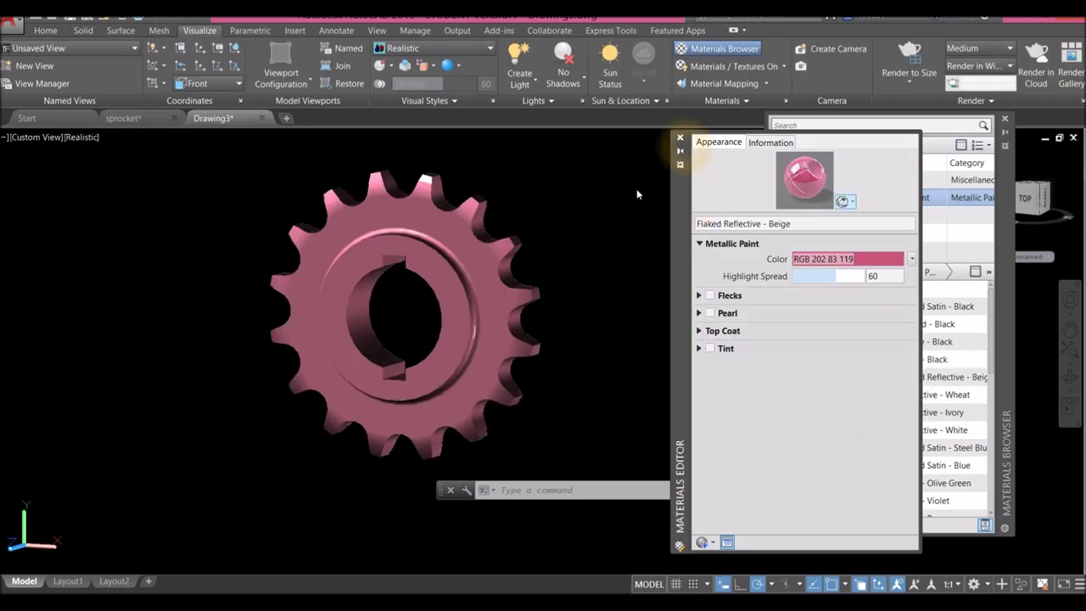
left_click(679, 138)
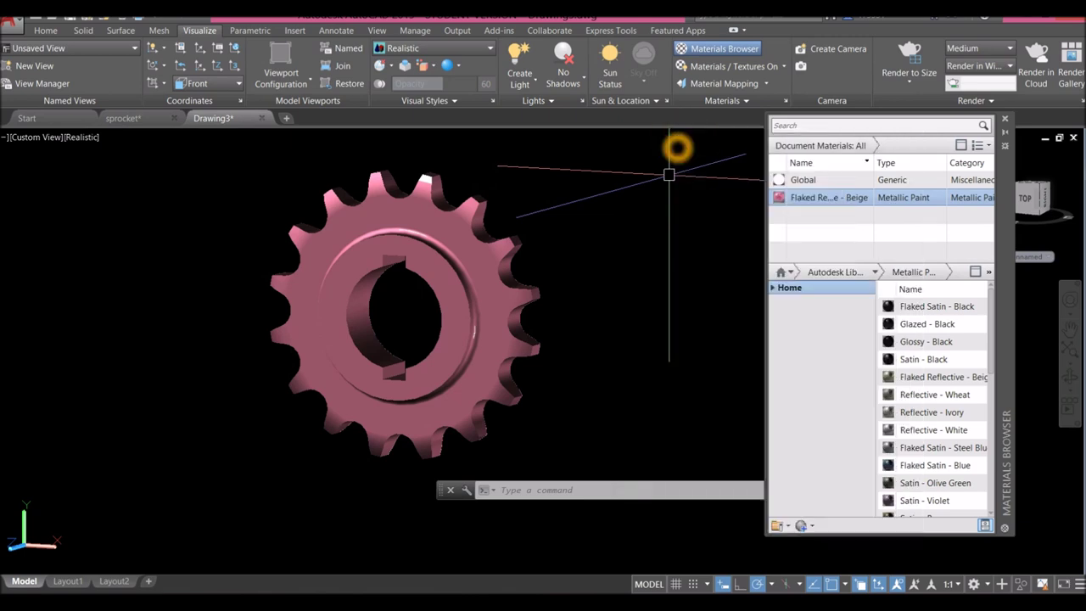
- Set the lighting exposure to 6.70 and the white balance to 3894, and close the materials browser
left_click(533, 103)
left_click_drag(537, 135, 530, 152)
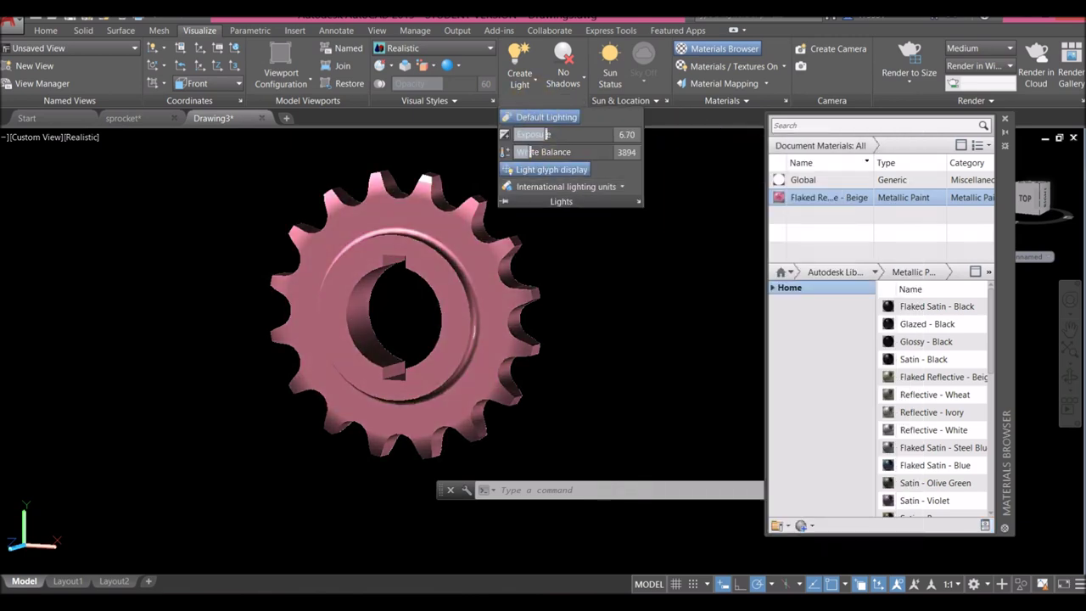
middle_click_drag(606, 267, 569, 286, "shift")
key("Escape")
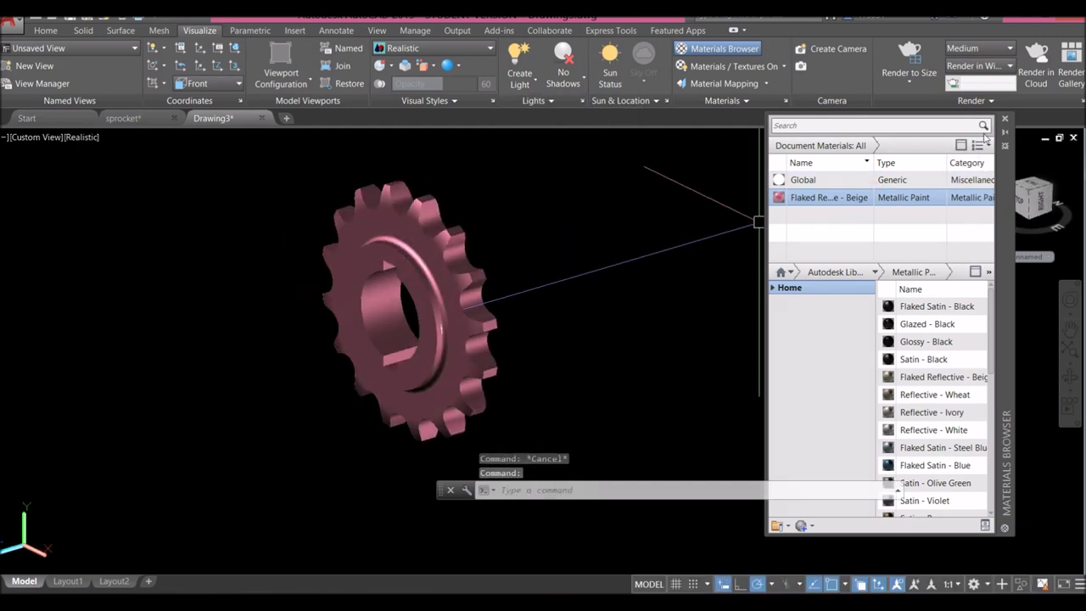
left_click(1006, 119)
middle_click_drag(904, 169, 582, 283, "shift")
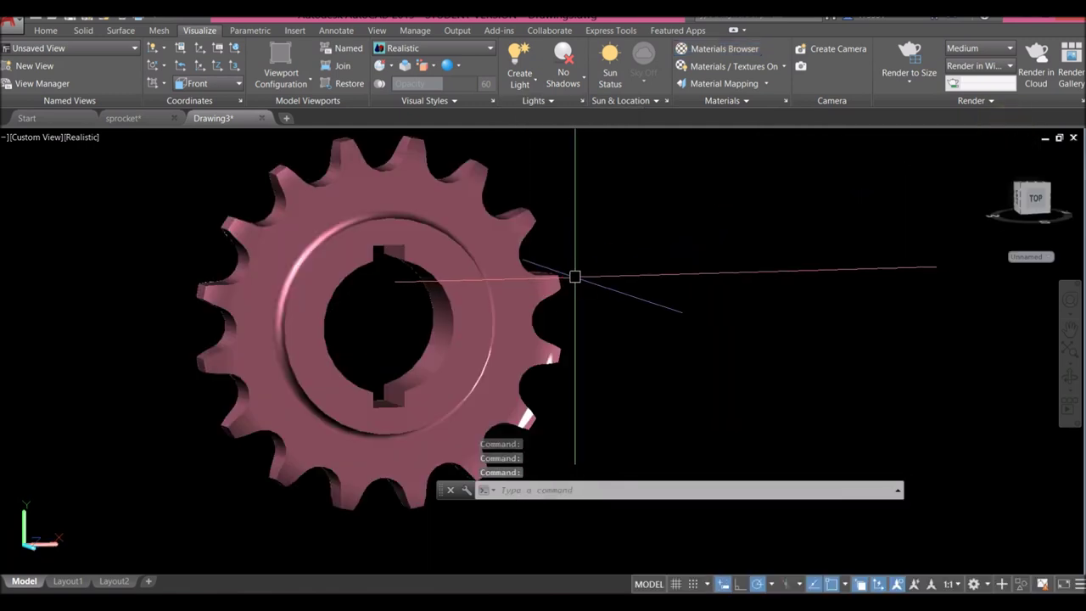